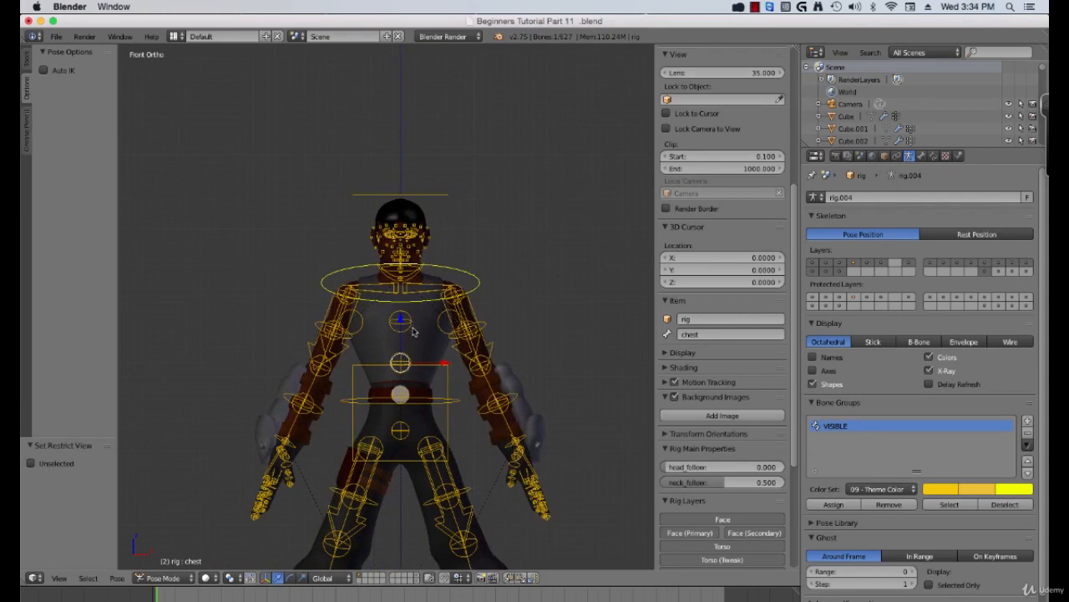
# Hide the FK and Tweak control layers of both the left and right arms in the rig layers
pyautogui.scroll(5, 710, 251)
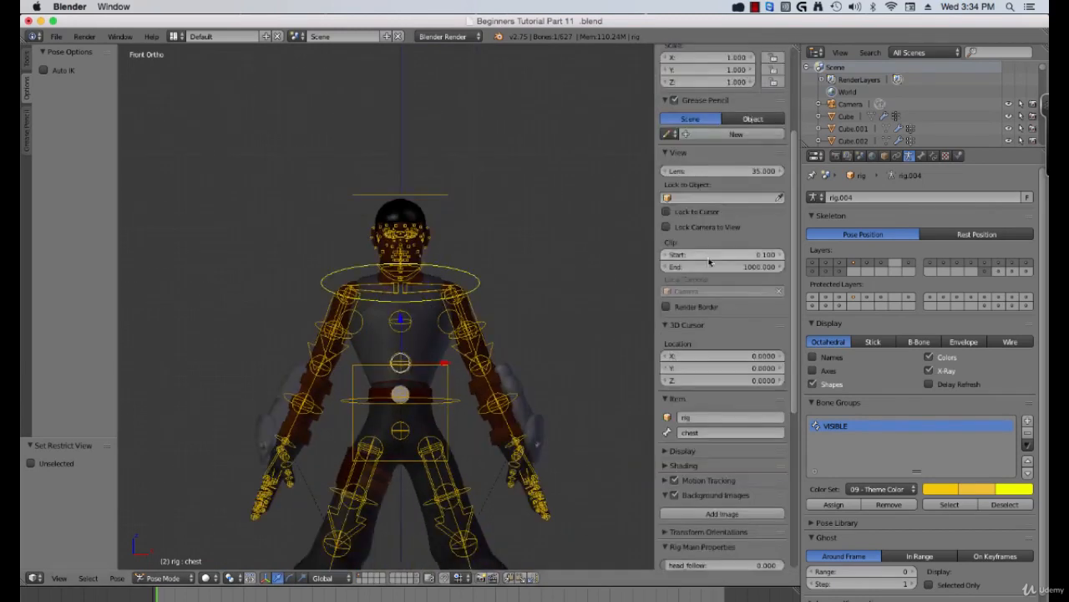
pyautogui.scroll(-8, 706, 284)
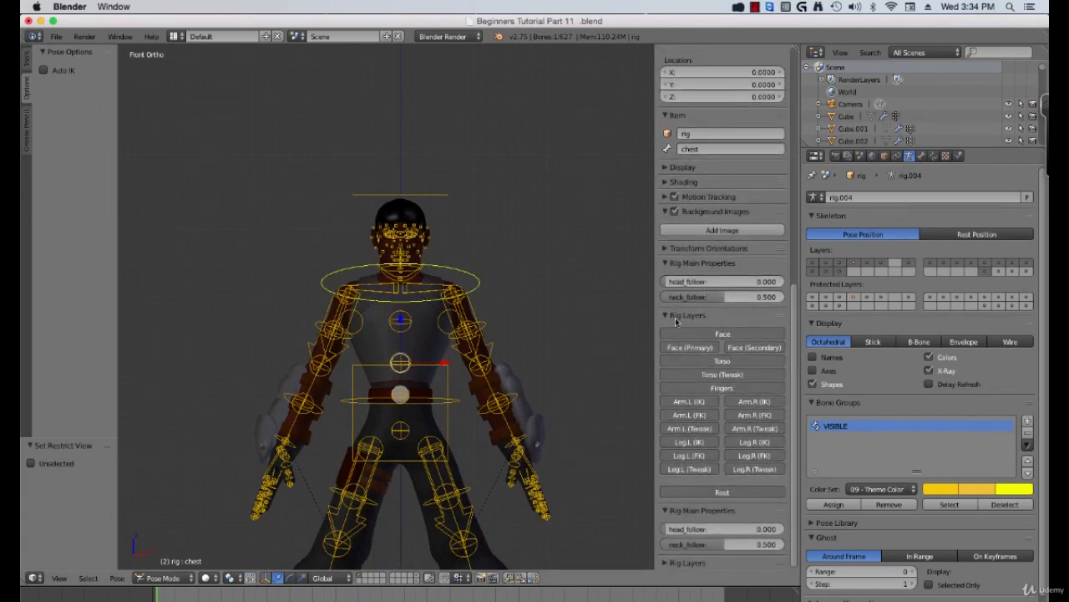
pyautogui.click(677, 317)
pyautogui.click(679, 318)
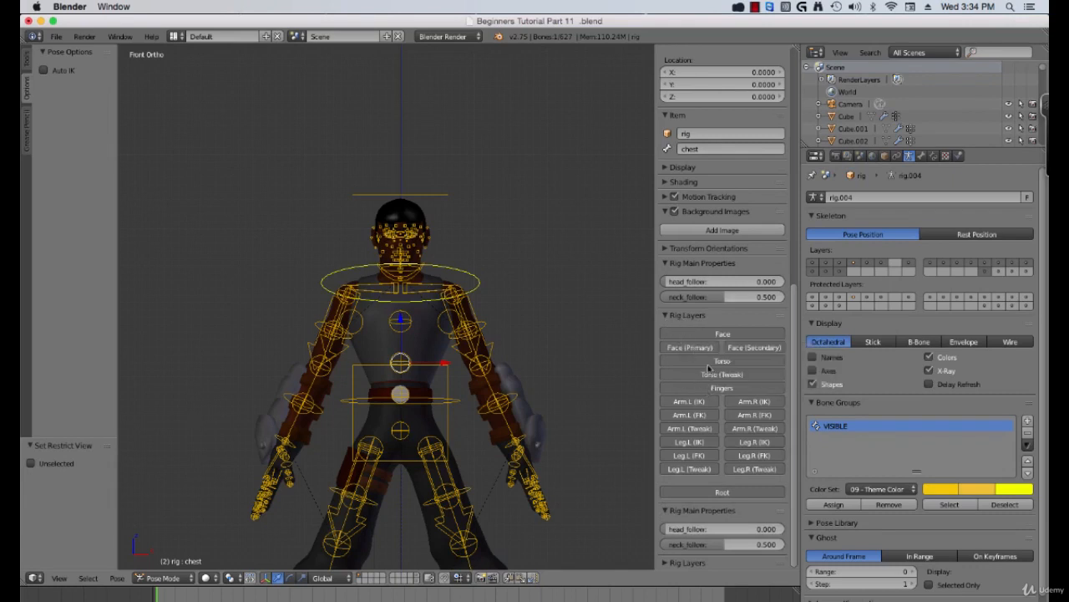
pyautogui.click(704, 431)
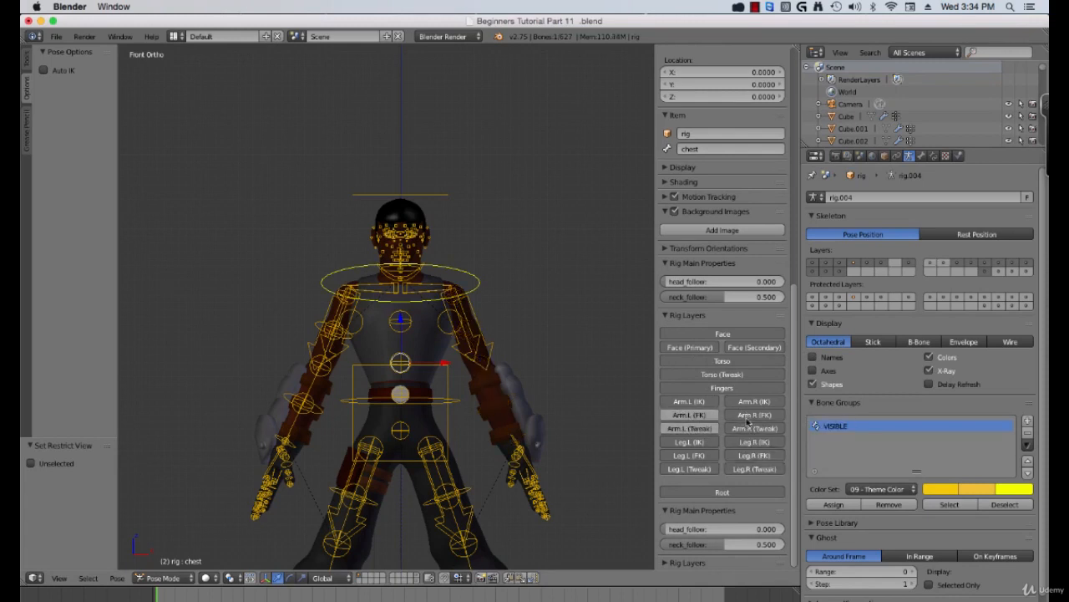
pyautogui.click(748, 416)
pyautogui.click(749, 428)
# Hide the FK and Tweak control layers of both the left and right legs
pyautogui.click(709, 457)
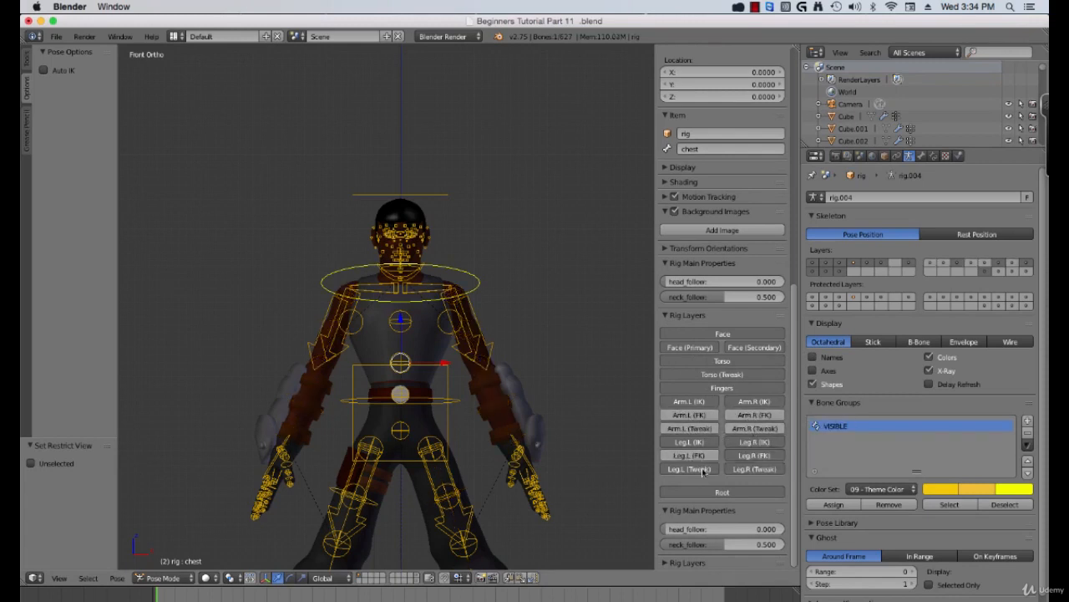
pyautogui.click(705, 469)
pyautogui.click(740, 469)
pyautogui.click(748, 456)
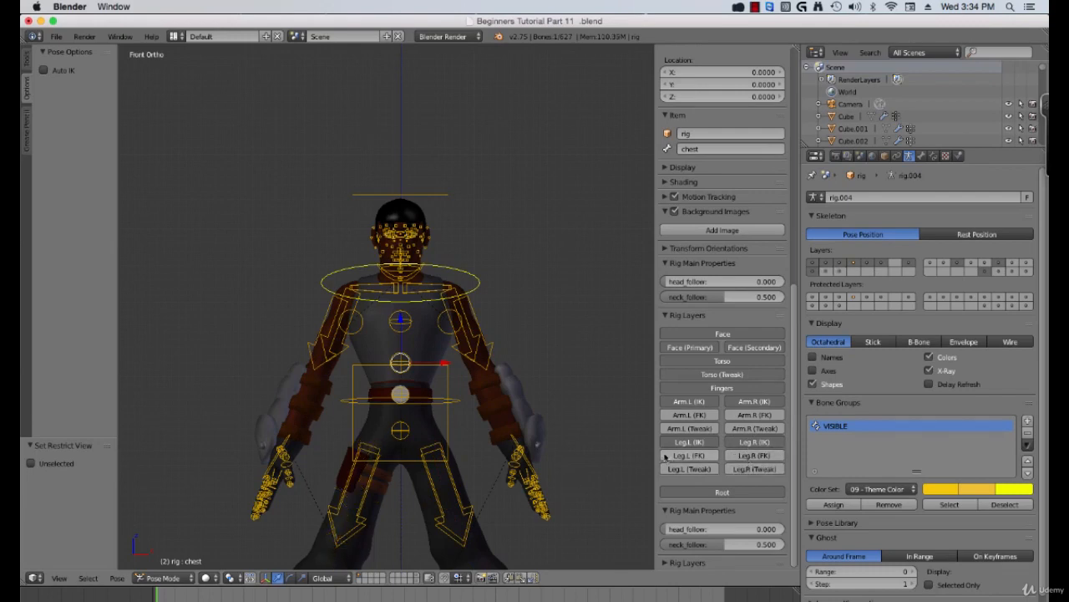
pyautogui.scroll(-3, 577, 383)
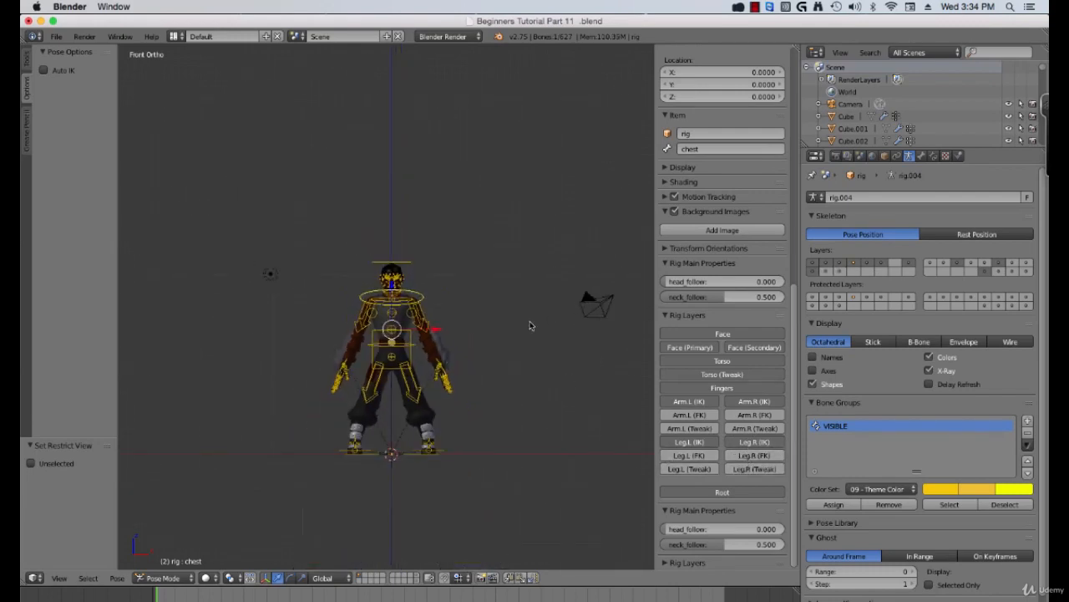
pyautogui.scroll(5, 526, 326)
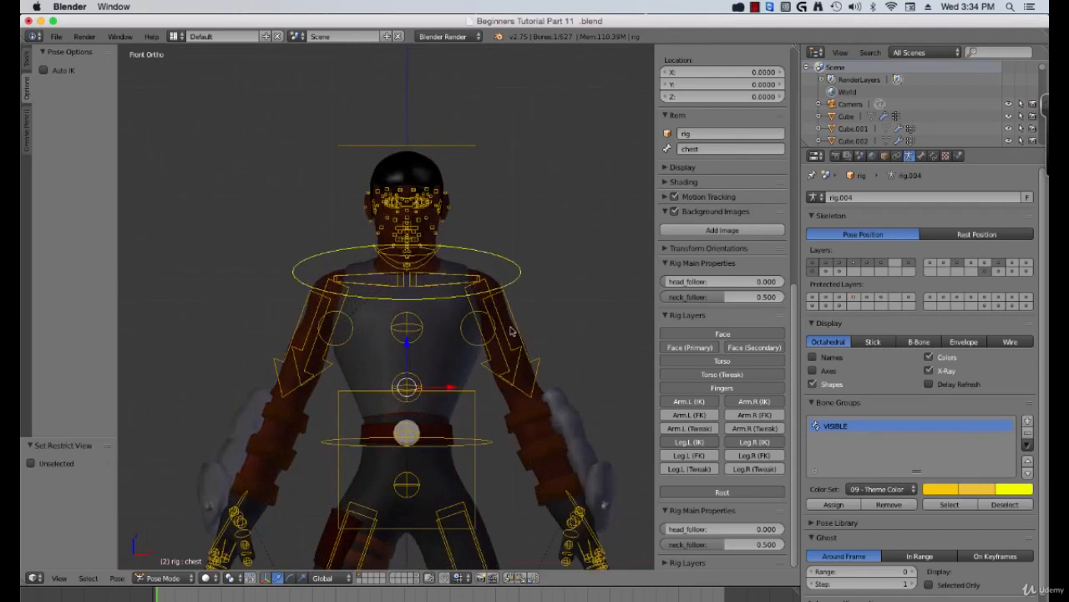
# Delete the existing VISIBLE bone group from the rig in Pose Mode
pyautogui.hotkey('ctrl', 'Tab')
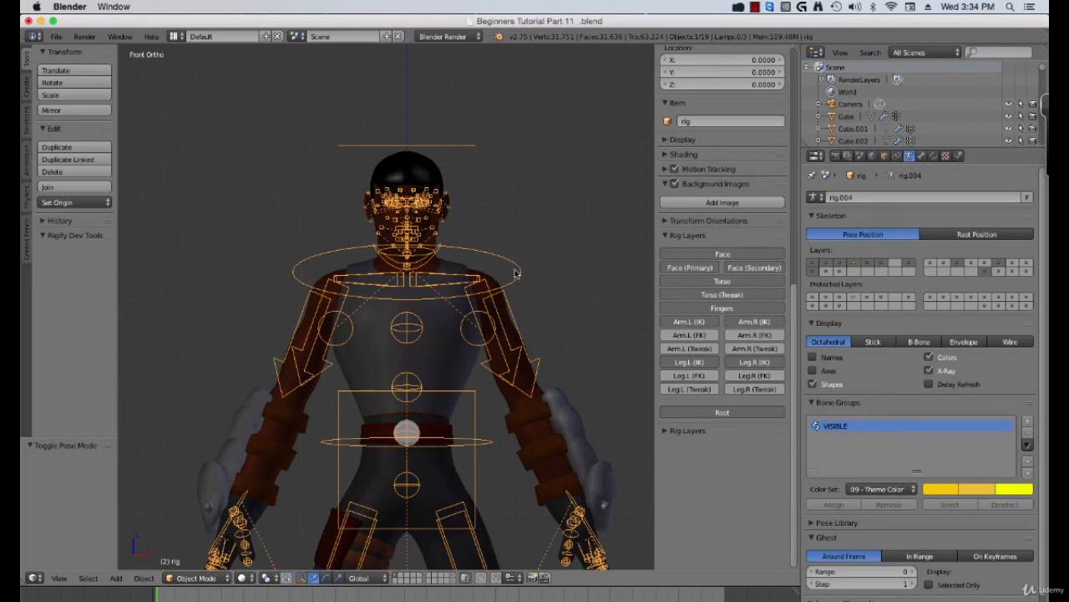
pyautogui.hotkey('ctrl', 'Tab')
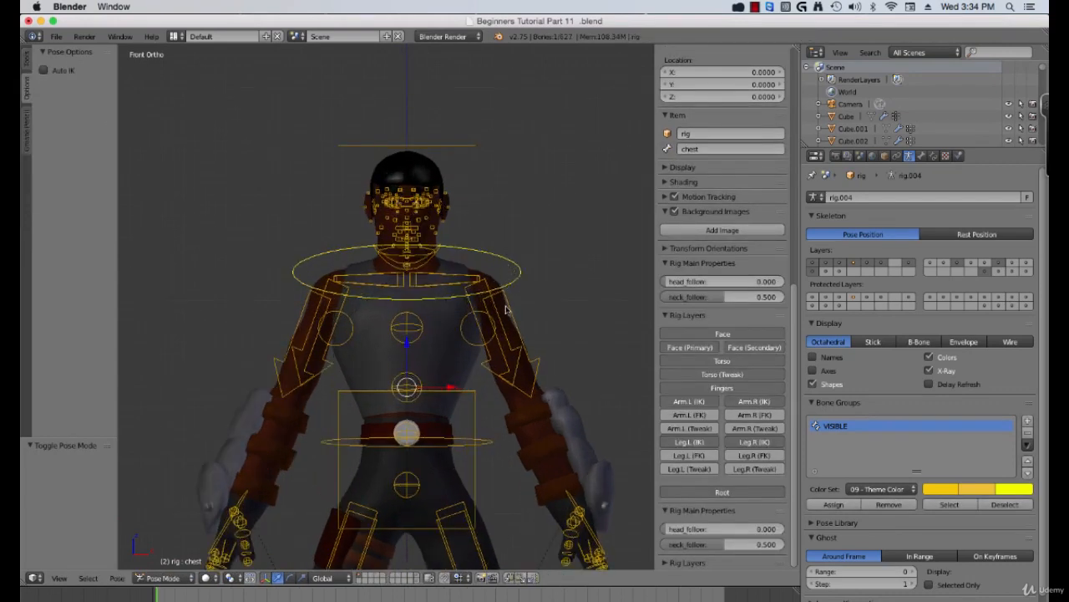
pyautogui.scroll(-3, 505, 309)
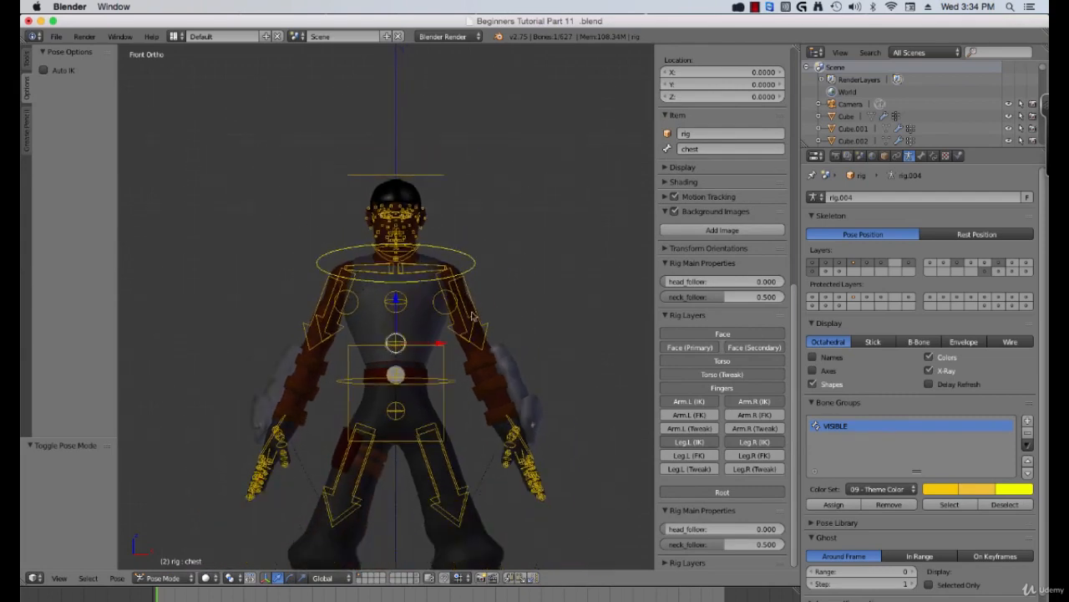
pyautogui.scroll(2, 473, 316)
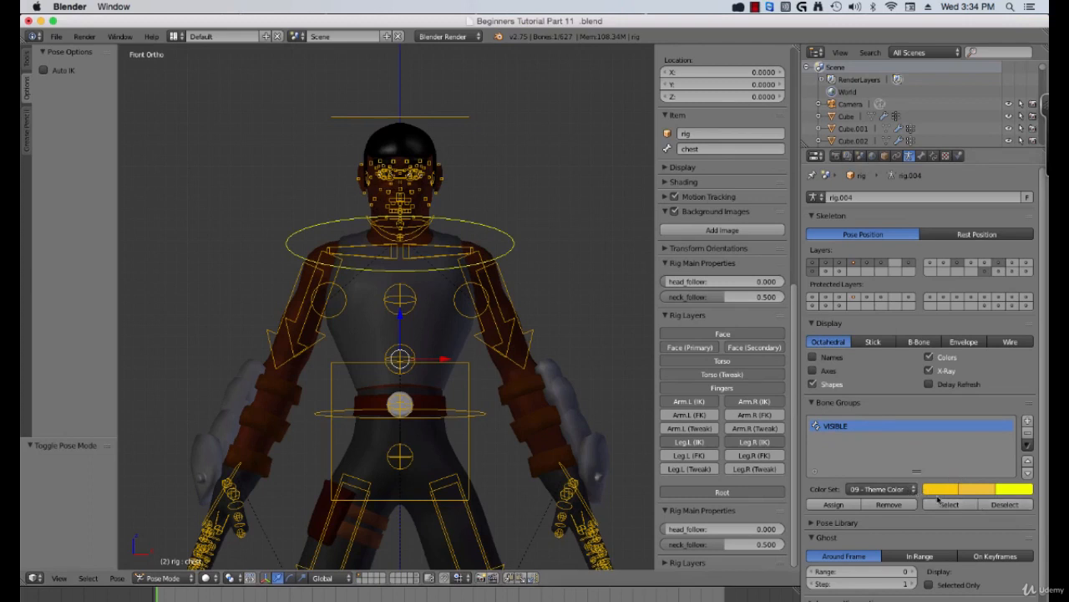
pyautogui.click(1027, 432)
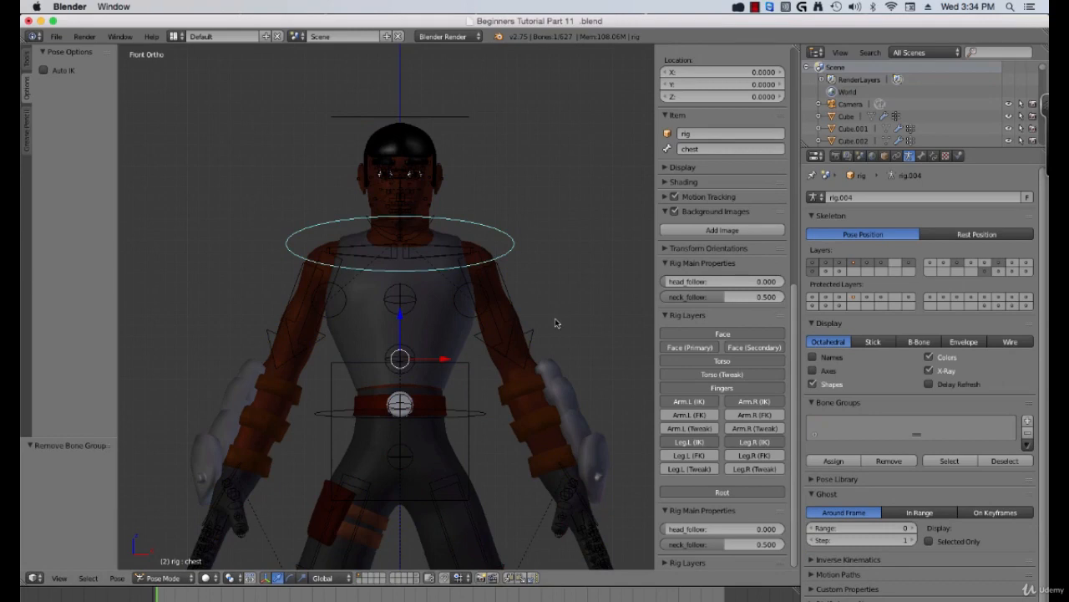
pyautogui.scroll(-3, 490, 326)
pyautogui.scroll(2, 479, 330)
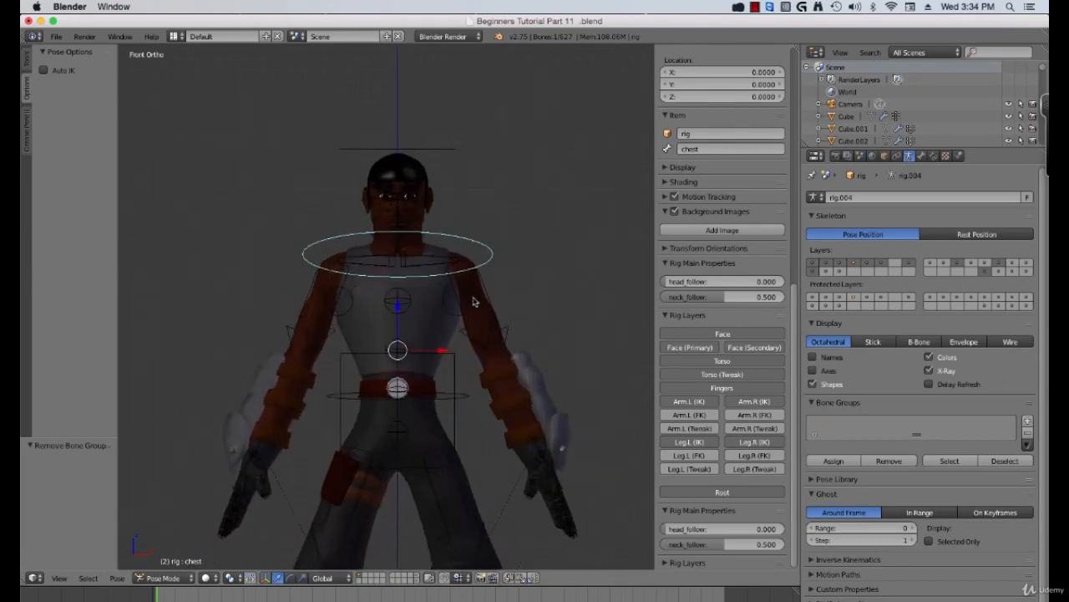
pyautogui.scroll(1, 473, 302)
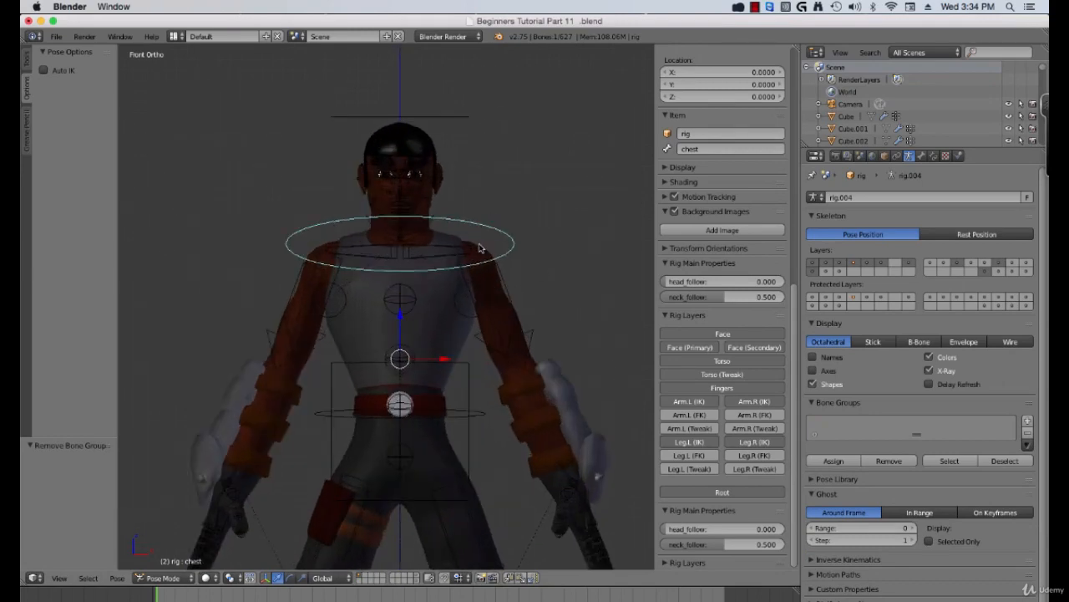
# Select all visible control bones and create a bone group named "Visible Rig"
pyautogui.press('a')
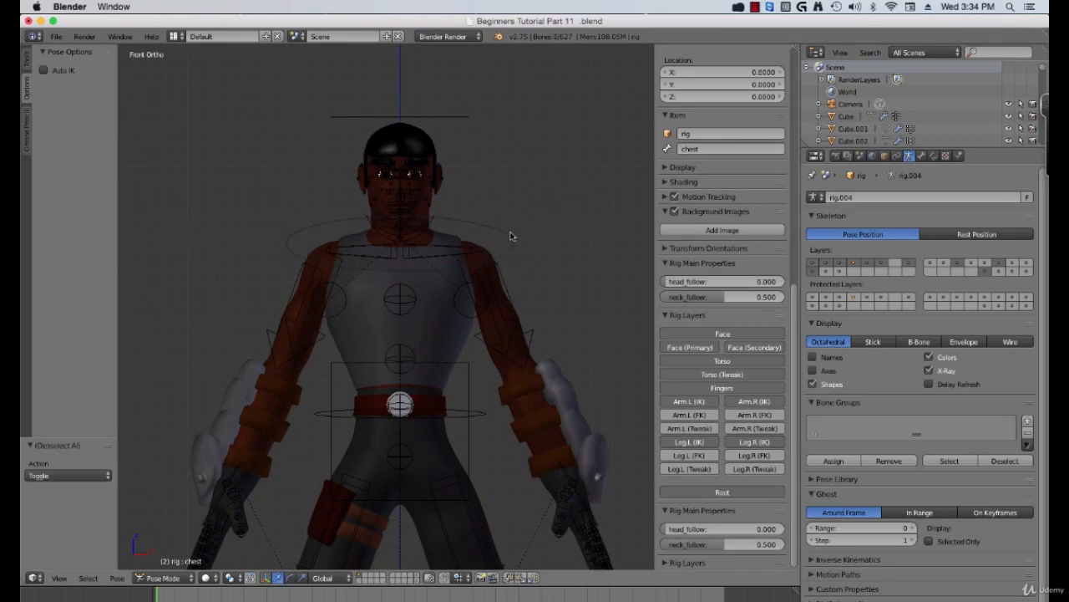
pyautogui.press('a')
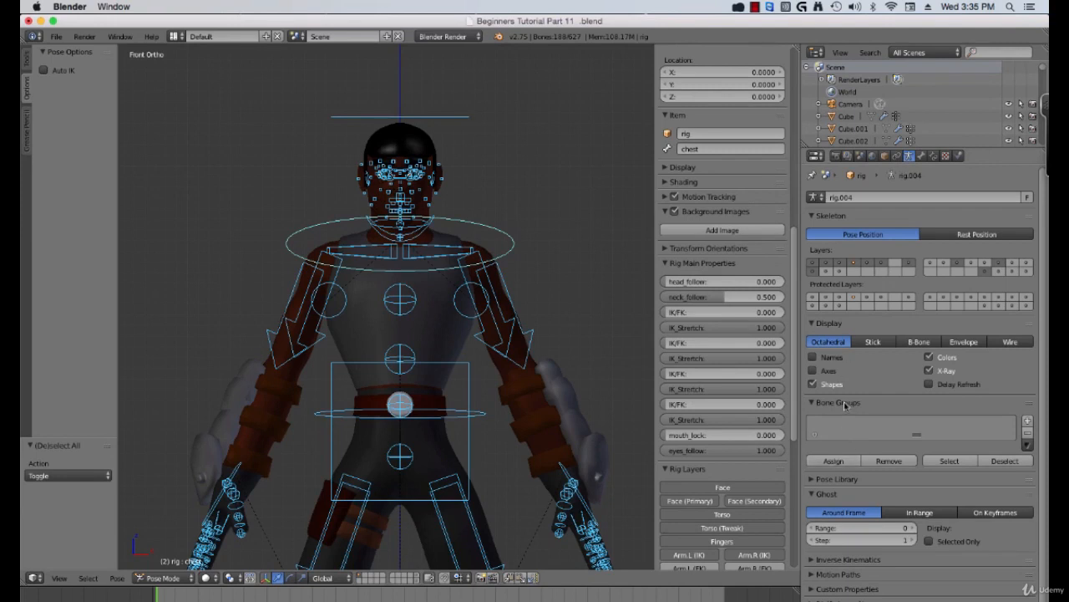
pyautogui.click(1028, 420)
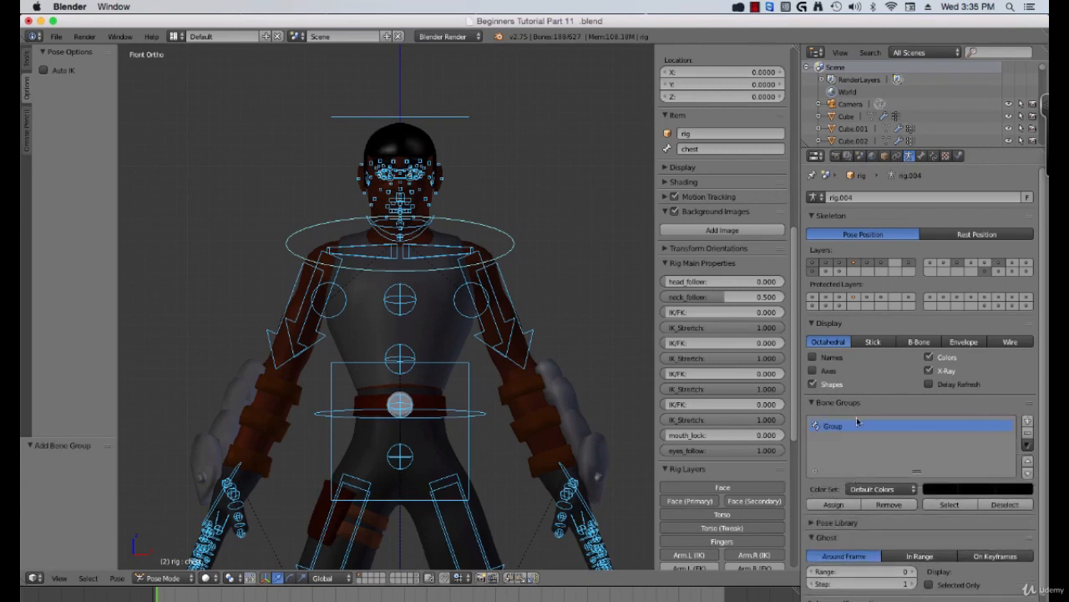
pyautogui.doubleClick(839, 428)
pyautogui.write('v')
pyautogui.press('Return')
# Apply the 09 - Theme Color Set to the Visible Rig group, assign the selected bones to it, and deselect all bones
pyautogui.click(895, 488)
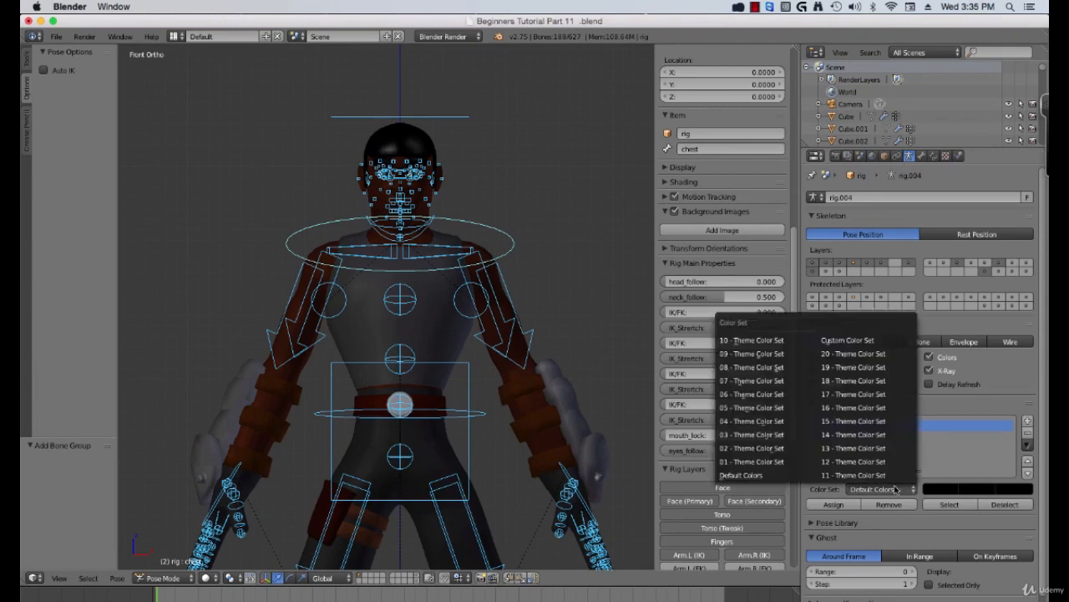
pyautogui.click(777, 355)
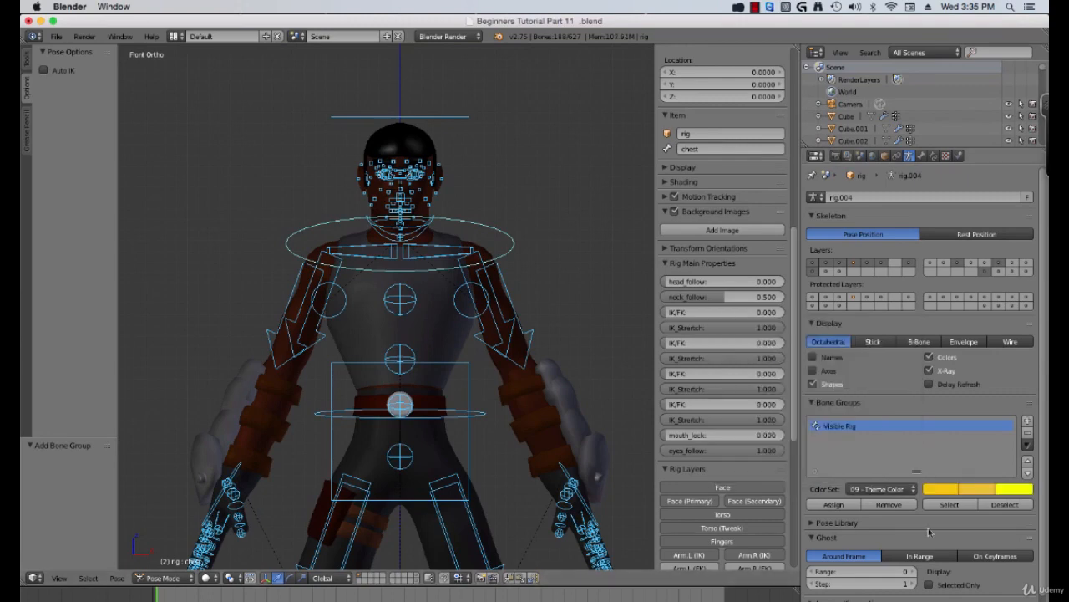
pyautogui.click(836, 507)
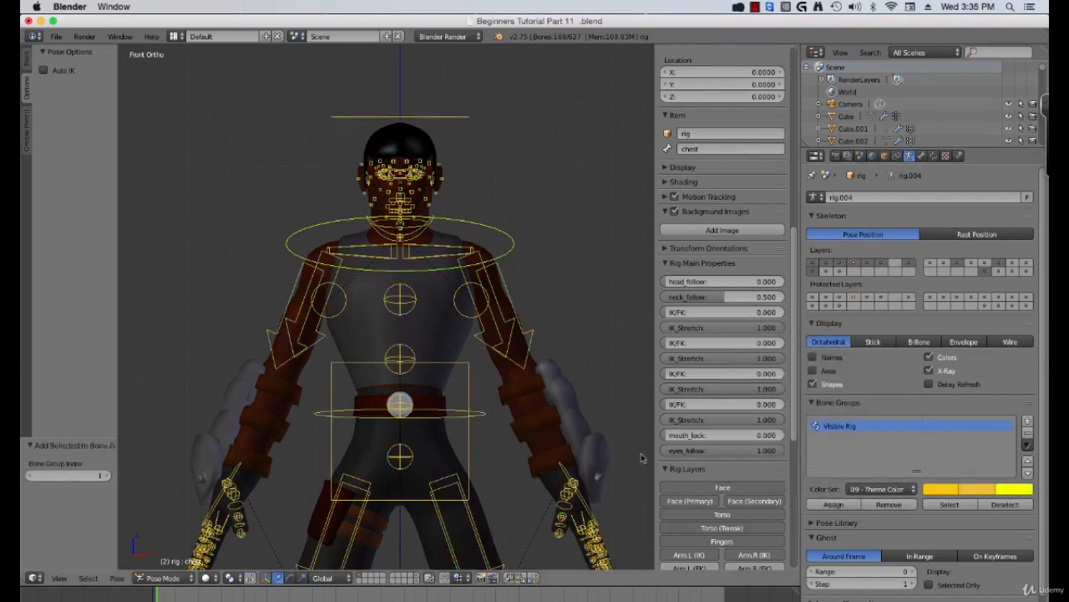
pyautogui.scroll(-5, 535, 409)
pyautogui.scroll(3, 472, 347)
pyautogui.scroll(-3, 475, 332)
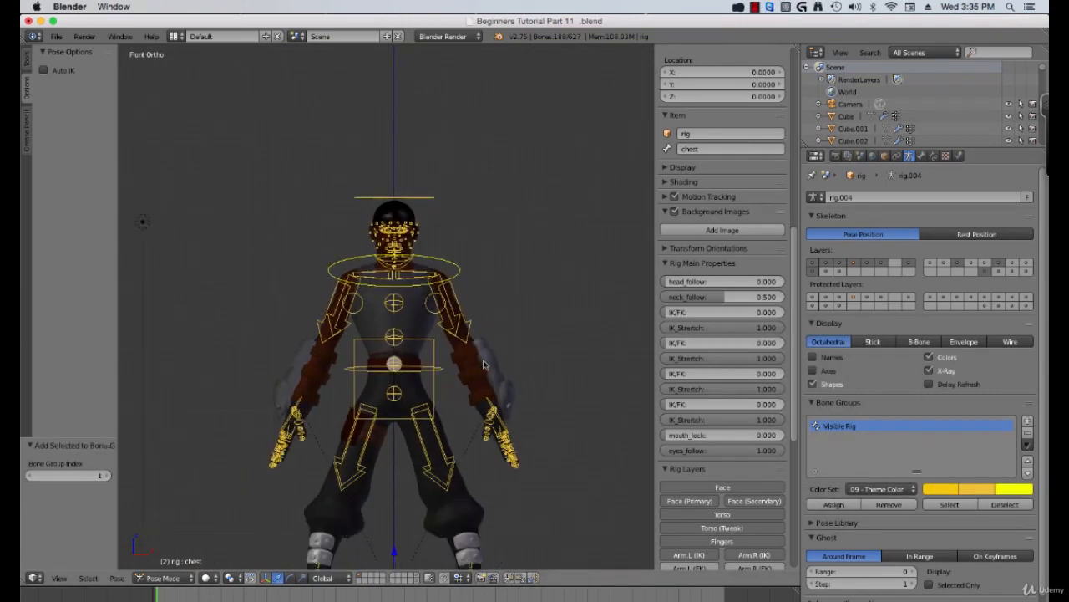
pyautogui.press('a')
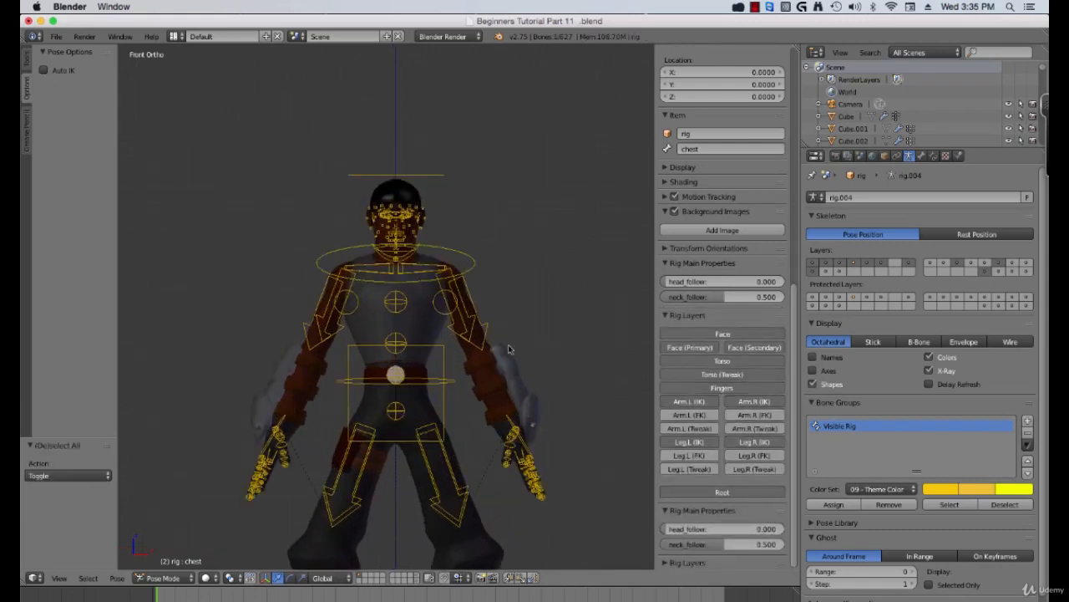
# Show the armature layer containing the deform (DEF) bones in addition to the visible control layers
pyautogui.scroll(4, 510, 349)
pyautogui.moveTo(506, 326)
pyautogui.keyDown('shift'); pyautogui.mouseDown(button='middle')
pyautogui.moveTo(500, 271)
pyautogui.moveTo(502, 318)
pyautogui.moveTo(491, 324)
pyautogui.mouseUp(button='middle'); pyautogui.keyUp('shift')
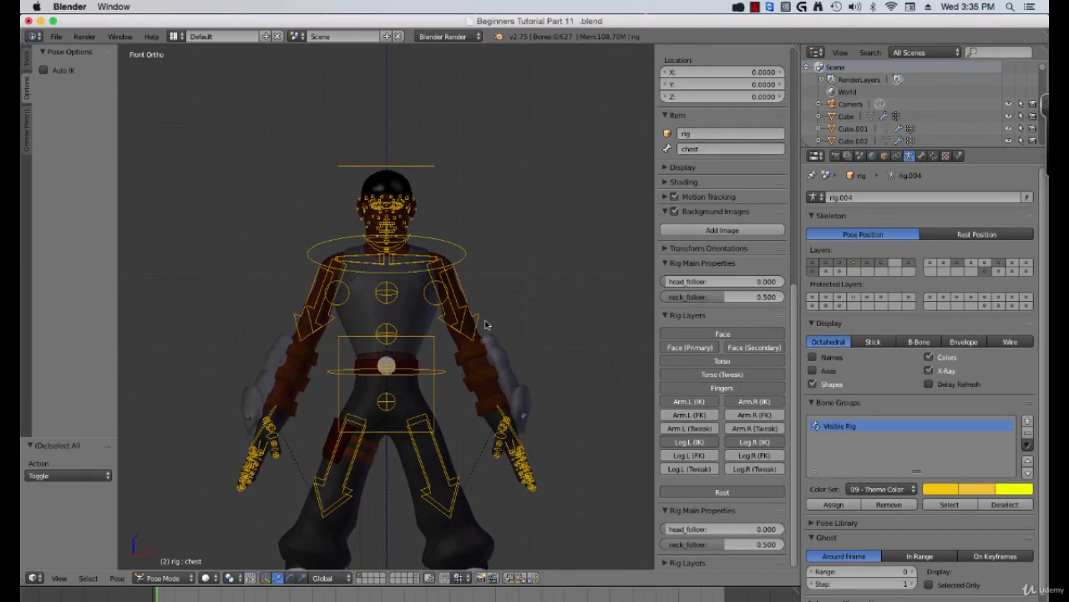
pyautogui.scroll(2, 473, 320)
pyautogui.keyDown('shift'); pyautogui.moveTo(461, 257); pyautogui.dragTo(459, 284, button='middle'); pyautogui.keyUp('shift')
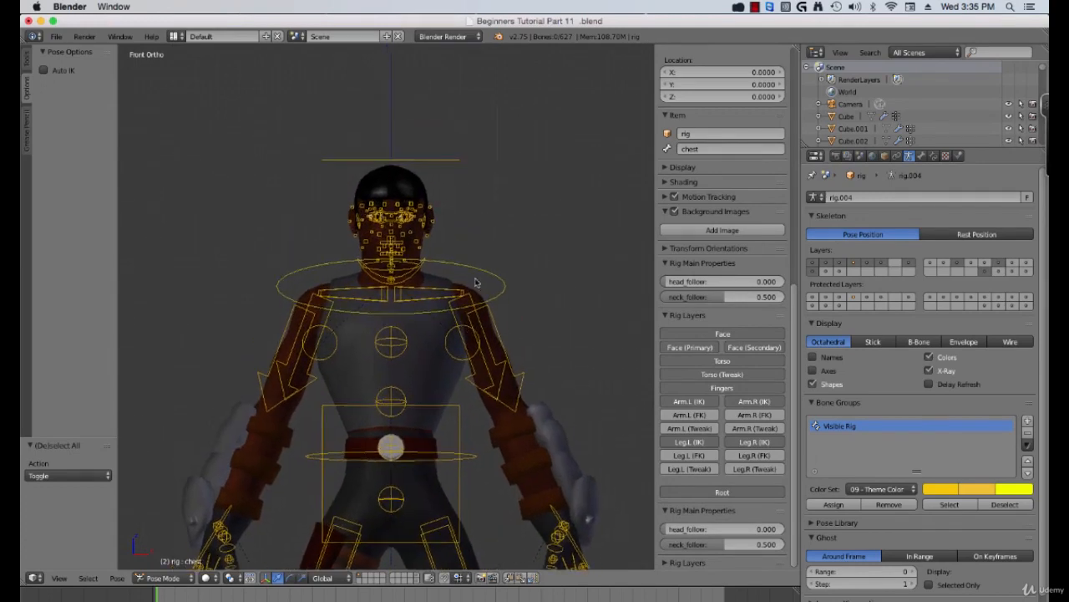
pyautogui.scroll(-1, 439, 315)
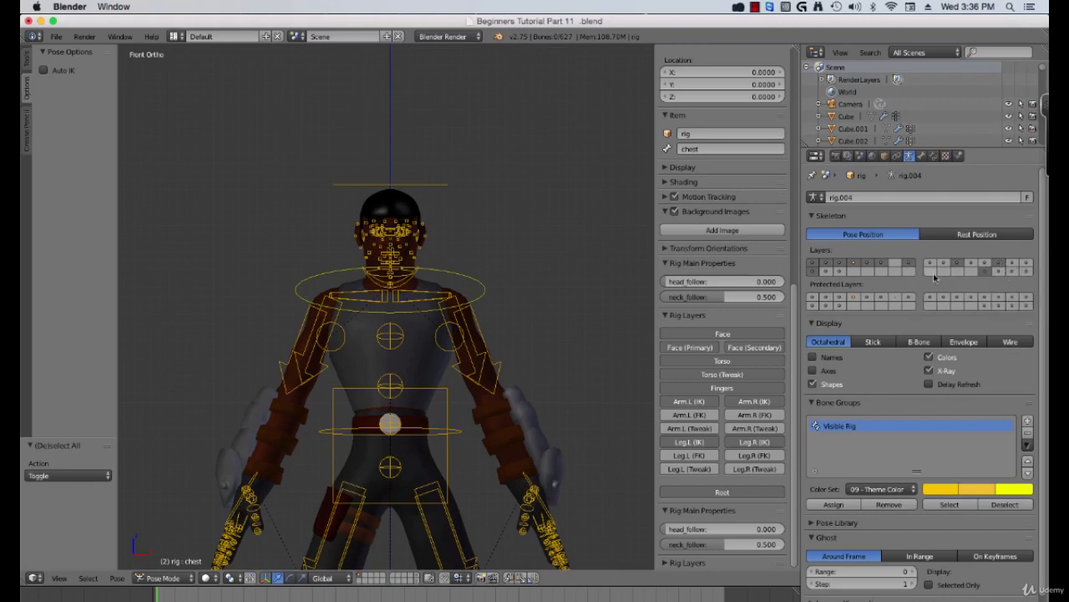
pyautogui.keyDown('shift'); pyautogui.click(998, 272); pyautogui.keyUp('shift')
pyautogui.scroll(4, 585, 294)
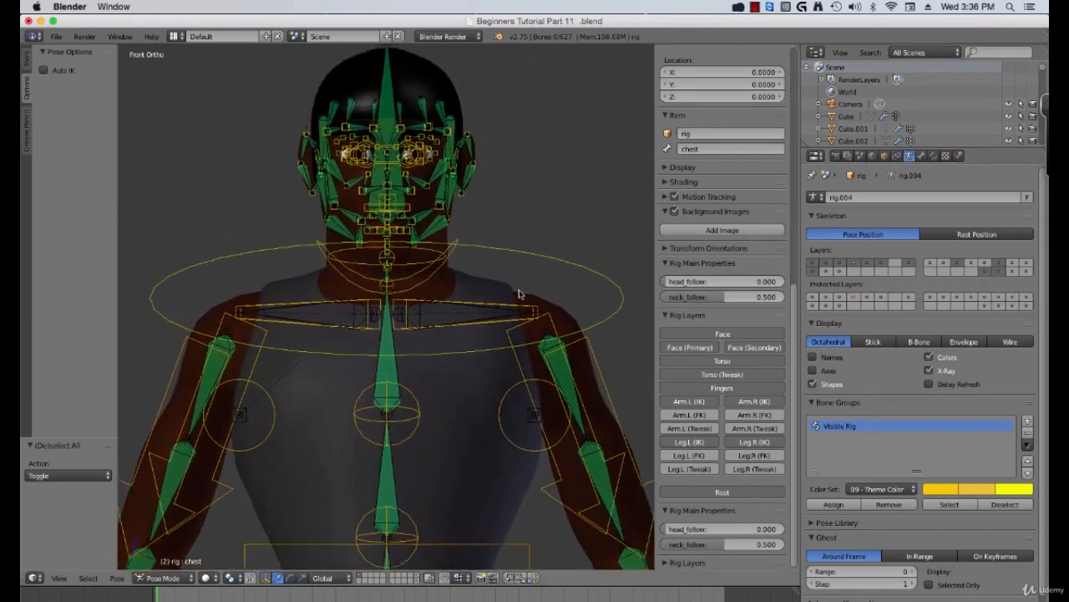
pyautogui.keyDown('shift'); pyautogui.moveTo(519, 294); pyautogui.dragTo(505, 314, button='middle'); pyautogui.keyUp('shift')
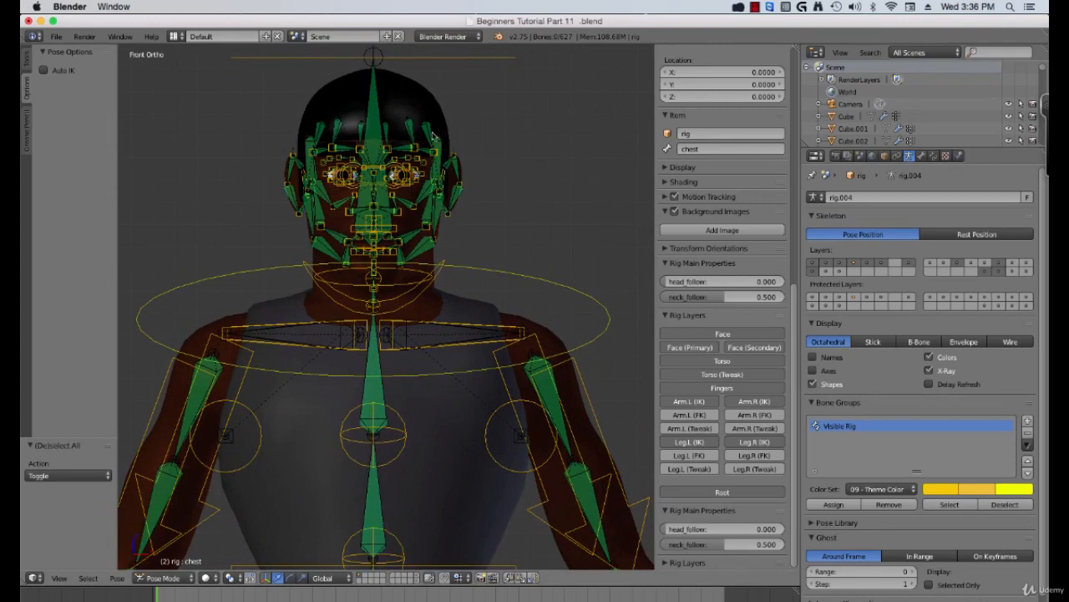
pyautogui.scroll(-5, 504, 294)
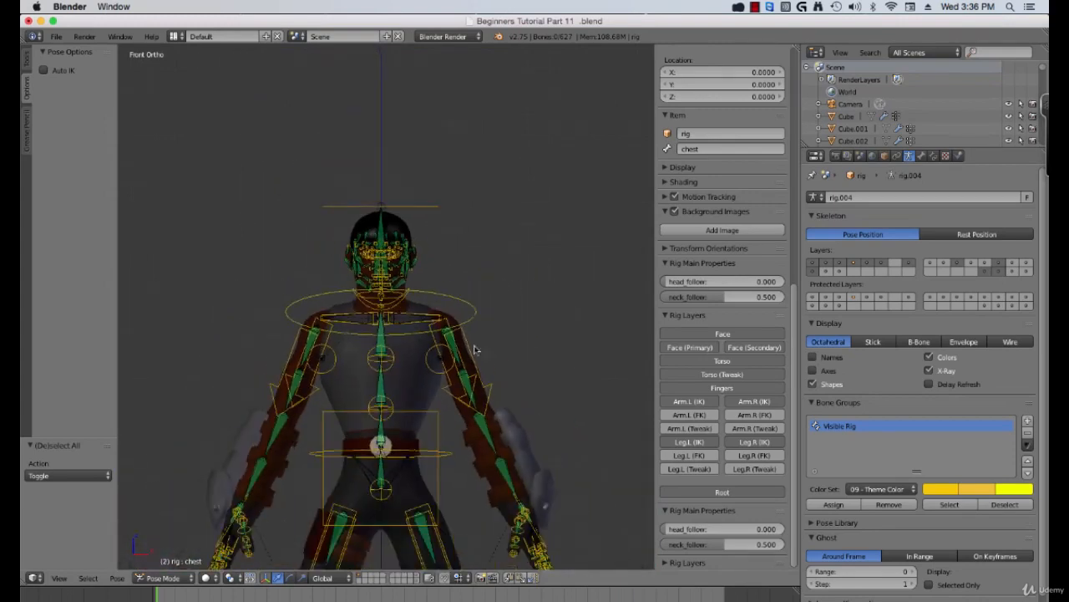
pyautogui.scroll(3, 438, 315)
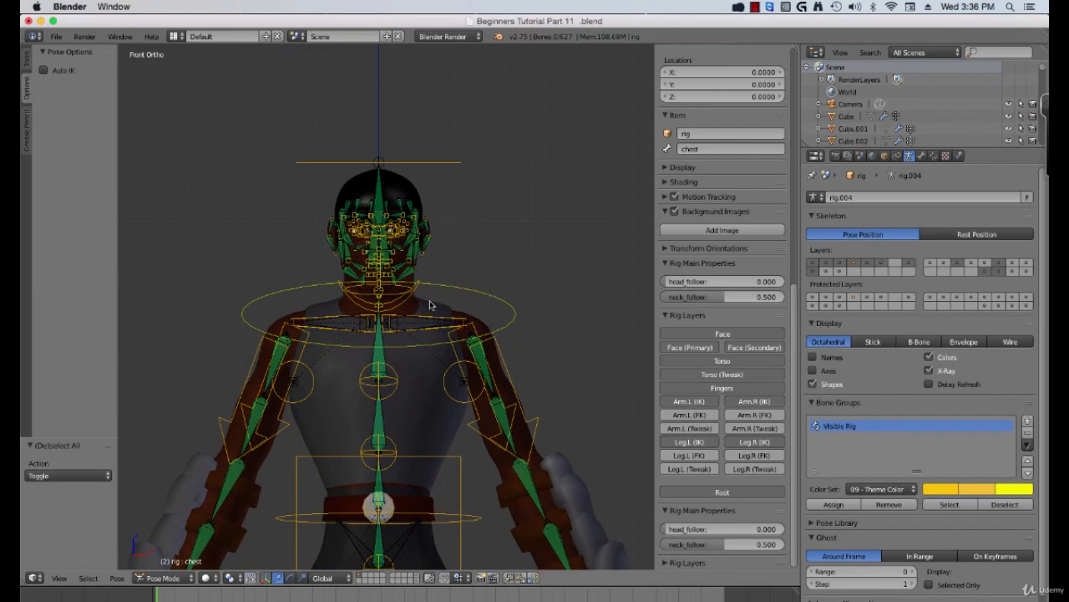
# Select the forehead deform bone DEF-forehead.R.002 and open its bone properties
pyautogui.scroll(2, 436, 292)
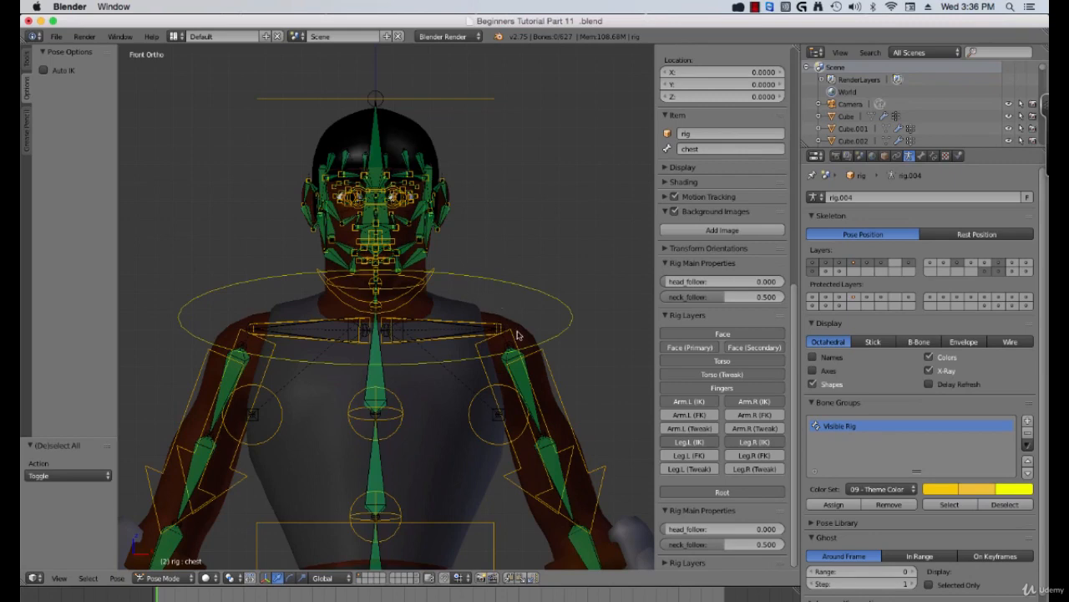
pyautogui.scroll(3, 426, 198)
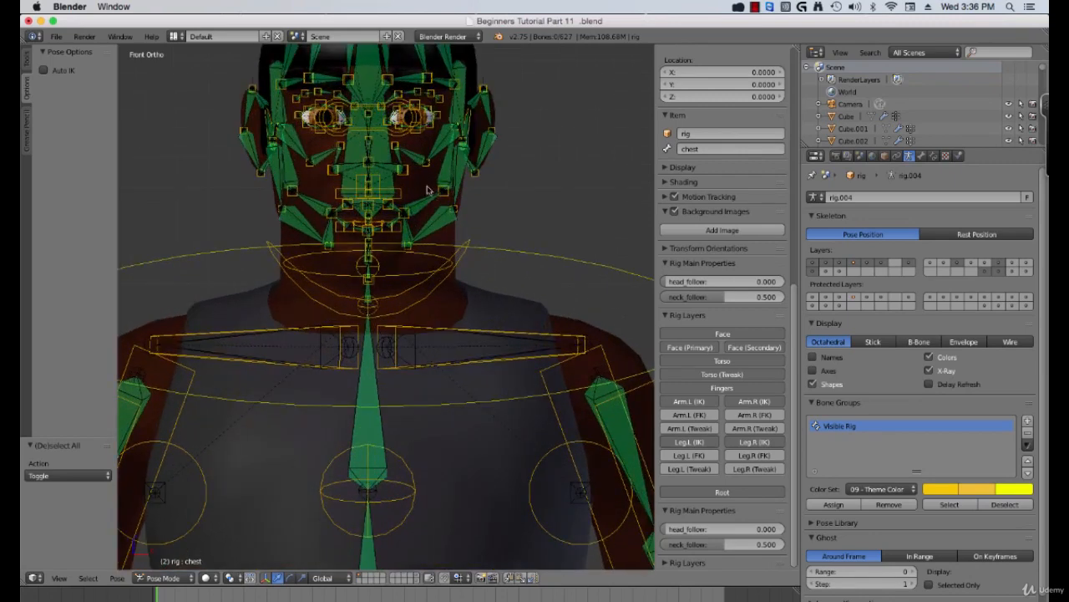
pyautogui.scroll(4, 426, 198)
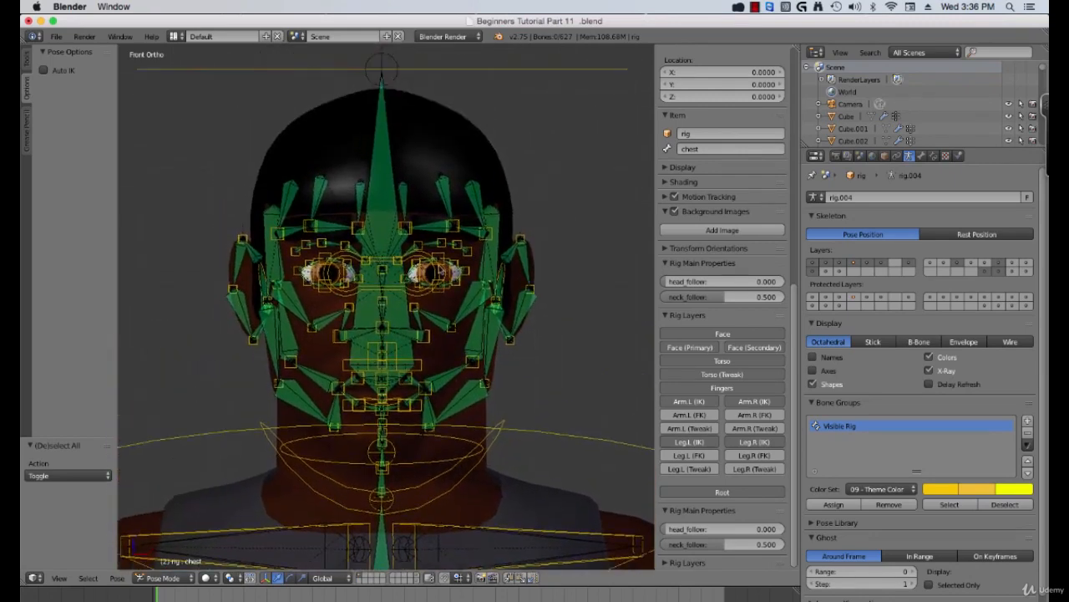
pyautogui.scroll(3, 404, 189)
pyautogui.rightClick(274, 207)
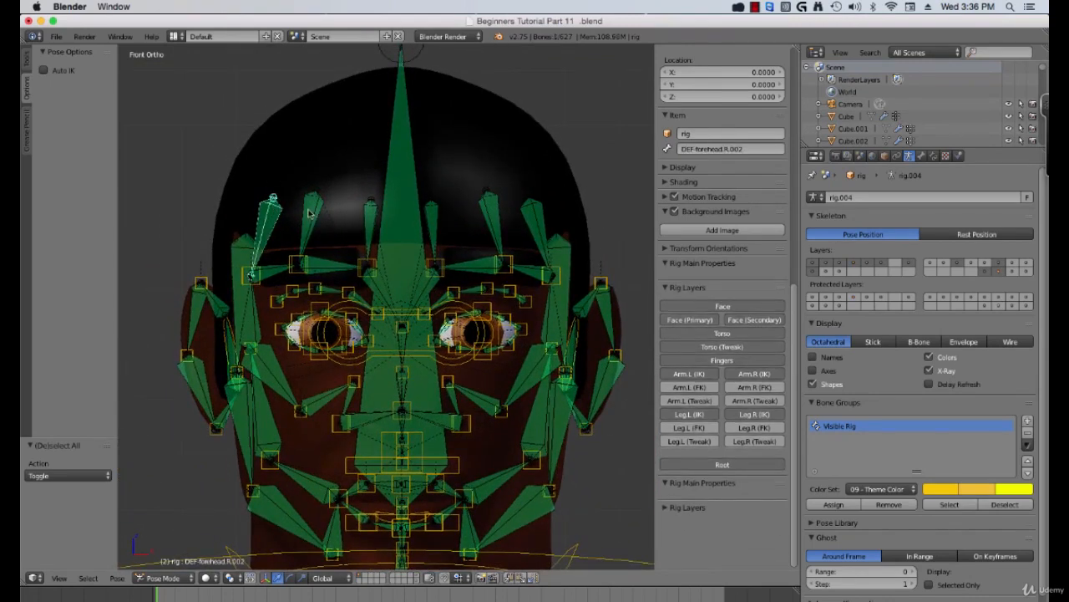
pyautogui.click(924, 156)
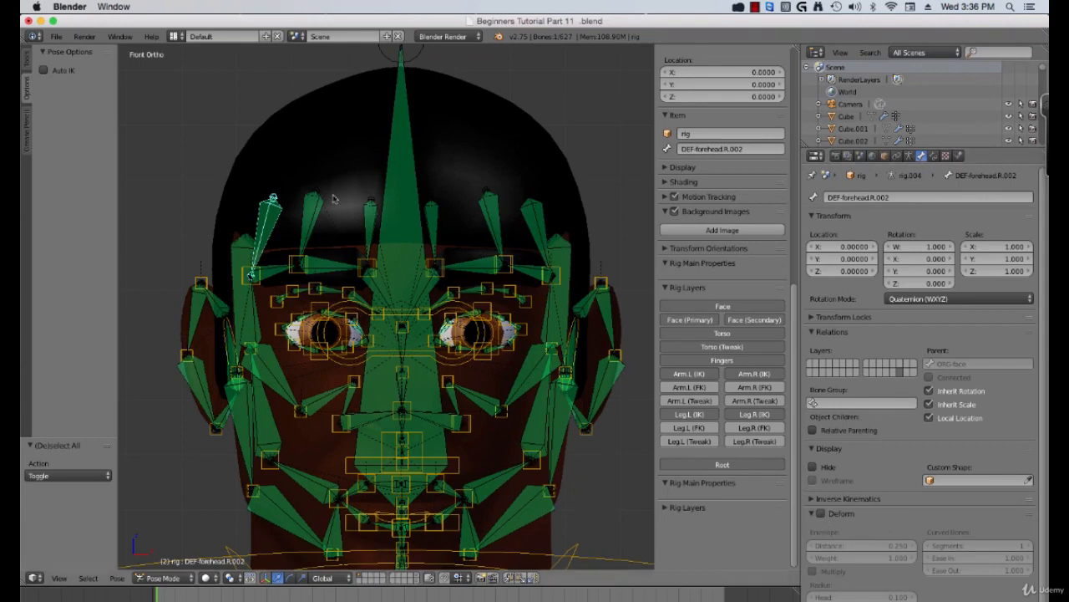
# Select the other forehead deform bones one after another on both sides, ending with DEF-forehead.L.002, to check their names
pyautogui.rightClick(304, 219)
pyautogui.rightClick(367, 222)
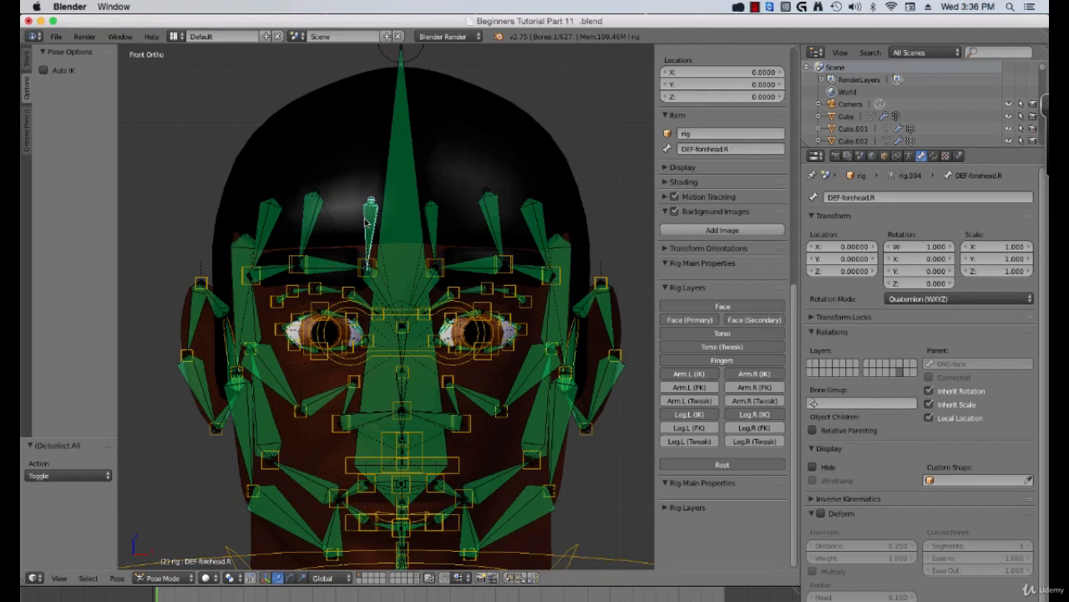
pyautogui.rightClick(445, 223)
pyautogui.rightClick(494, 210)
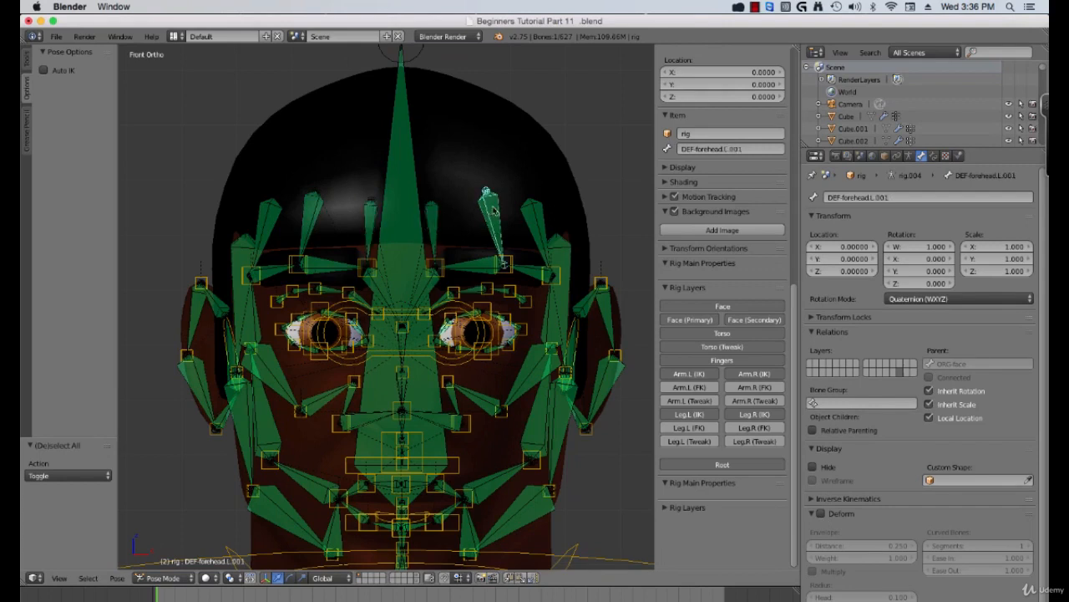
pyautogui.rightClick(530, 214)
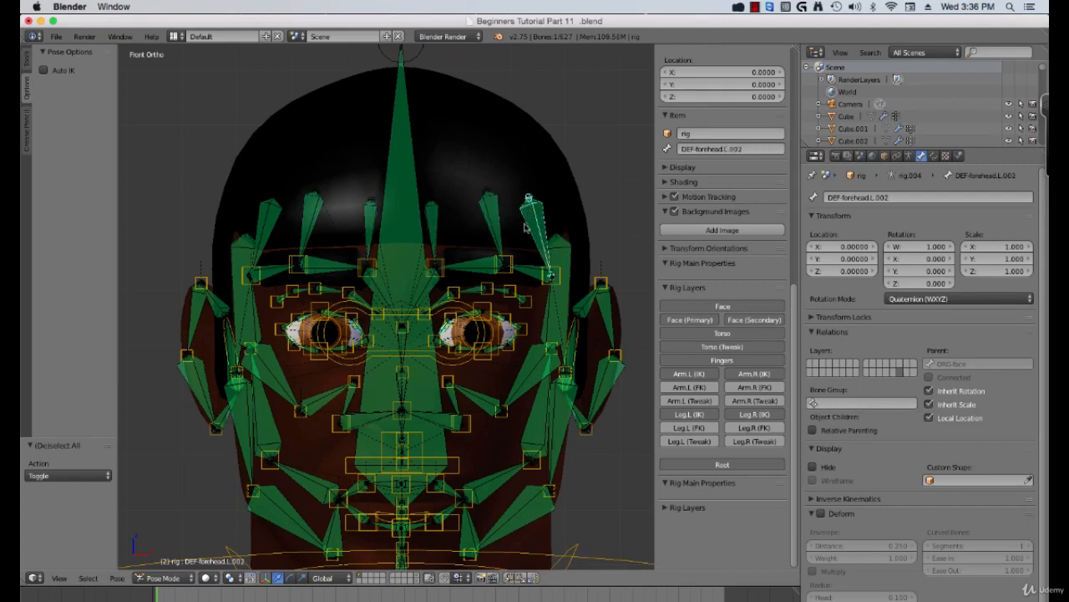
# Select the eyebrow deform bones in turn from DEF-brow.B.R across to DEF-brow.B.L to check their names
pyautogui.scroll(6, 286, 301)
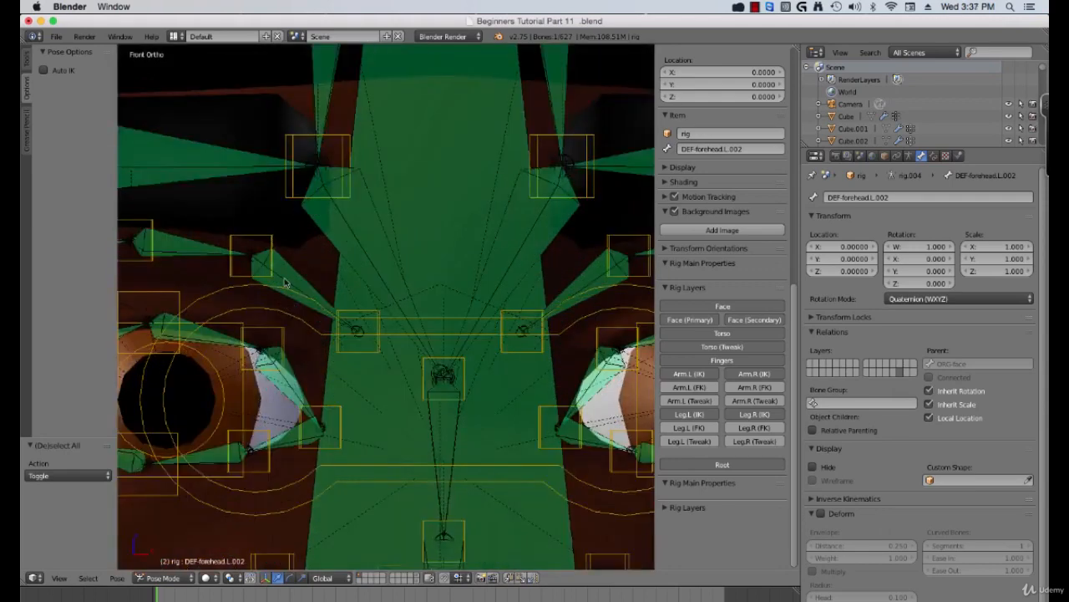
pyautogui.scroll(-5, 284, 282)
pyautogui.keyDown('shift'); pyautogui.moveTo(284, 282); pyautogui.dragTo(324, 280, button='middle'); pyautogui.keyUp('shift')
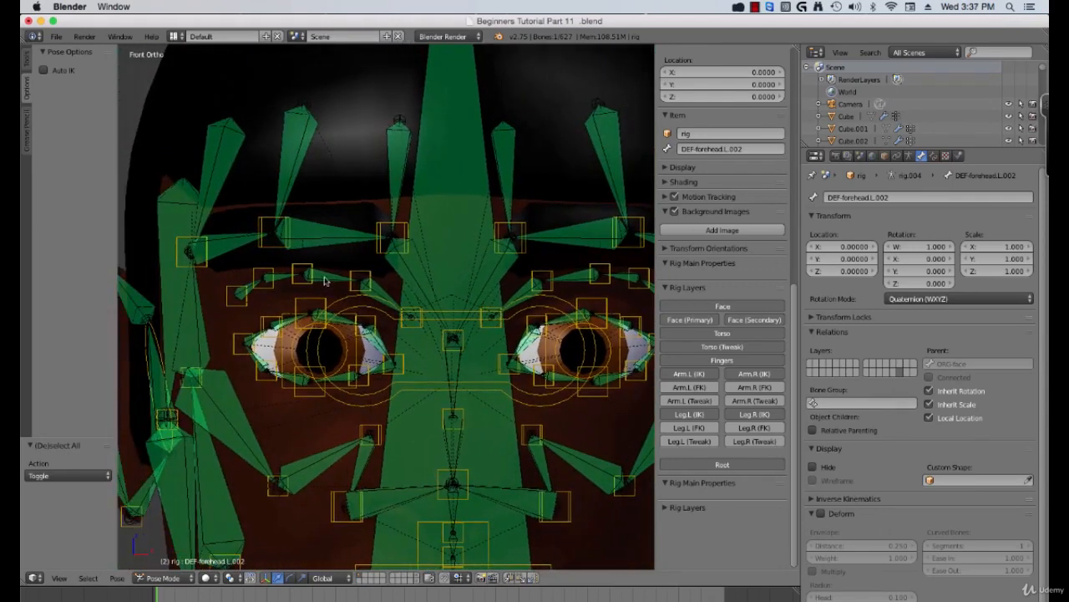
pyautogui.rightClick(251, 294)
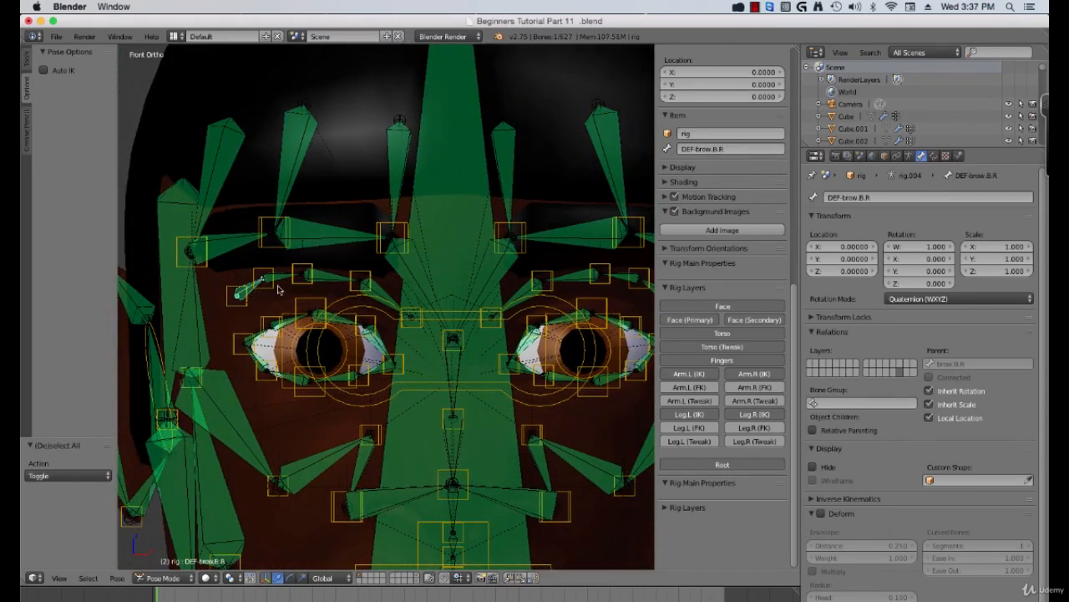
pyautogui.rightClick(286, 283)
pyautogui.rightClick(343, 279)
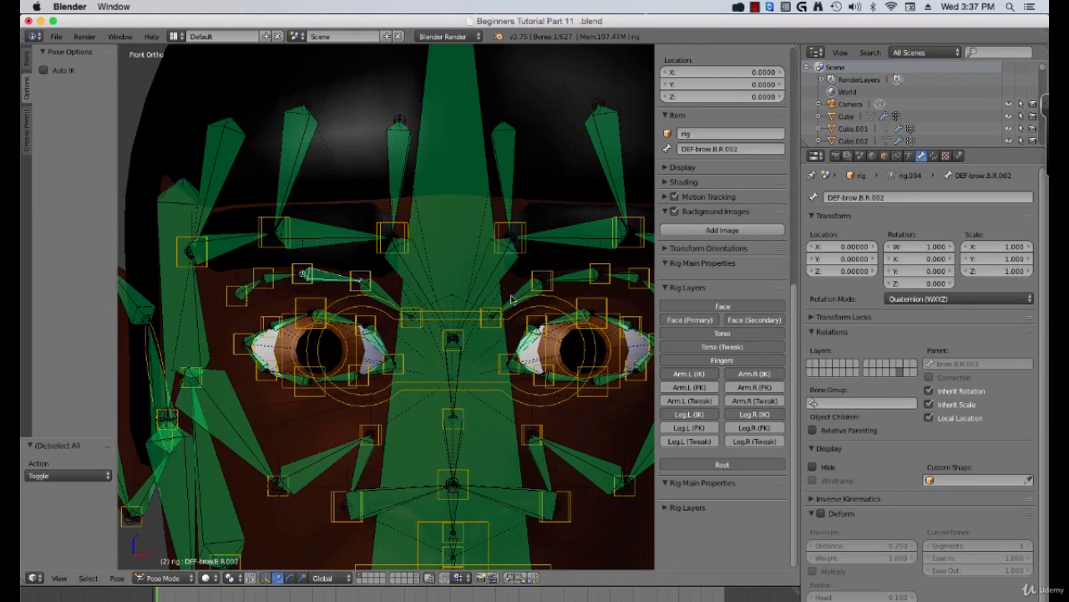
pyautogui.rightClick(383, 295)
pyautogui.rightClick(526, 290)
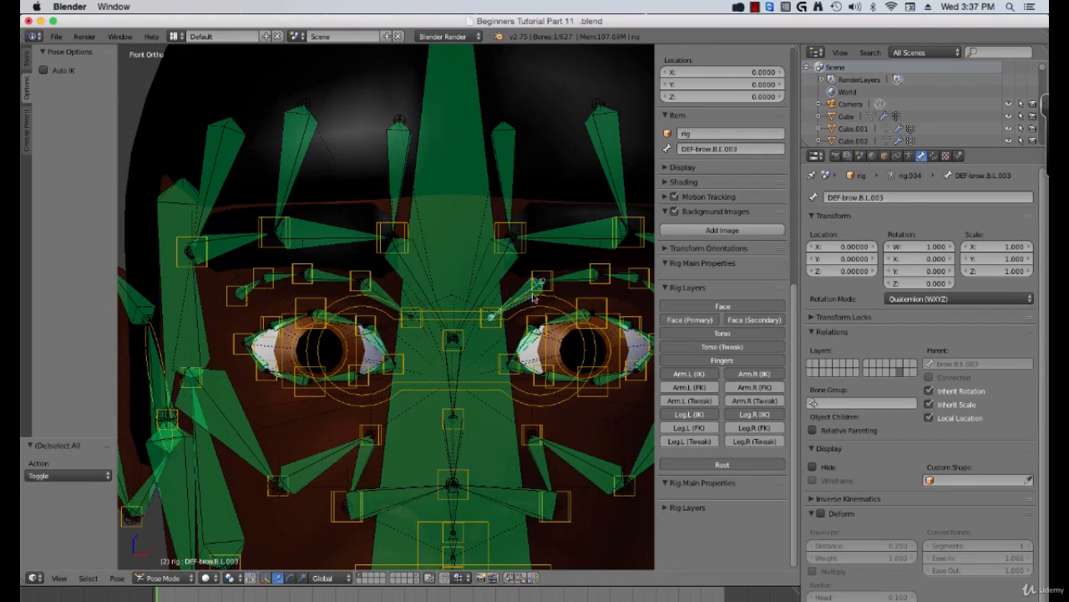
pyautogui.keyDown('shift'); pyautogui.moveTo(556, 292); pyautogui.dragTo(475, 284, button='middle'); pyautogui.keyUp('shift')
pyautogui.rightClick(497, 276)
pyautogui.rightClick(559, 278)
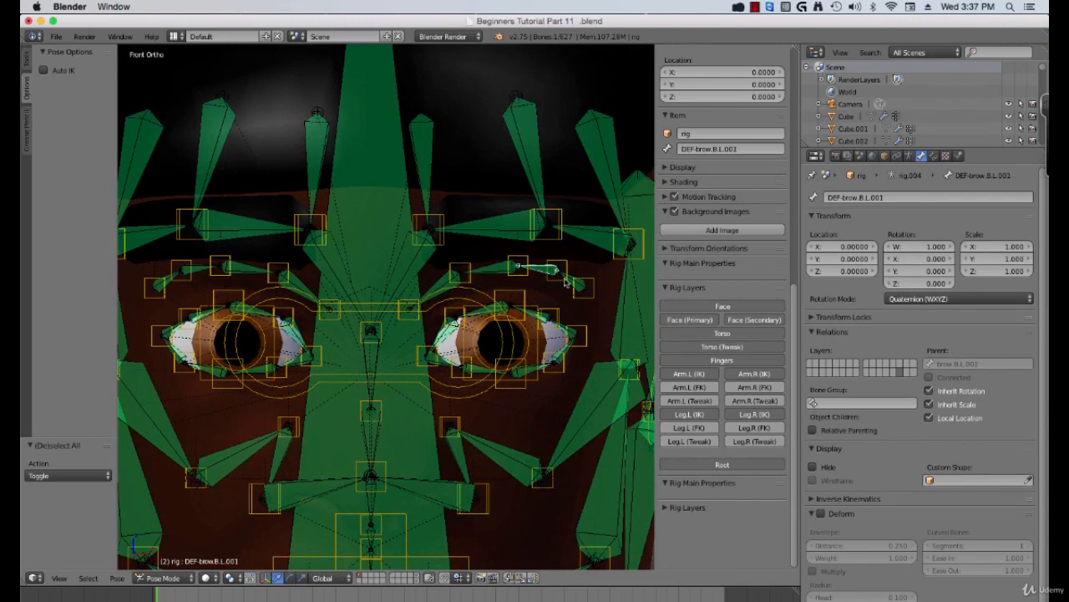
pyautogui.rightClick(571, 287)
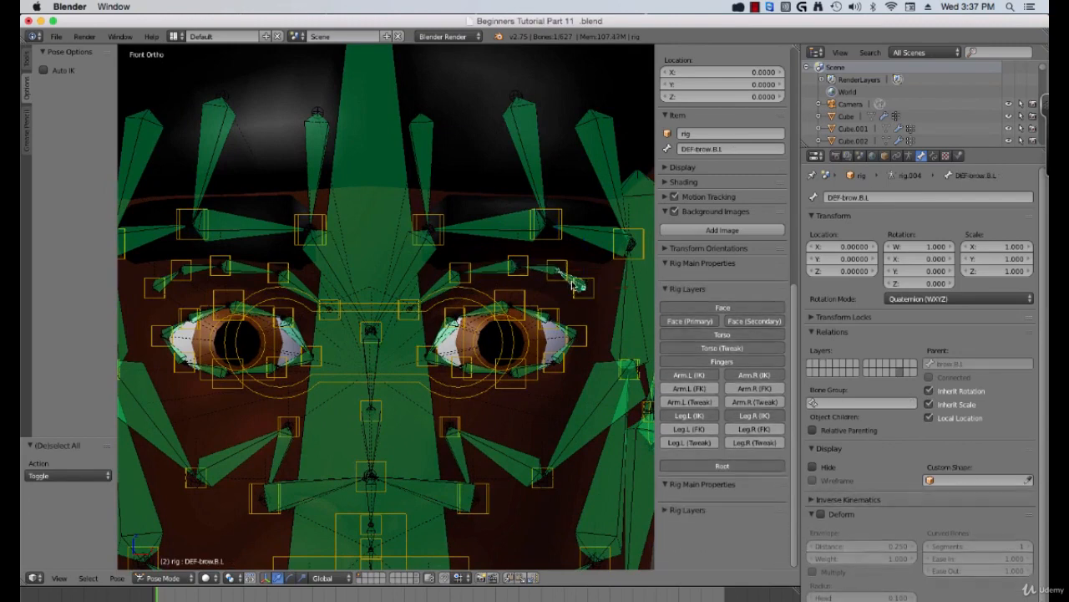
# Deselect the bones, select the grey shirt mesh in Object Mode, and unhide the hidden hooded coat
pyautogui.scroll(-3, 572, 290)
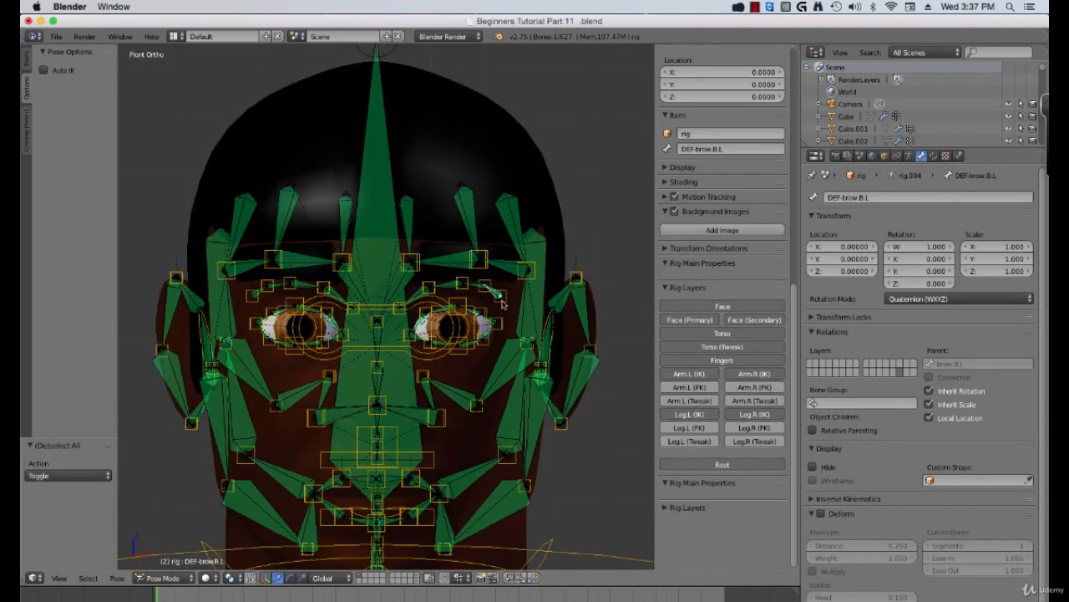
pyautogui.scroll(-5, 461, 325)
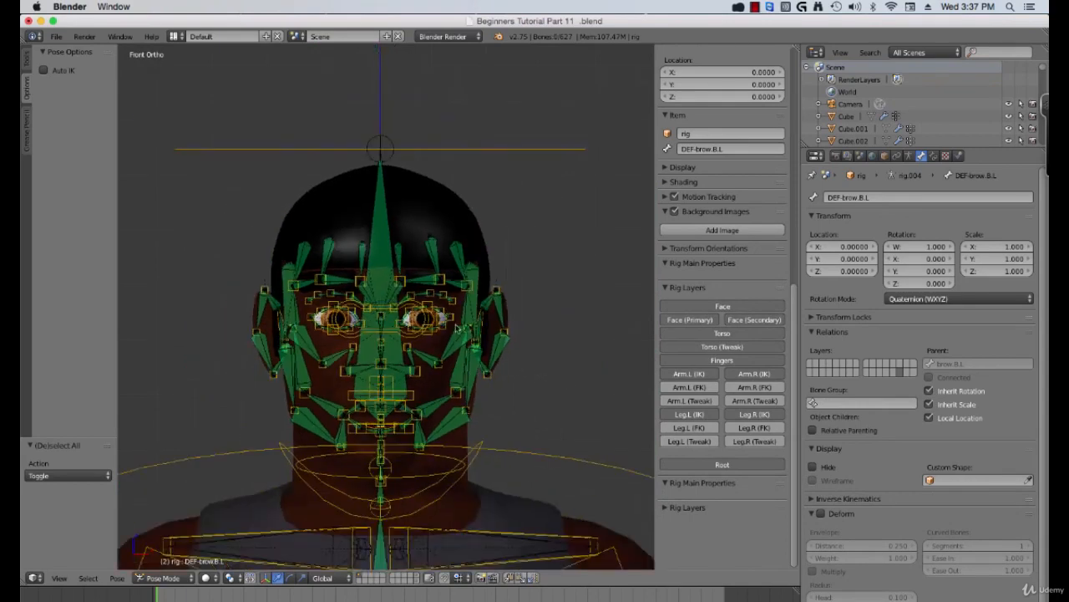
pyautogui.scroll(-5, 464, 300)
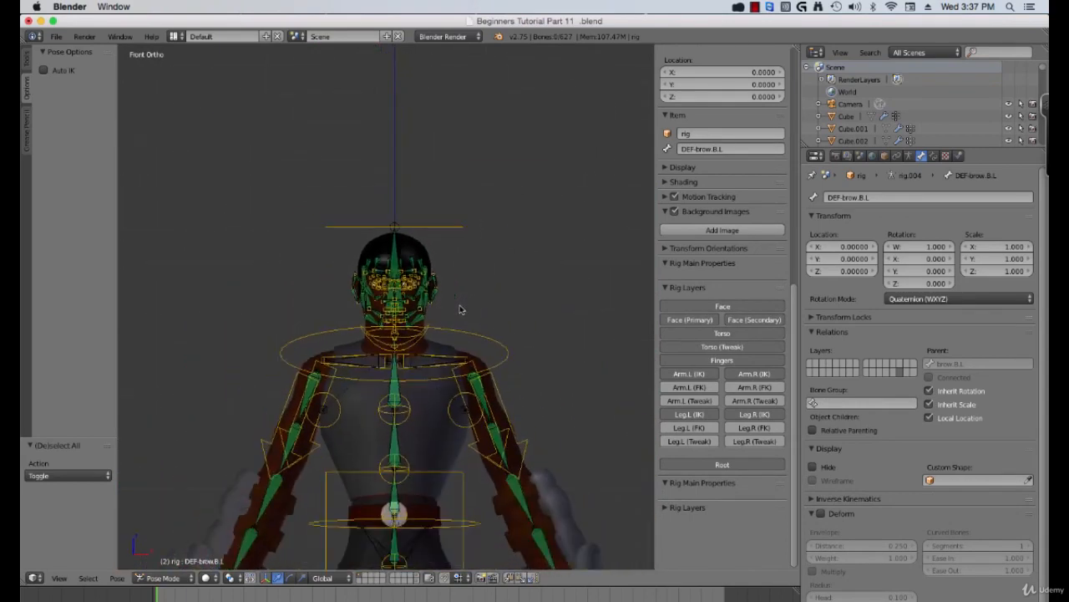
pyautogui.scroll(3, 454, 311)
pyautogui.keyDown('shift'); pyautogui.moveTo(435, 328); pyautogui.dragTo(426, 285, button='middle'); pyautogui.keyUp('shift')
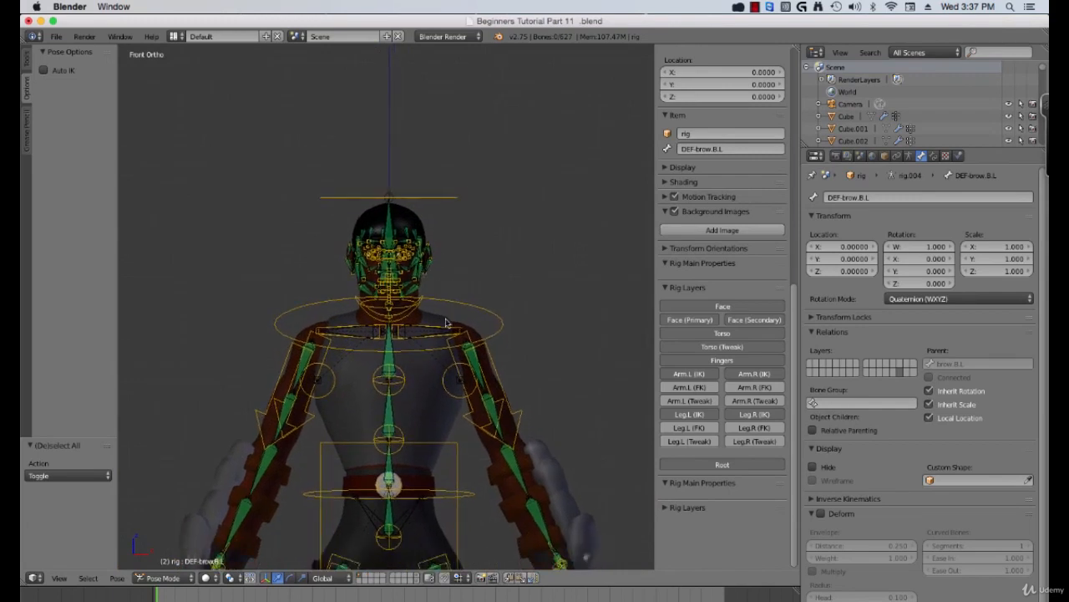
pyautogui.scroll(1, 443, 345)
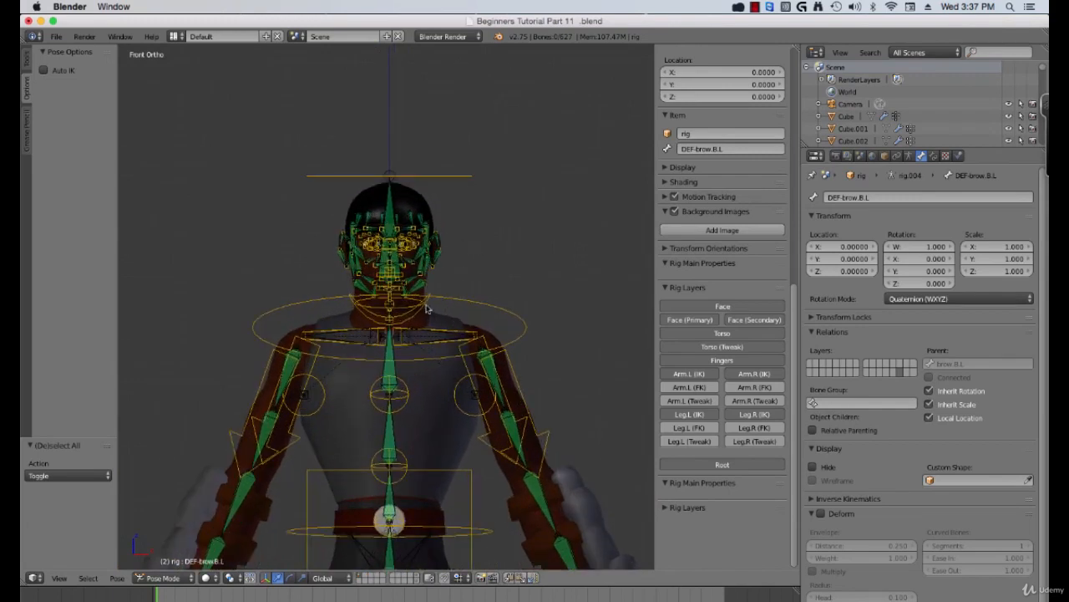
pyautogui.rightClick(436, 391)
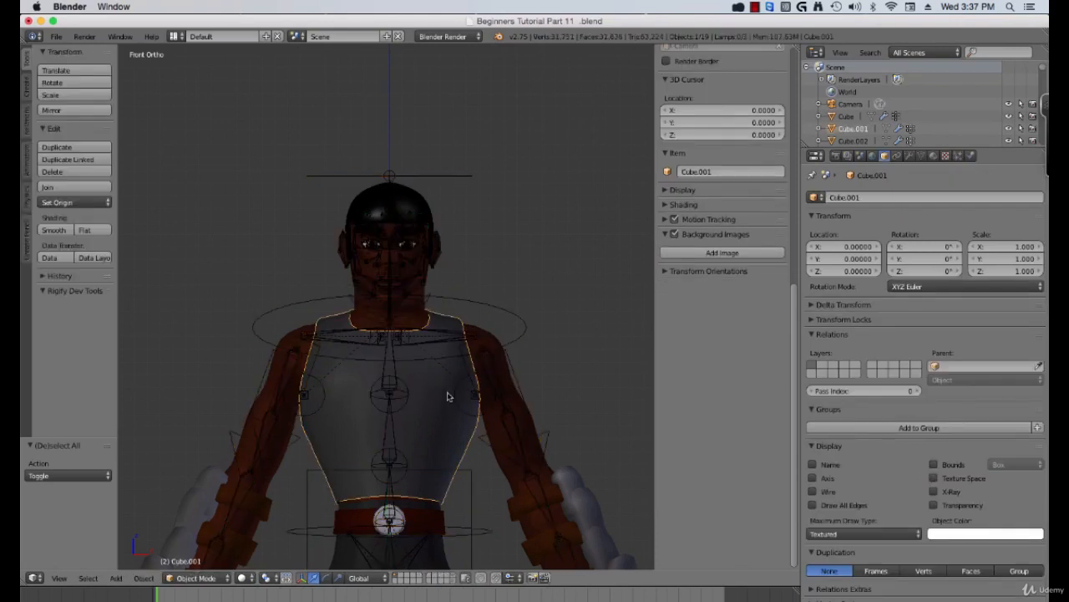
pyautogui.hotkey('alt', 'h')
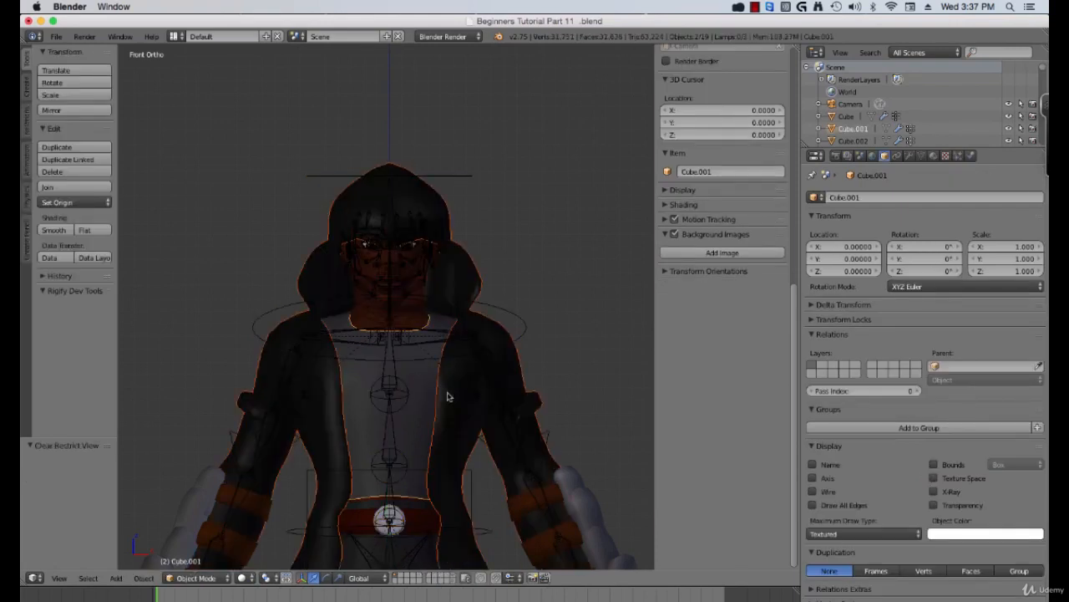
# Parent the hooded coat mesh to the rig with automatic weights and reselect the coat
pyautogui.rightClick(472, 257)
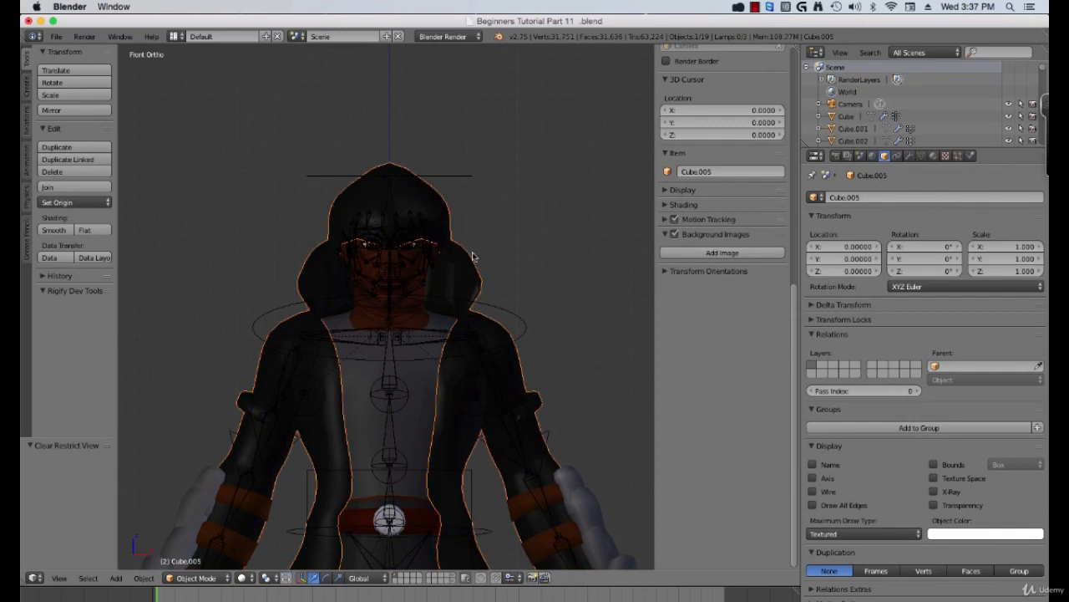
pyautogui.scroll(3, 477, 285)
pyautogui.scroll(-3, 477, 285)
pyautogui.scroll(2, 477, 285)
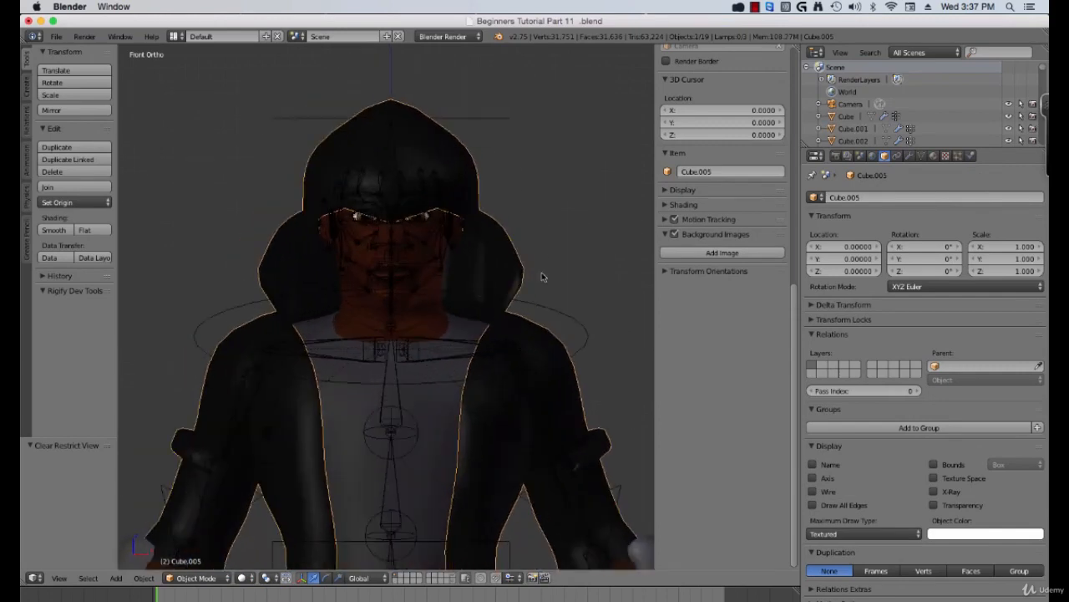
pyautogui.rightClick(574, 325)
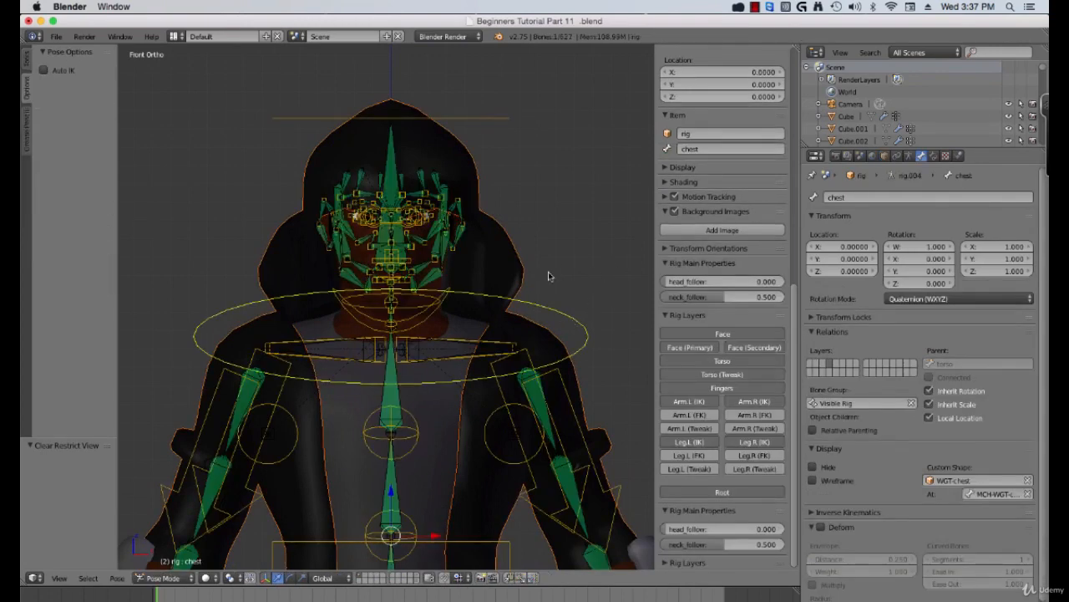
pyautogui.hotkey('ctrl', 'p')
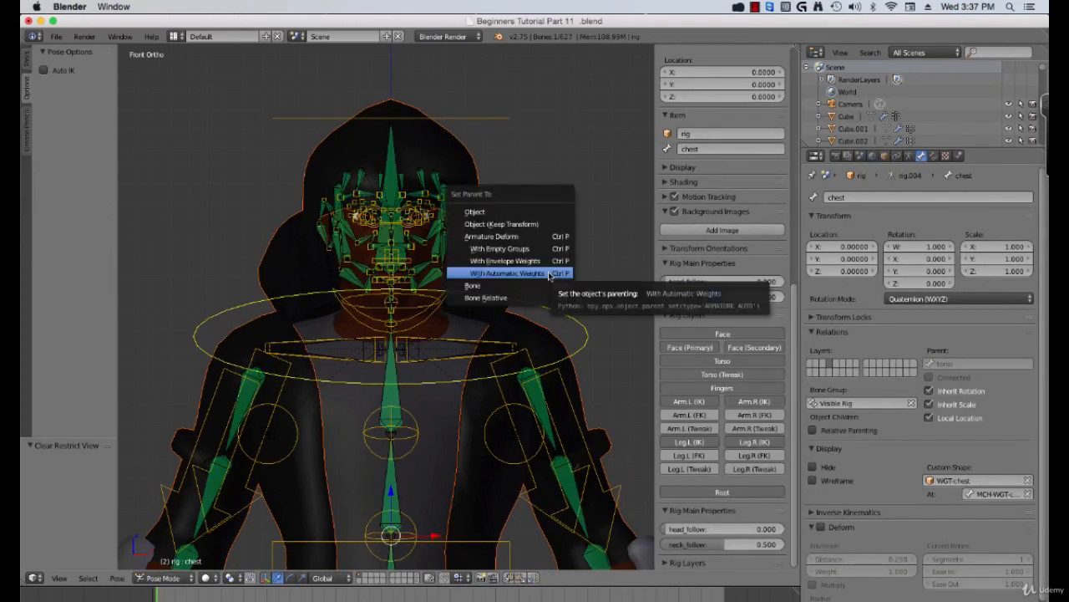
pyautogui.click(548, 273)
pyautogui.scroll(-2, 511, 294)
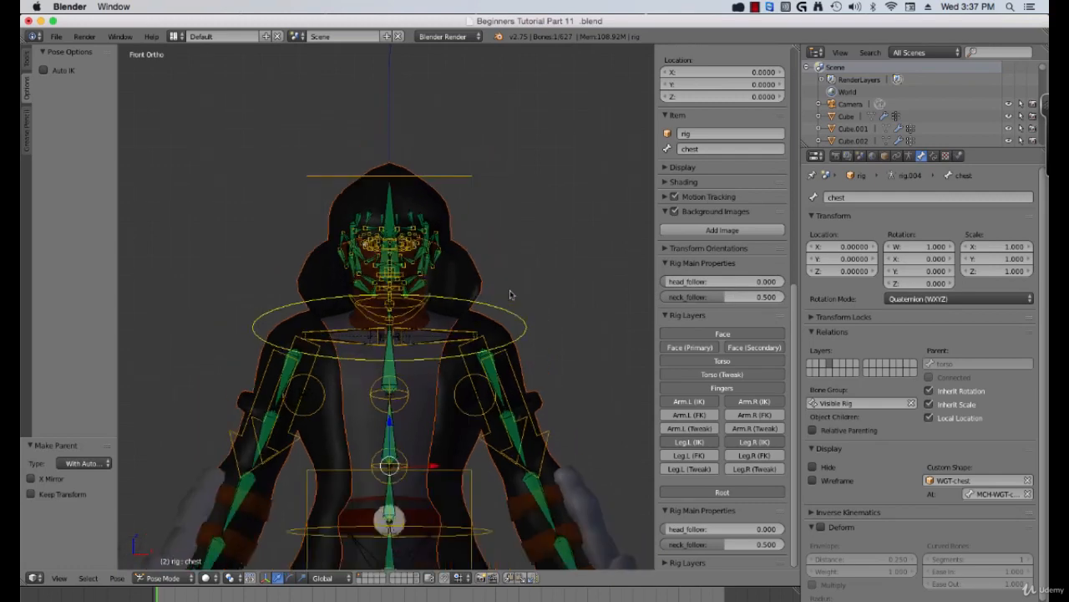
pyautogui.rightClick(475, 267)
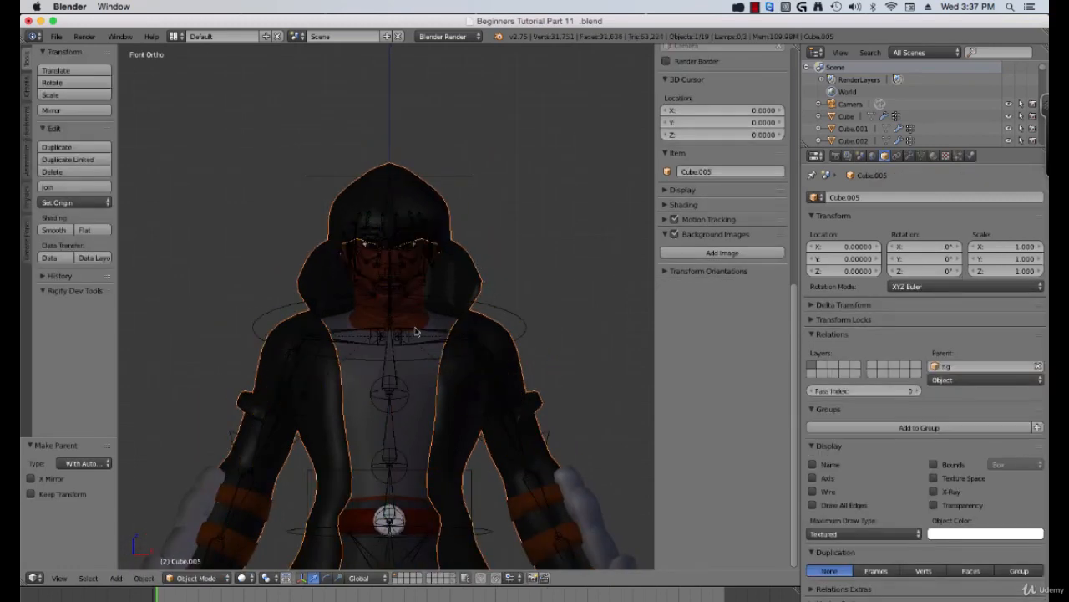
# Parent the head mesh to the rig using Armature Deform with automatic weights
pyautogui.scroll(2, 486, 343)
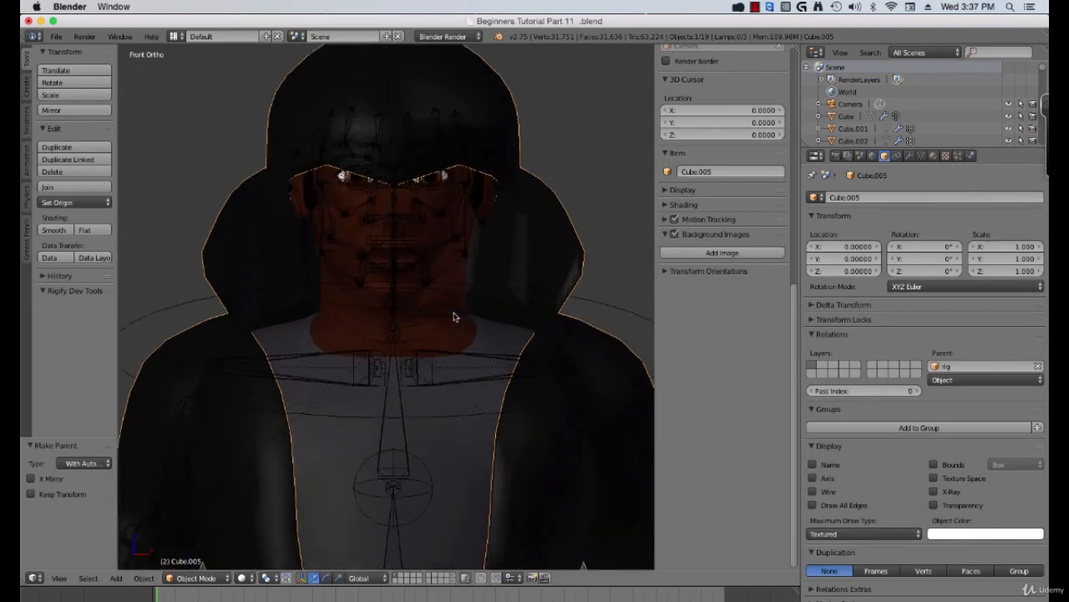
pyautogui.scroll(4, 453, 316)
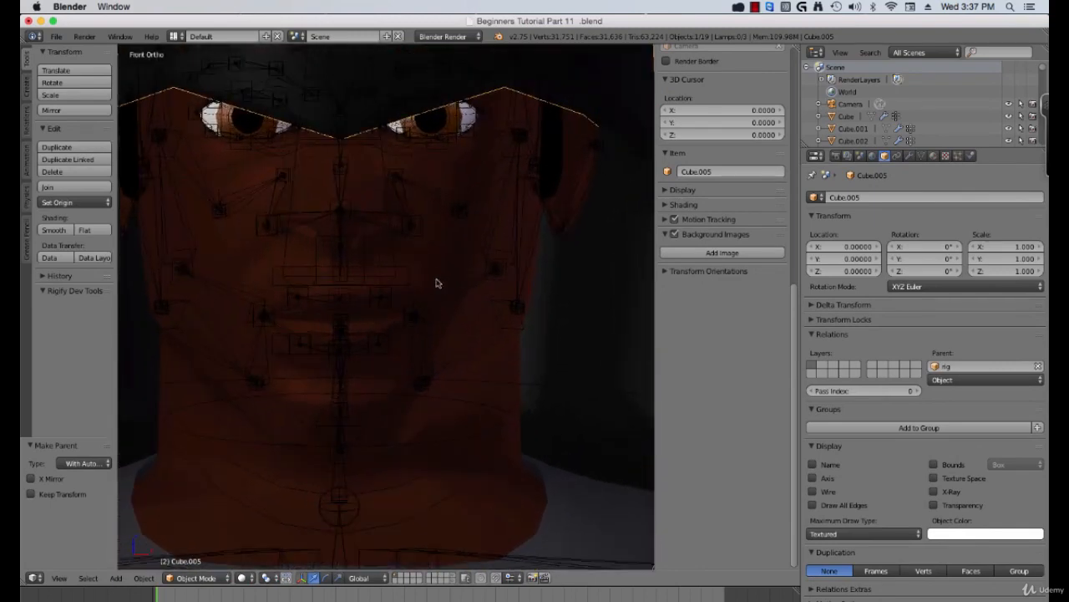
pyautogui.rightClick(449, 261)
pyautogui.scroll(-2, 443, 275)
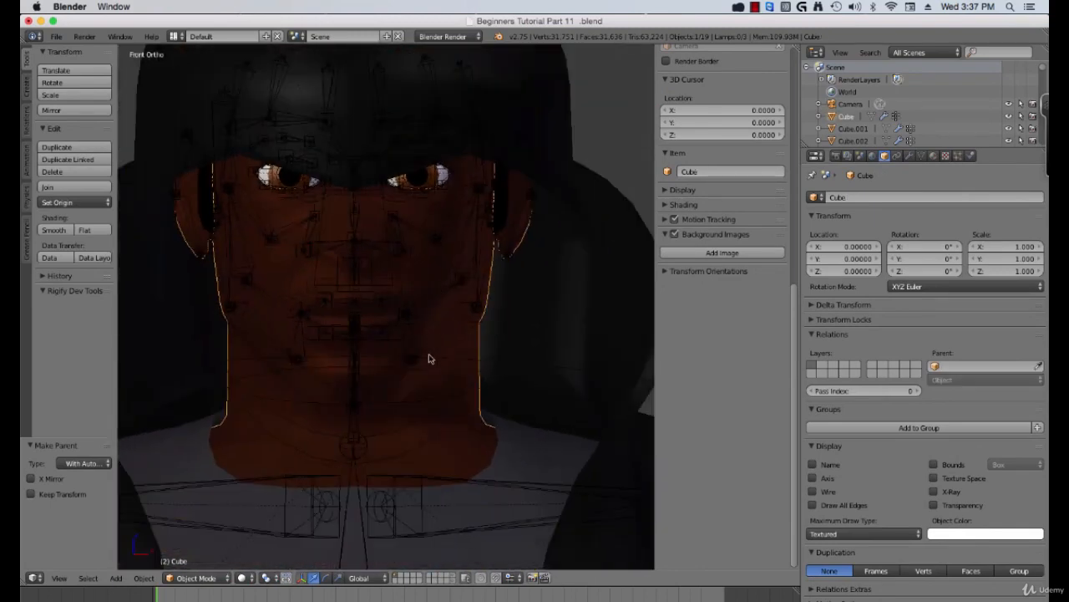
pyautogui.rightClick(435, 416)
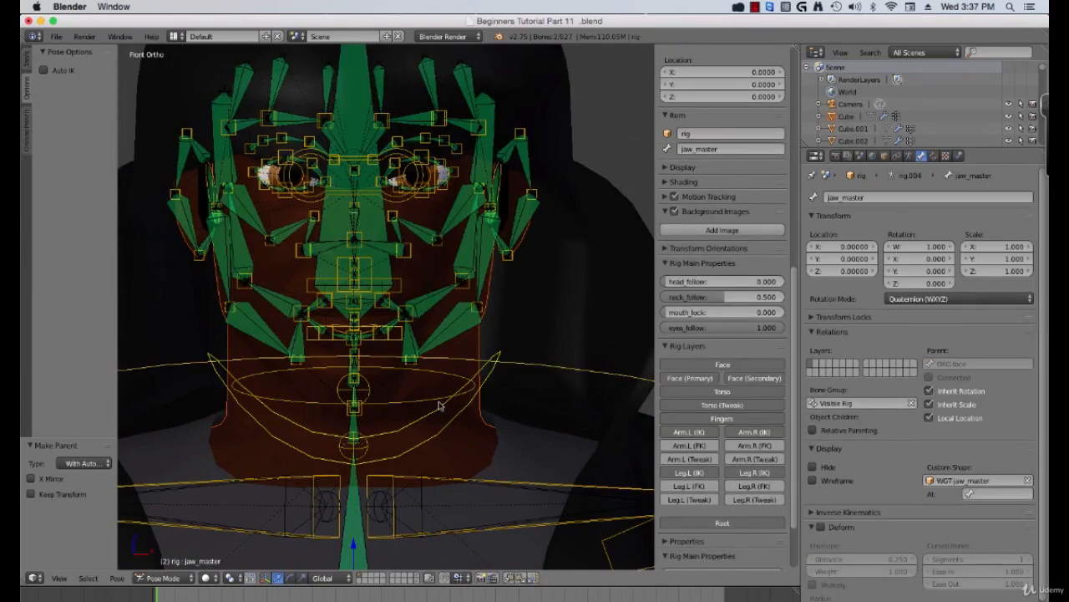
pyautogui.hotkey('ctrl', 'p')
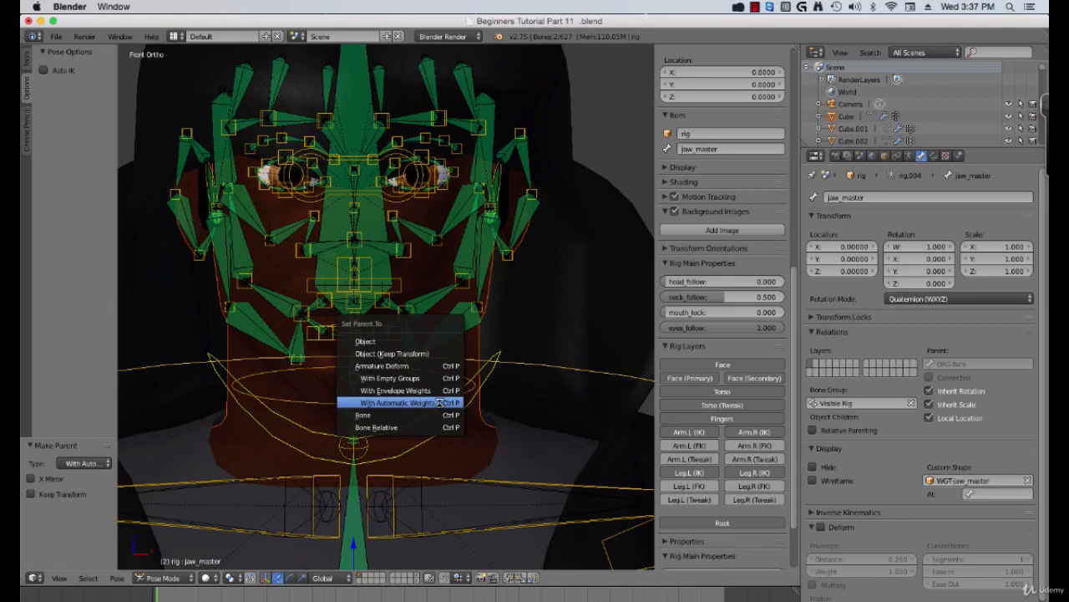
pyautogui.click(440, 402)
# Parent the grey shirt mesh to the rig using Armature Deform with automatic weights
pyautogui.keyDown('shift'); pyautogui.moveTo(449, 413); pyautogui.dragTo(459, 361, button='middle'); pyautogui.keyUp('shift')
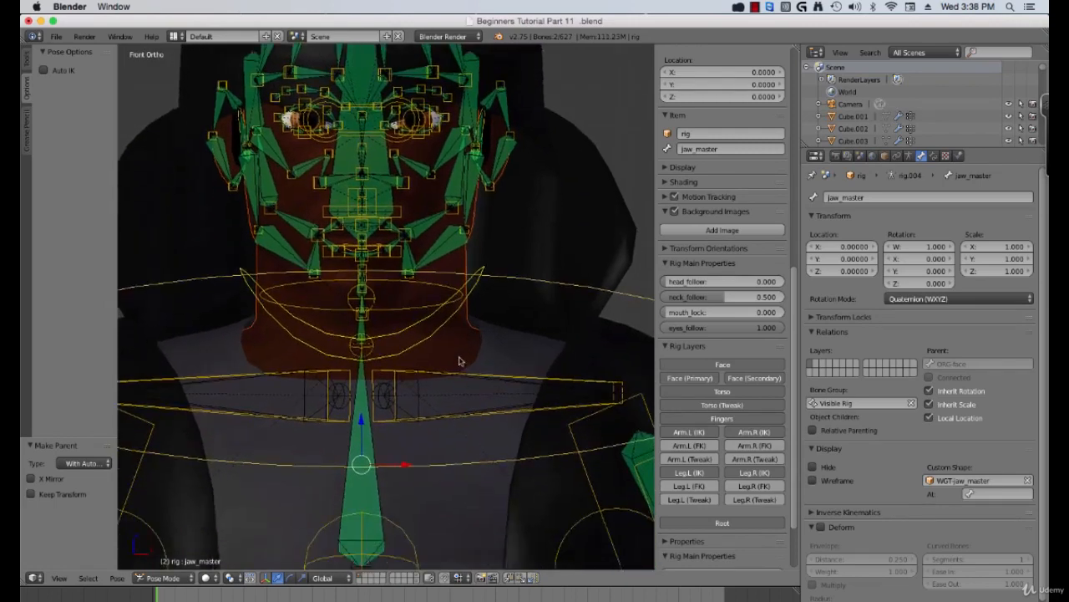
pyautogui.scroll(-4, 459, 361)
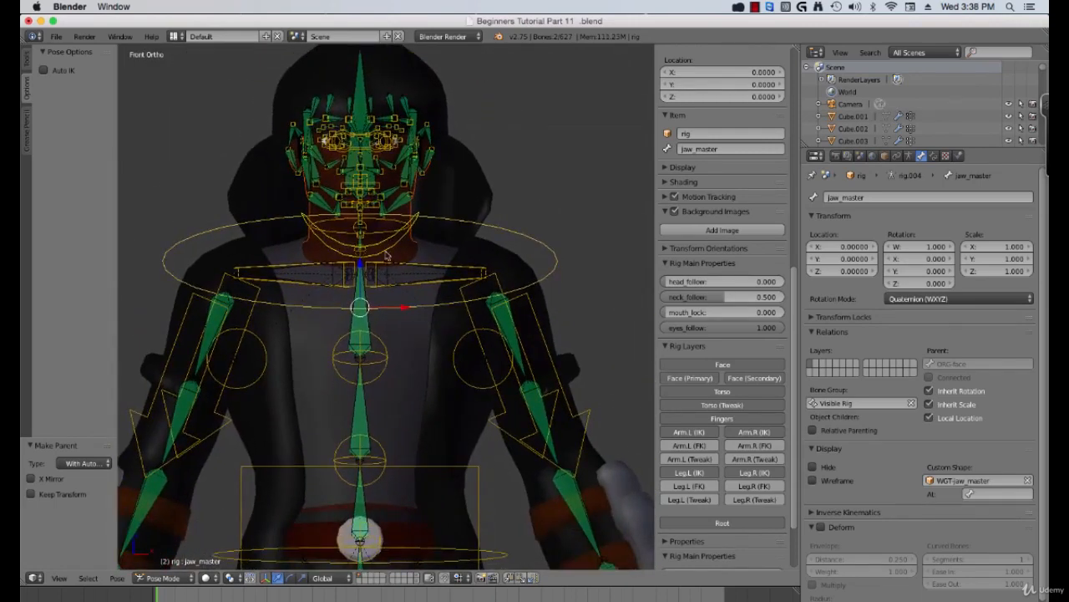
pyautogui.rightClick(418, 371)
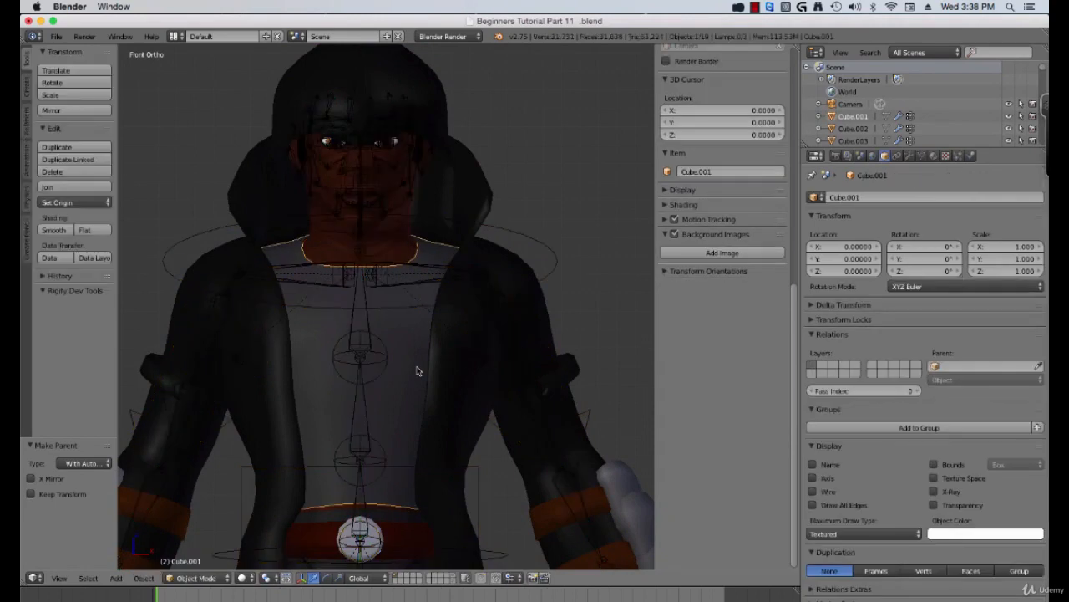
pyautogui.rightClick(401, 312)
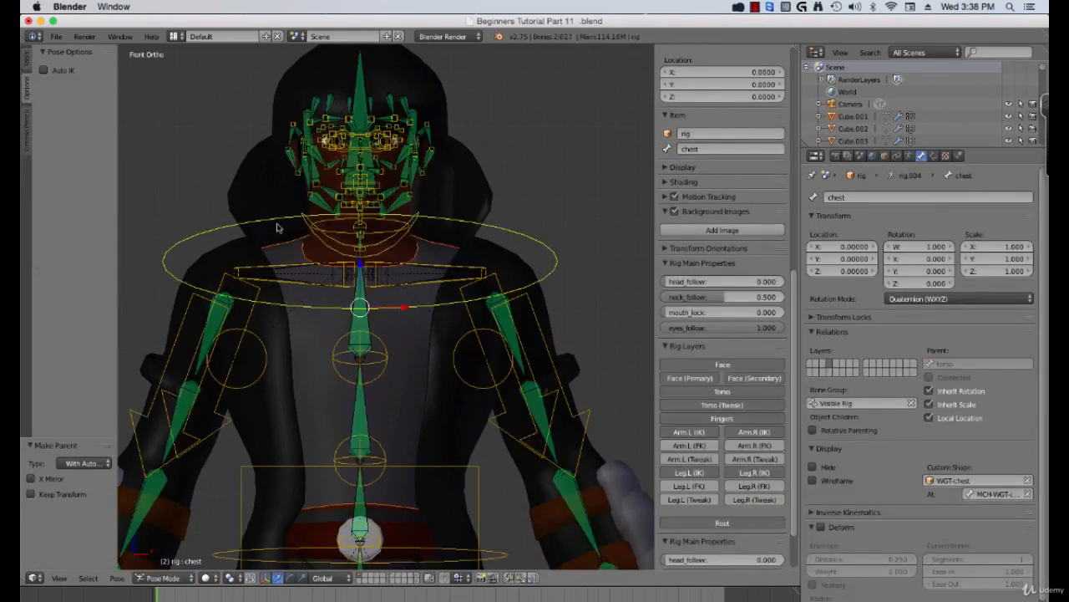
pyautogui.scroll(1, 277, 228)
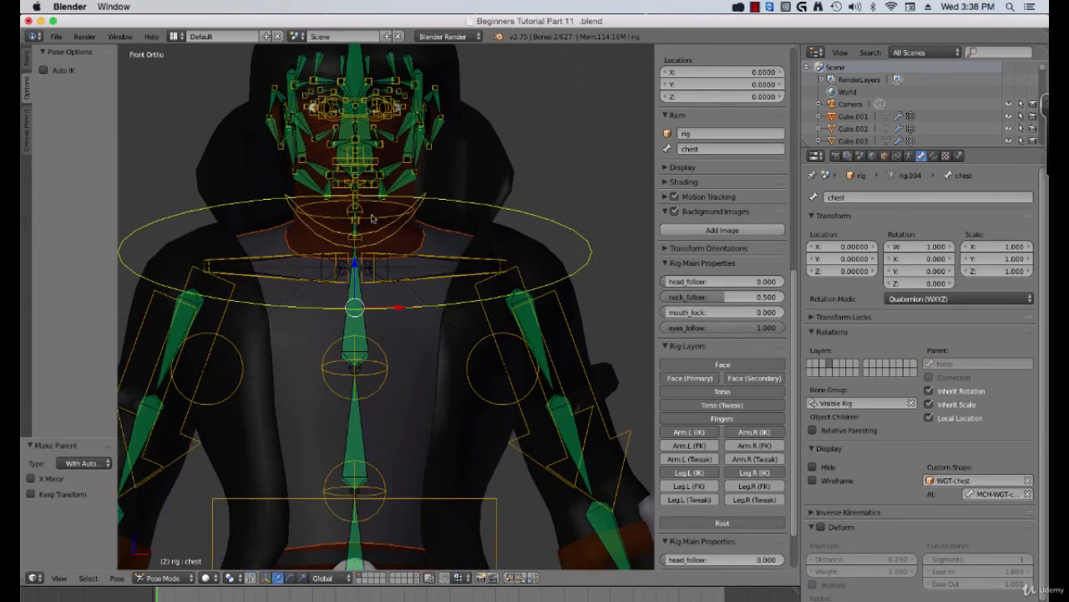
pyautogui.hotkey('ctrl', 'p')
pyautogui.click(305, 279)
# Parent the red belt mesh to the rig using Armature Deform with automatic weights
pyautogui.scroll(-4, 346, 316)
pyautogui.scroll(4, 372, 347)
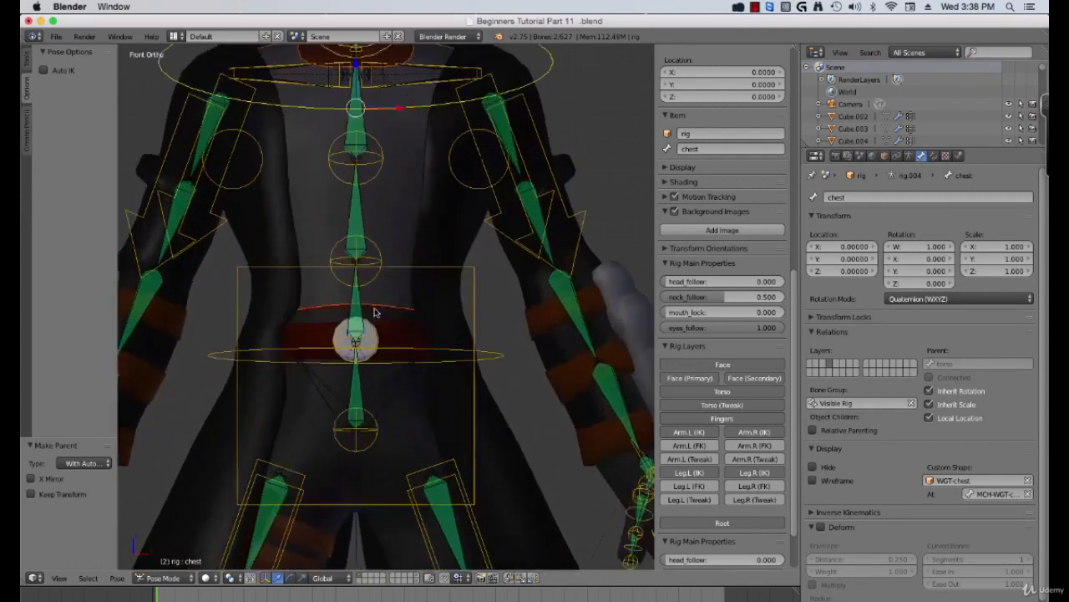
pyautogui.rightClick(392, 334)
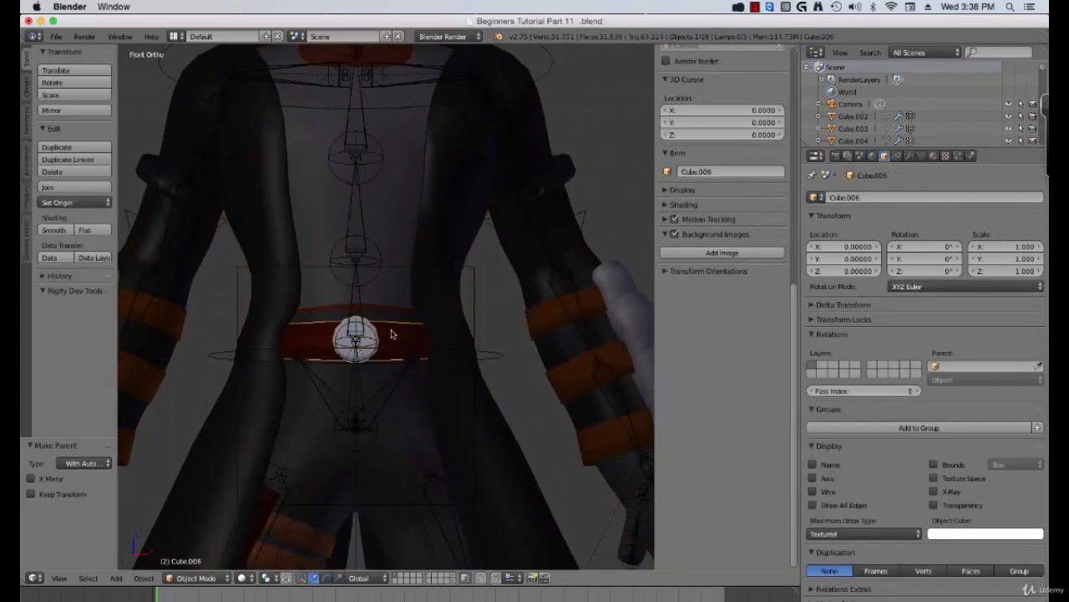
pyautogui.rightClick(474, 303)
pyautogui.hotkey('ctrl', 'p')
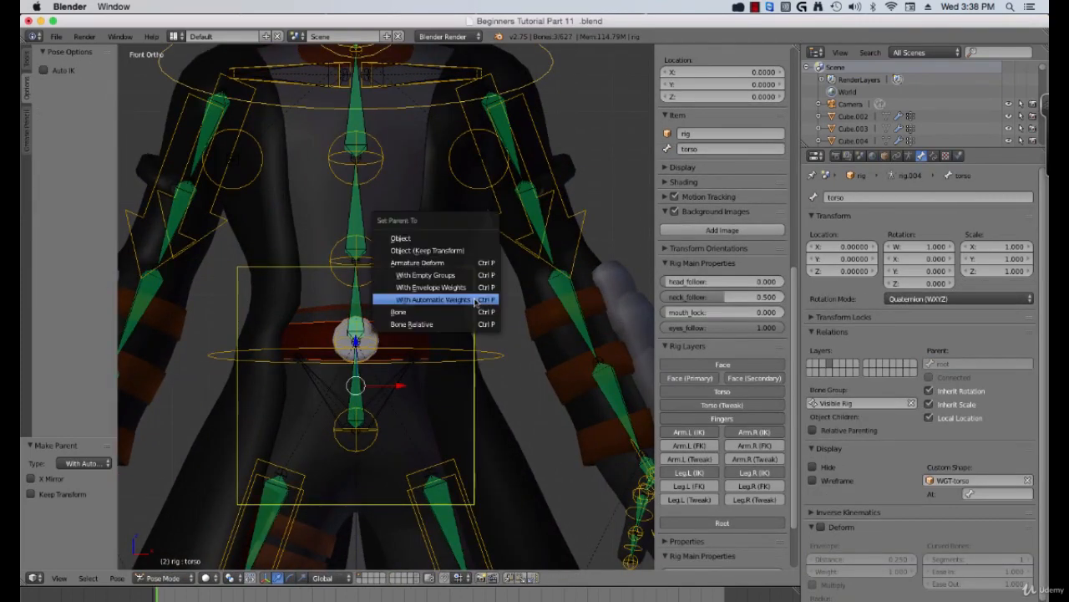
pyautogui.click(475, 303)
# Parent the trousers mesh to the rig using Armature Deform with automatic weights
pyautogui.scroll(-1, 442, 322)
pyautogui.keyDown('shift'); pyautogui.moveTo(412, 365); pyautogui.dragTo(401, 311, button='middle'); pyautogui.keyUp('shift')
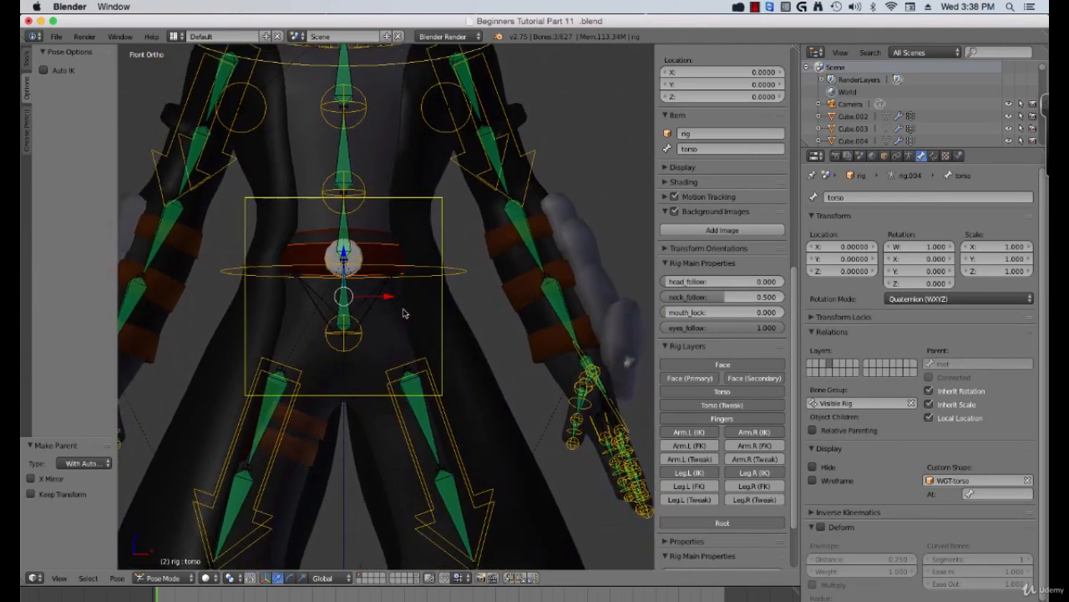
pyautogui.rightClick(400, 336)
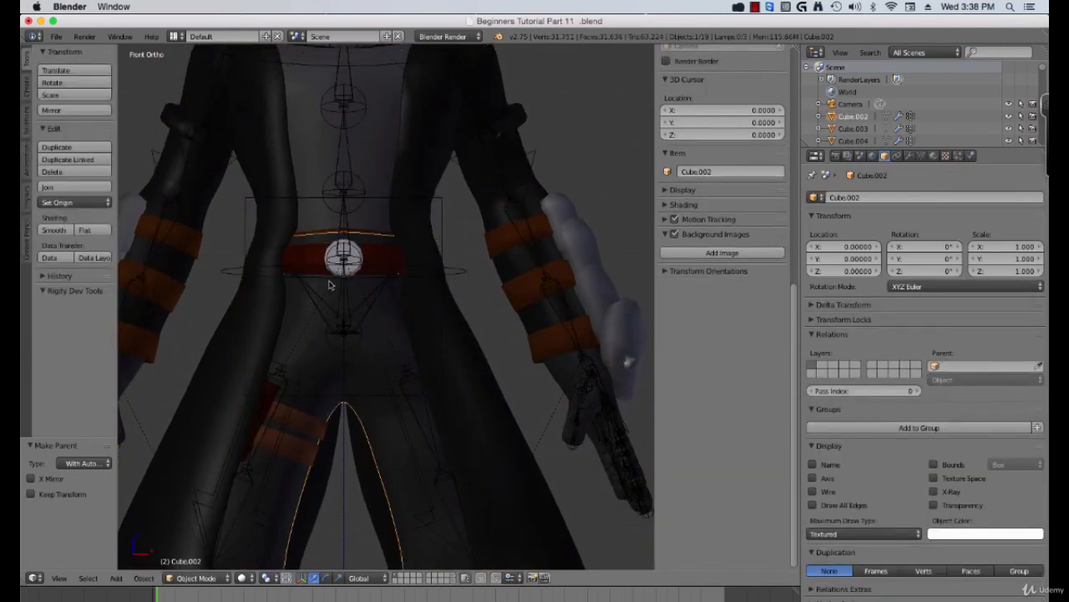
pyautogui.rightClick(454, 271)
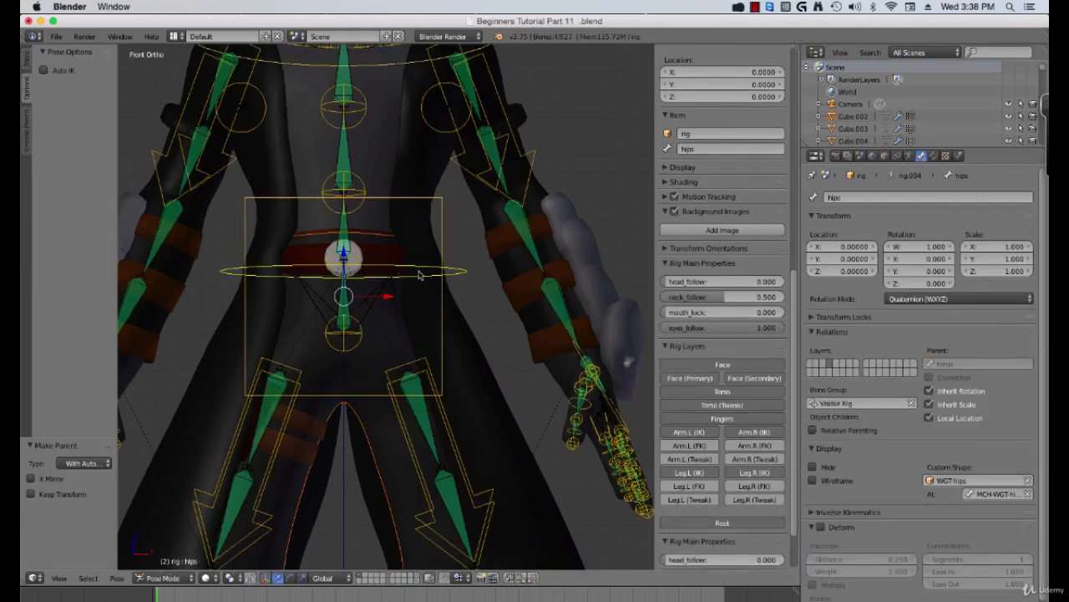
pyautogui.hotkey('ctrl', 'p')
pyautogui.click(416, 274)
# Parent the orange thigh straps mesh to the rig using Armature Deform with automatic weights
pyautogui.hotkey('ctrl', 'Tab')
pyautogui.rightClick(323, 432)
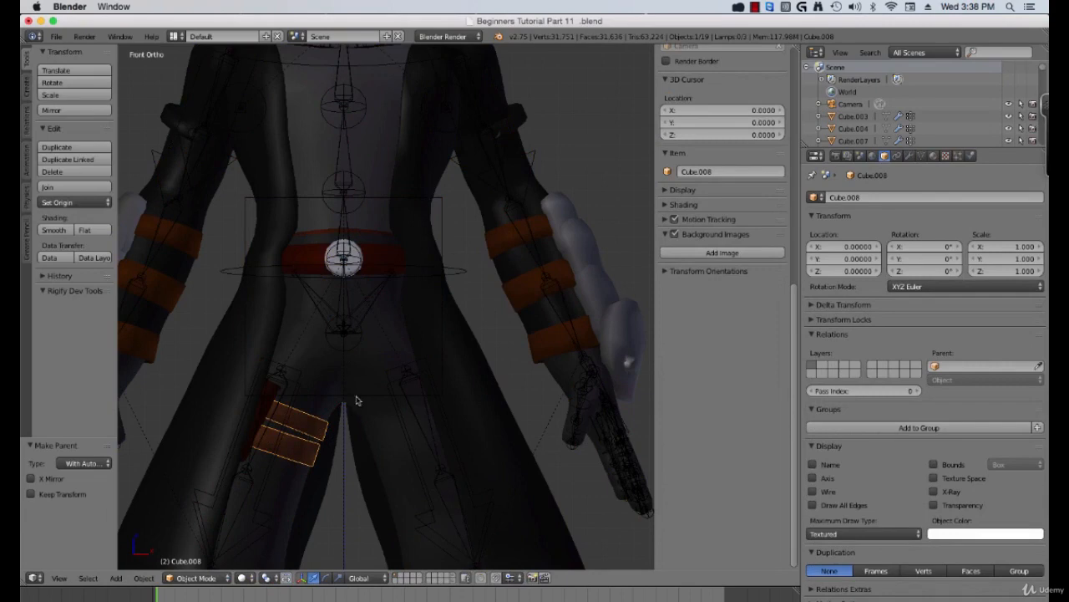
pyautogui.keyDown('shift'); pyautogui.rightClick(459, 270); pyautogui.keyUp('shift')
pyautogui.hotkey('ctrl', 'Tab')
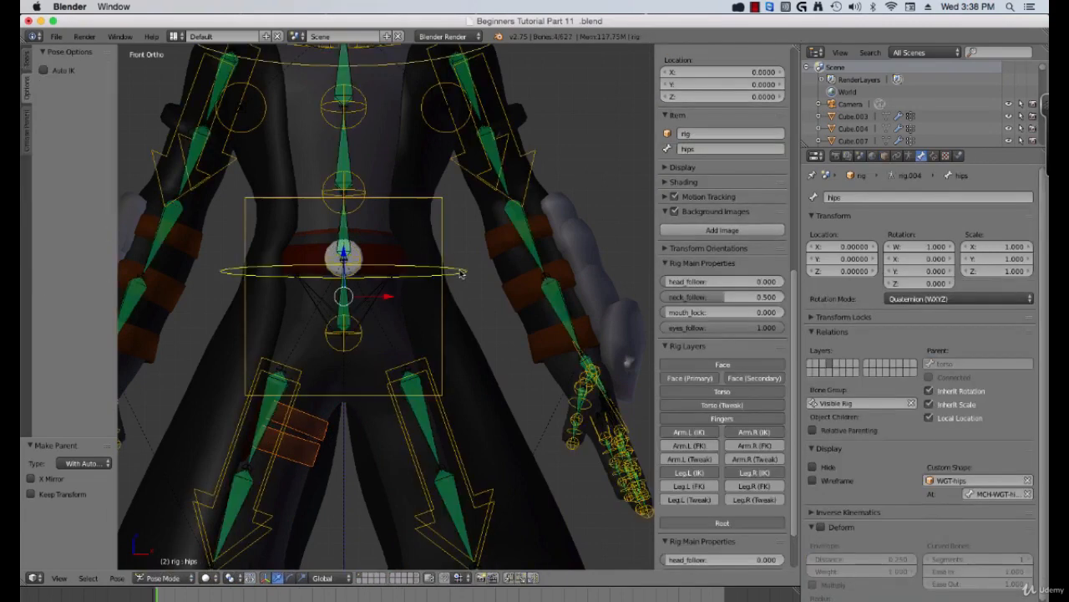
pyautogui.hotkey('ctrl', 'p')
pyautogui.click(425, 310)
# Try to select the red pouch beside the thigh straps and parent it to the rig with automatic weights
pyautogui.rightClick(255, 427)
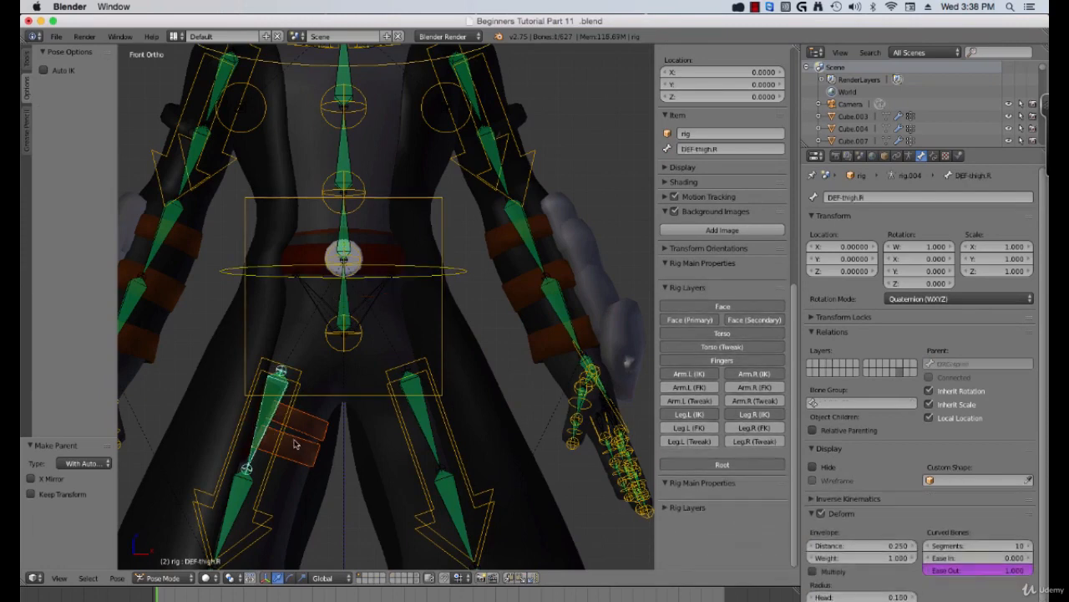
pyautogui.hotkey('ctrl', 'Tab')
pyautogui.rightClick(284, 453)
pyautogui.moveTo(284, 453); pyautogui.dragTo(227, 400, button='middle')
pyautogui.rightClick(201, 456)
pyautogui.scroll(1, 268, 421)
pyautogui.rightClick(261, 423)
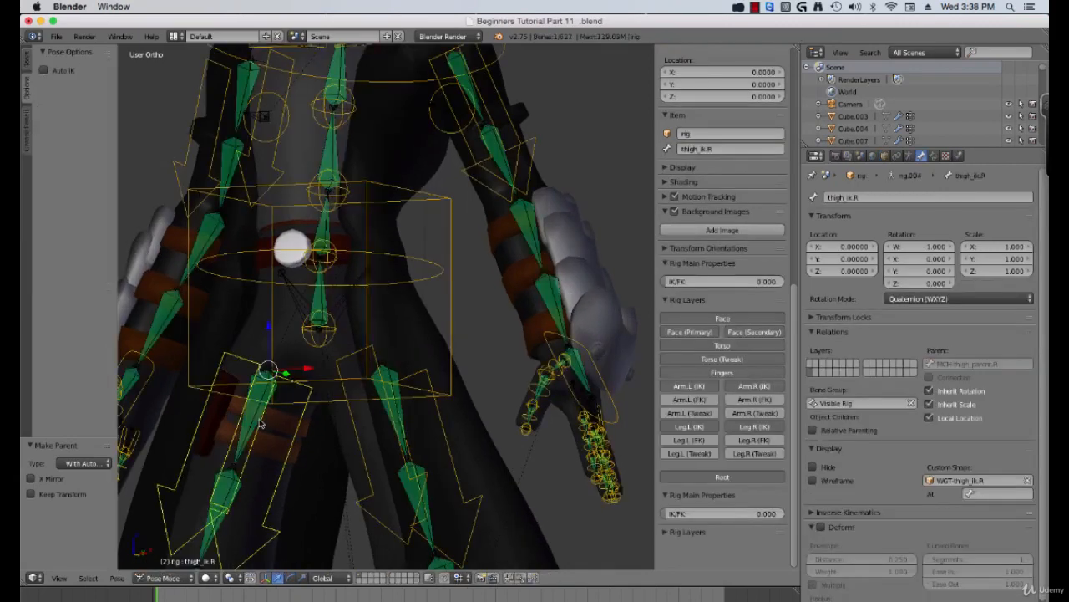
pyautogui.press('[')
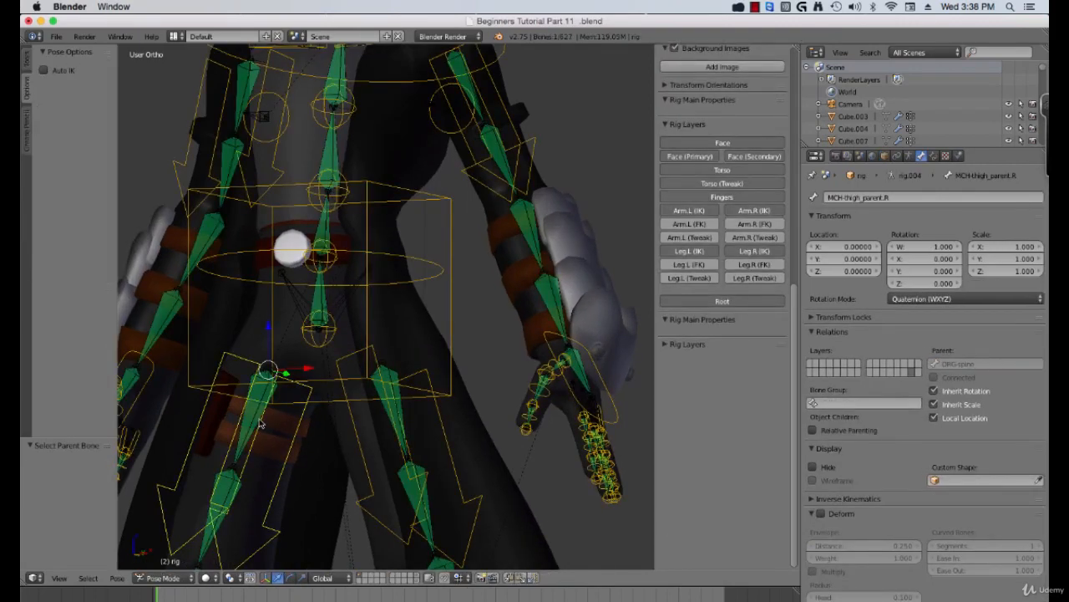
pyautogui.hotkey('ctrl', 'p')
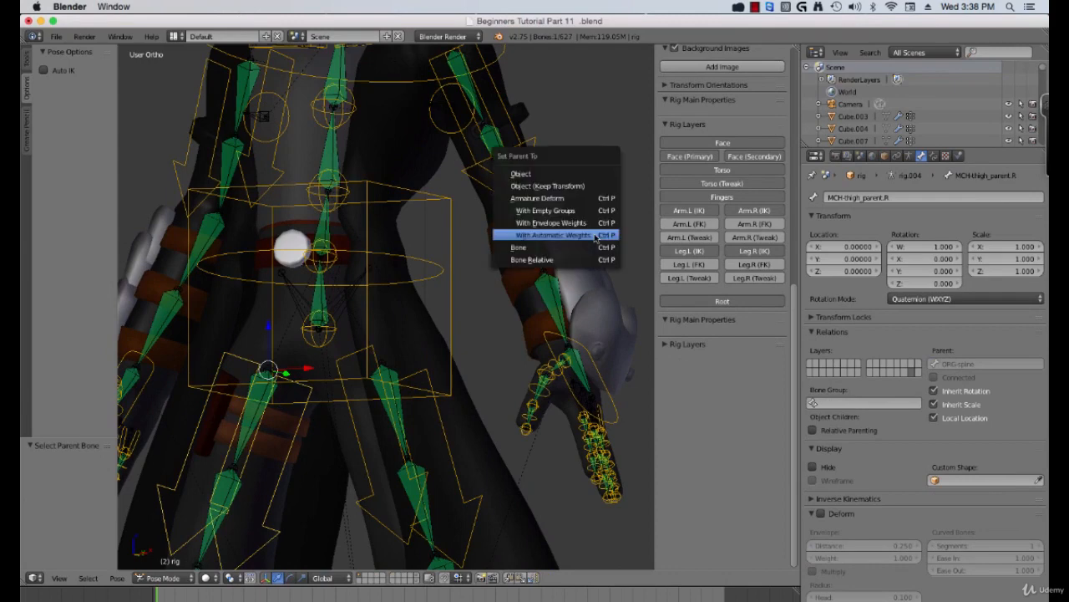
pyautogui.click(595, 235)
pyautogui.click(687, 101)
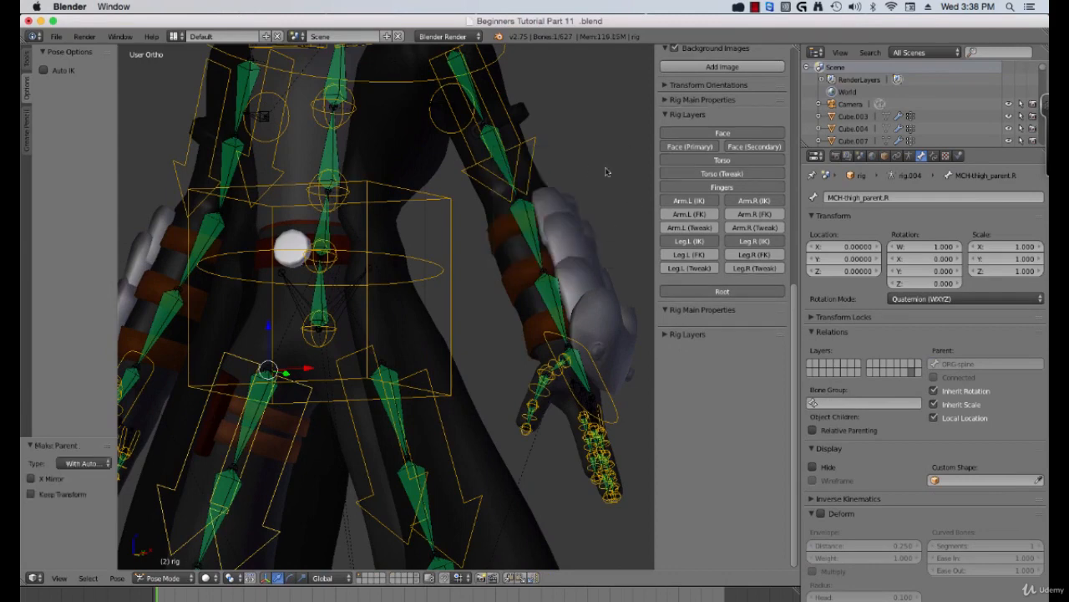
pyautogui.click(691, 102)
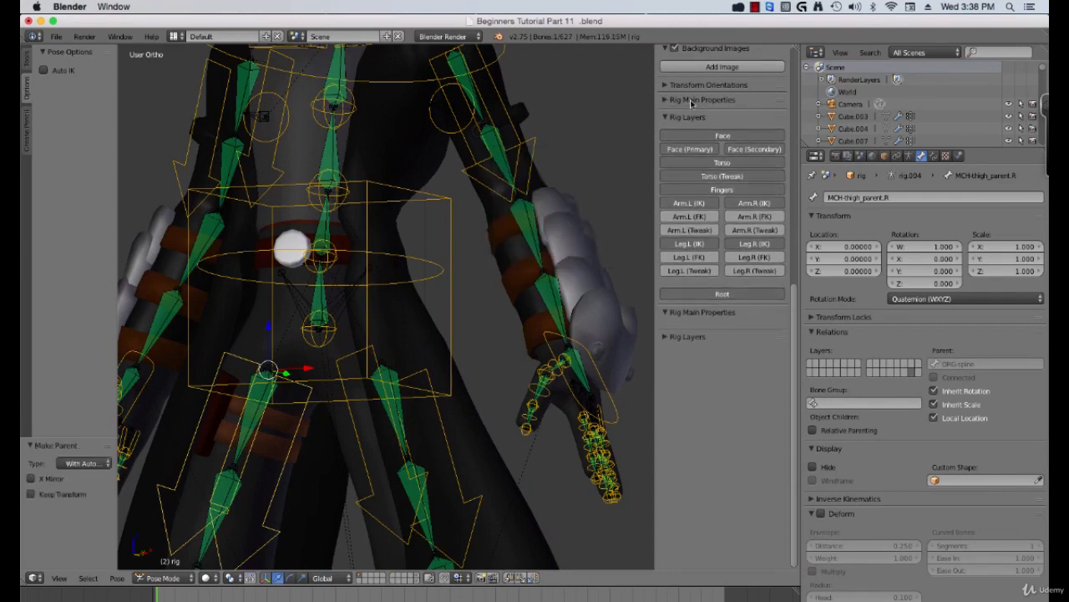
pyautogui.scroll(5, 691, 102)
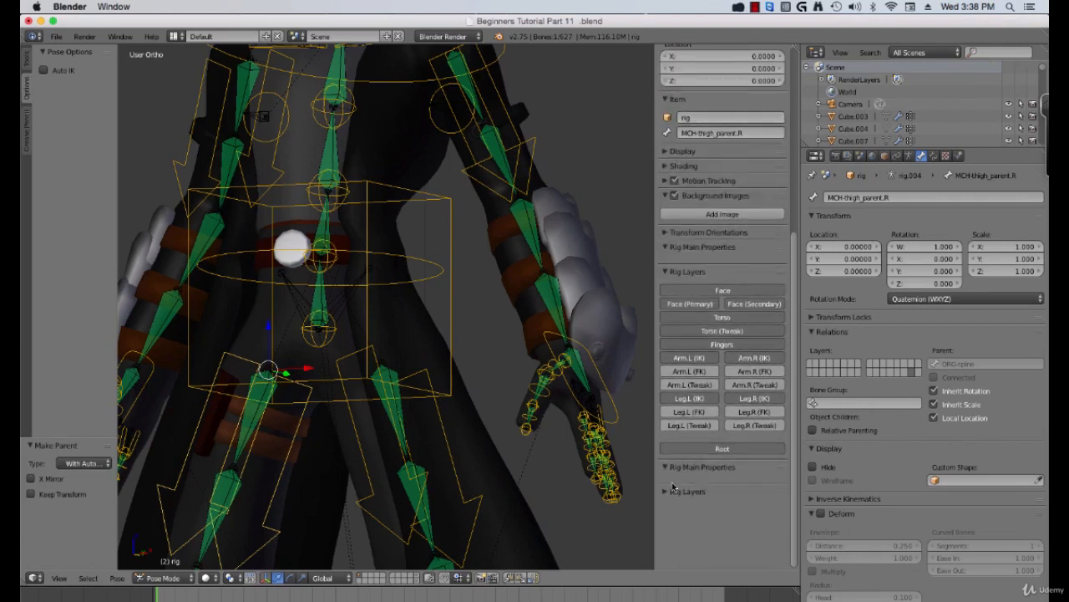
pyautogui.click(683, 470)
# Select the red thigh pouch and parent it to the rig using Armature Deform with automatic weights
pyautogui.rightClick(638, 303)
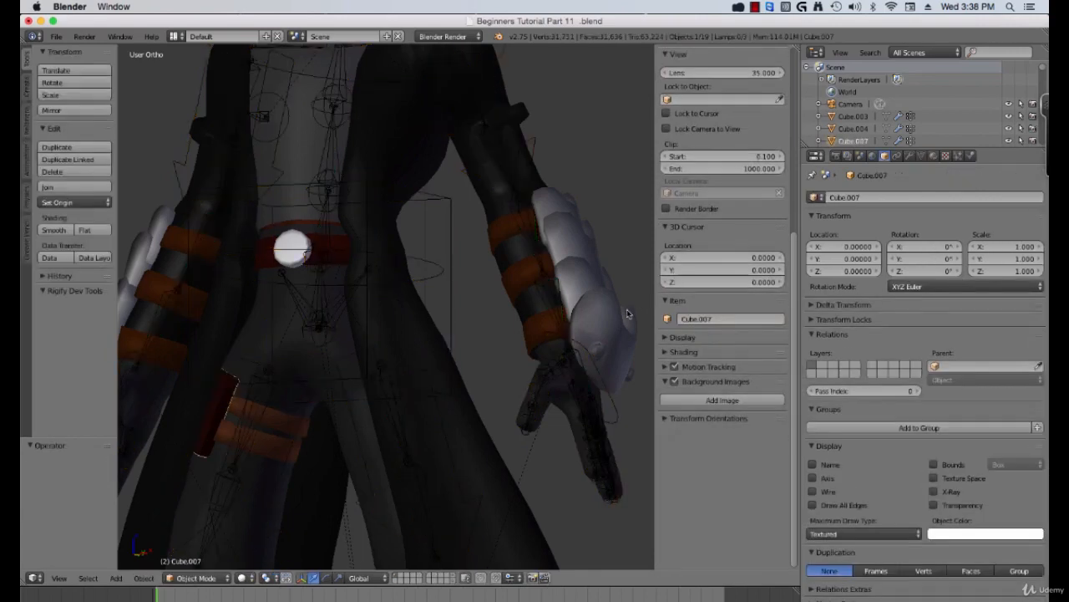
pyautogui.moveTo(325, 338); pyautogui.dragTo(328, 351, button='middle')
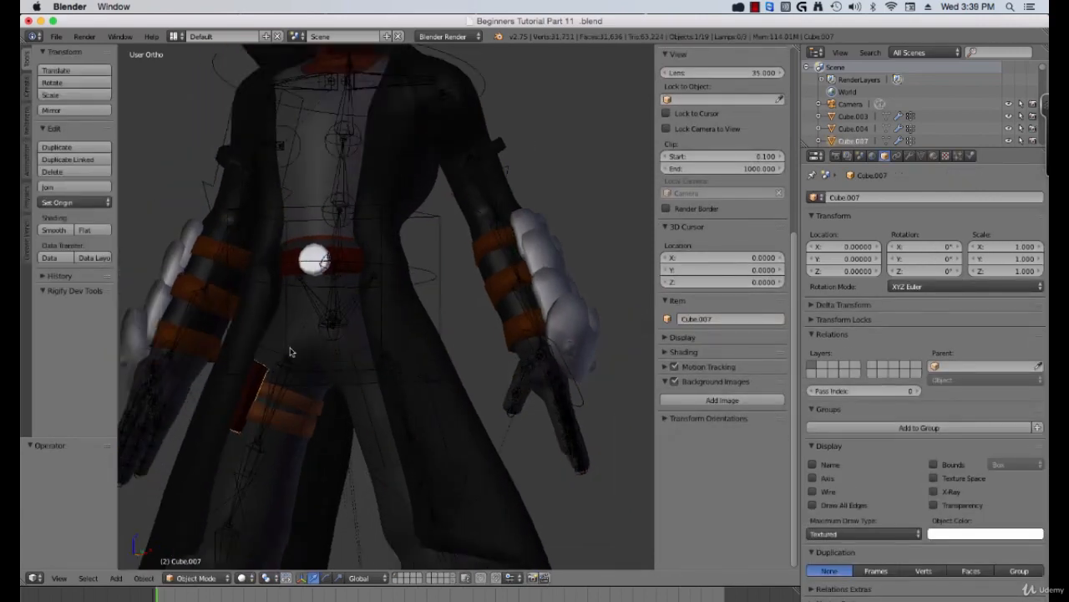
pyautogui.rightClick(290, 352)
pyautogui.hotkey('ctrl', 'p')
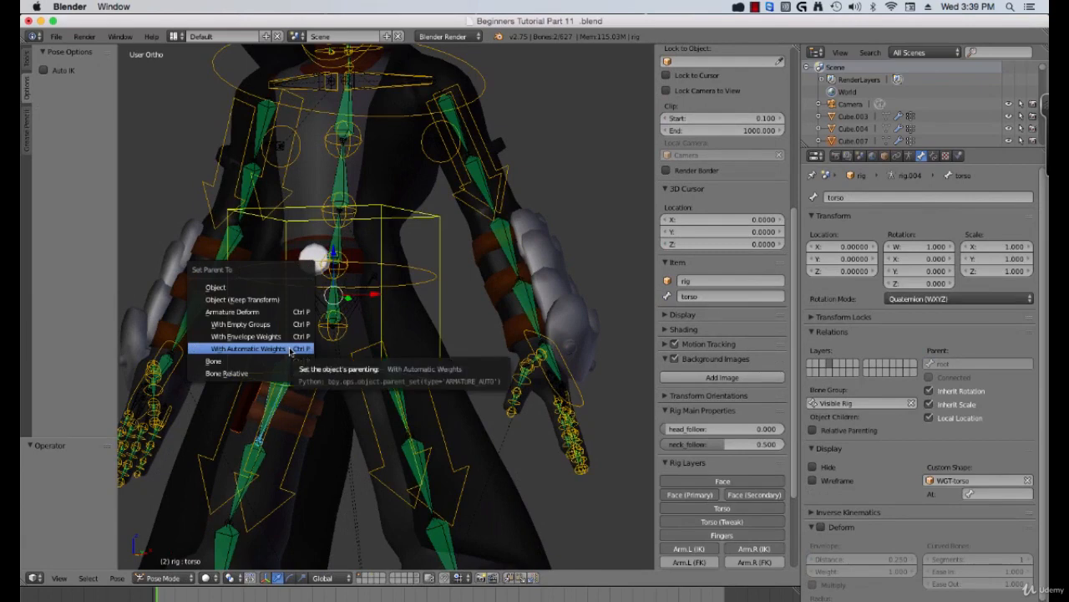
pyautogui.click(293, 355)
# Parent the boots mesh around the shins and feet to the rig with automatic weights
pyautogui.scroll(-2, 314, 360)
pyautogui.moveTo(314, 360); pyautogui.dragTo(338, 368, button='middle')
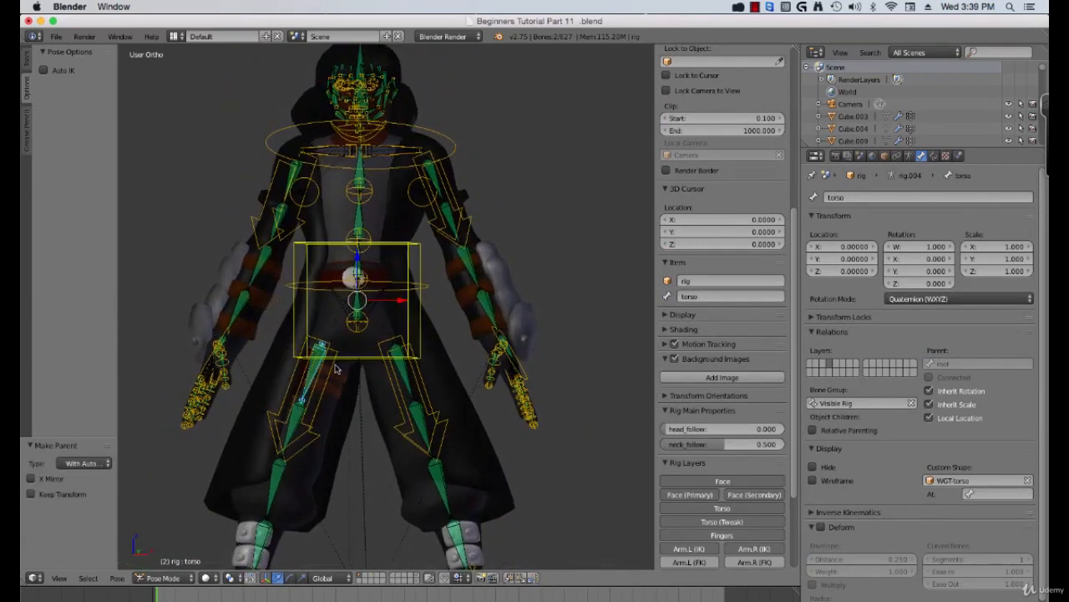
pyautogui.keyDown('shift'); pyautogui.moveTo(311, 484); pyautogui.dragTo(294, 385, button='middle'); pyautogui.keyUp('shift')
pyautogui.rightClick(452, 441)
pyautogui.rightClick(459, 442)
pyautogui.keyDown('shift'); pyautogui.rightClick(432, 443); pyautogui.keyUp('shift')
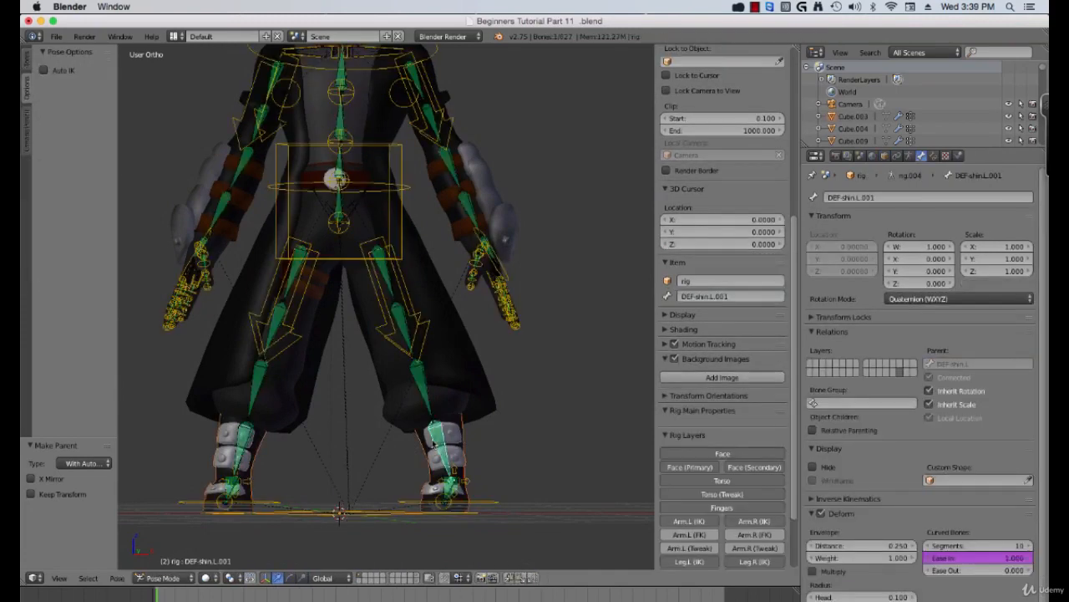
pyautogui.hotkey('ctrl', 'p')
pyautogui.click(432, 441)
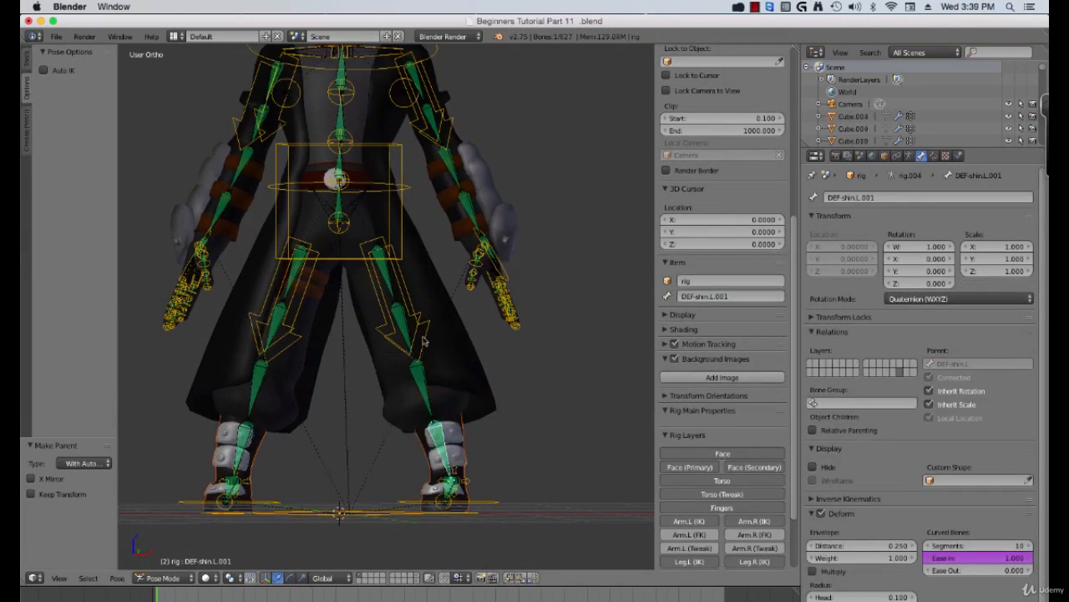
# Parent the grey forearm armour mesh to the rig using Armature Deform with automatic weights
pyautogui.keyDown('shift'); pyautogui.scroll(8, 418, 380); pyautogui.keyUp('shift')
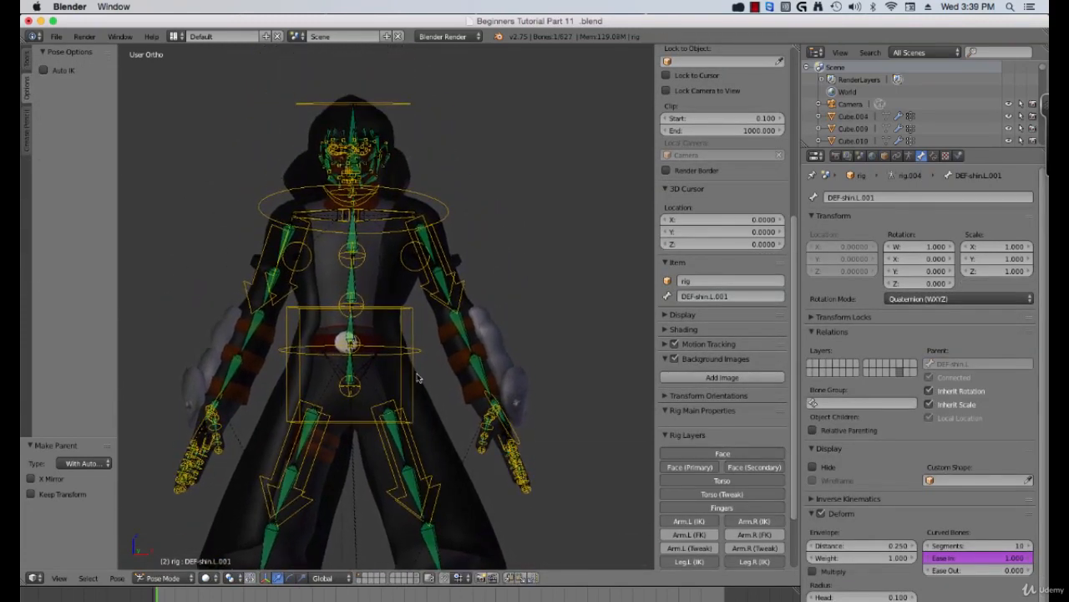
pyautogui.rightClick(513, 358)
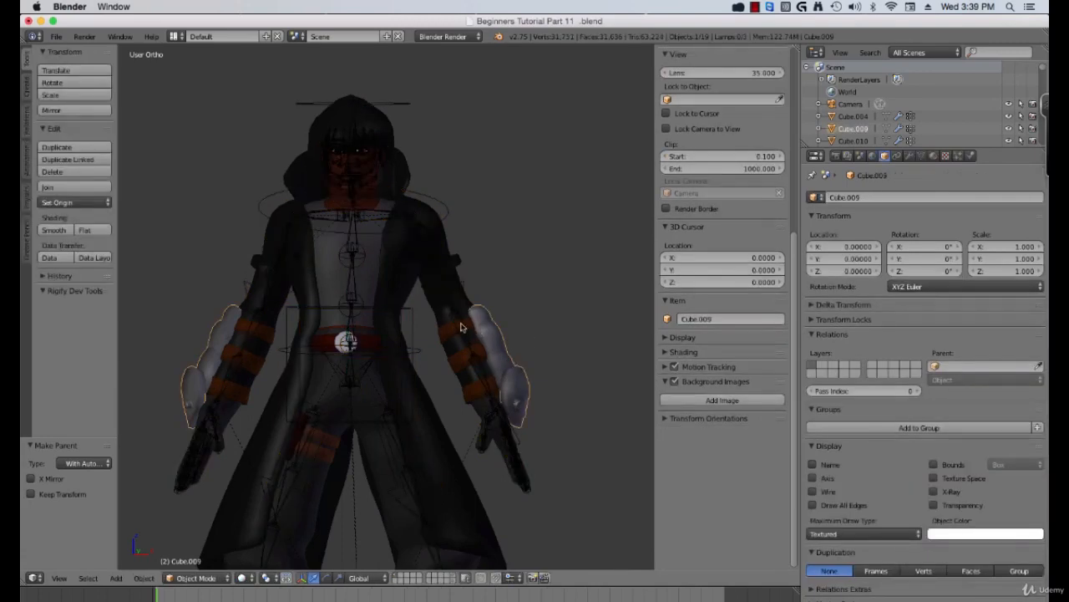
pyautogui.keyDown('shift'); pyautogui.rightClick(460, 323); pyautogui.keyUp('shift')
pyautogui.hotkey('ctrl', 'p')
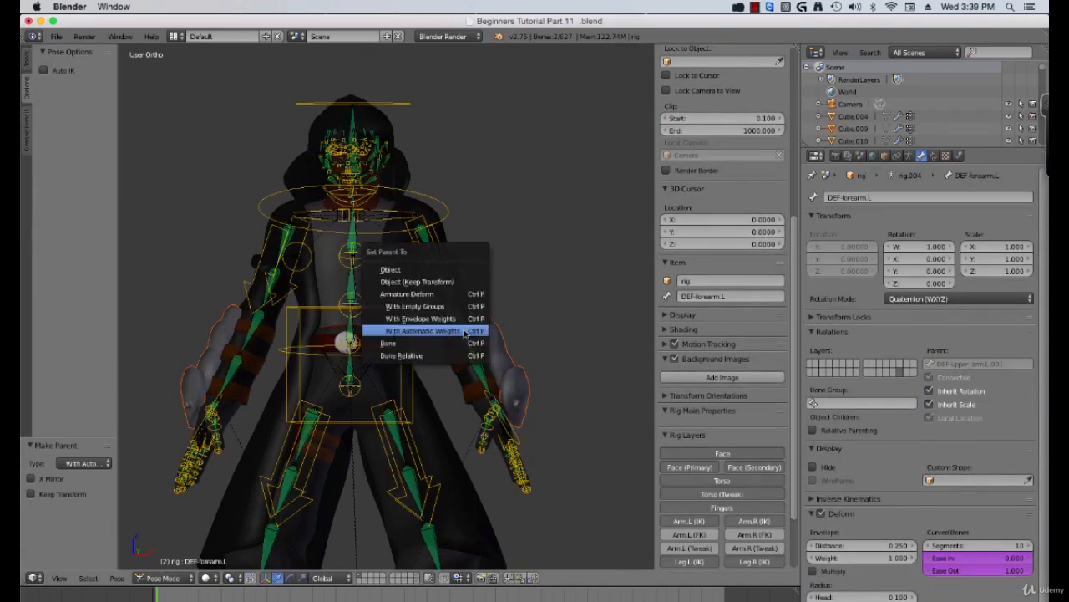
pyautogui.click(464, 334)
# Parent the orange forearm straps mesh to the rig using Armature Deform with automatic weights
pyautogui.rightClick(445, 336)
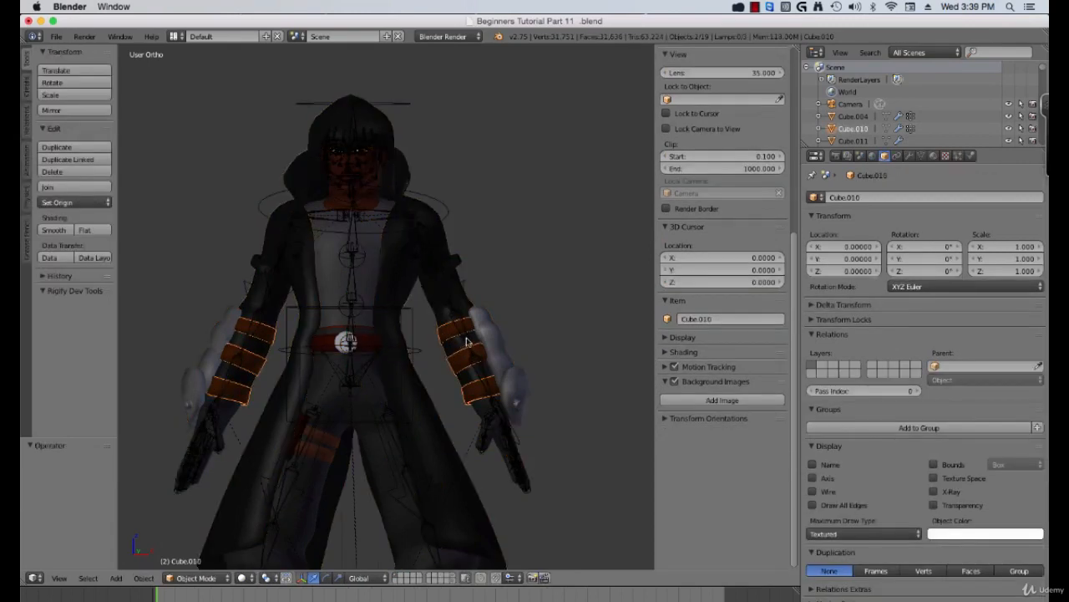
pyautogui.rightClick(468, 343)
pyautogui.hotkey('ctrl', 'p')
pyautogui.click(468, 339)
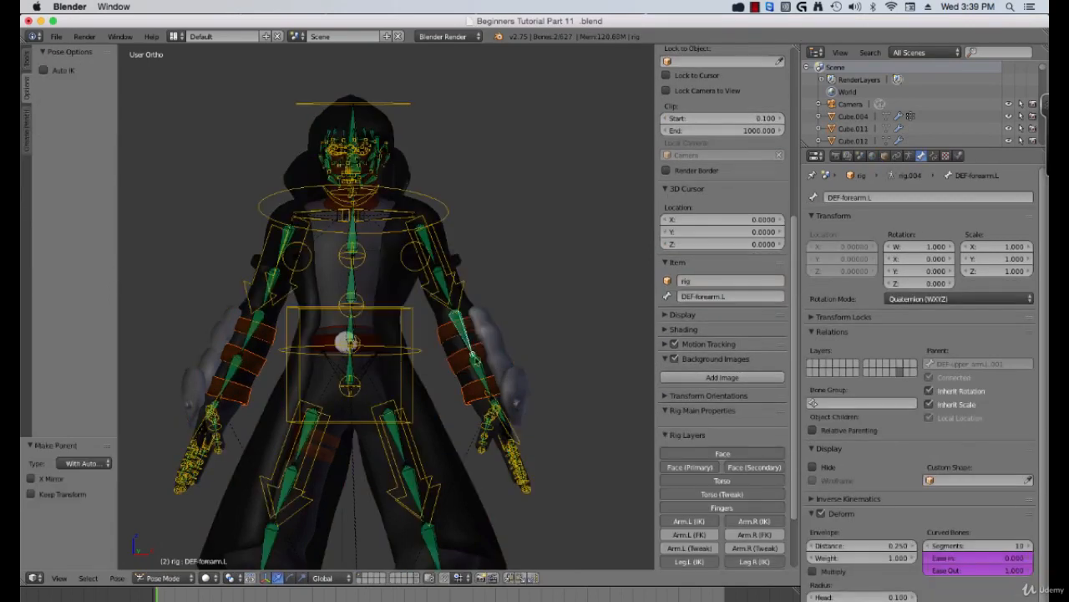
# Parent the hands mesh to the rig through the hand_ik.L control, using automatic weights
pyautogui.rightClick(480, 410)
pyautogui.rightClick(474, 412)
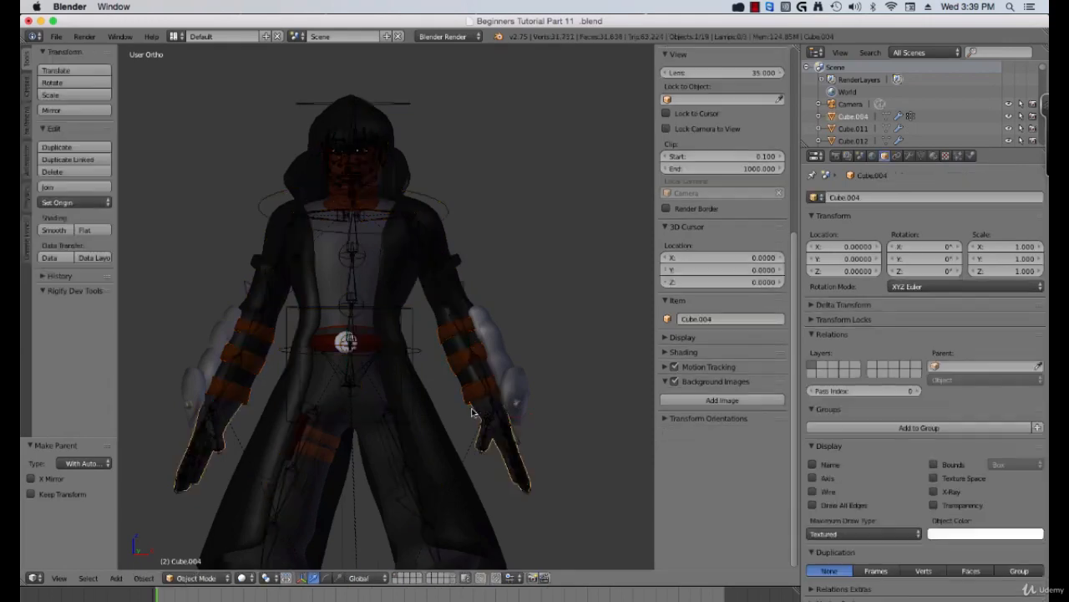
pyautogui.rightClick(489, 406)
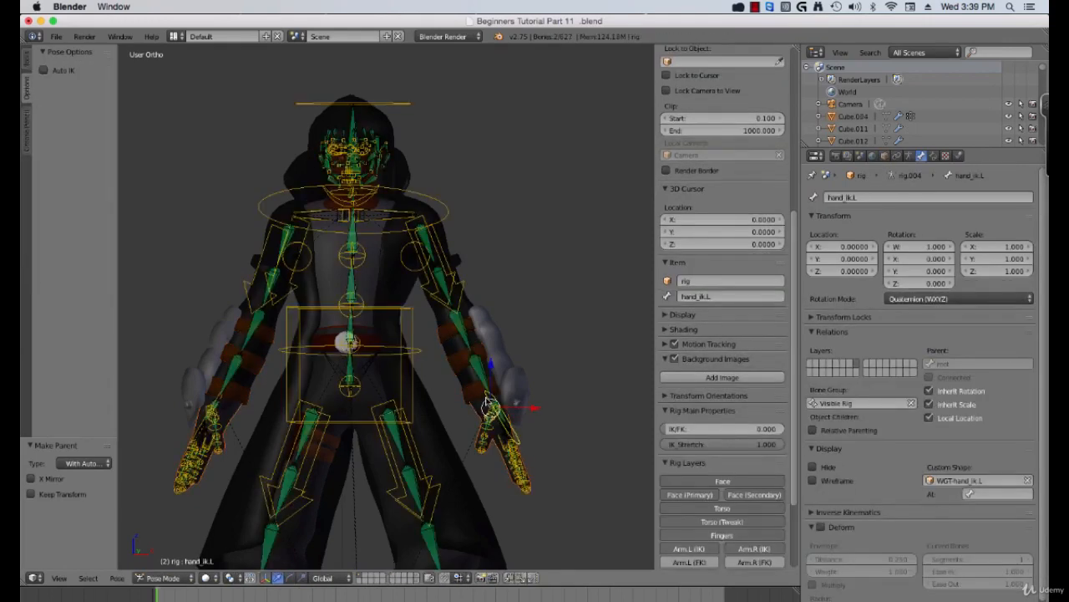
pyautogui.hotkey('ctrl', 'p')
pyautogui.click(487, 401)
# Test the left arm's deformation in front view by moving the hand_ik.L control up and outward, cancelling each move
pyautogui.scroll(-3, 158, 208)
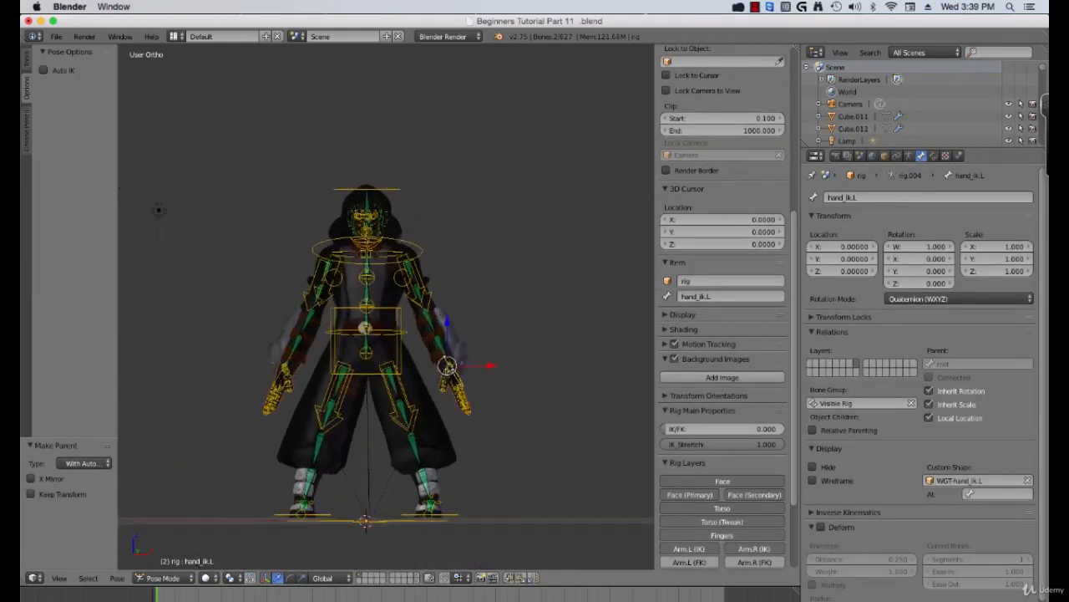
pyautogui.press('KP_1')
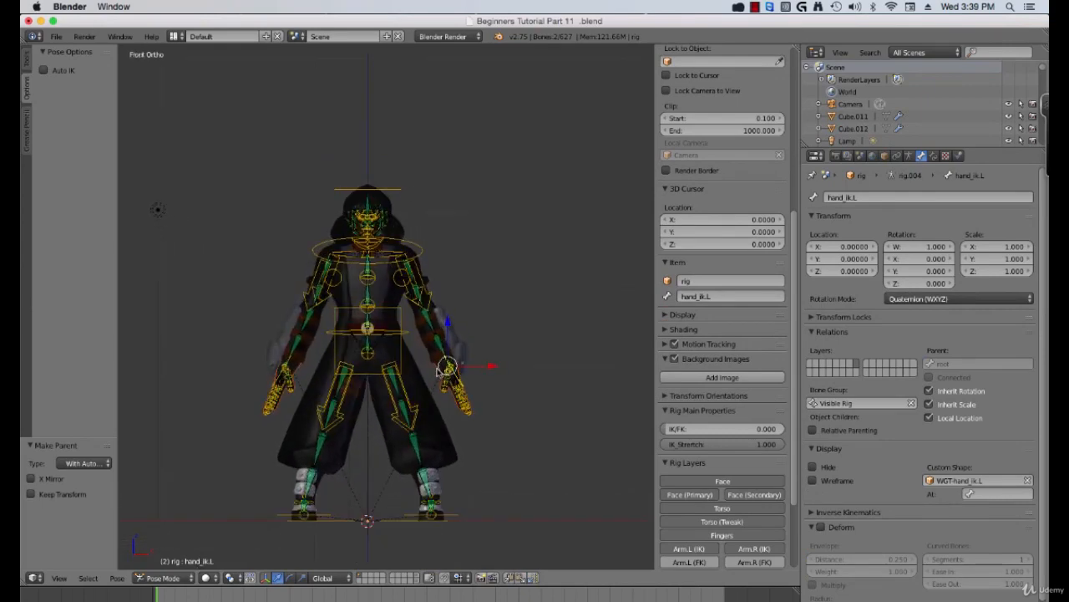
pyautogui.scroll(4, 440, 372)
pyautogui.rightClick(512, 417)
pyautogui.rightClick(510, 417)
pyautogui.rightClick(508, 416)
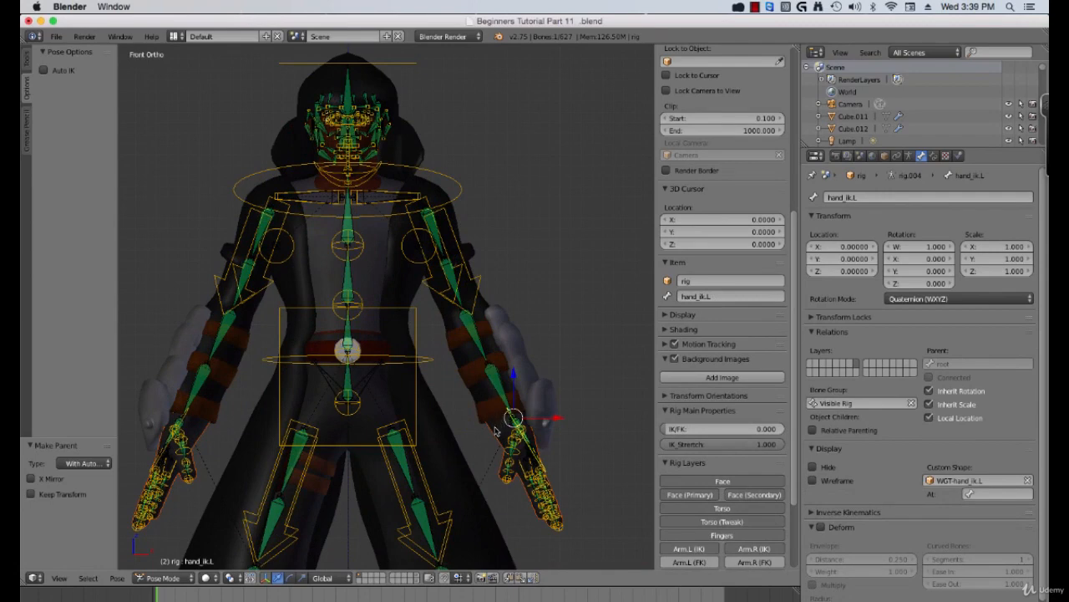
pyautogui.press('g')
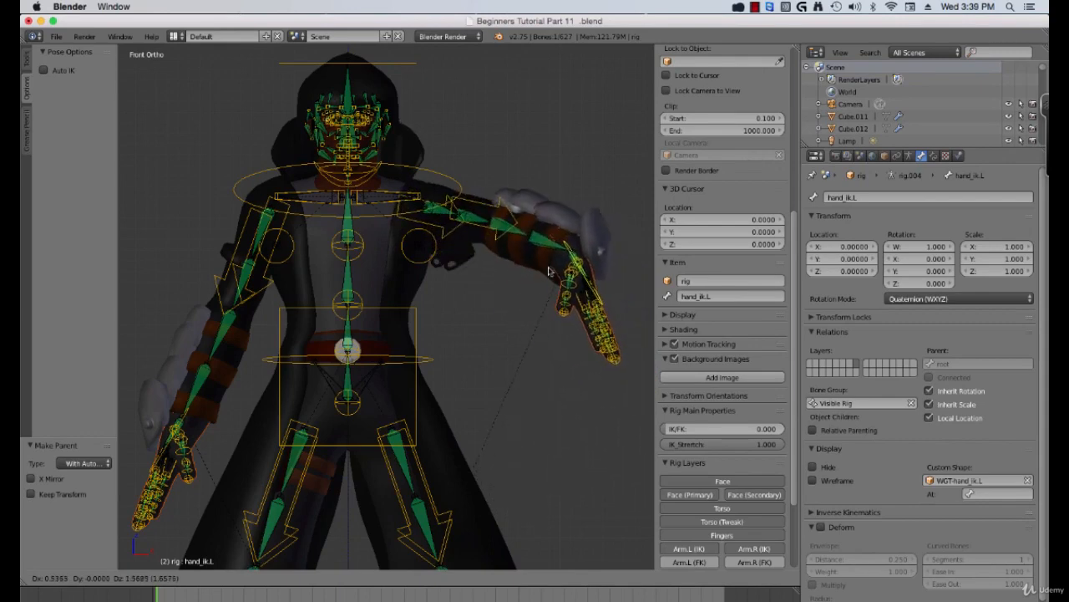
pyautogui.press('Escape')
pyautogui.press('g')
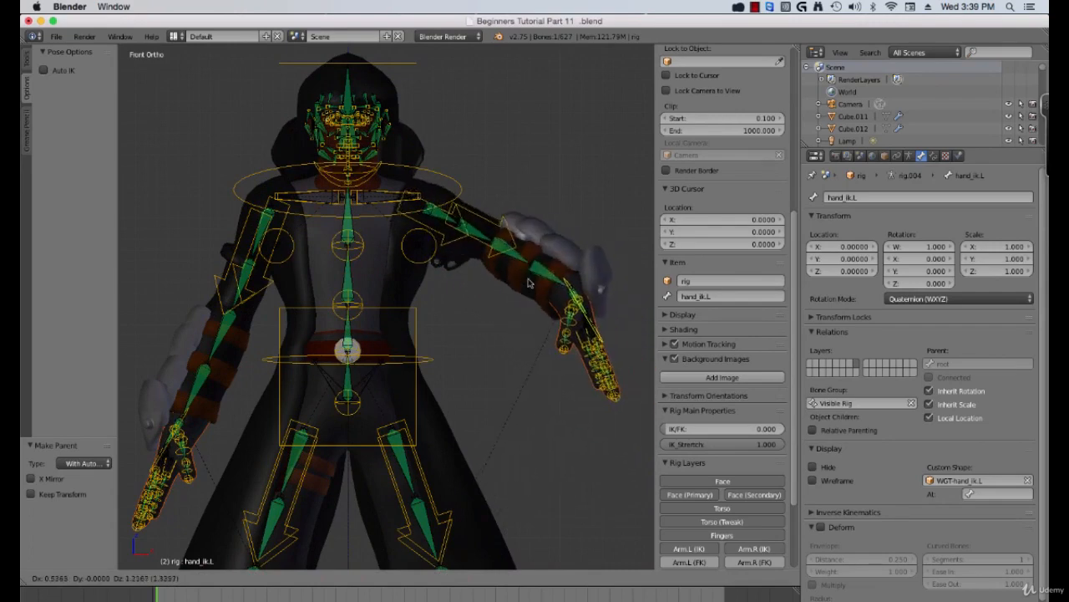
pyautogui.rightClick(573, 296)
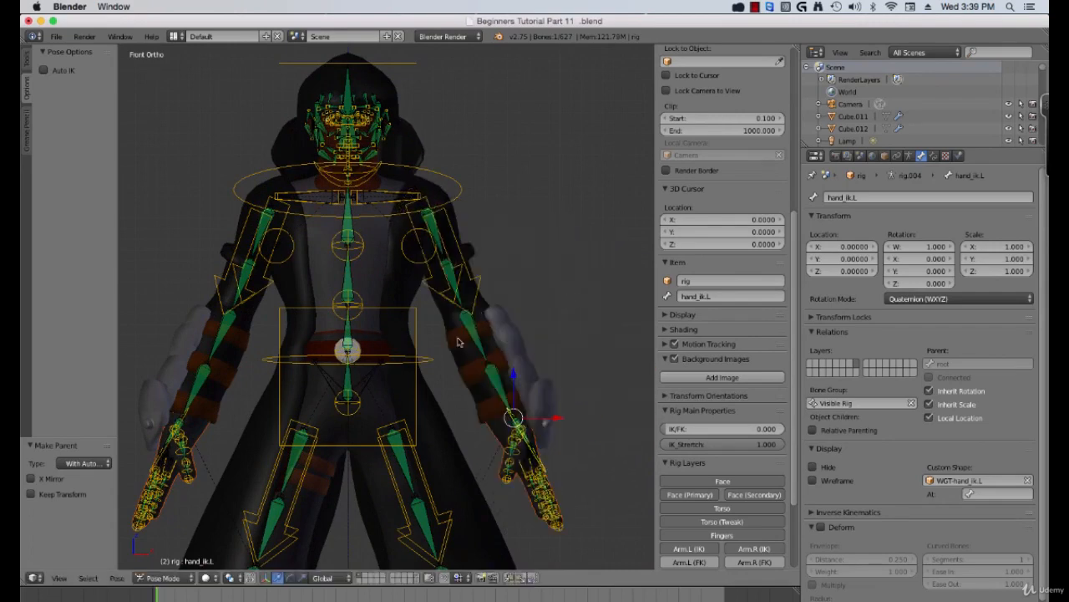
pyautogui.scroll(-3, 482, 392)
pyautogui.keyDown('shift'); pyautogui.moveTo(485, 401); pyautogui.dragTo(449, 359, button='middle'); pyautogui.keyUp('shift')
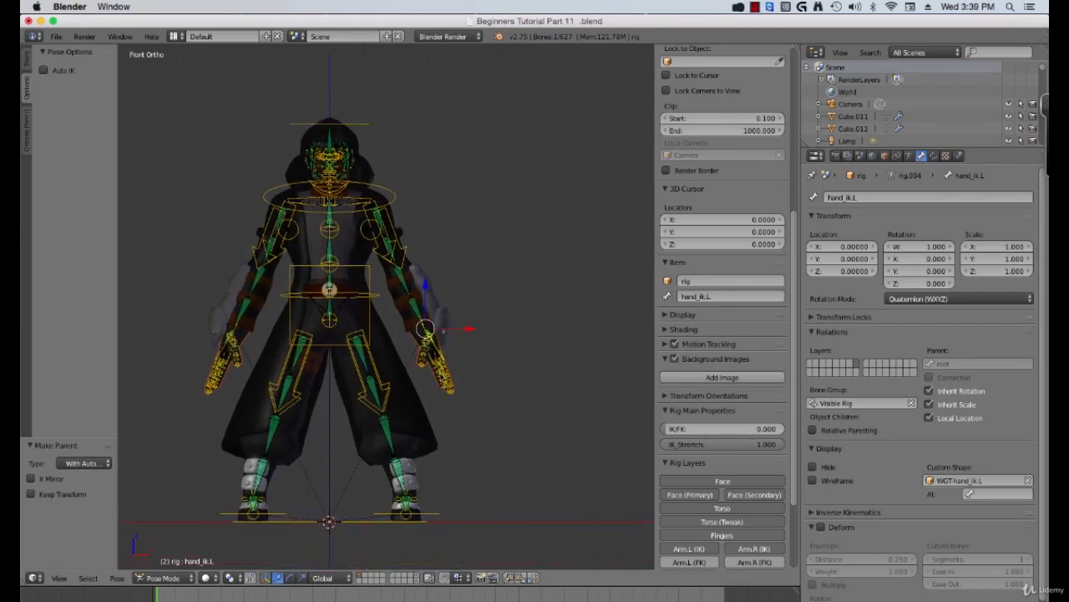
# Move the hand_ik.L control about 1.2 outward on X and 1.55 up on Z, and clear its location
pyautogui.press('g')
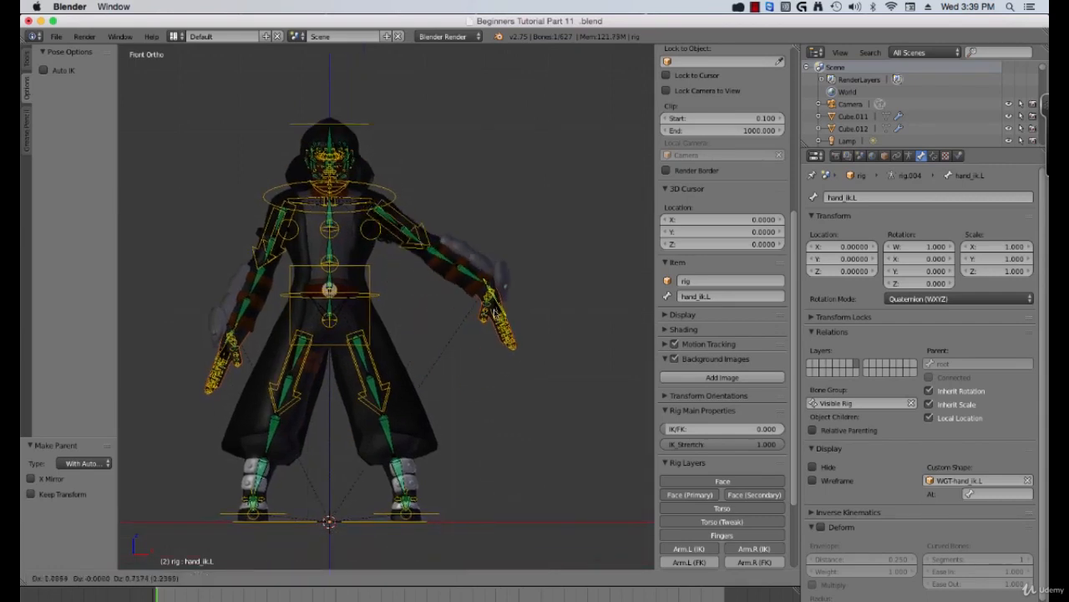
pyautogui.click(494, 276)
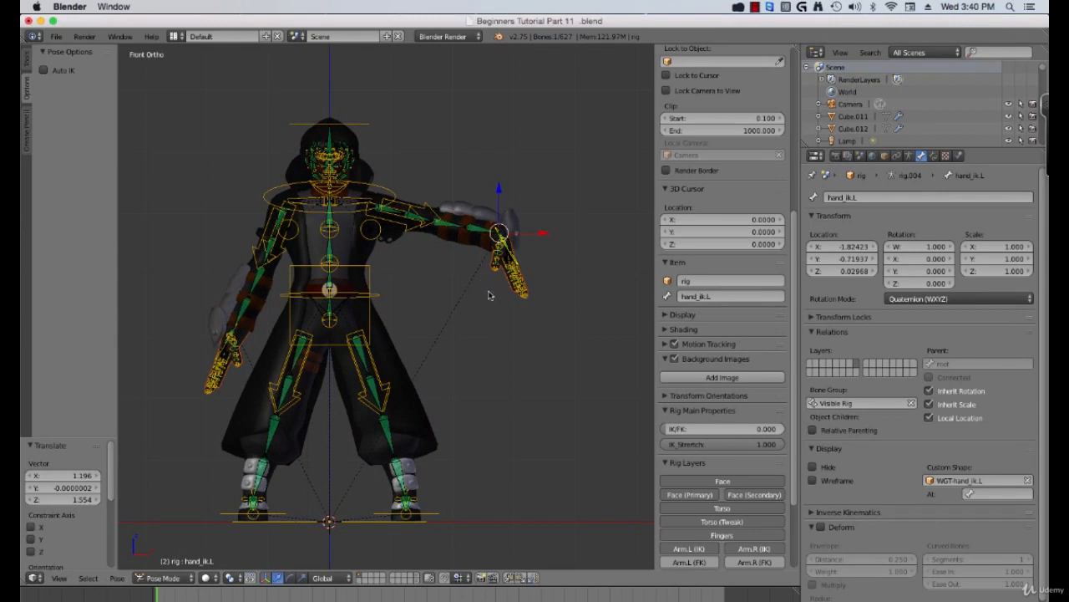
pyautogui.hotkey('alt', 'g')
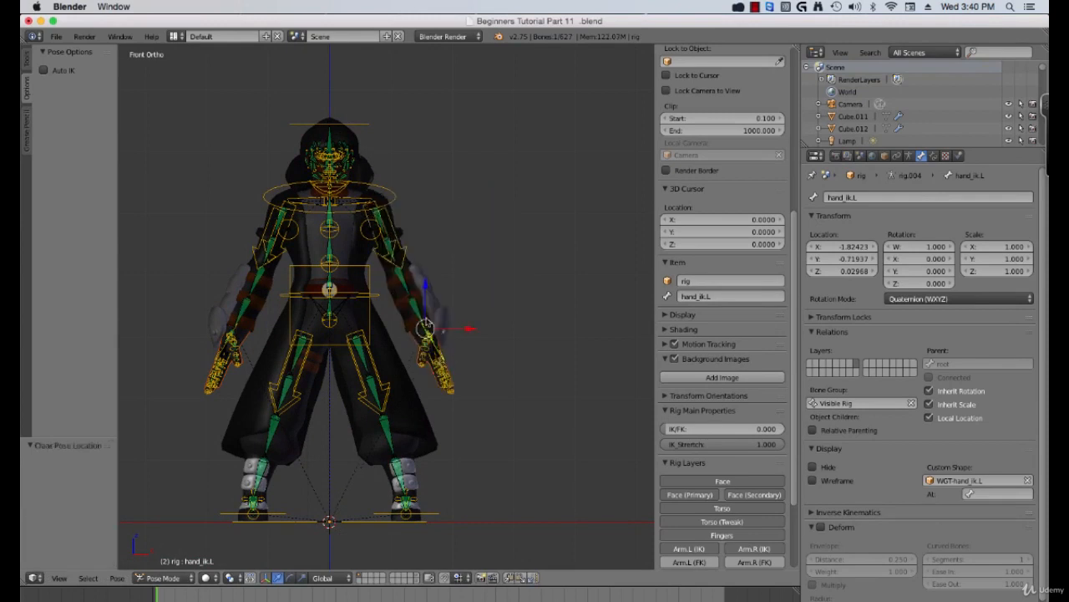
# Rotate the hand_ik.L control by about -80° to test the wrist, and clear its rotation
pyautogui.press('r')
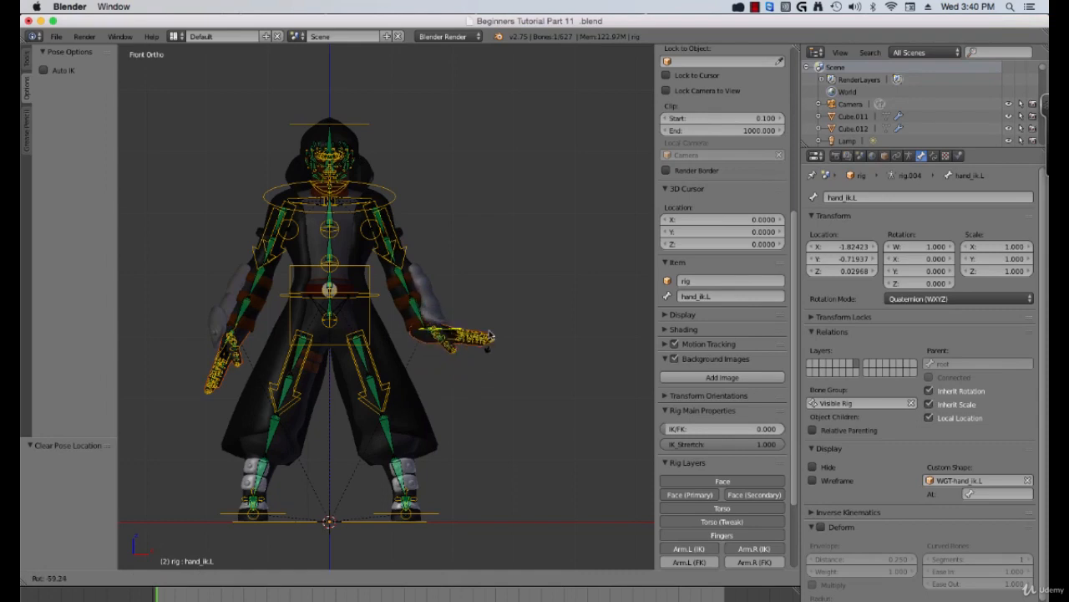
pyautogui.click(487, 324)
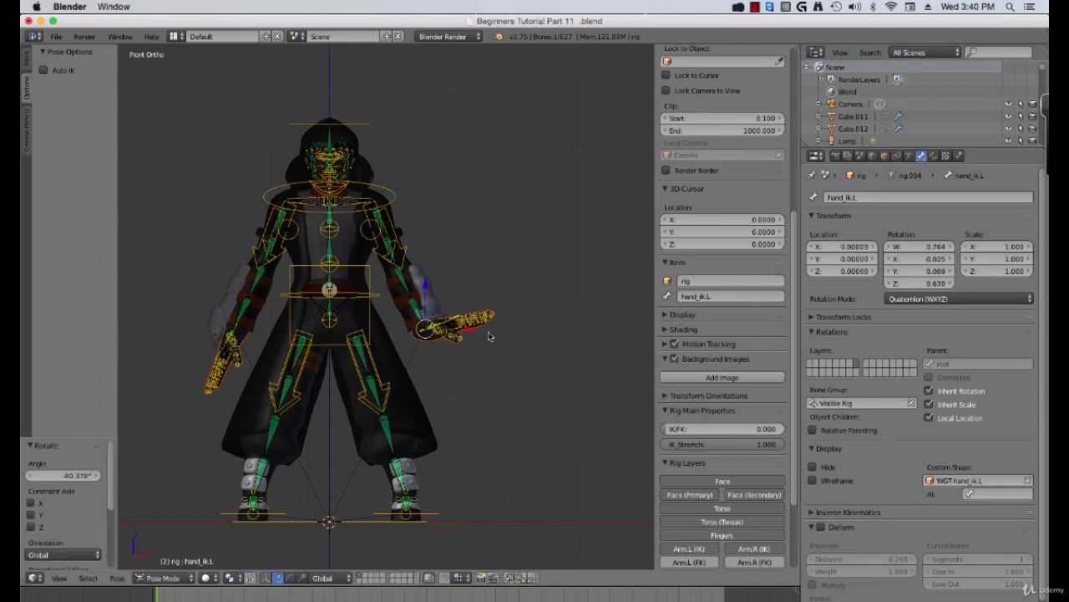
pyautogui.hotkey('alt', 'r')
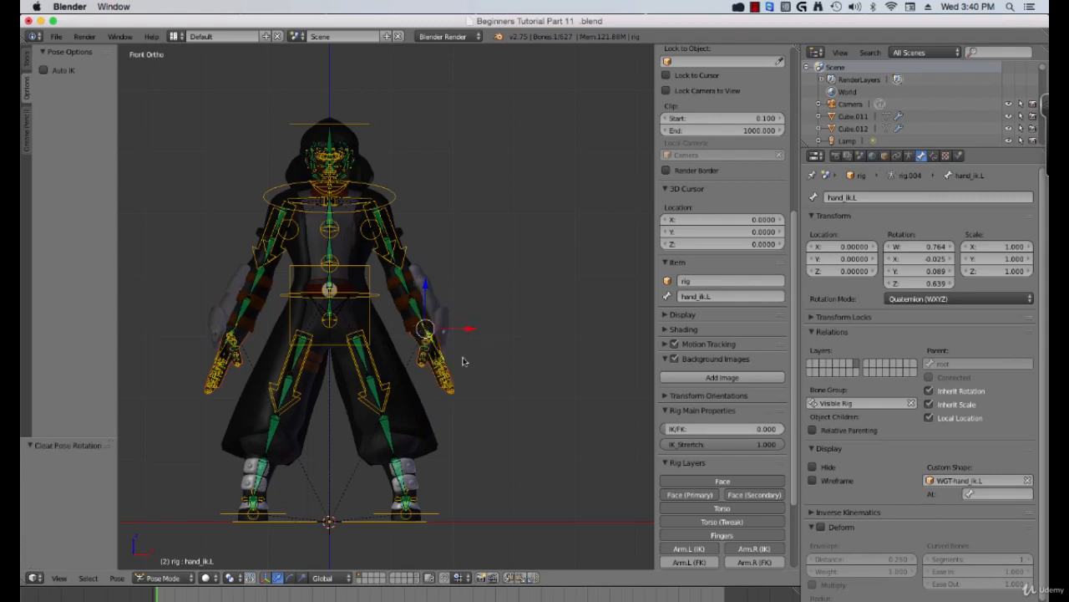
# Scale the hand_ik.L control to about 1.39 to test the hand, and clear its scale
pyautogui.press('s')
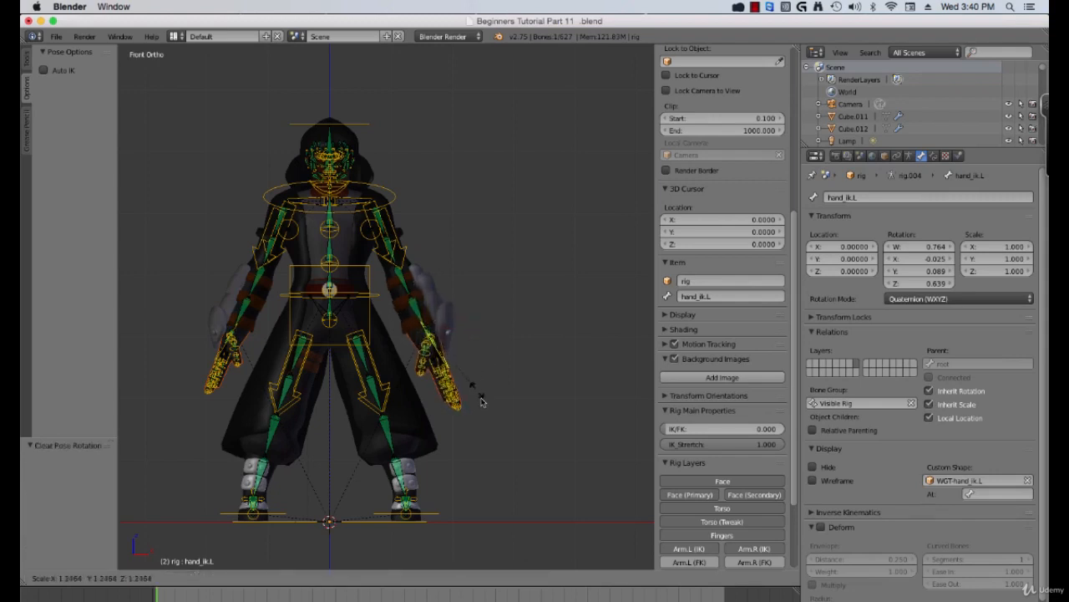
pyautogui.click(475, 392)
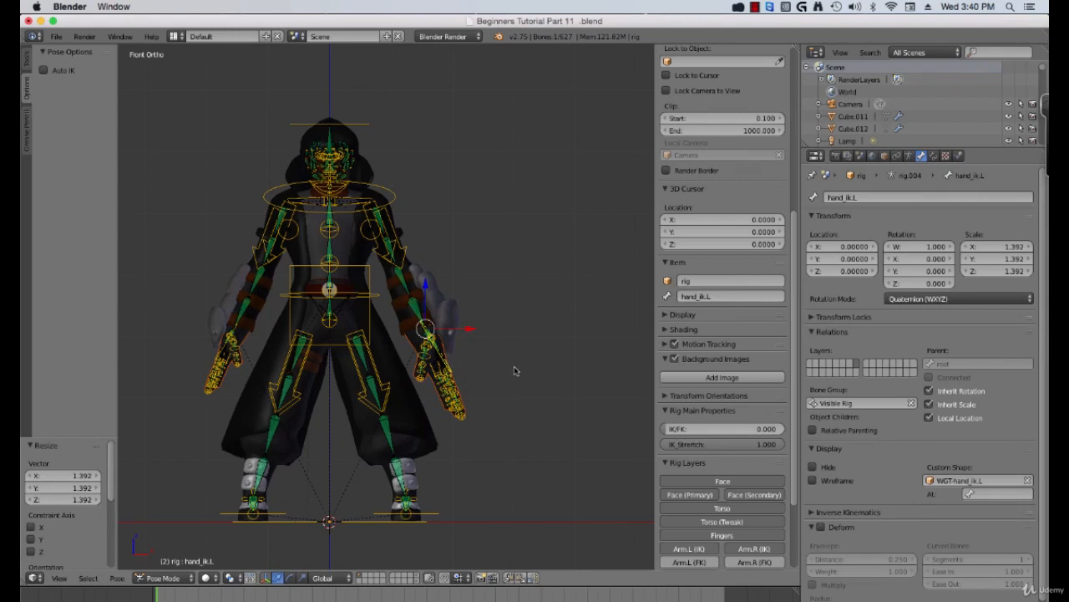
pyautogui.hotkey('alt', 's')
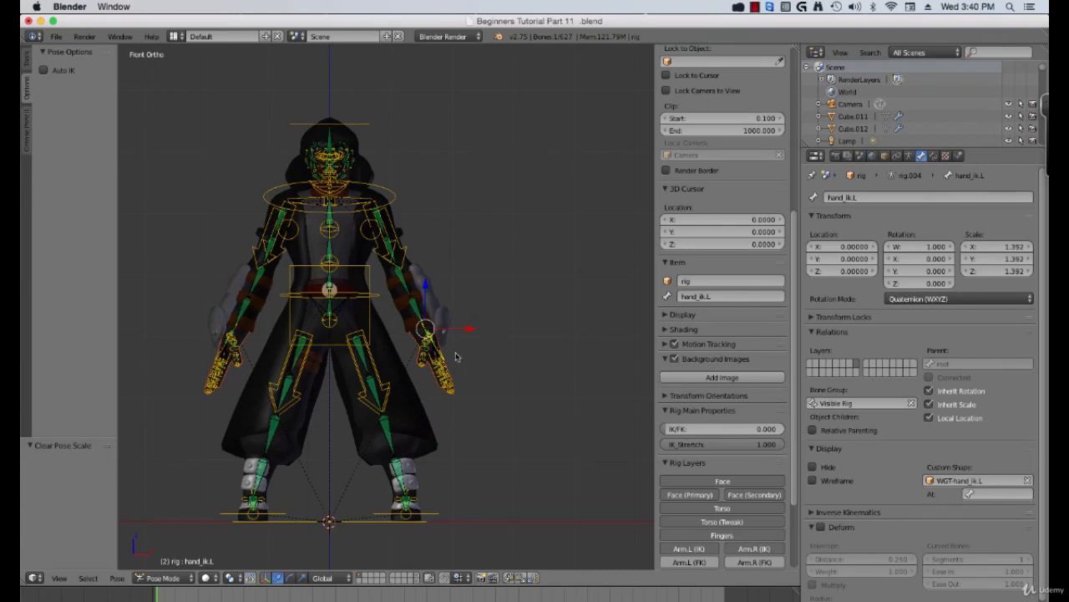
# Try moving the hand_ik.L control up and outward once more in front view, cancelling the move
pyautogui.scroll(4, 456, 356)
pyautogui.scroll(-3, 451, 355)
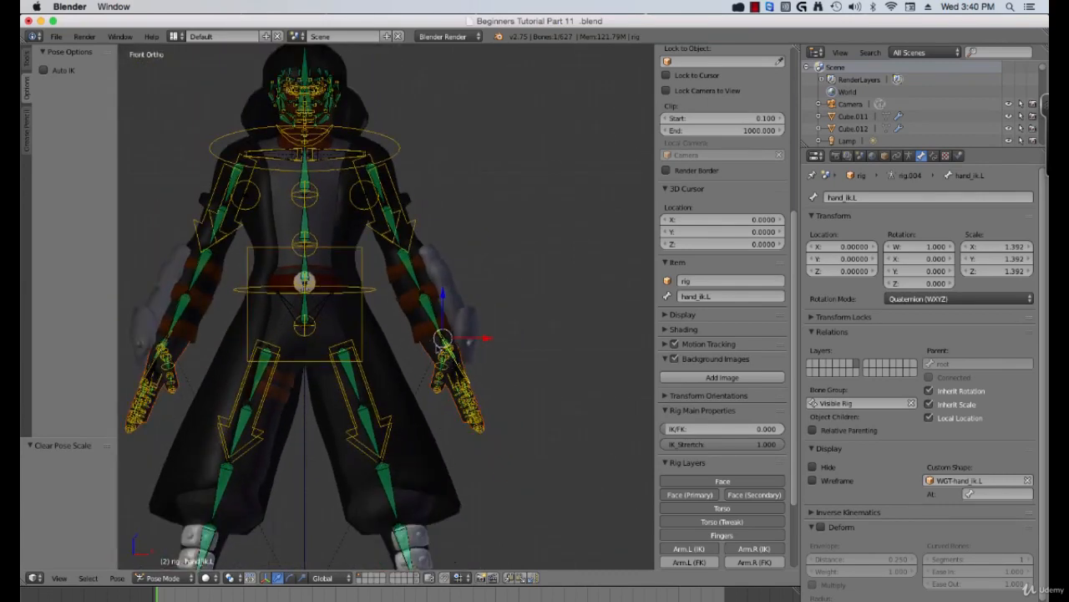
pyautogui.scroll(1, 443, 339)
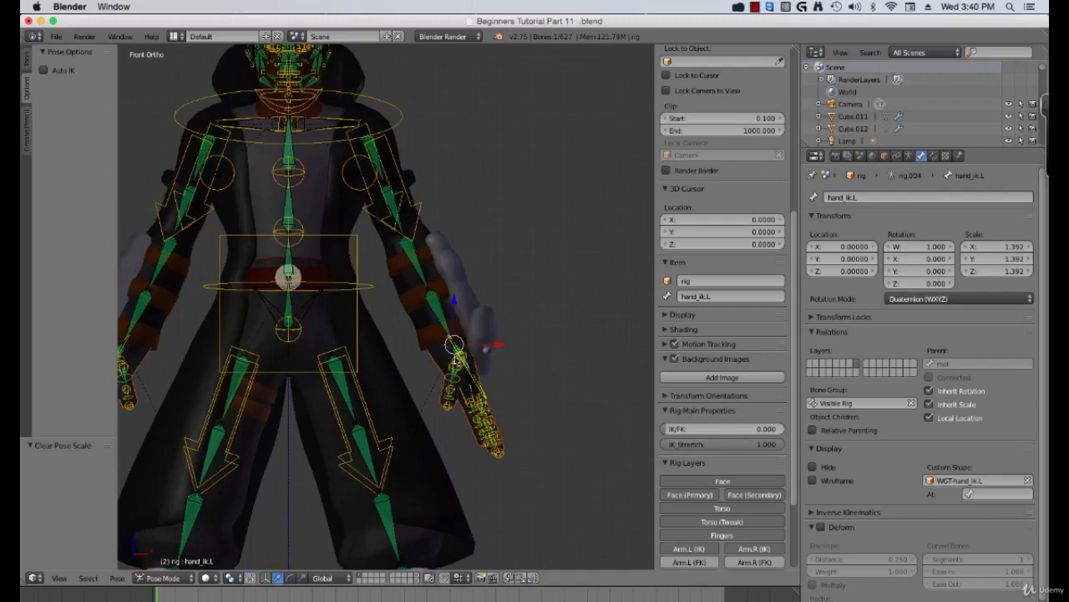
pyautogui.scroll(-2, 456, 357)
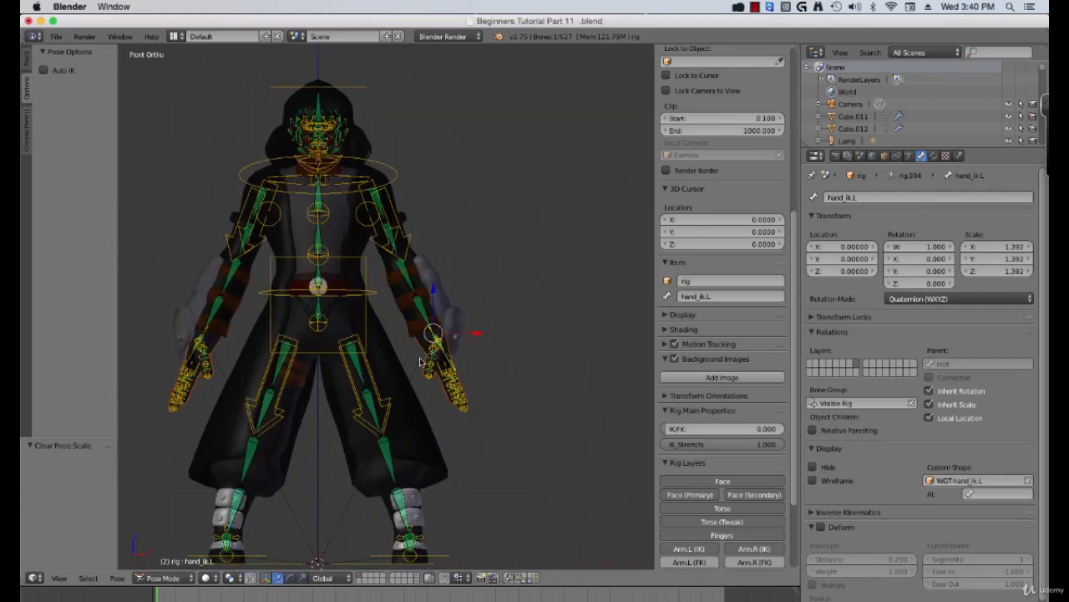
pyautogui.press('g')
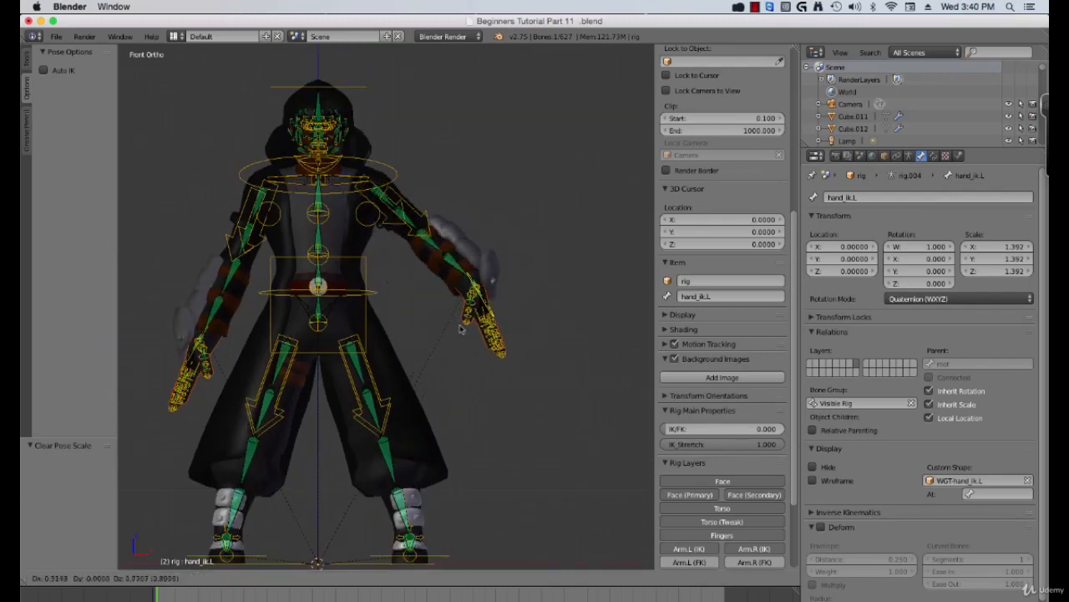
pyautogui.rightClick(493, 330)
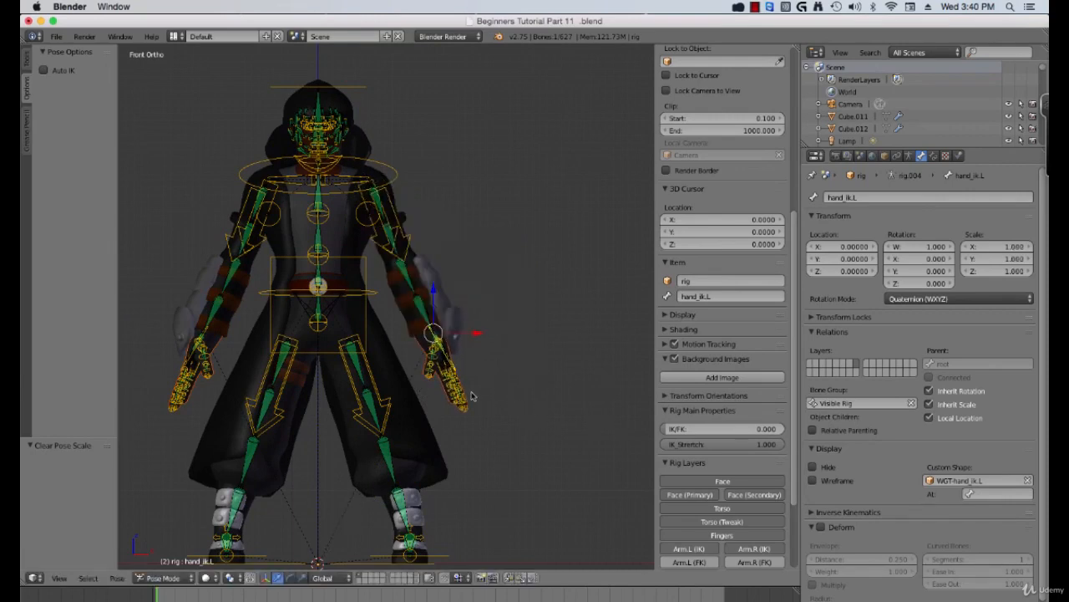
# Switch the left arm's visible controls from the Arm.L (IK) layer to the Arm.L (FK) layer
pyautogui.scroll(-1, 473, 395)
pyautogui.keyDown('shift'); pyautogui.moveTo(417, 366); pyautogui.dragTo(450, 353, button='middle'); pyautogui.keyUp('shift')
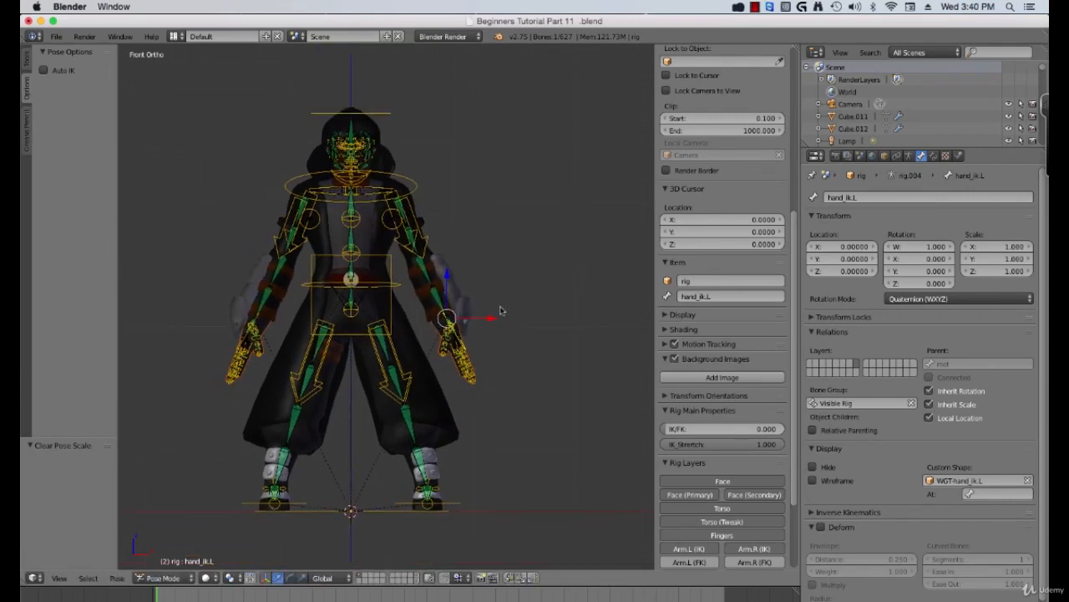
pyautogui.click(698, 549)
pyautogui.scroll(-5, 690, 430)
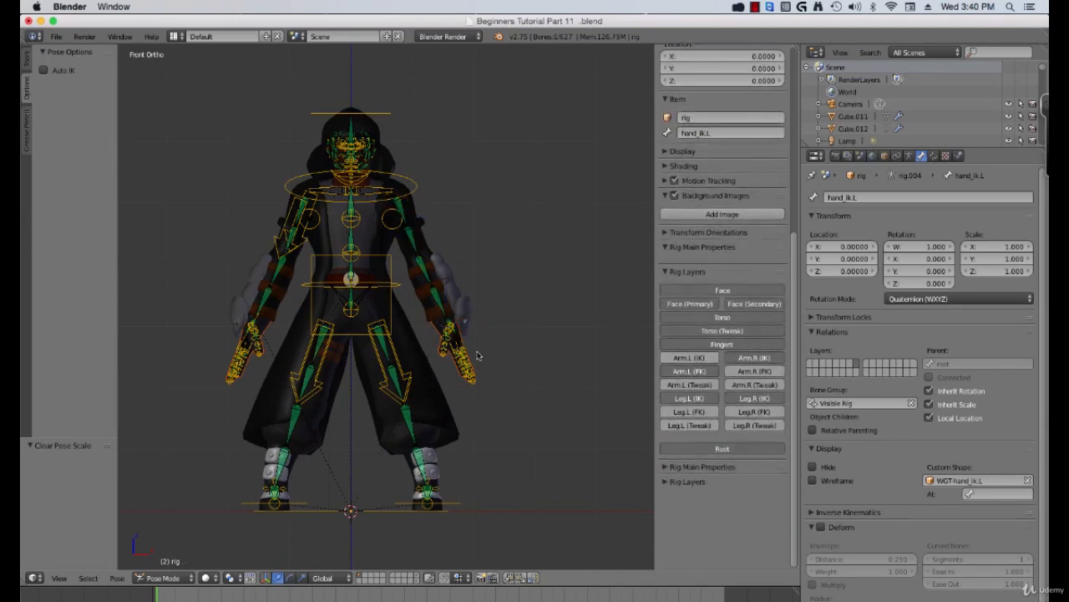
pyautogui.scroll(4, 477, 356)
pyautogui.moveTo(477, 356); pyautogui.dragTo(488, 399, button='middle')
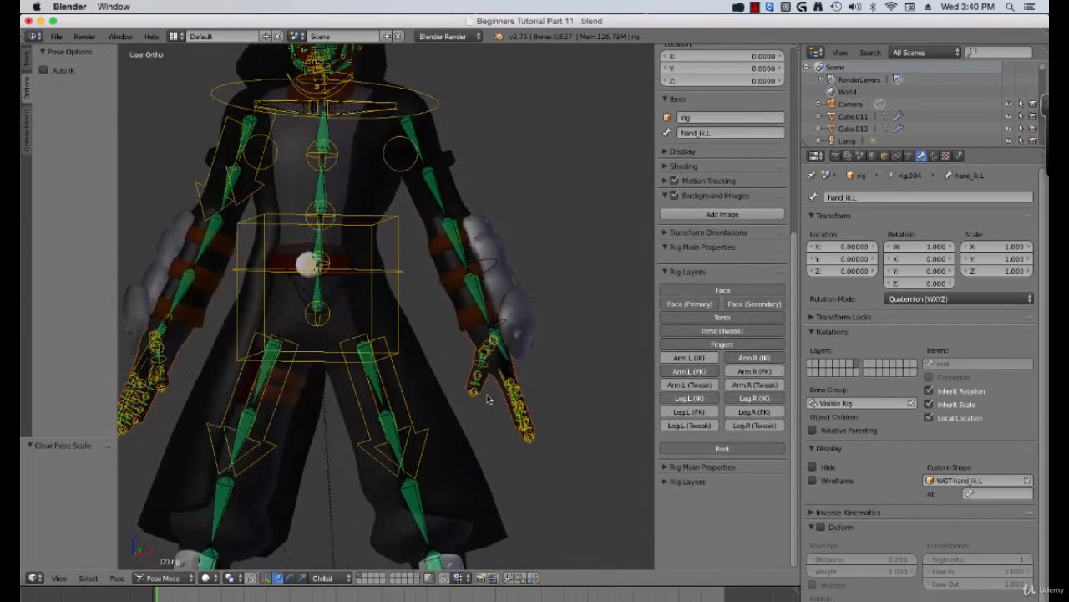
# Select the forearm_fk.L control and set the left arm's IK/FK value to 1.000
pyautogui.moveTo(497, 288); pyautogui.dragTo(485, 317, button='middle')
pyautogui.rightClick(488, 272)
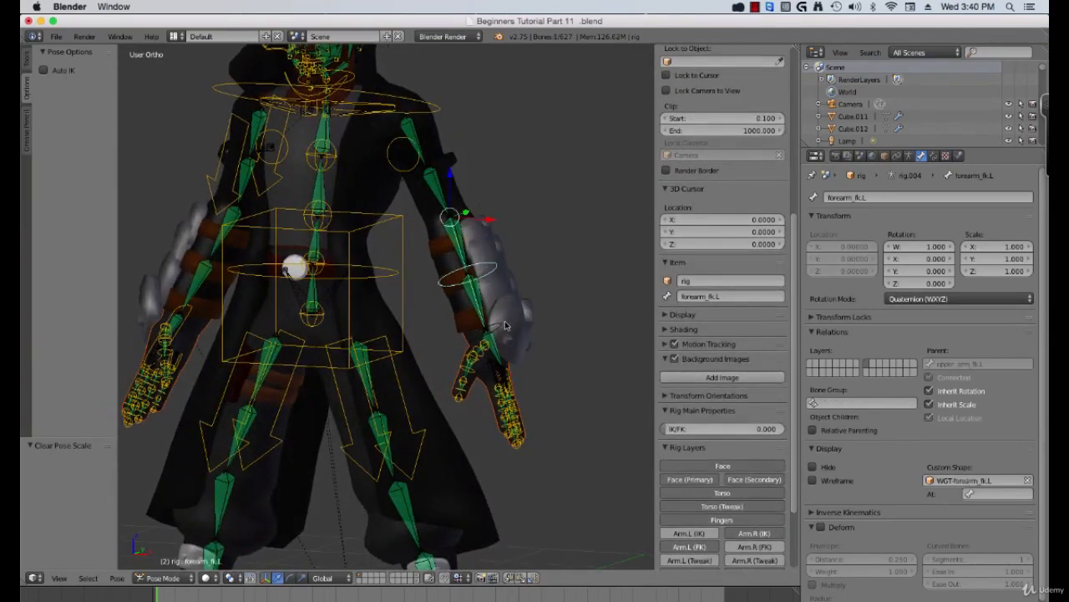
pyautogui.scroll(-4, 506, 349)
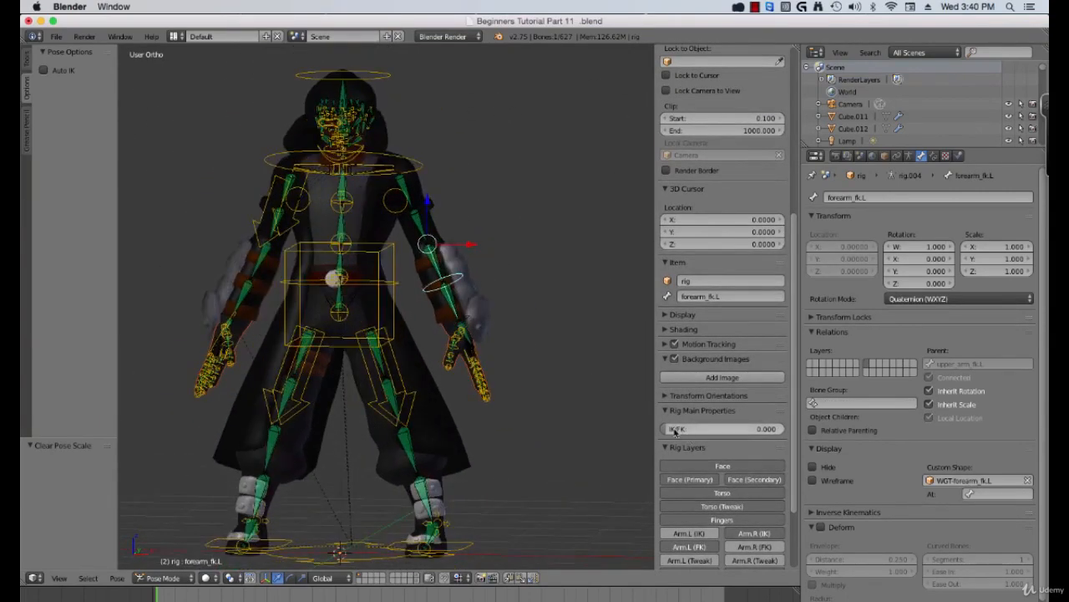
pyautogui.moveTo(674, 431); pyautogui.dragTo(782, 429)
# Try rotating the forearm_fk.L control in front view to test the elbow bend
pyautogui.press('KP_1')
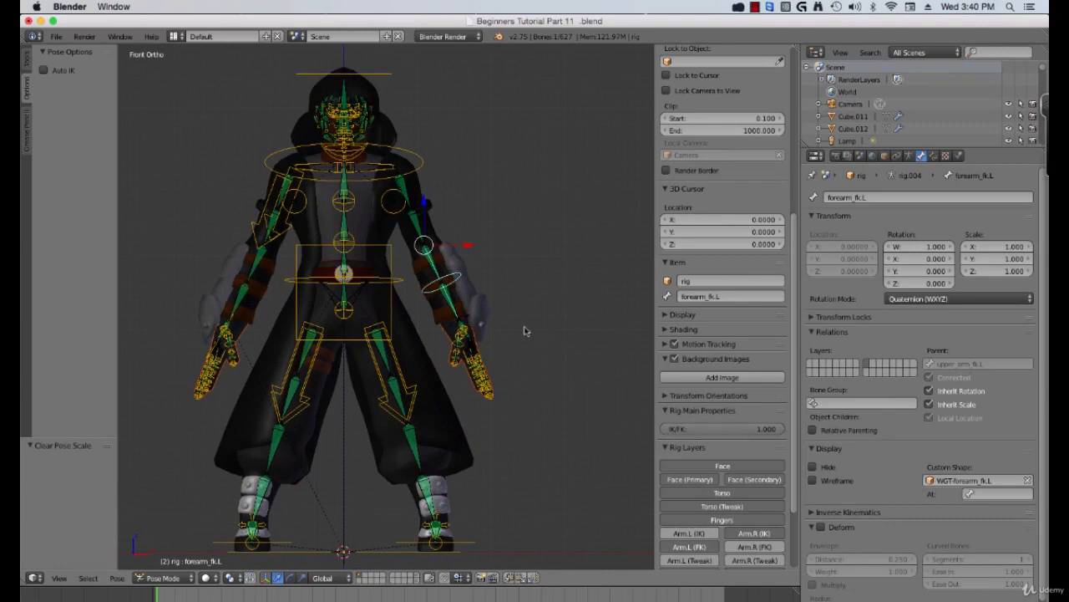
pyautogui.scroll(1, 501, 279)
pyautogui.scroll(1, 473, 276)
pyautogui.press('r')
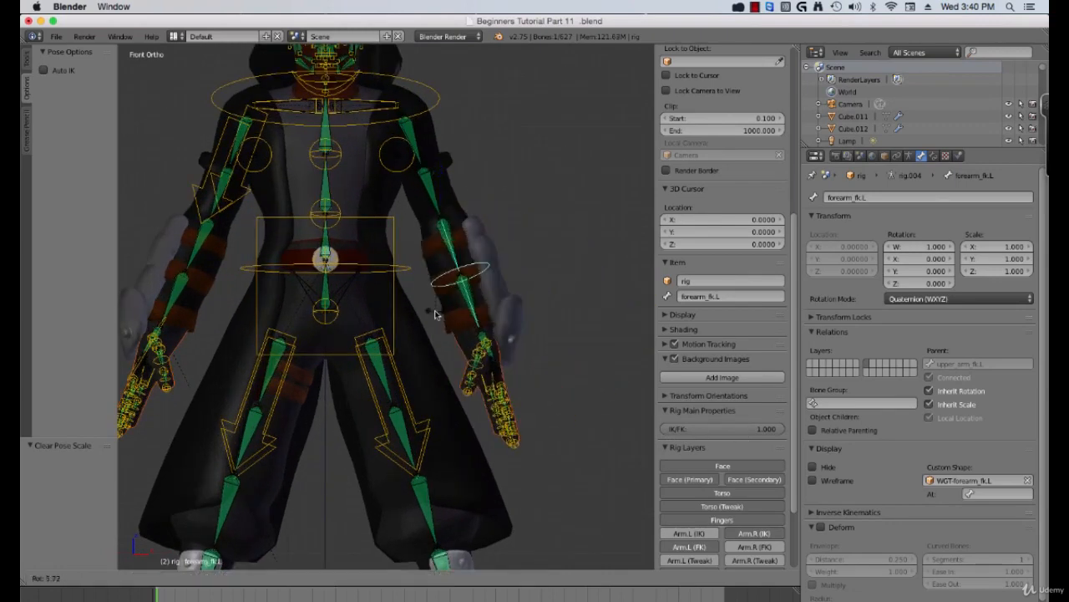
pyautogui.click(398, 298)
# From a side view, rotate the forearm_fk.L control about 35° to bend the left forearm forward
pyautogui.moveTo(397, 297); pyautogui.dragTo(469, 345, button='middle')
pyautogui.press('r')
pyautogui.rightClick(508, 322)
pyautogui.press('r')
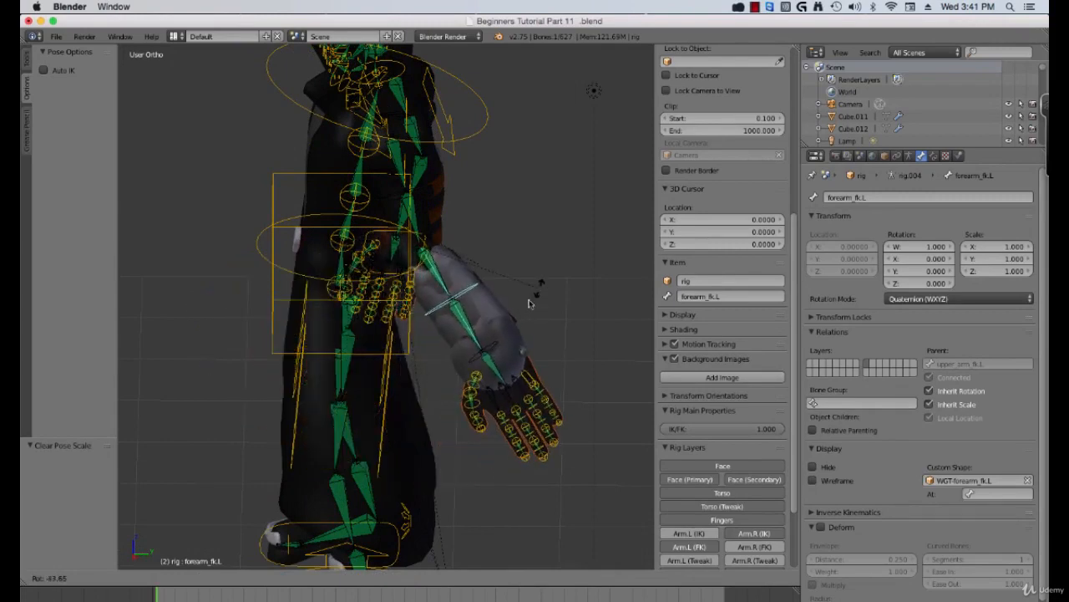
pyautogui.click(409, 313)
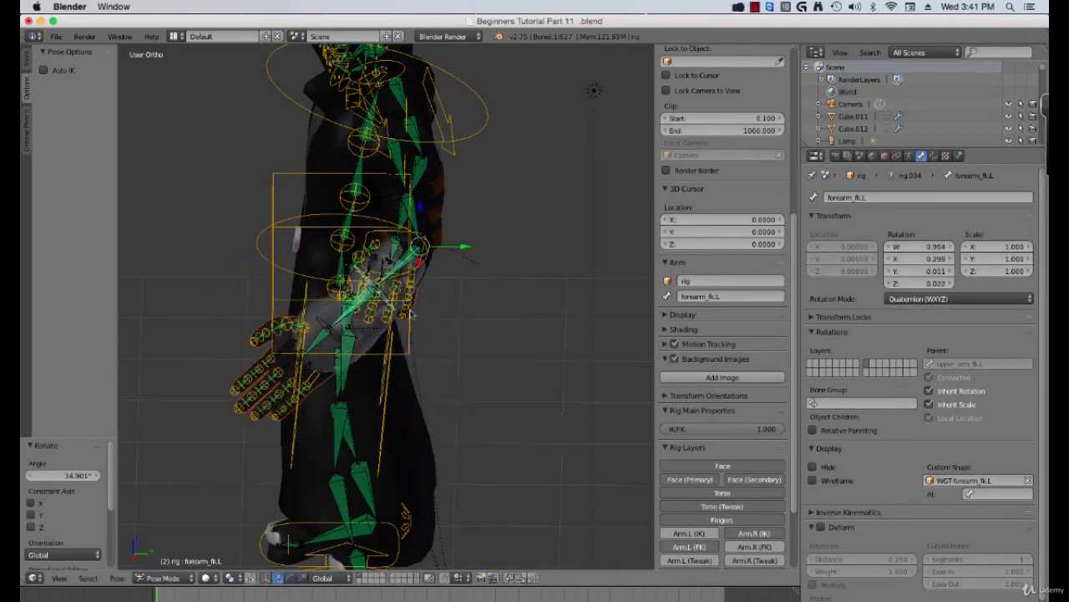
# In front view, rotate the upper_arm_fk.L control by about -46° to raise the left arm sideways
pyautogui.press('KP_1')
pyautogui.rightClick(430, 186)
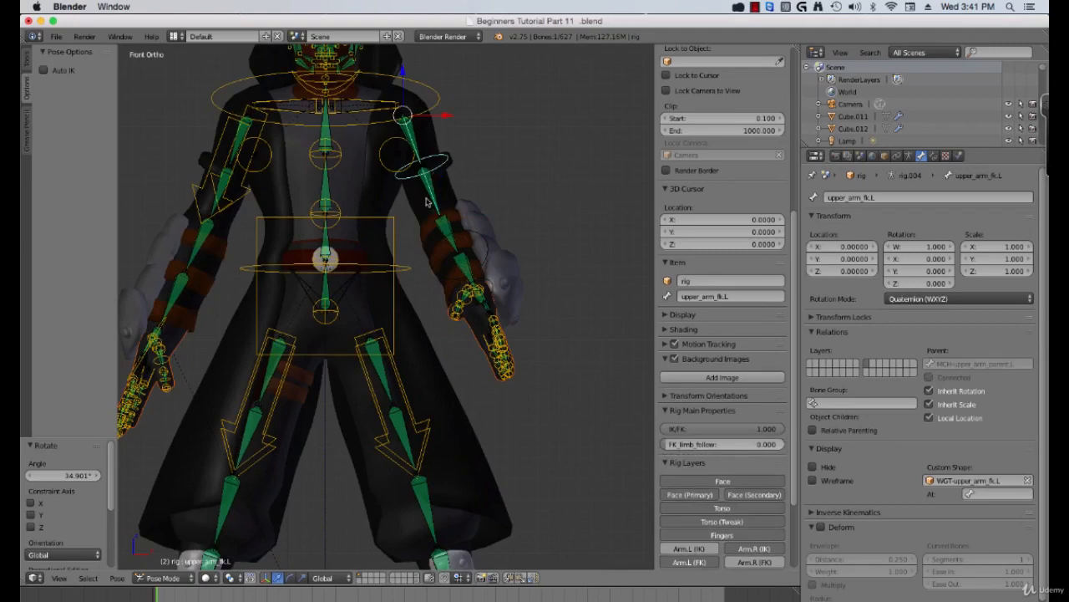
pyautogui.press('r')
pyautogui.click(518, 187)
# Select the hand_fk.L control and try rotating the left hand at the wrist, cancelling the rotation
pyautogui.moveTo(512, 224); pyautogui.dragTo(475, 289, button='middle')
pyautogui.rightClick(520, 297)
pyautogui.rightClick(531, 296)
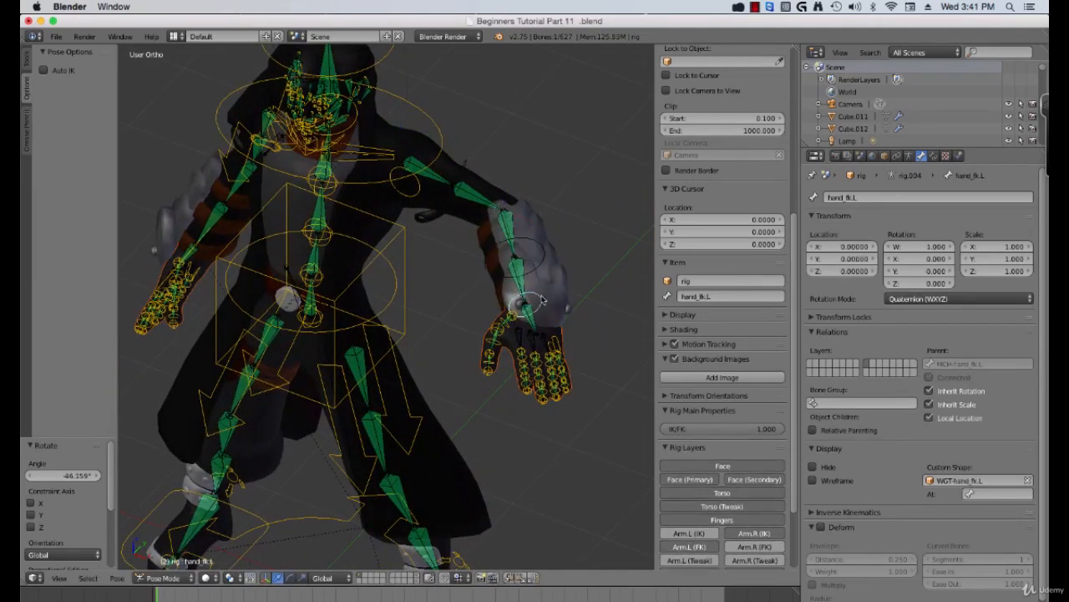
pyautogui.moveTo(539, 297); pyautogui.dragTo(534, 335, button='middle')
pyautogui.press('r')
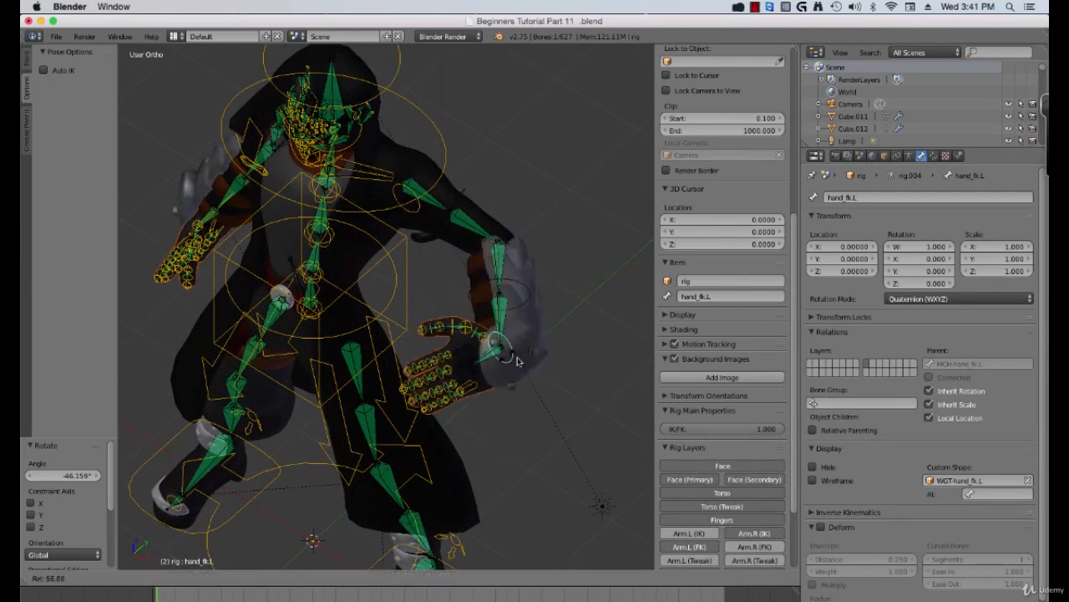
pyautogui.rightClick(509, 346)
# Try a free trackball rotation of the hand_fk.L control from a frontal angle, without keeping it
pyautogui.moveTo(474, 351); pyautogui.dragTo(533, 329, button='middle')
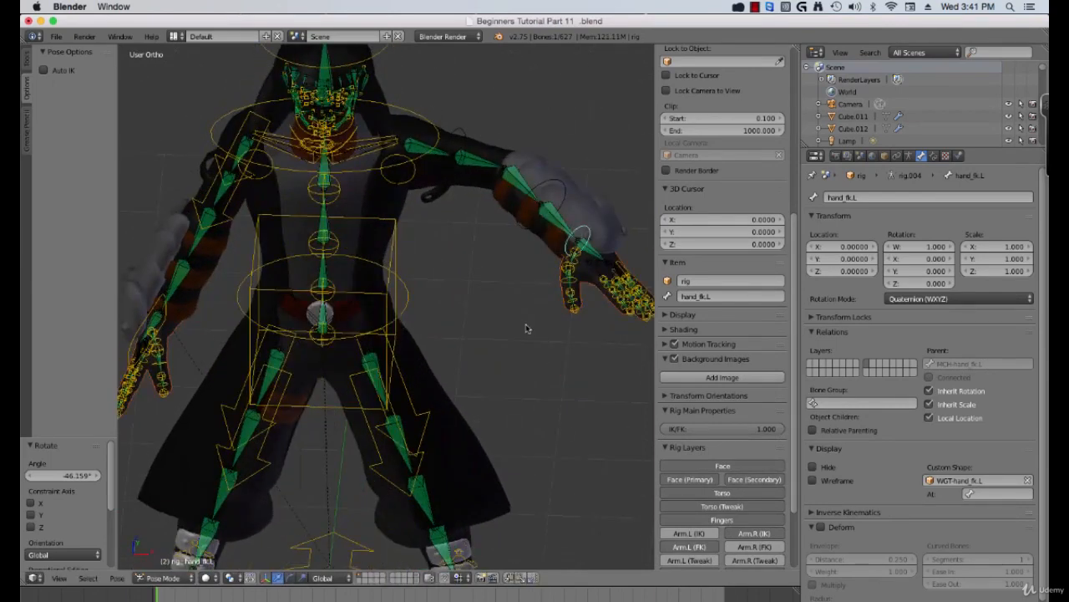
pyautogui.press('r')
pyautogui.press('r')
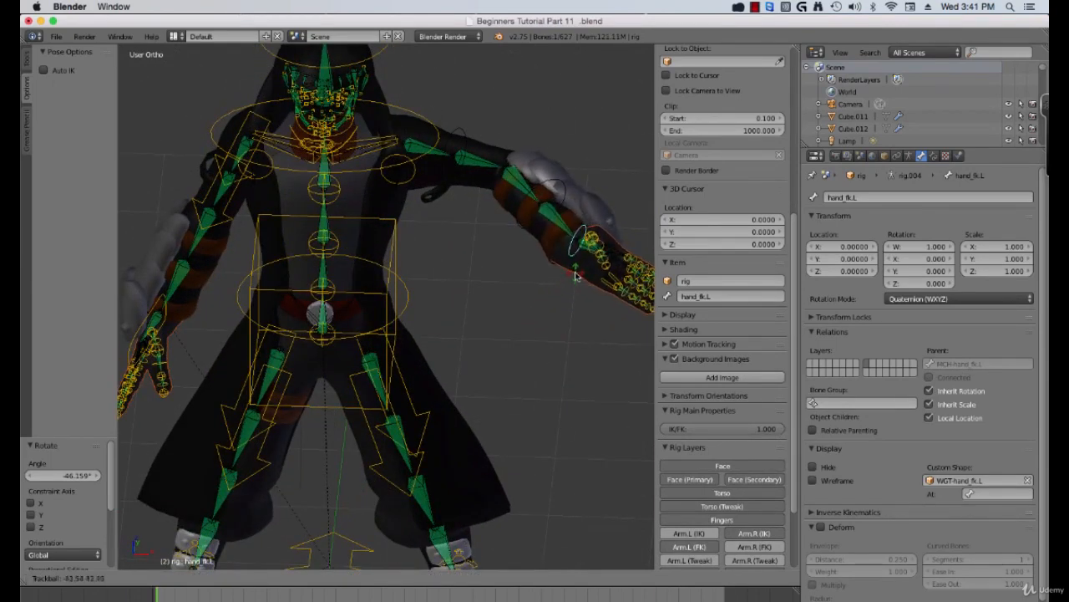
pyautogui.click(547, 304)
pyautogui.moveTo(505, 342); pyautogui.dragTo(475, 355, button='middle')
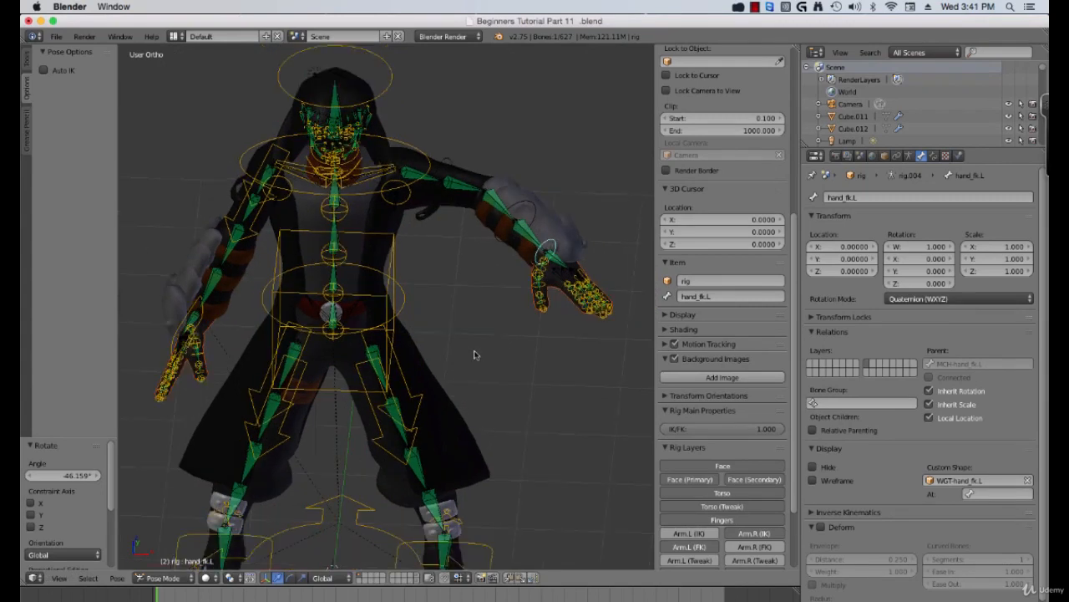
# Set the left arm's IK/FK value back to 0.000 and clear the rotation of all visible bones
pyautogui.scroll(1, 490, 241)
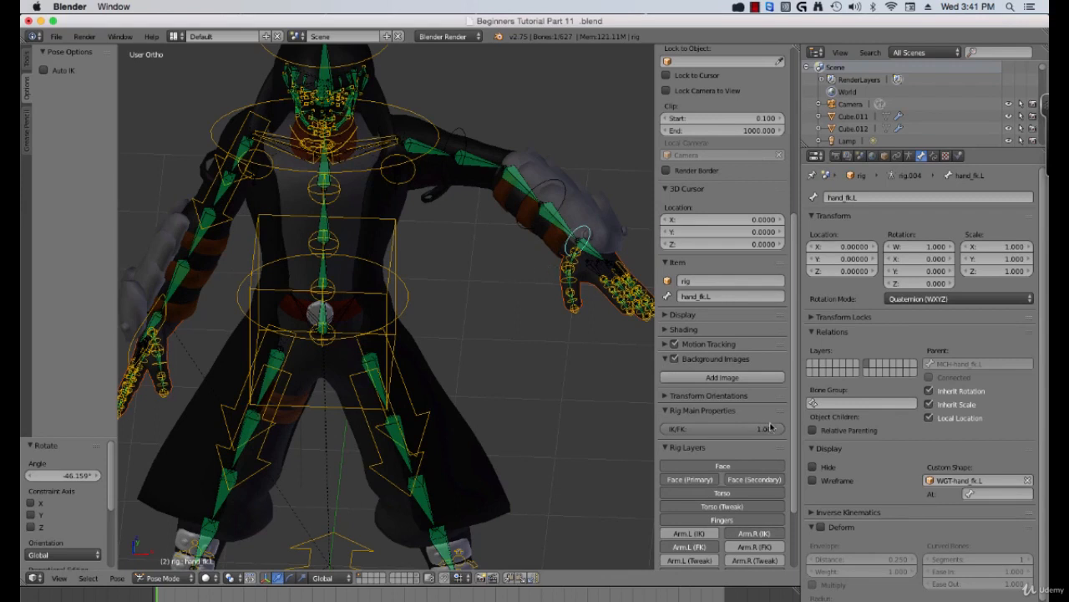
pyautogui.moveTo(770, 427); pyautogui.dragTo(669, 427)
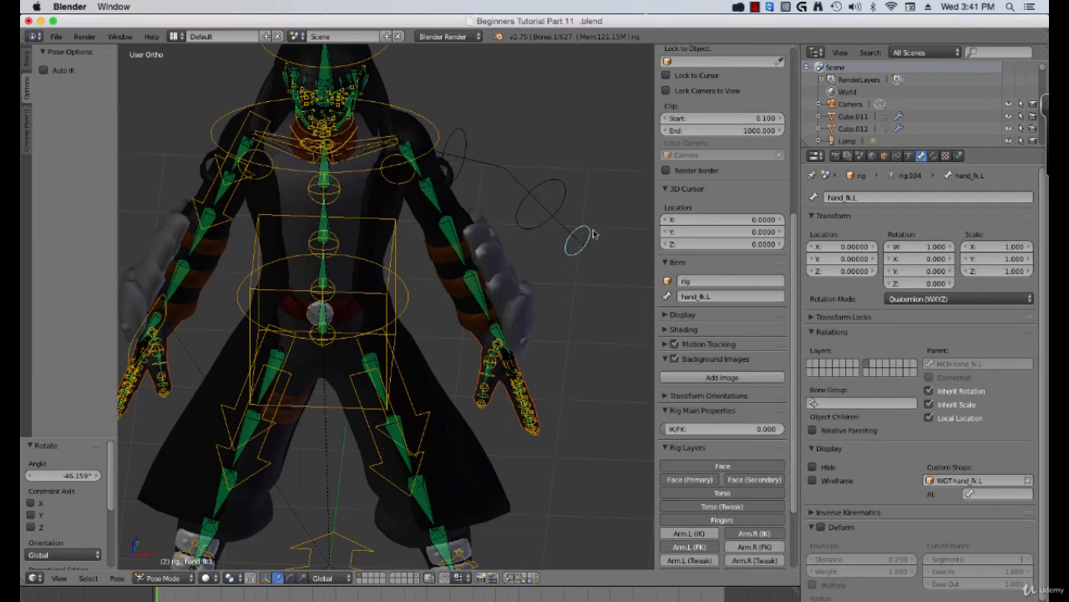
pyautogui.press('a')
pyautogui.press('a')
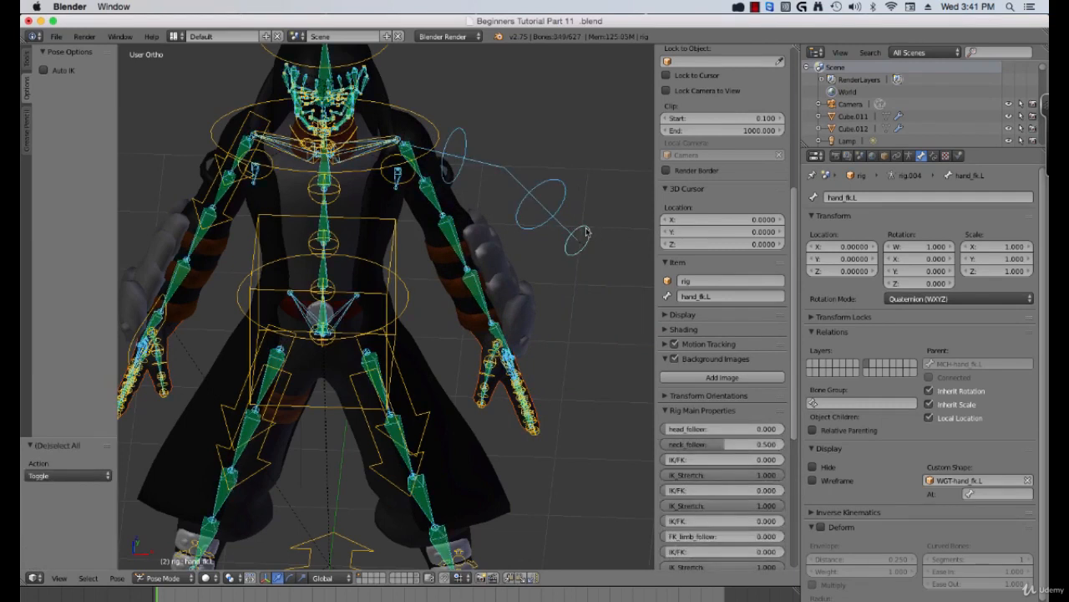
pyautogui.hotkey('alt', 'r')
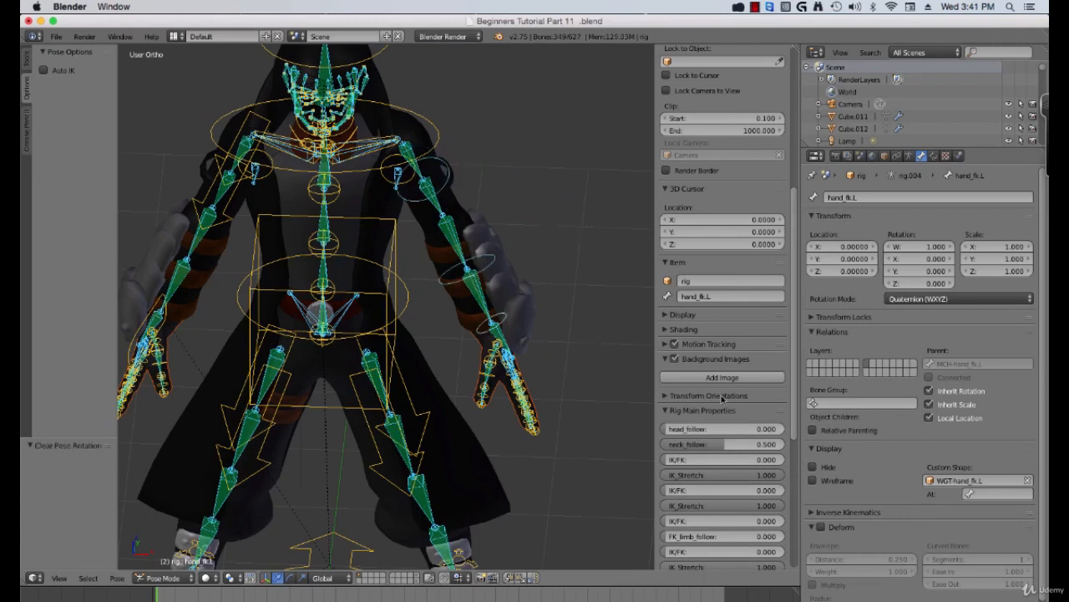
# Collapse the Rig Main Properties section and hide the Arm.L (FK) controls layer
pyautogui.scroll(-5, 723, 399)
pyautogui.click(711, 264)
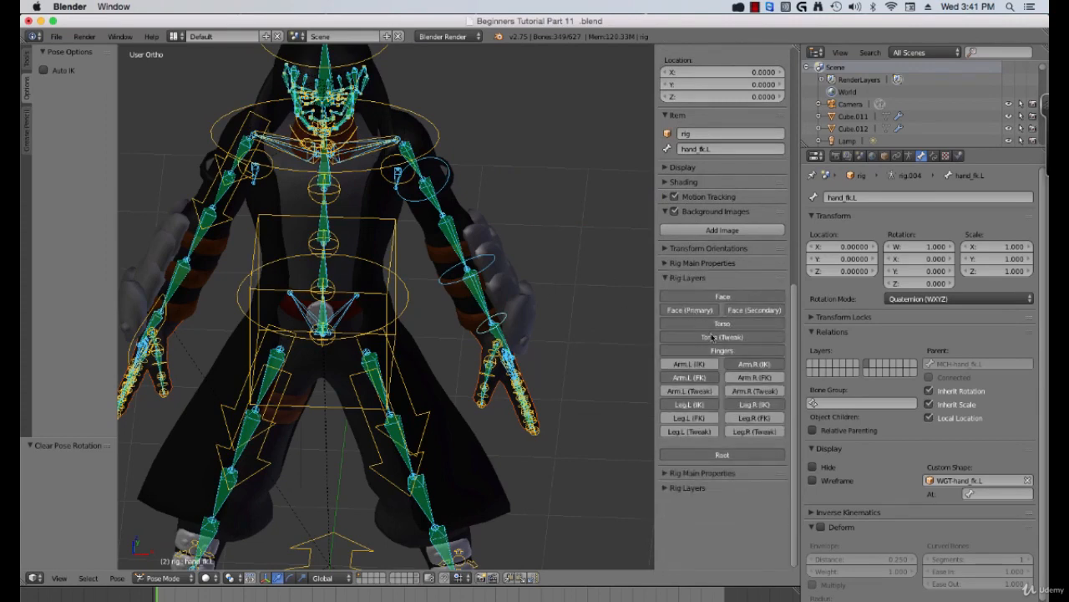
pyautogui.scroll(-5, 706, 378)
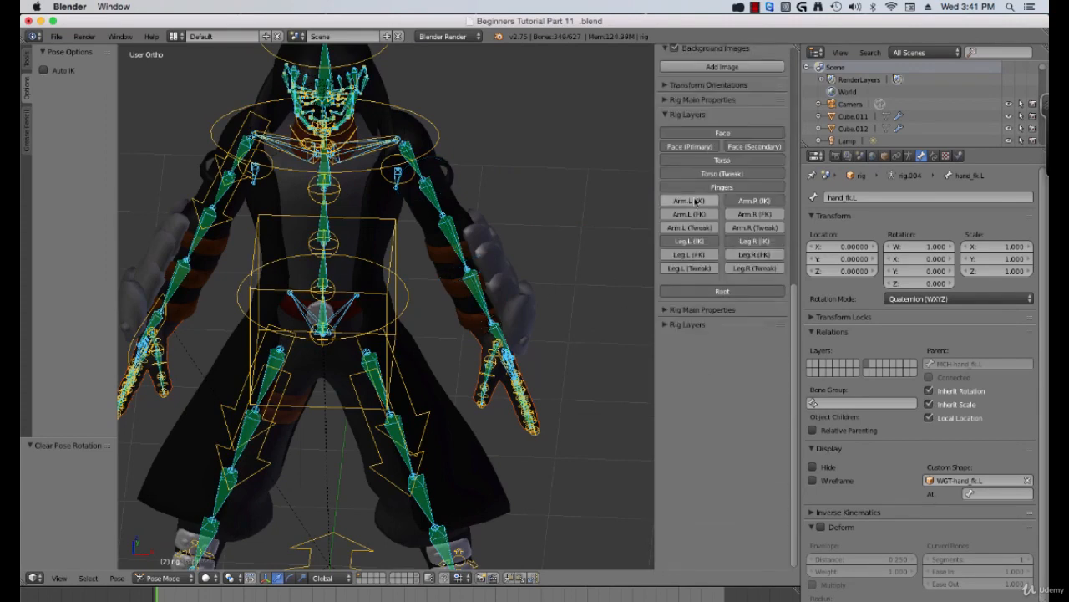
# Select the hand_ik.L control, expand its Rig Main Properties and set the left arm's IK/FK value to 1.000
pyautogui.scroll(4, 697, 215)
pyautogui.click(696, 221)
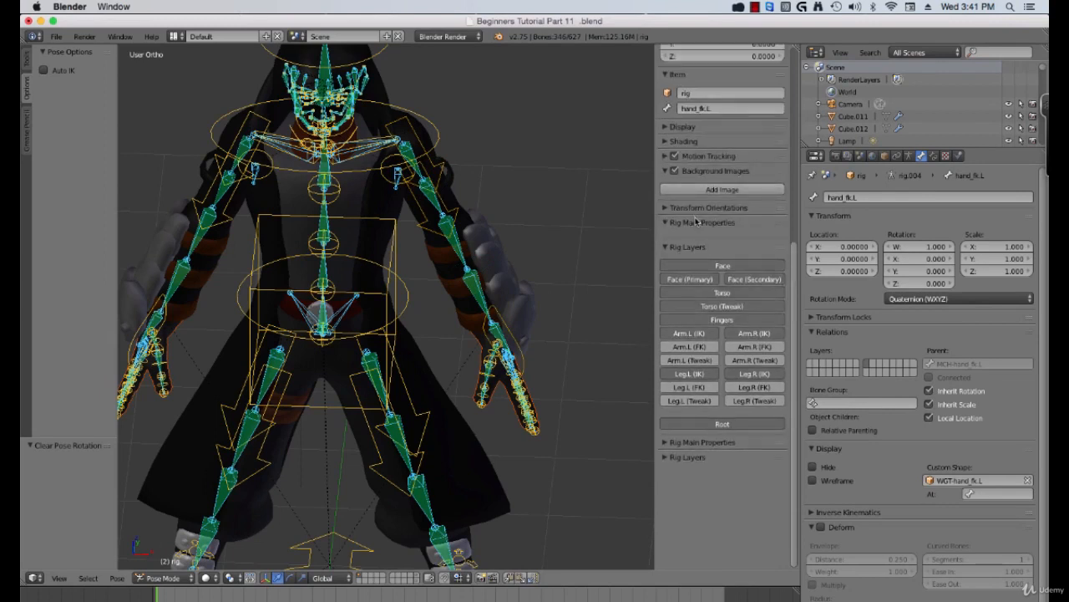
pyautogui.click(696, 222)
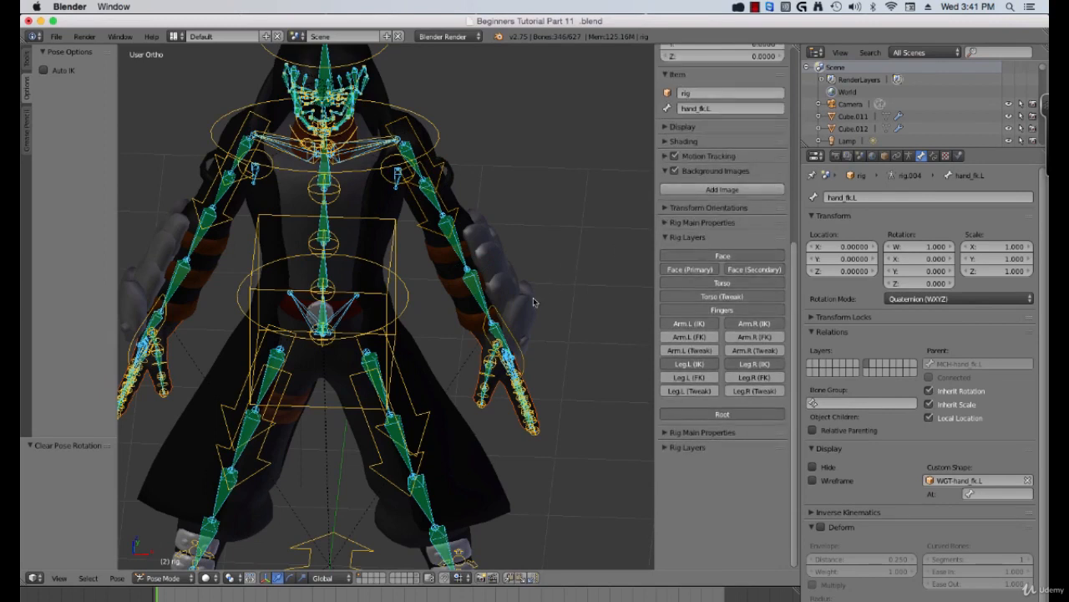
pyautogui.rightClick(503, 326)
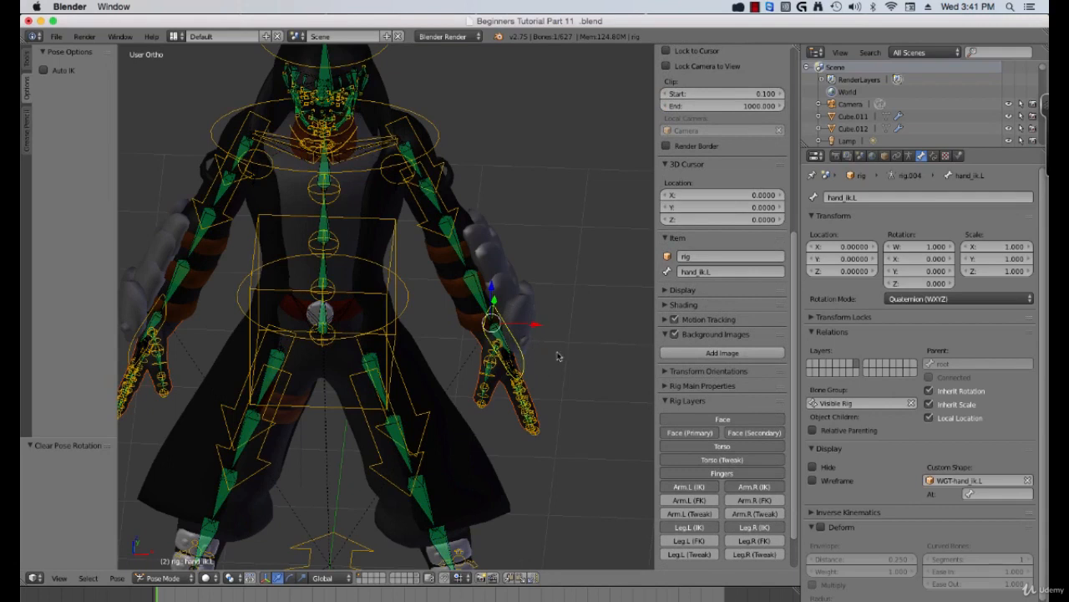
pyautogui.click(690, 386)
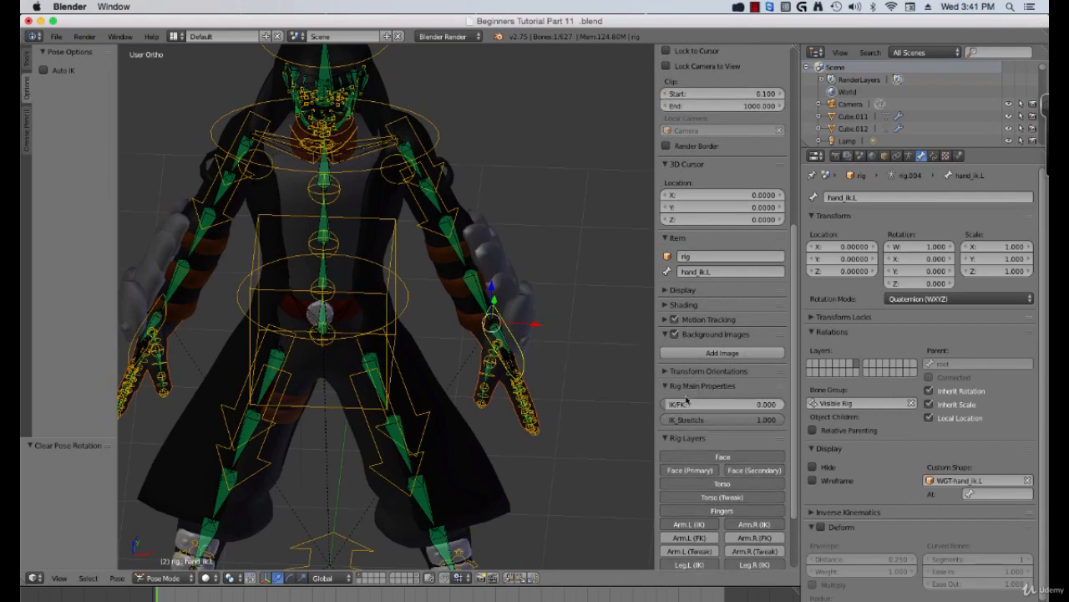
pyautogui.moveTo(669, 404); pyautogui.dragTo(778, 404)
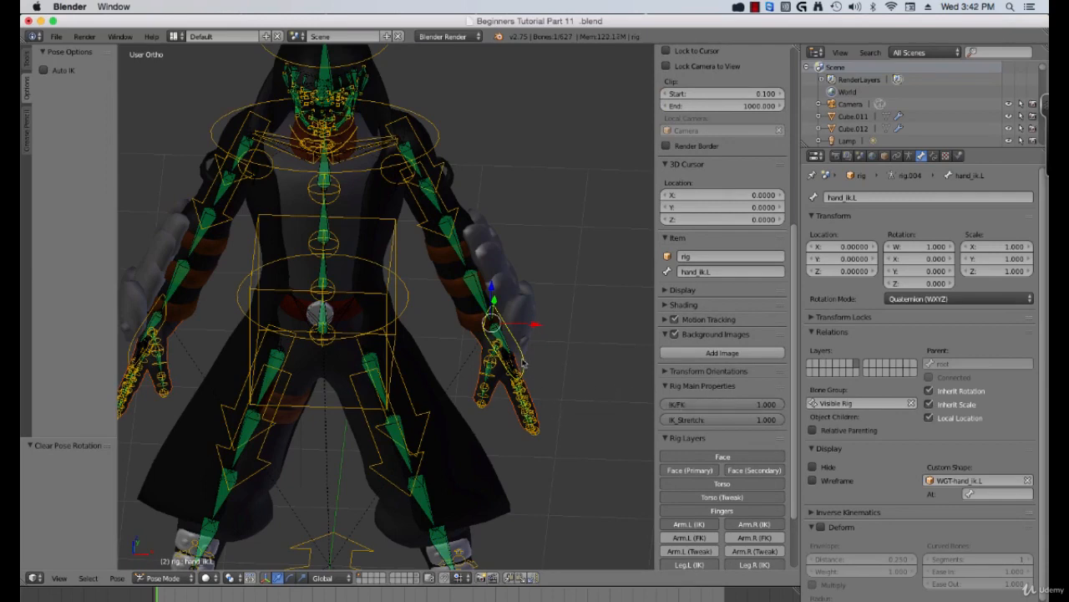
# Try moving the hand_ik.L control away from the body from the front and at an angle, without keeping the moves
pyautogui.press('KP_1')
pyautogui.scroll(-3, 489, 350)
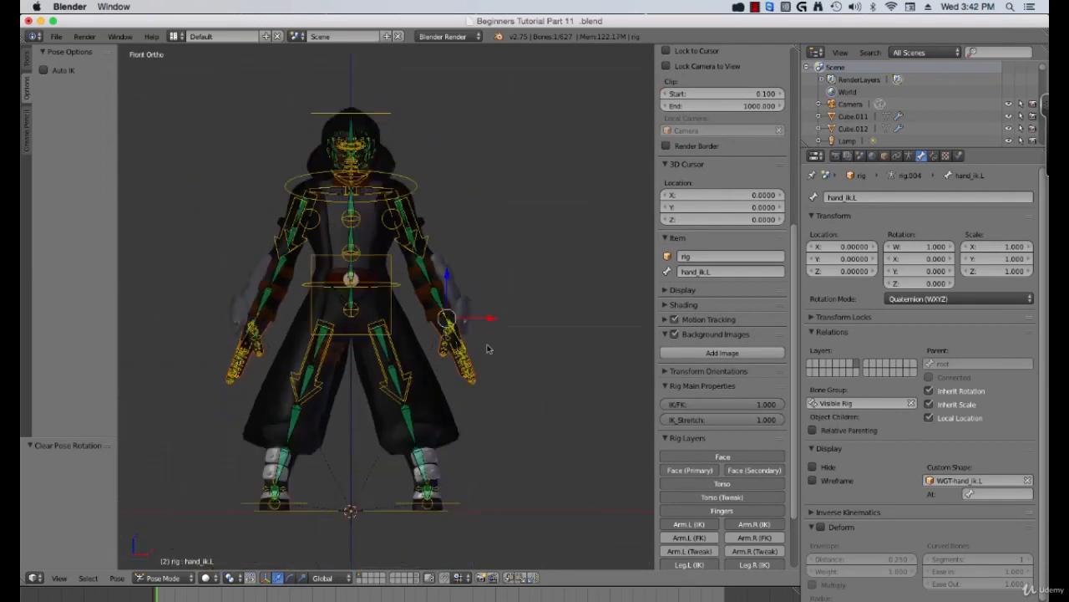
pyautogui.press('g')
pyautogui.rightClick(495, 347)
pyautogui.press('g')
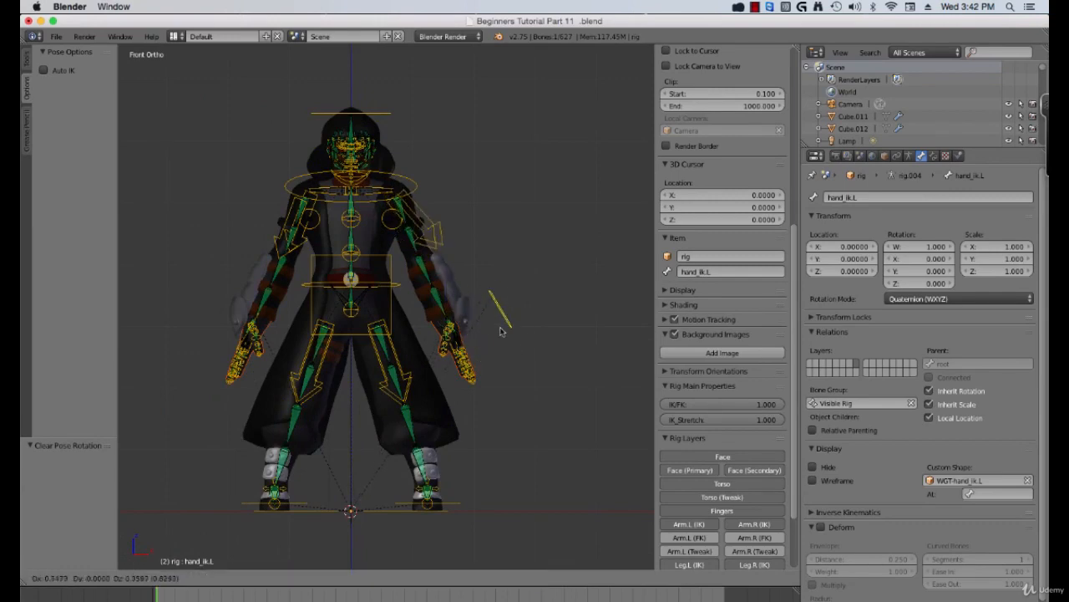
pyautogui.rightClick(499, 329)
pyautogui.scroll(3, 494, 346)
pyautogui.moveTo(494, 352)
pyautogui.mouseDown(button='middle')
pyautogui.moveTo(431, 364)
pyautogui.moveTo(501, 365)
pyautogui.mouseUp(button='middle')
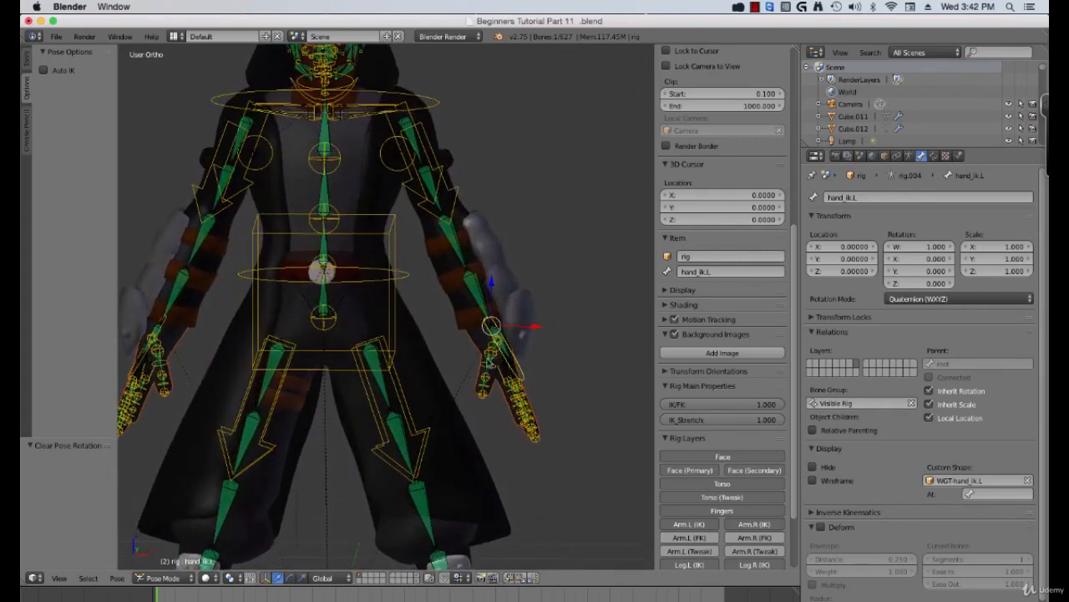
pyautogui.press('g')
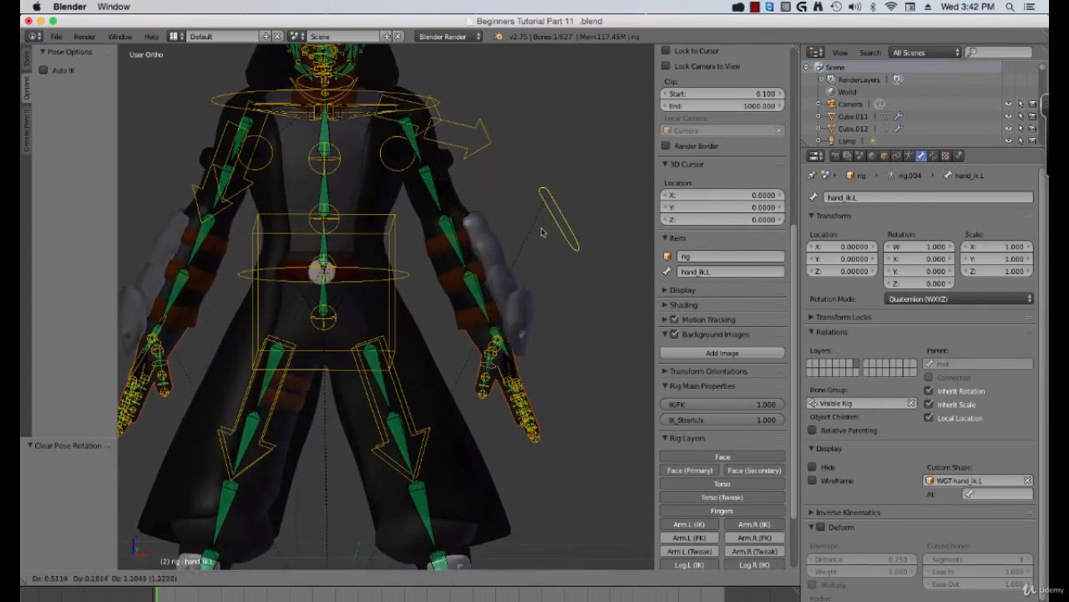
pyautogui.rightClick(540, 232)
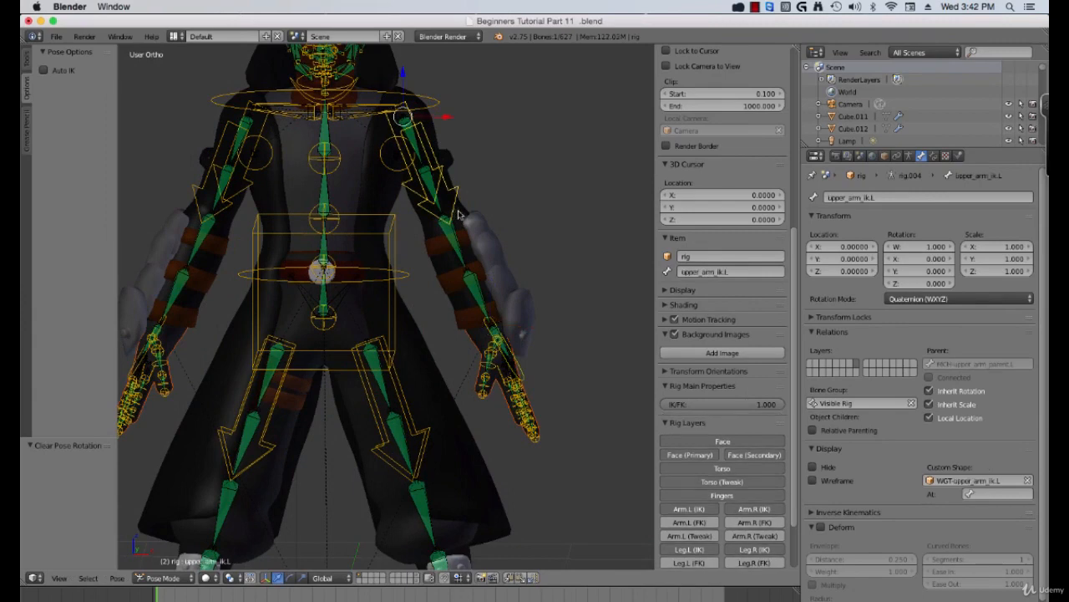
# Switch to Object Mode, select the coat mesh Cube.005 and remove its Armature modifier
pyautogui.hotkey('ctrl', 'Tab')
pyautogui.rightClick(457, 215)
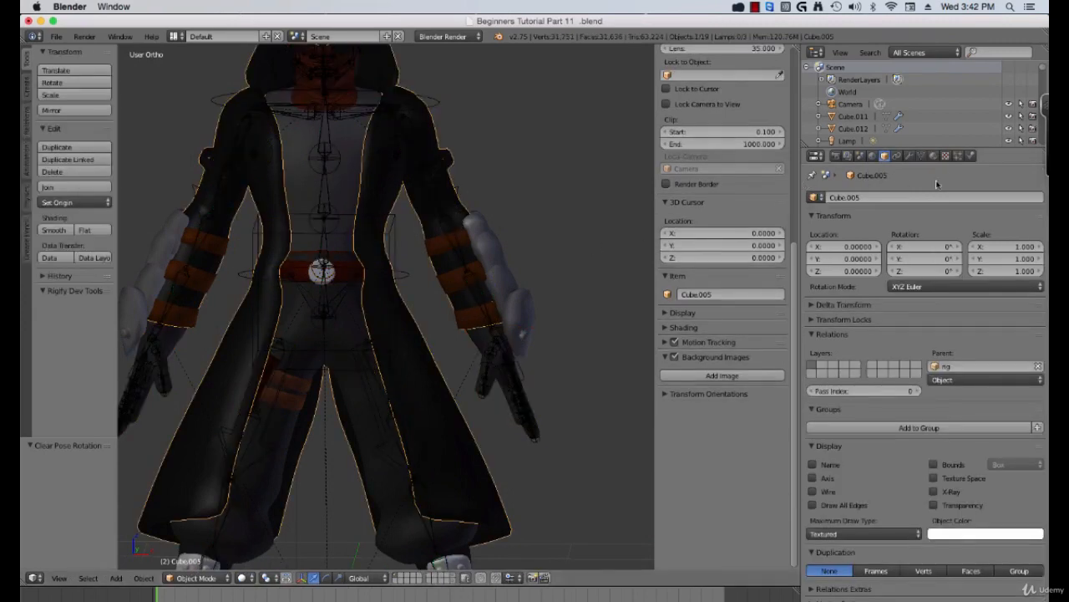
pyautogui.click(911, 157)
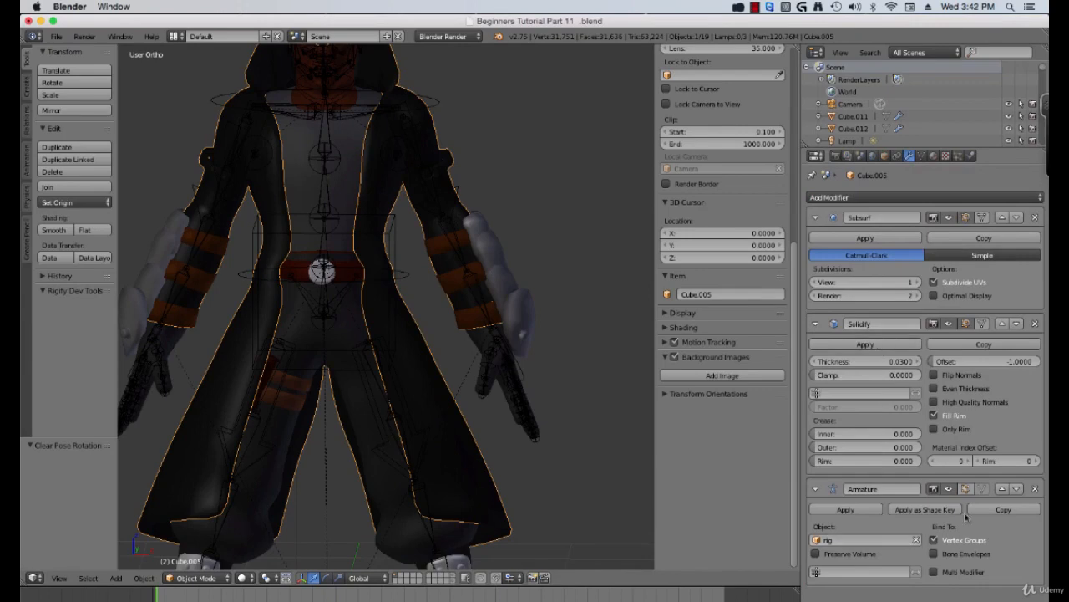
pyautogui.click(1036, 489)
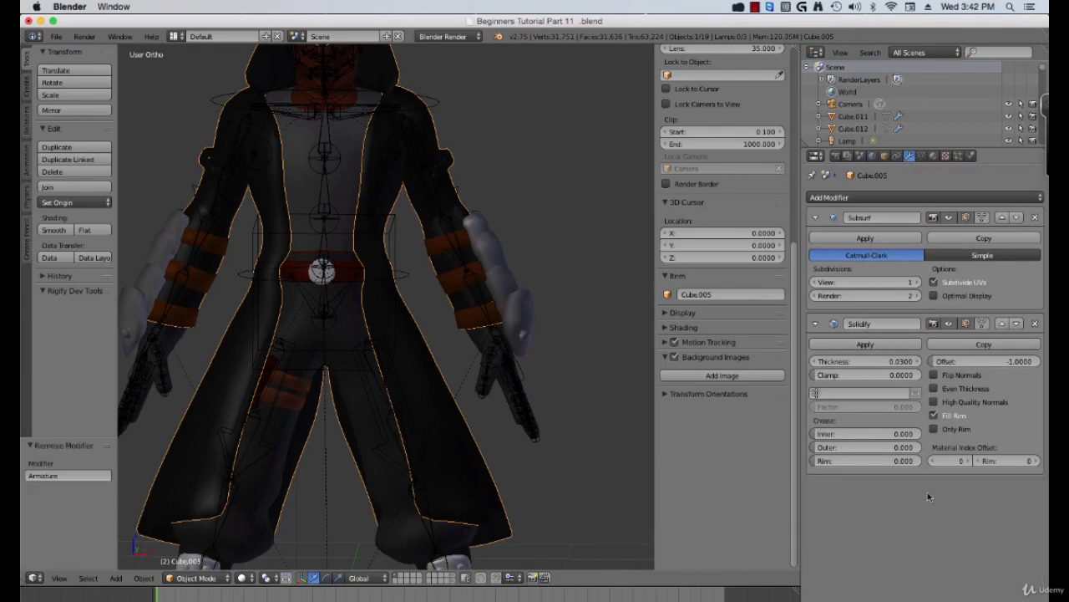
# Parent the coat mesh to the rig with automatic weights
pyautogui.rightClick(459, 248)
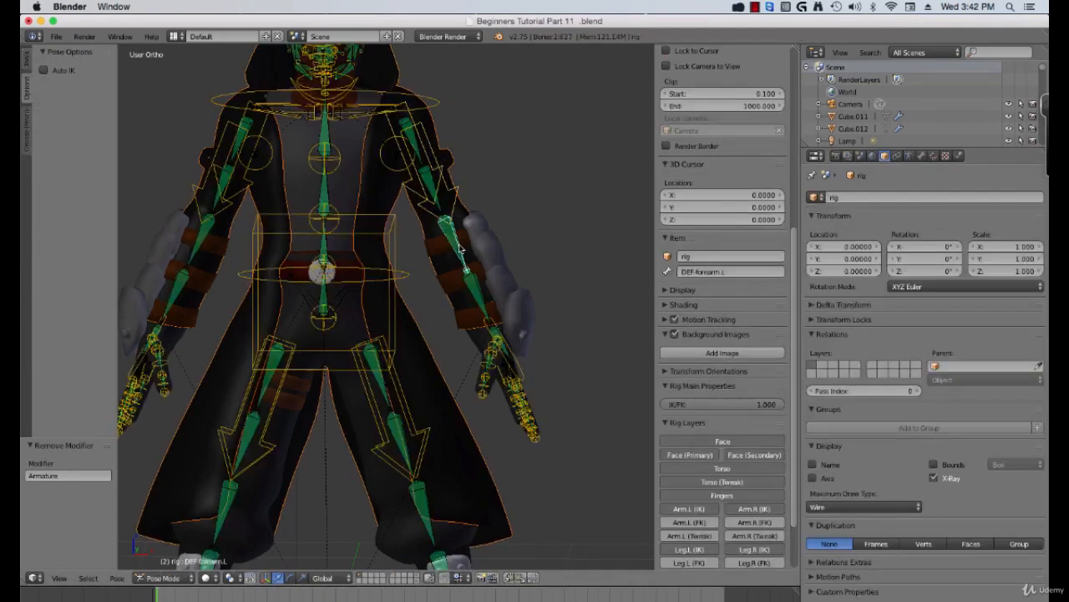
pyautogui.hotkey('ctrl', 'p')
pyautogui.click(460, 248)
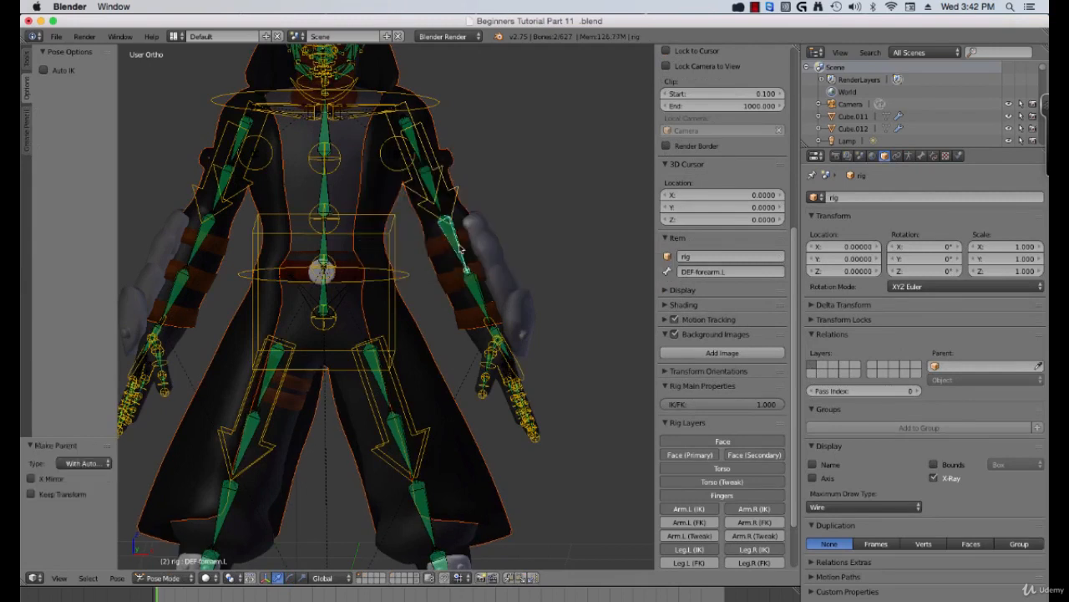
# Try moving the hand_ik.L control without keeping the move, and set the left arm's IK/FK value to 0.000
pyautogui.rightClick(491, 327)
pyautogui.press('g')
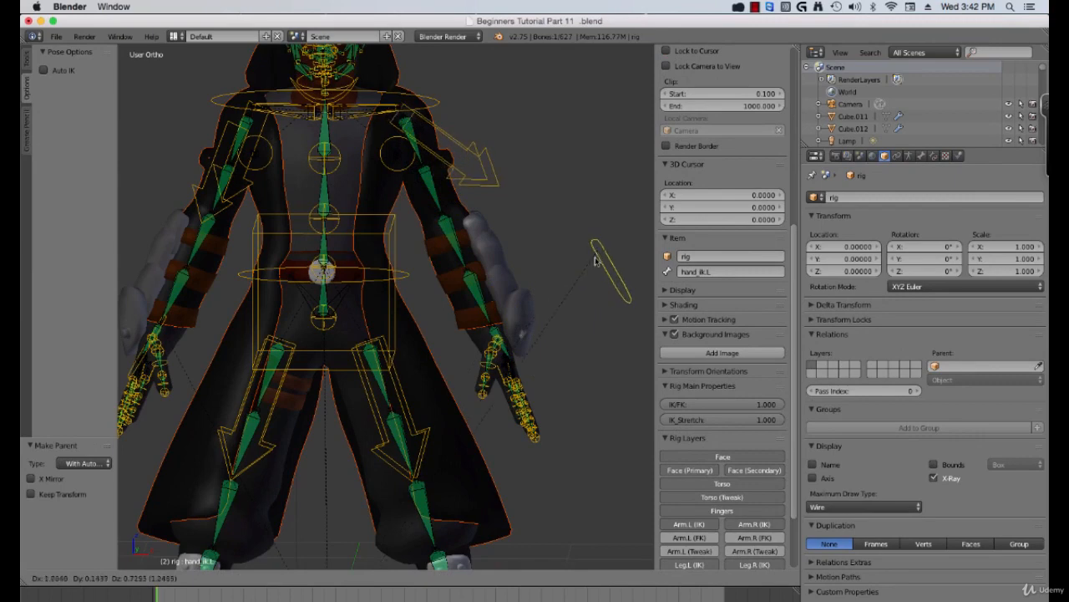
pyautogui.rightClick(643, 391)
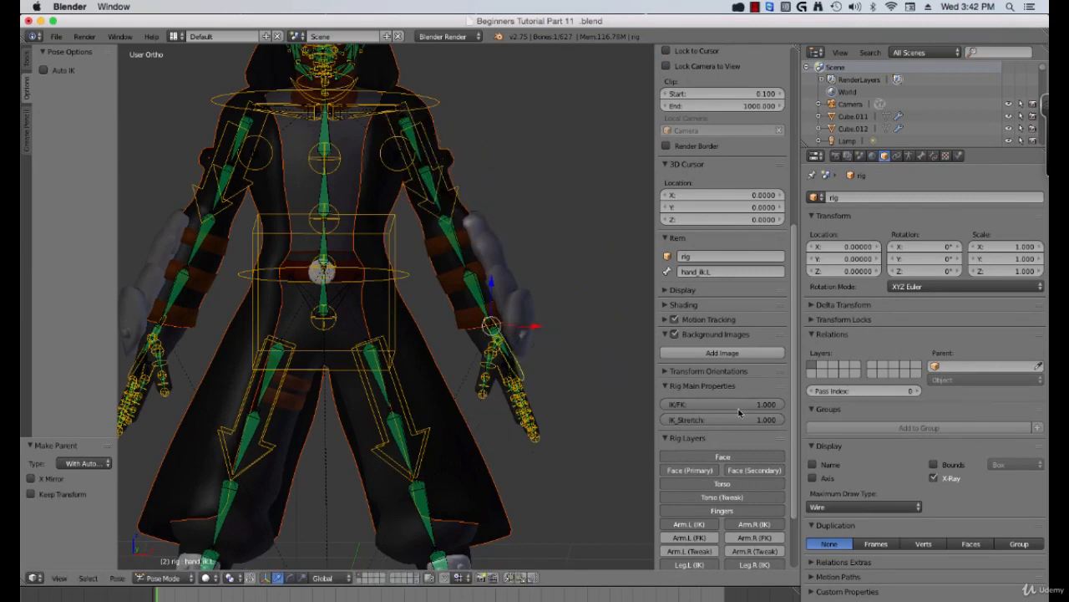
pyautogui.moveTo(739, 408); pyautogui.dragTo(622, 408)
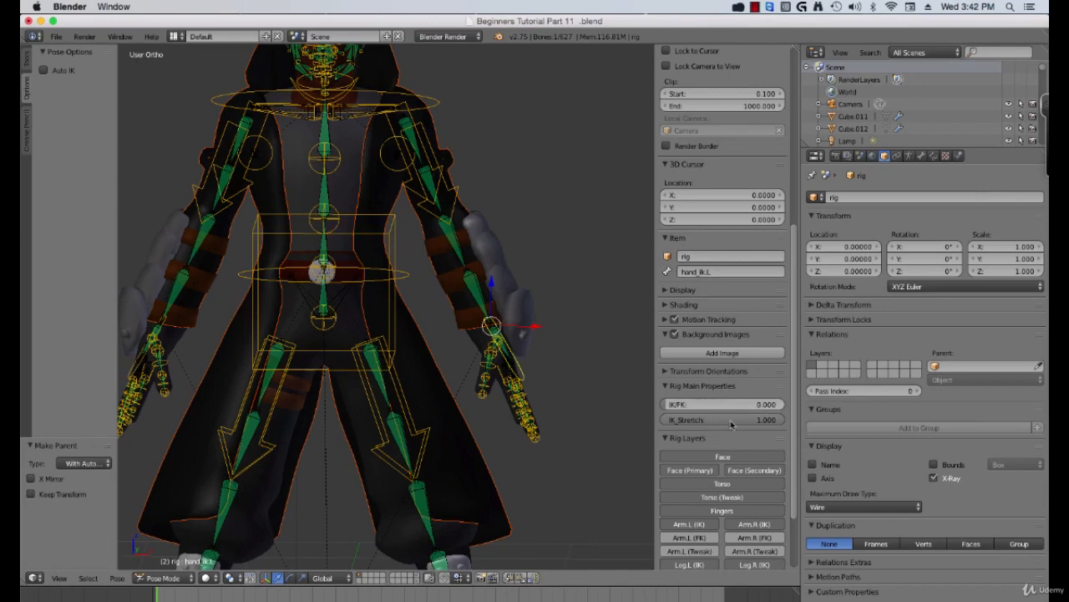
# Try pulling the hand_ik.L control far out to the side to test the arm and coat deformation, without keeping the move
pyautogui.press('g')
pyautogui.rightClick(578, 366)
pyautogui.scroll(-4, 472, 318)
pyautogui.press('g')
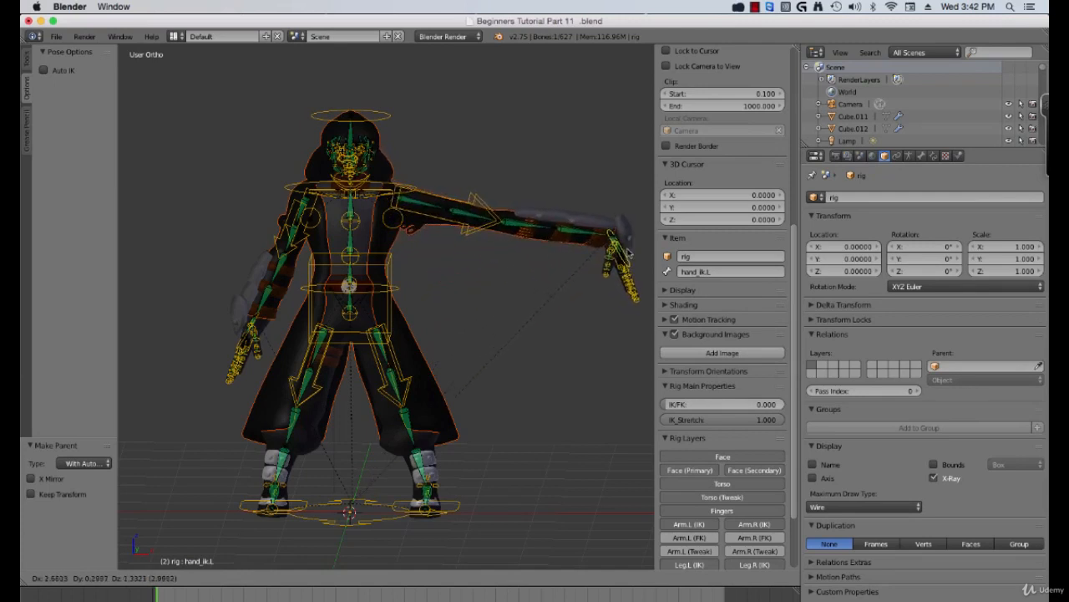
pyautogui.rightClick(566, 243)
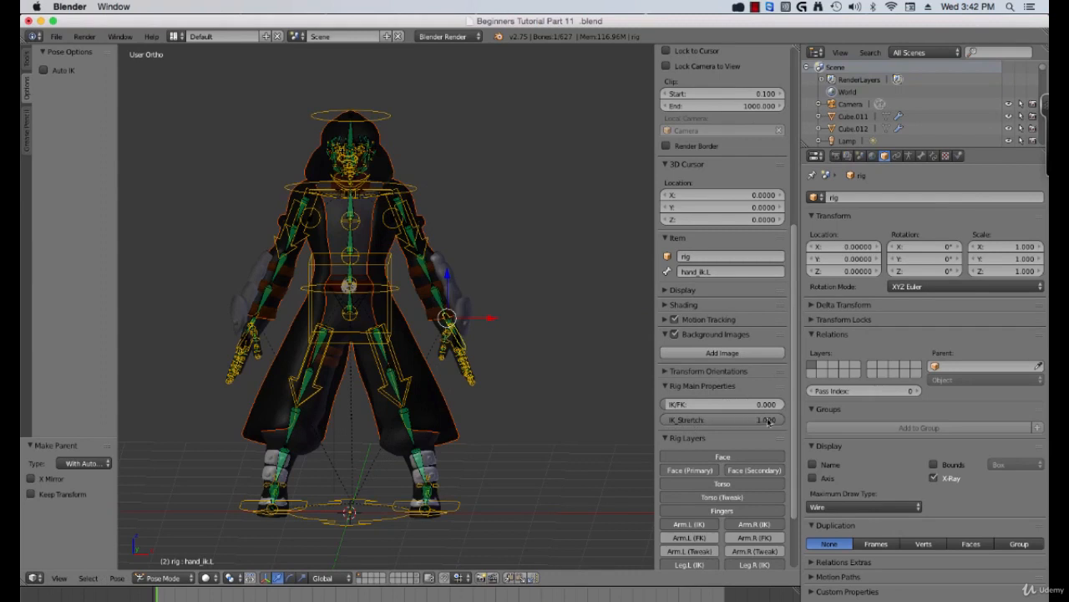
# Test moving the hand_ik.L control with IK_Stretch at 0.000, and restore IK_Stretch to 1.000
pyautogui.moveTo(768, 421); pyautogui.dragTo(665, 420)
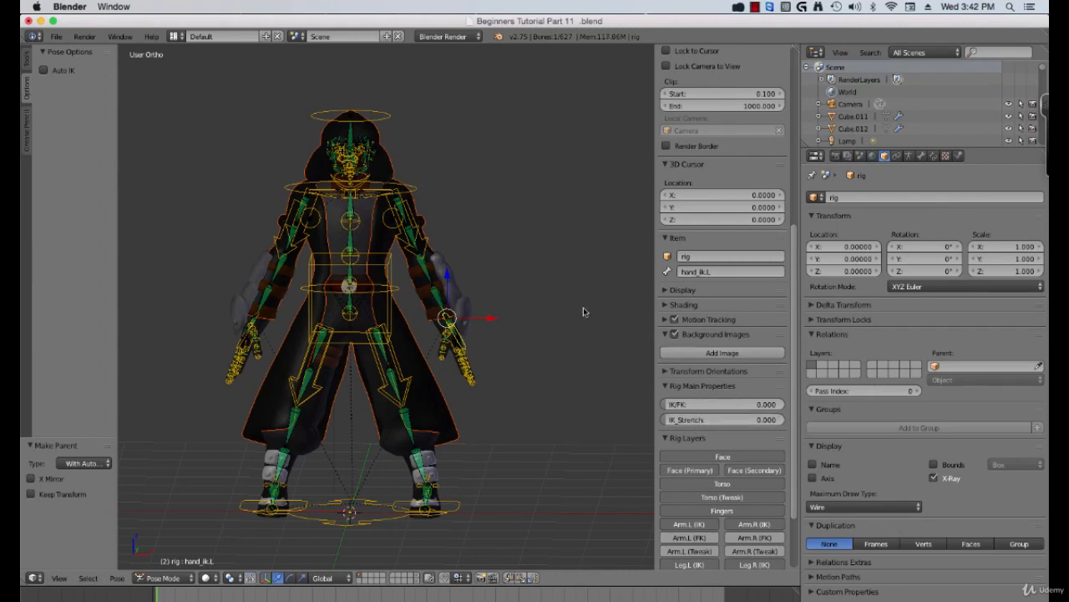
pyautogui.press('g')
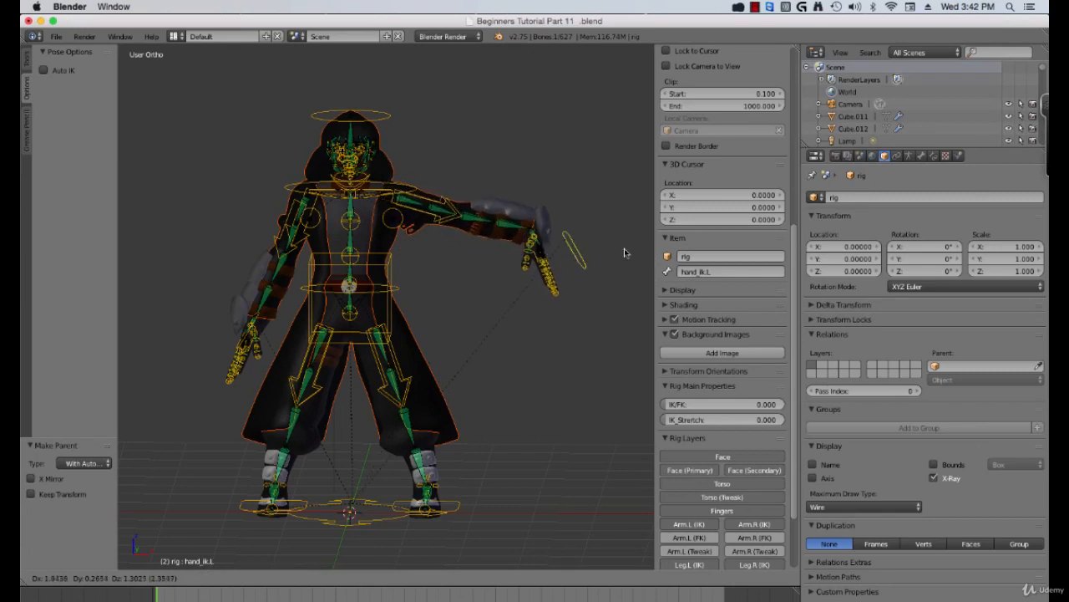
pyautogui.rightClick(618, 250)
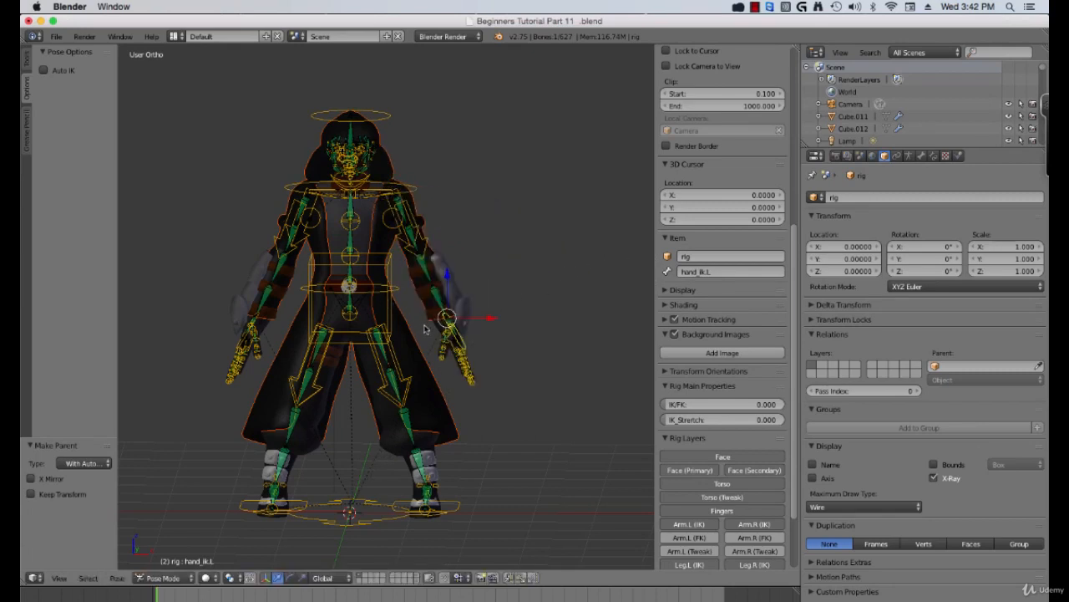
pyautogui.moveTo(668, 419); pyautogui.dragTo(784, 418)
# Select the foot_heel_ik.L control and try rotating the left heel in the side view, without keeping the rotation
pyautogui.moveTo(434, 288); pyautogui.dragTo(386, 284, button='middle')
pyautogui.press('KP_1')
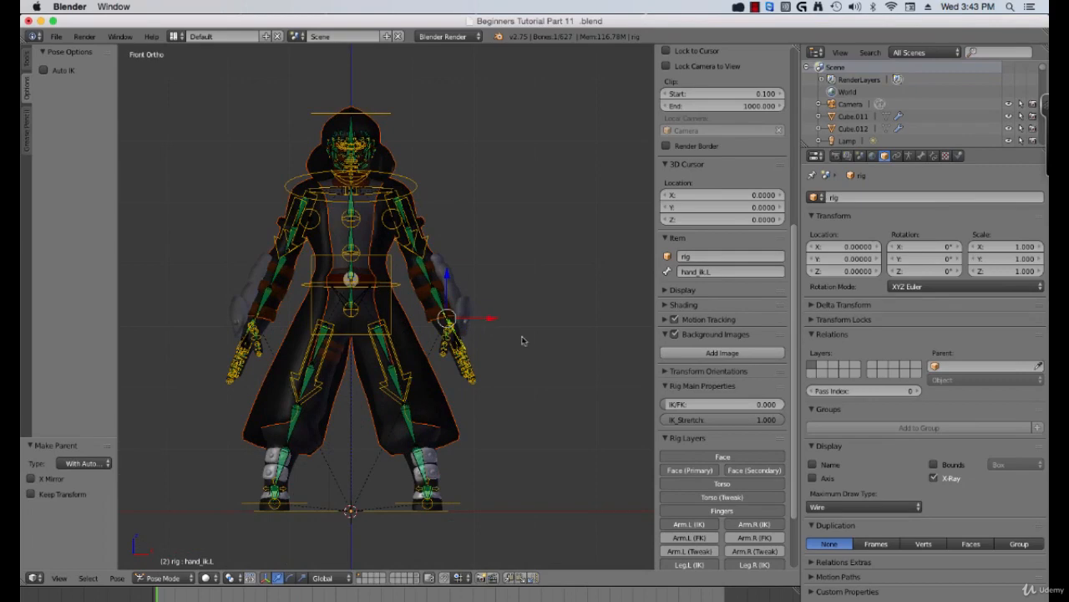
pyautogui.scroll(3, 487, 342)
pyautogui.moveTo(451, 386)
pyautogui.keyDown('shift'); pyautogui.mouseDown(button='middle')
pyautogui.moveTo(418, 278)
pyautogui.moveTo(447, 276)
pyautogui.moveTo(426, 404)
pyautogui.moveTo(431, 388)
pyautogui.mouseUp(button='middle'); pyautogui.keyUp('shift')
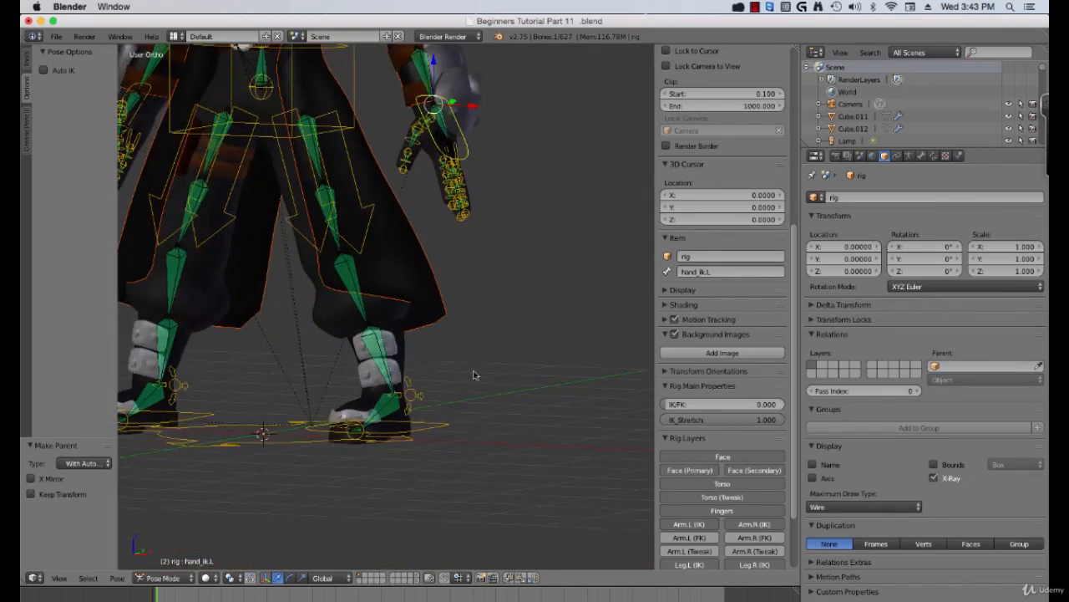
pyautogui.moveTo(506, 359); pyautogui.dragTo(410, 394, button='middle')
pyautogui.rightClick(408, 383)
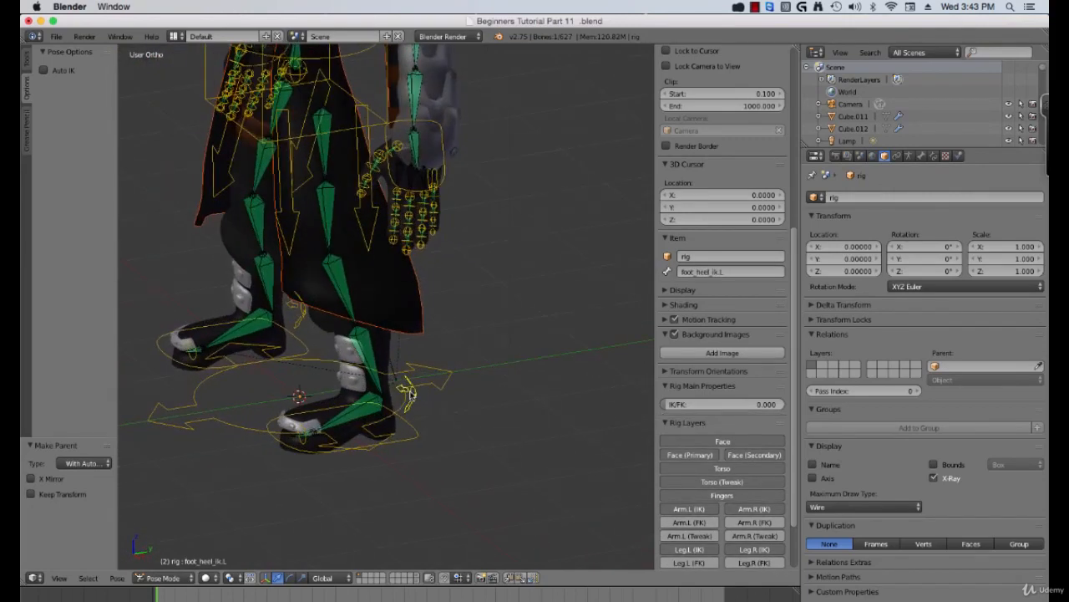
pyautogui.press('KP_3')
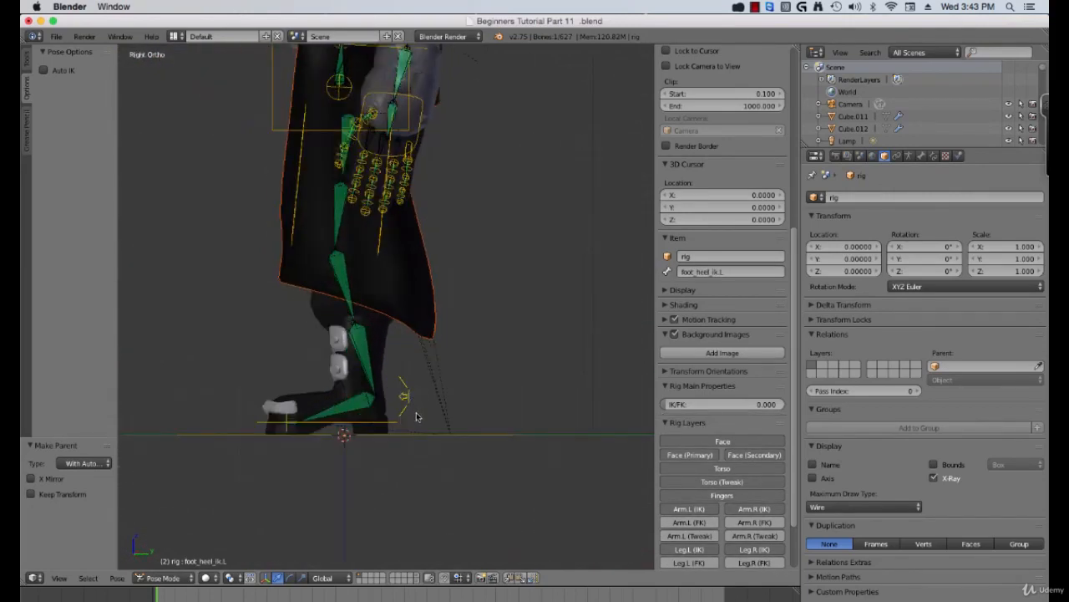
pyautogui.press('r')
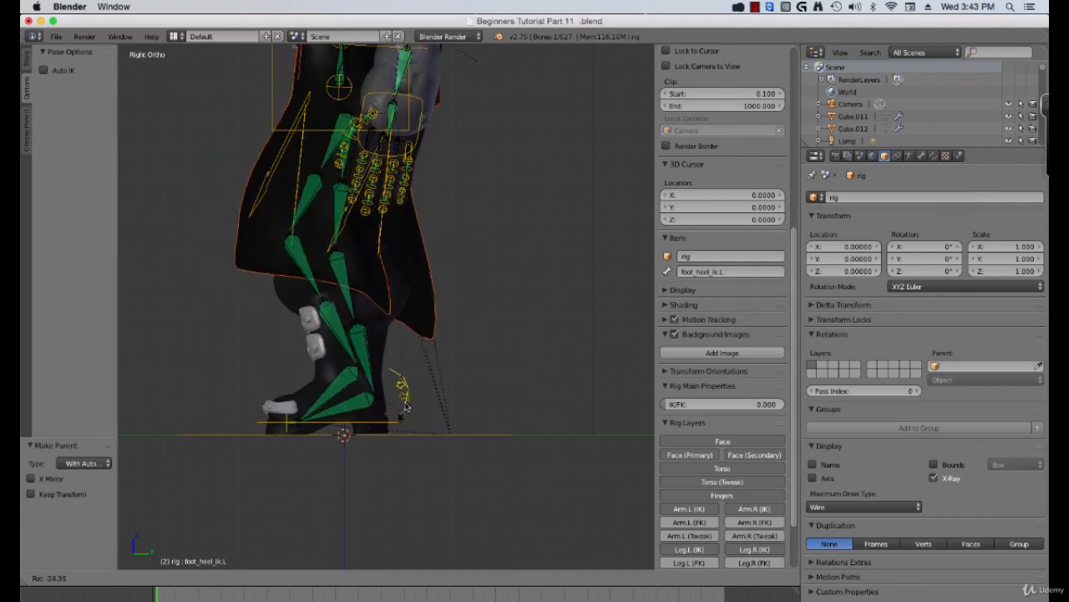
pyautogui.press('Escape')
# Select the foot_ik.L control and set the left leg's IK/FK value to 1.000
pyautogui.moveTo(448, 434); pyautogui.dragTo(416, 426, button='middle')
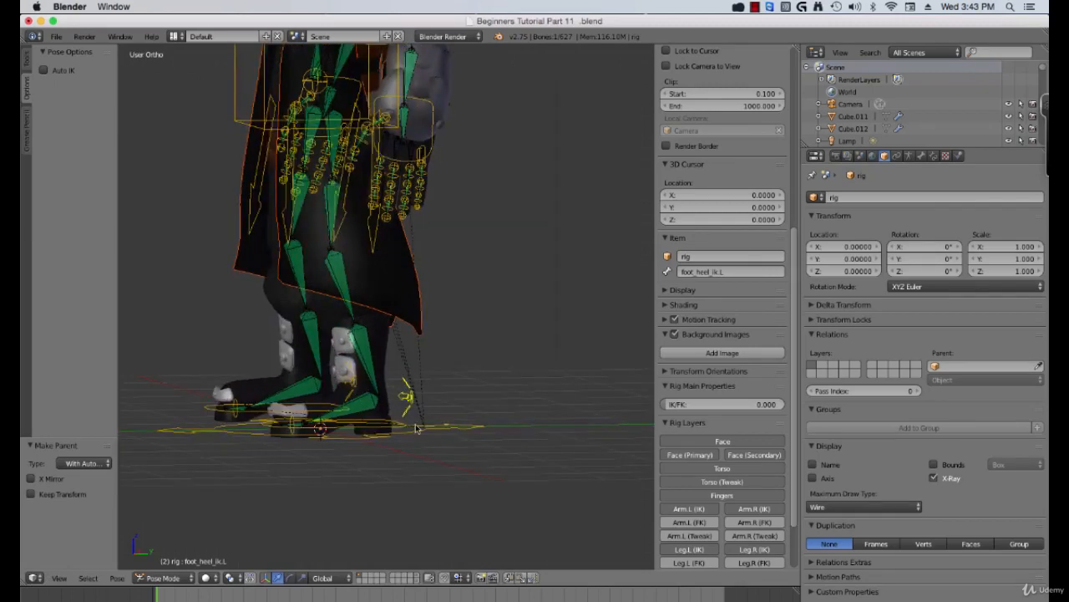
pyautogui.rightClick(396, 428)
pyautogui.rightClick(395, 430)
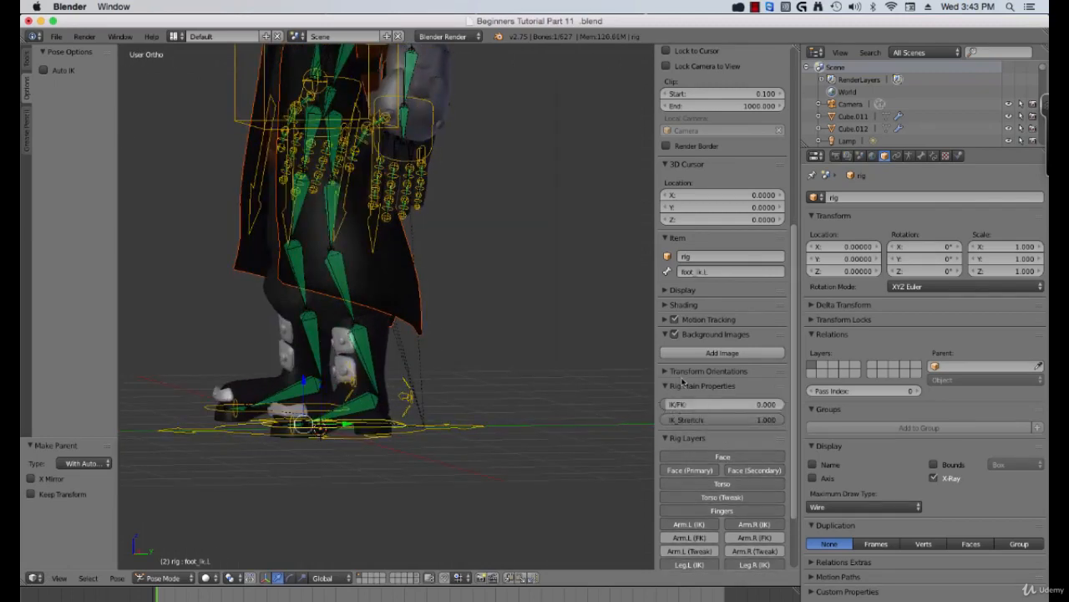
pyautogui.moveTo(673, 406); pyautogui.dragTo(786, 406)
pyautogui.scroll(-3, 680, 490)
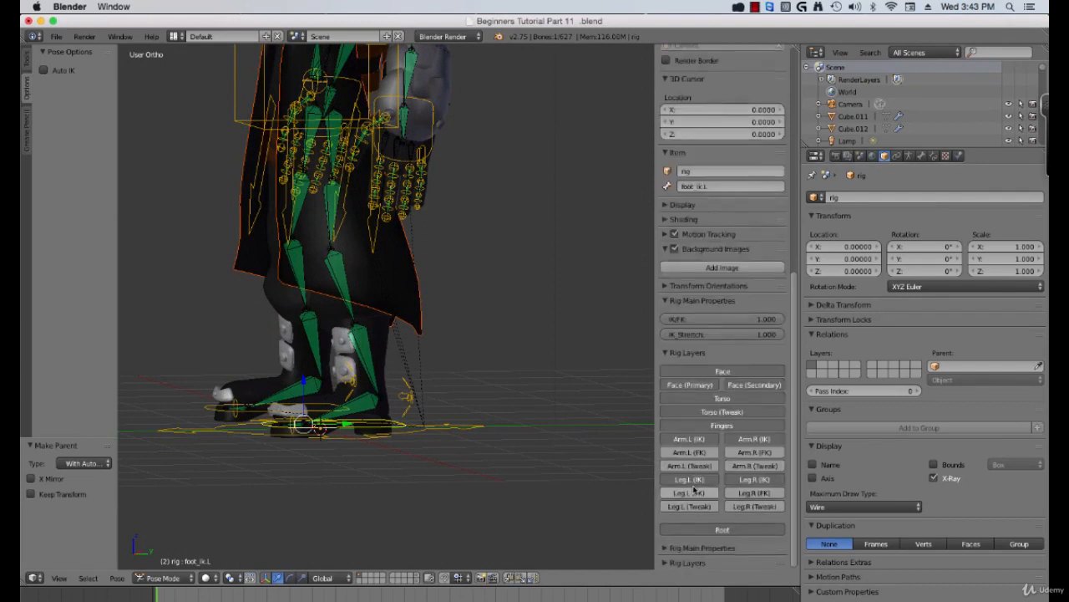
pyautogui.click(763, 480)
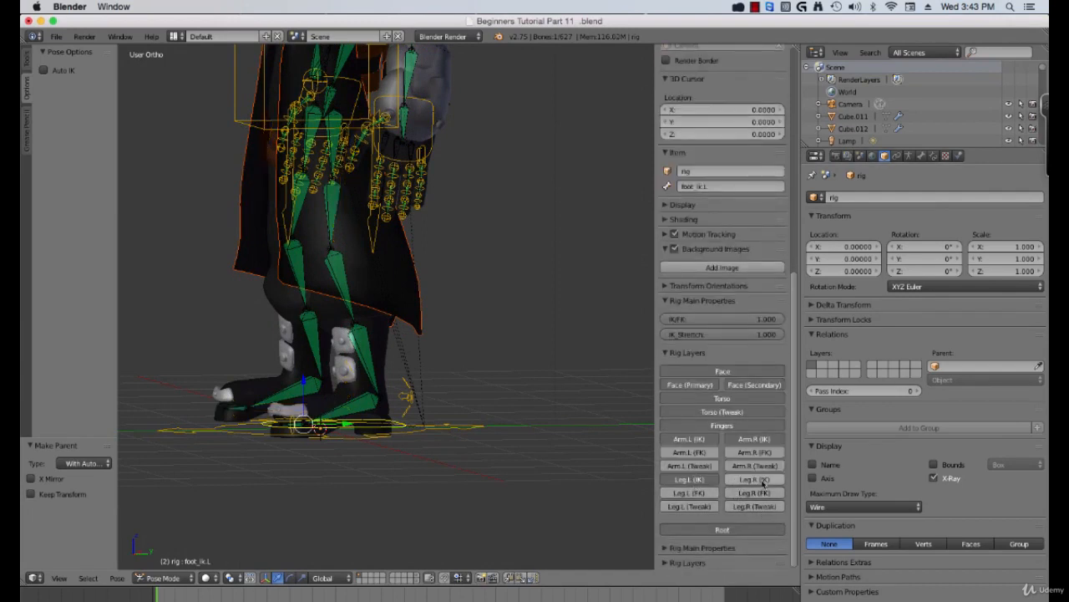
pyautogui.click(759, 492)
pyautogui.moveTo(454, 452); pyautogui.dragTo(633, 437, button='middle')
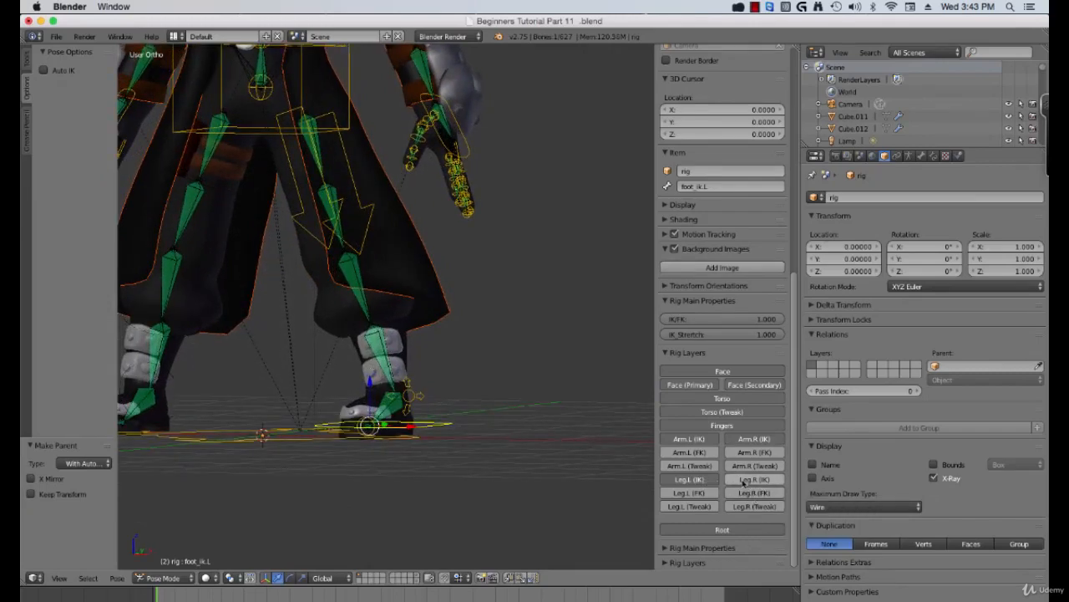
# Replace the visible Leg.L (IK) layer with Leg.L (FK), and select the foot_fk.L control at the left ankle
pyautogui.click(700, 481)
pyautogui.click(691, 481)
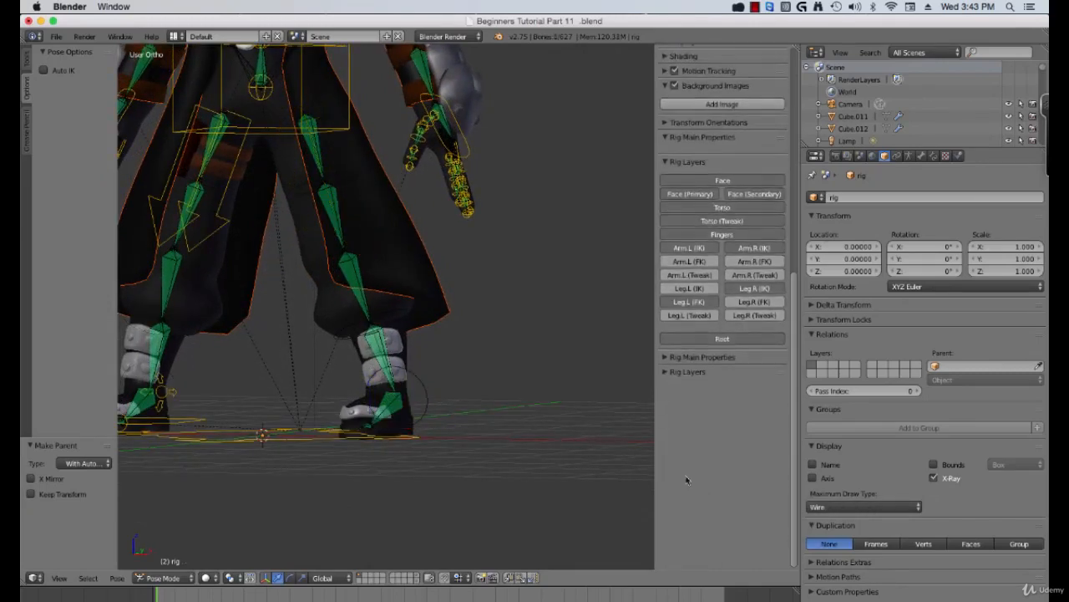
pyautogui.moveTo(509, 435); pyautogui.dragTo(392, 428, button='middle')
pyautogui.rightClick(387, 397)
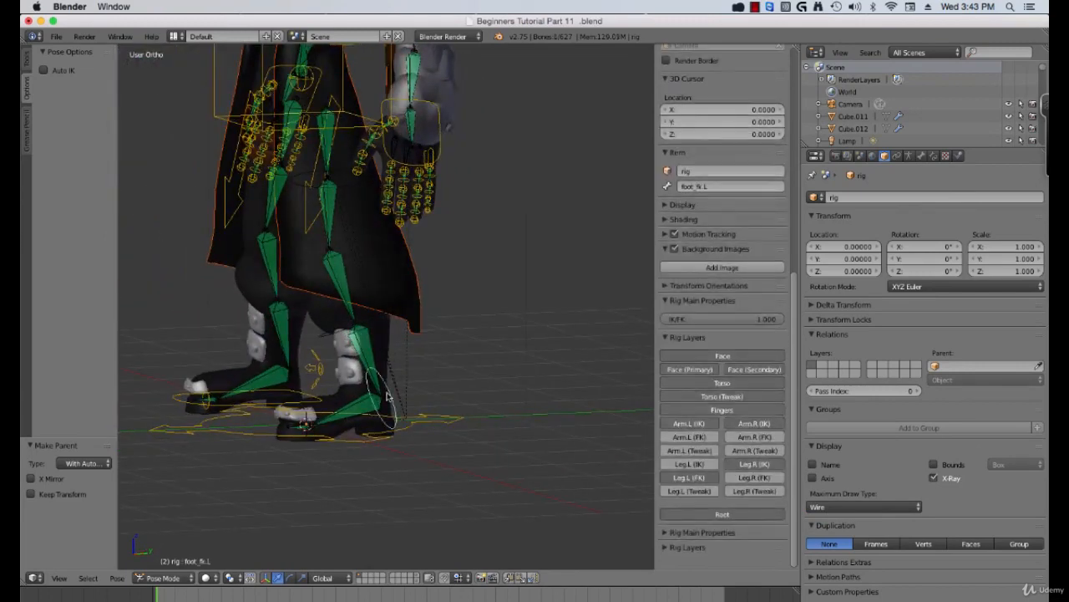
# Test rotating the foot_fk.L control in the right side view without keeping the rotation
pyautogui.press('KP_3')
pyautogui.press('r')
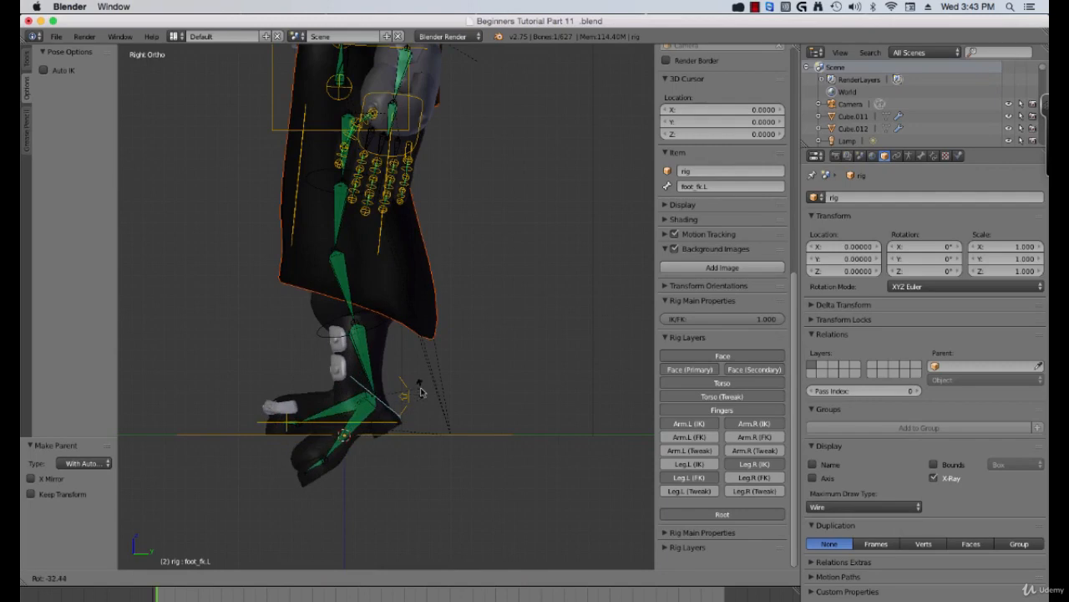
pyautogui.rightClick(420, 387)
# Select the toe.R control in the side view and try rotating the right toes without keeping the rotation
pyautogui.rightClick(289, 419)
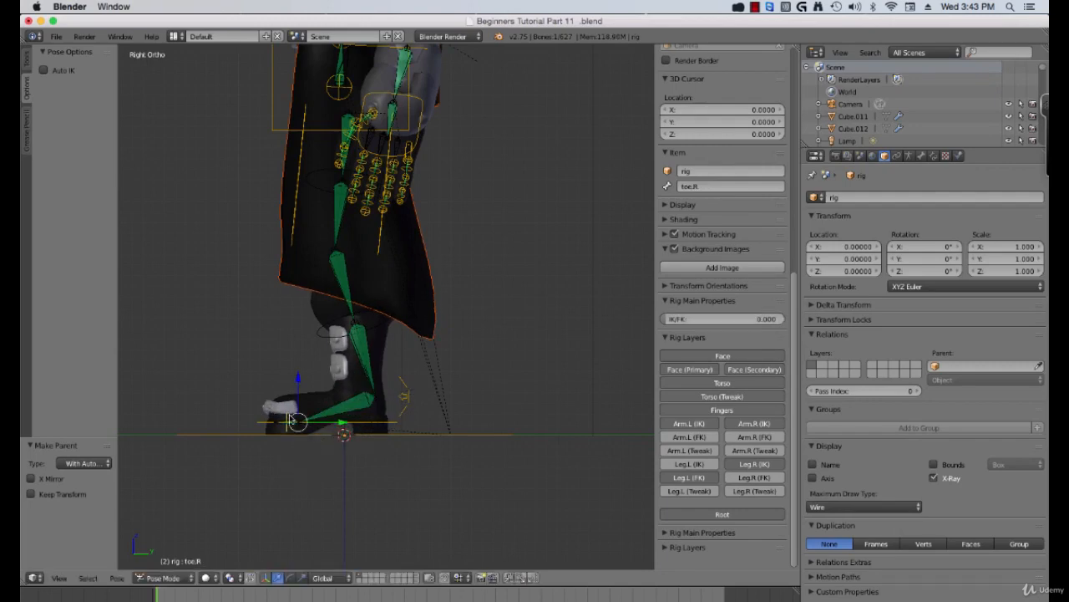
pyautogui.press('r')
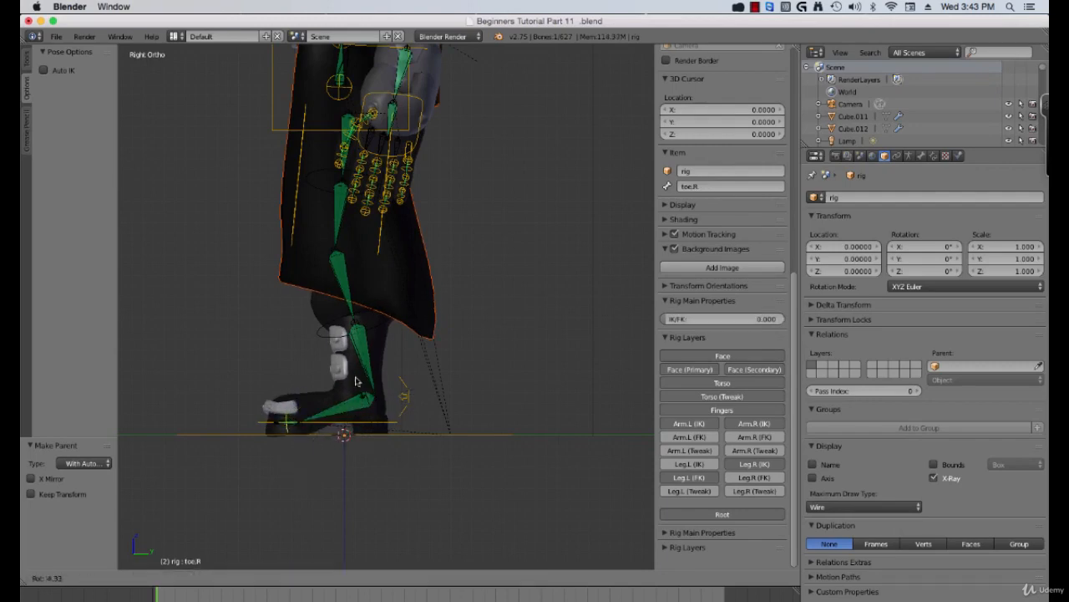
pyautogui.rightClick(334, 381)
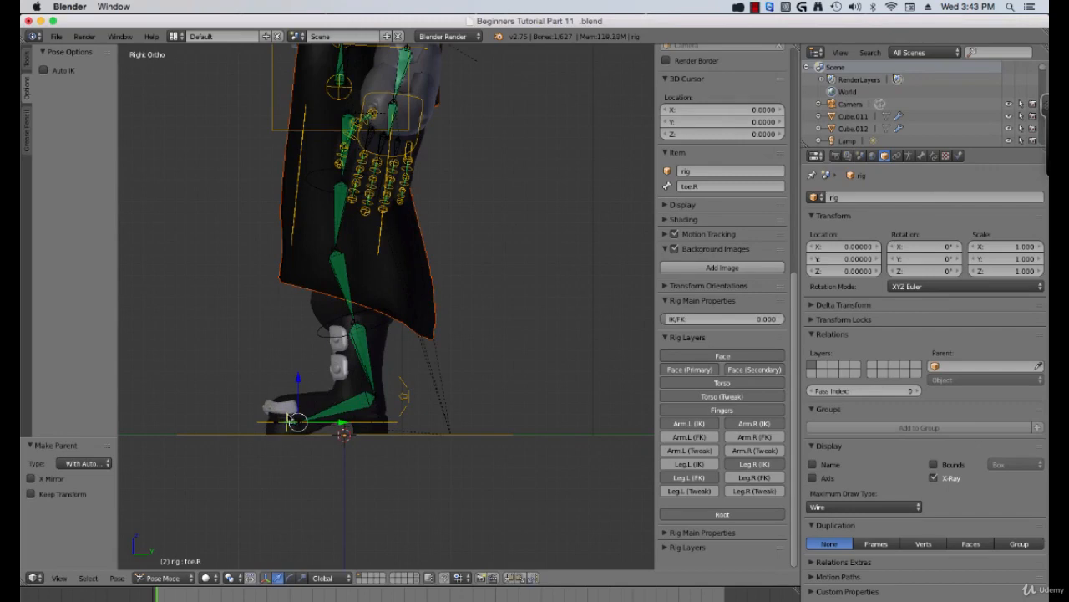
pyautogui.press('r')
# Select the DEF-foot.L bone near the left toes and try rotating it
pyautogui.moveTo(331, 433); pyautogui.dragTo(305, 461, button='middle')
pyautogui.rightClick(310, 435)
pyautogui.rightClick(387, 432)
pyautogui.rightClick(360, 455)
pyautogui.rightClick(360, 455)
pyautogui.scroll(1, 360, 456)
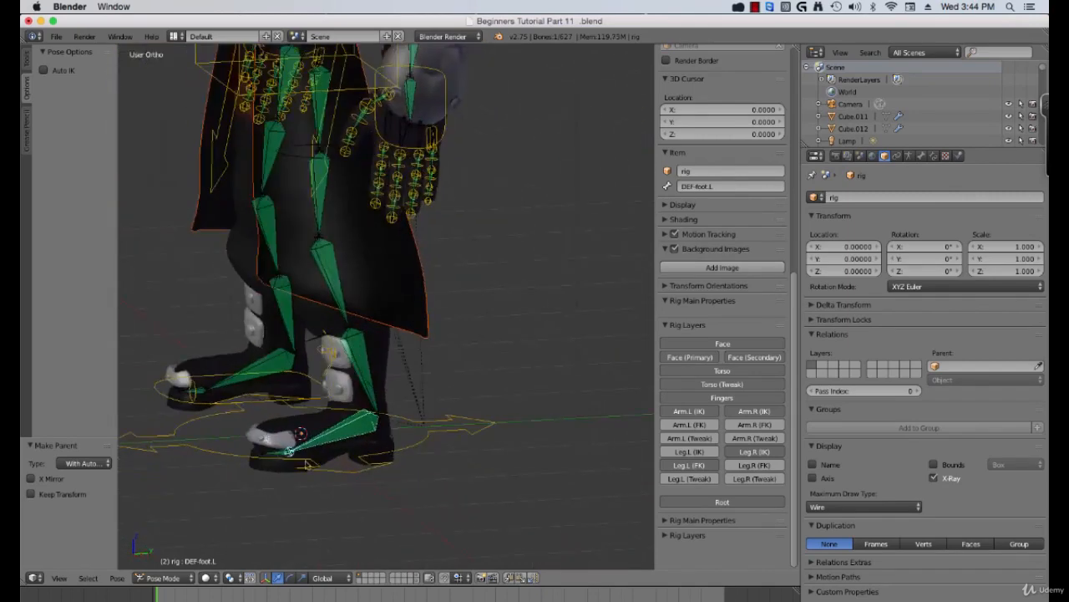
pyautogui.press('r')
pyautogui.rightClick(327, 405)
# Reselect the foot_fk.L control at the left ankle and test rotating the foot from an angled view, without keeping the rotation
pyautogui.scroll(1, 328, 405)
pyautogui.moveTo(328, 405); pyautogui.dragTo(363, 458, button='middle')
pyautogui.rightClick(401, 421)
pyautogui.rightClick(419, 461)
pyautogui.press('r')
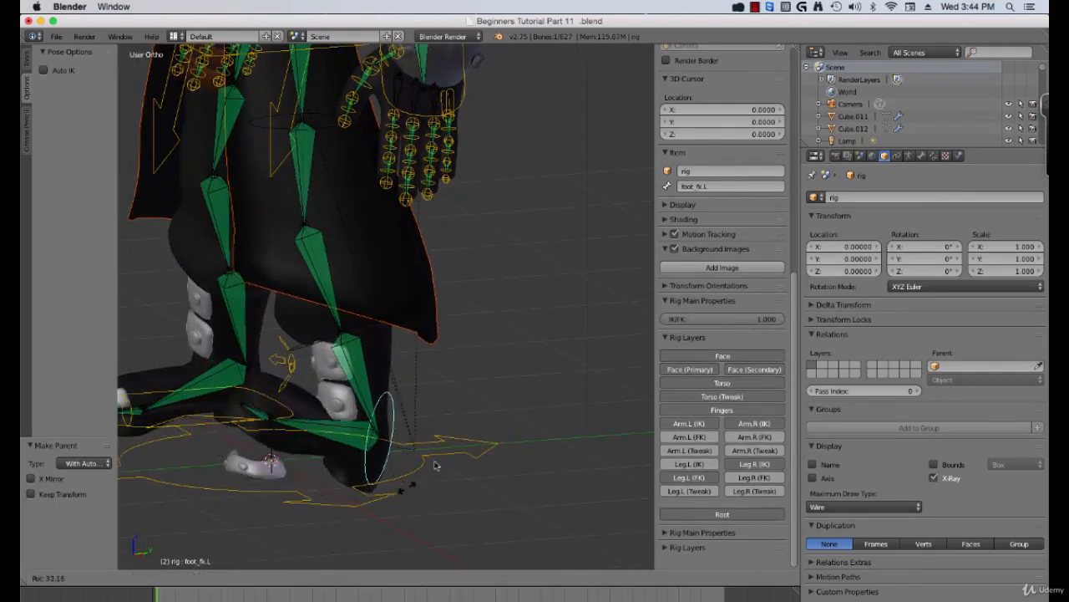
pyautogui.rightClick(442, 438)
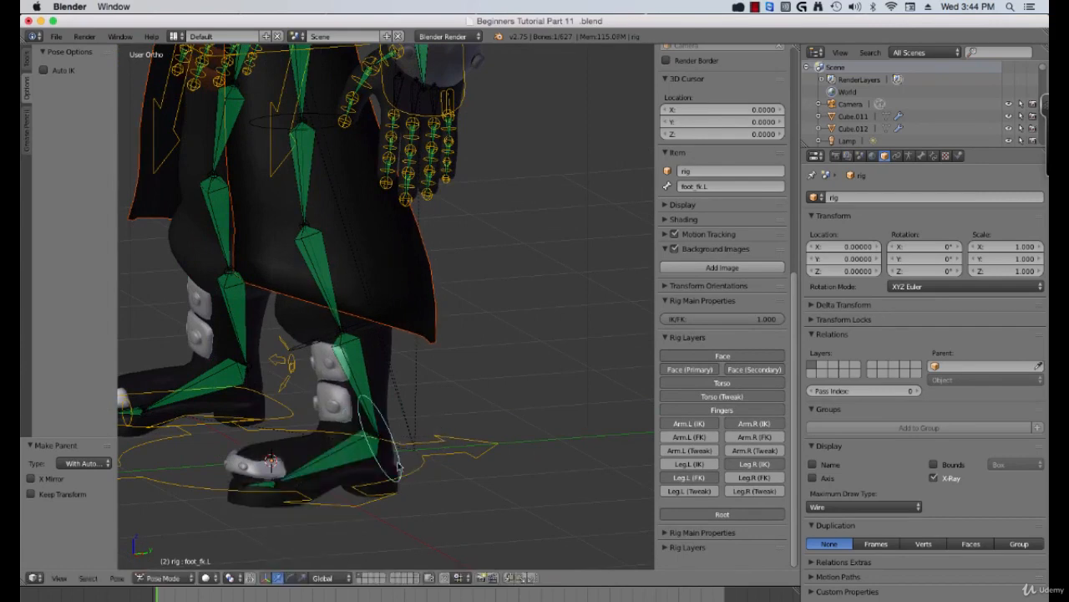
# Show the Leg.L (IK) layer instead of Leg.L (FK), select foot_ik.L, and set its IK/FK value to 0.000
pyautogui.scroll(-3, 376, 452)
pyautogui.moveTo(373, 449); pyautogui.dragTo(458, 456, button='middle')
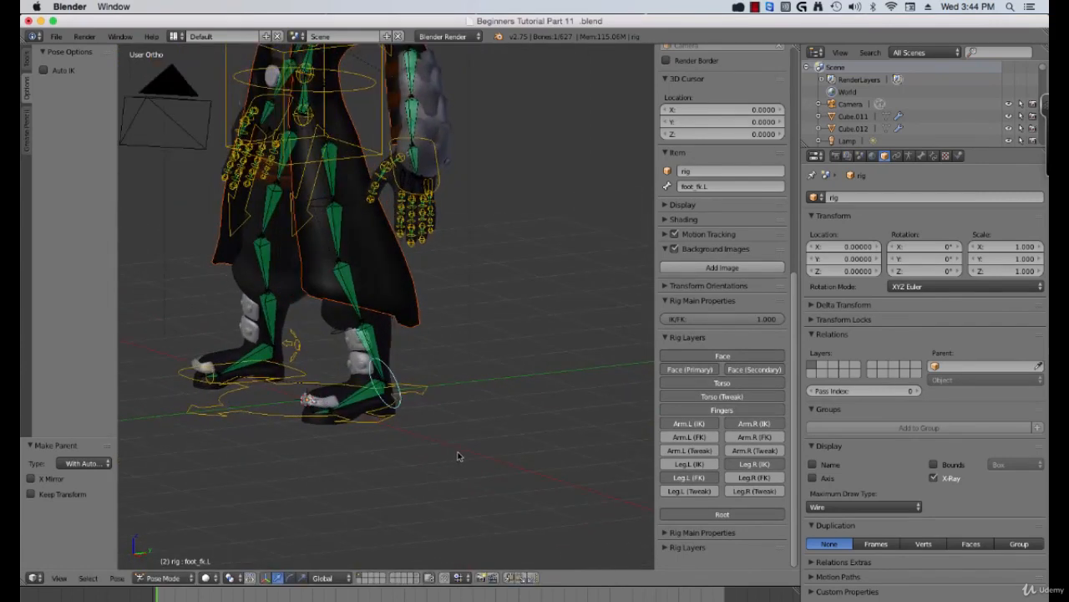
pyautogui.click(698, 466)
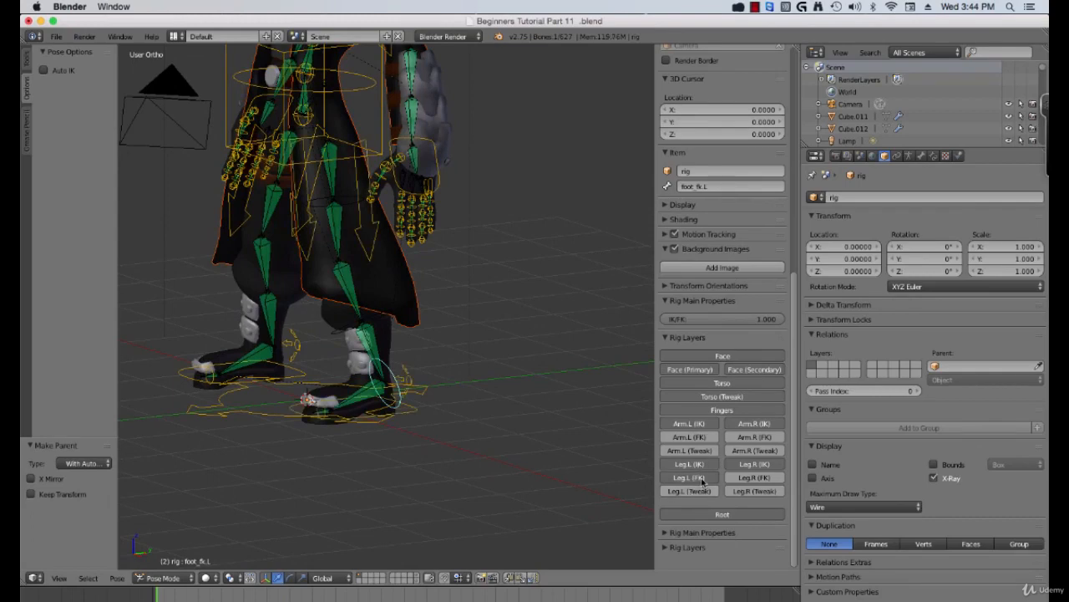
pyautogui.click(701, 478)
pyautogui.moveTo(374, 407); pyautogui.dragTo(422, 430, button='middle')
pyautogui.rightClick(425, 420)
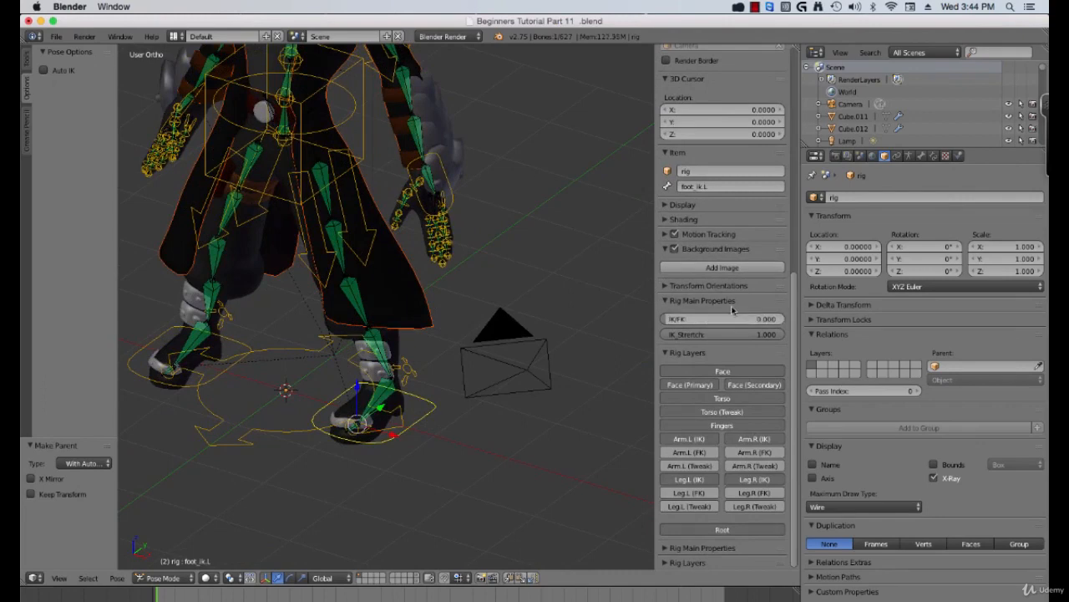
pyautogui.scroll(-2, 537, 367)
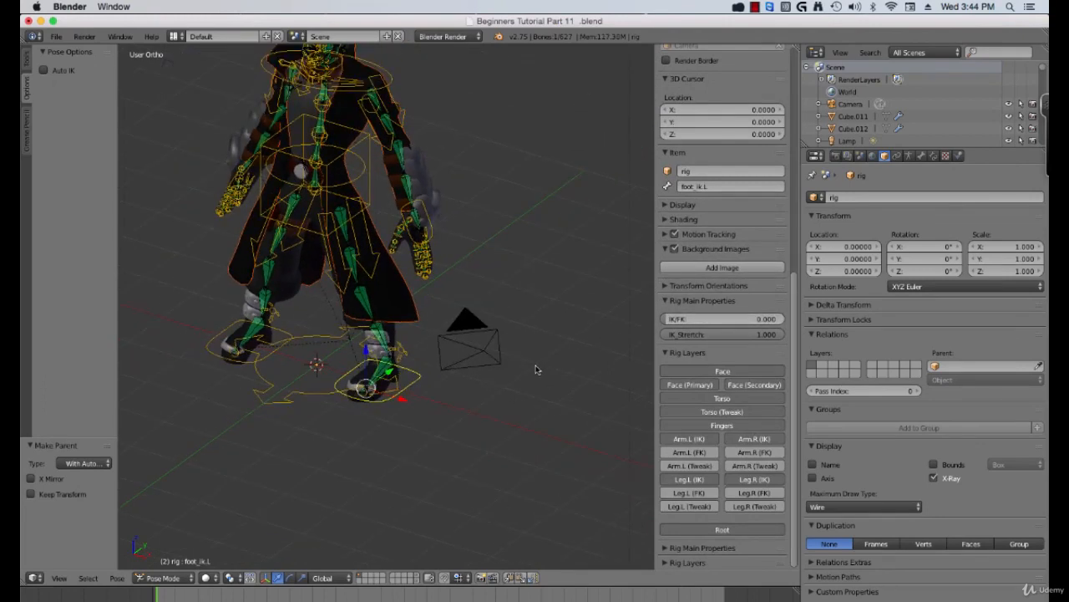
# Select the chest control in the front view and test a slight sideways rotation without keeping it
pyautogui.press('KP_1')
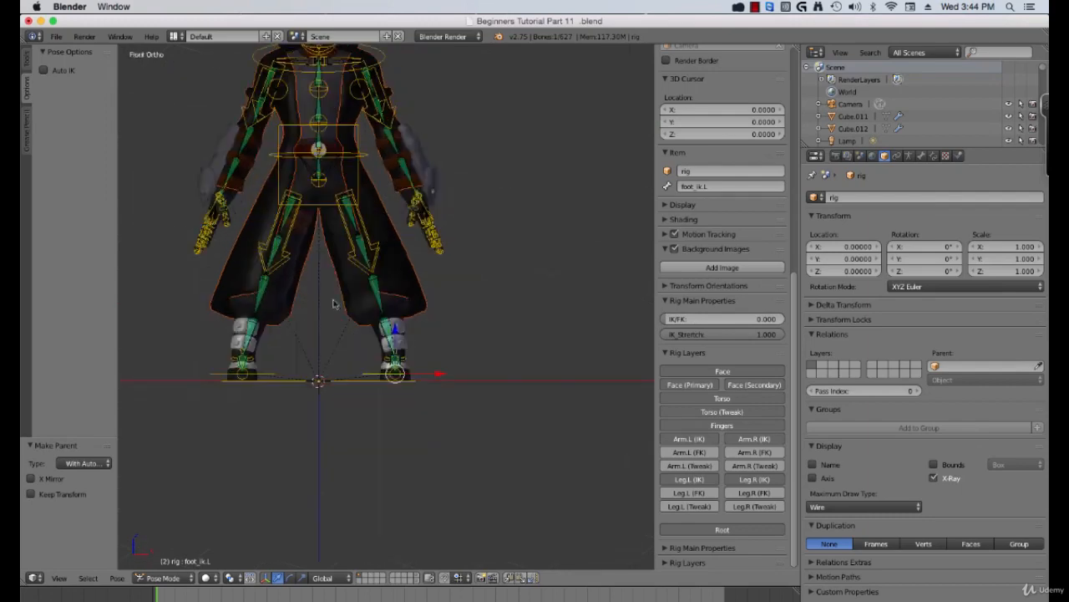
pyautogui.scroll(5, 399, 209)
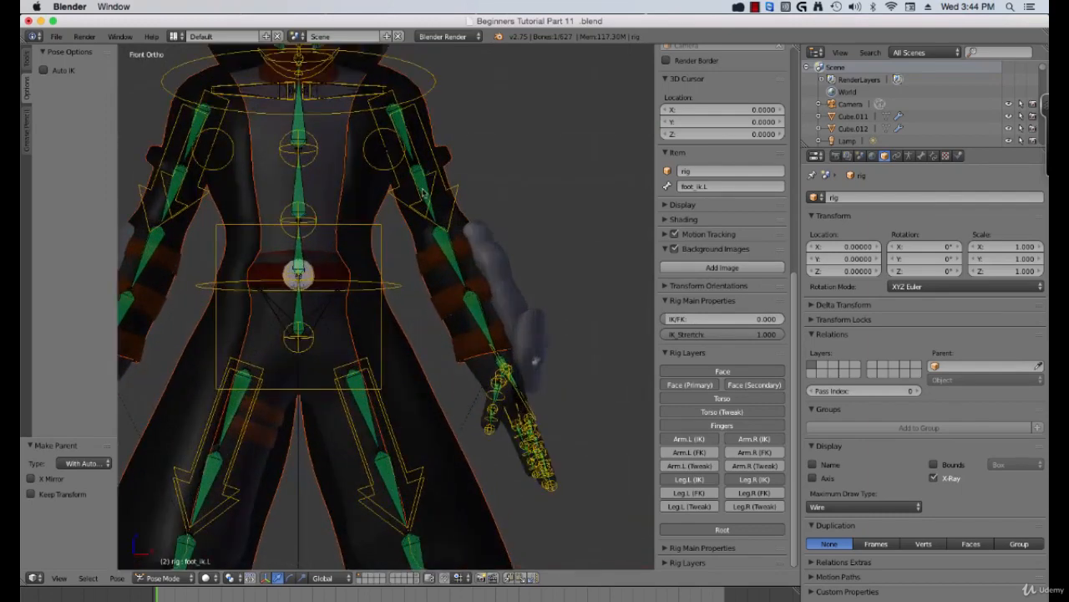
pyautogui.rightClick(474, 220)
pyautogui.scroll(-2, 475, 220)
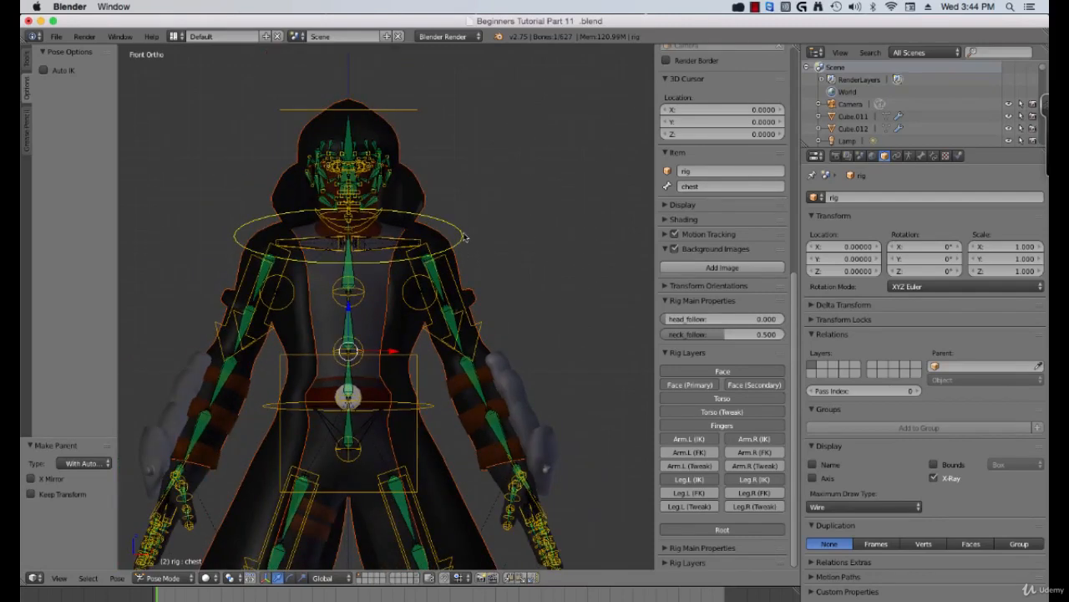
pyautogui.press('r')
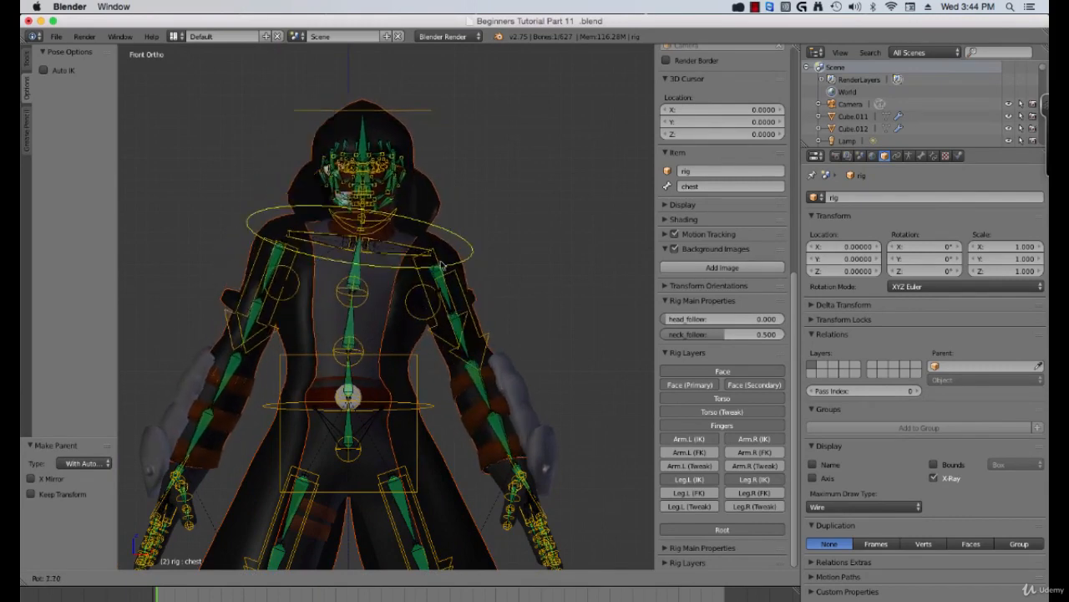
pyautogui.rightClick(461, 315)
# Rotate the chest control about -60.6° in the front view to bend the upper body sideways
pyautogui.scroll(-1, 519, 449)
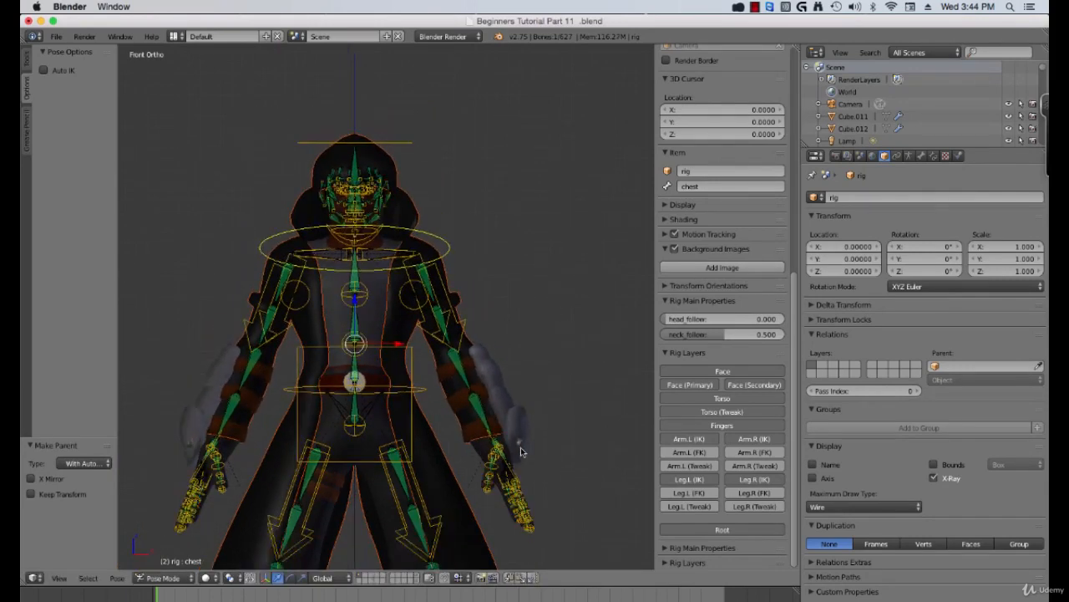
pyautogui.scroll(1, 521, 447)
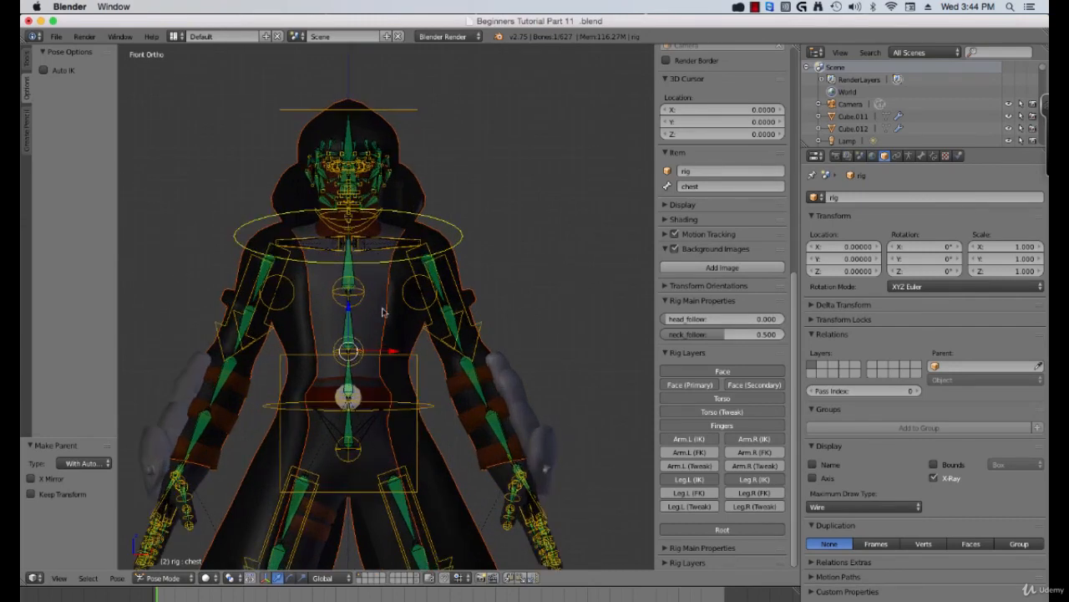
pyautogui.scroll(-4, 442, 375)
pyautogui.press('r')
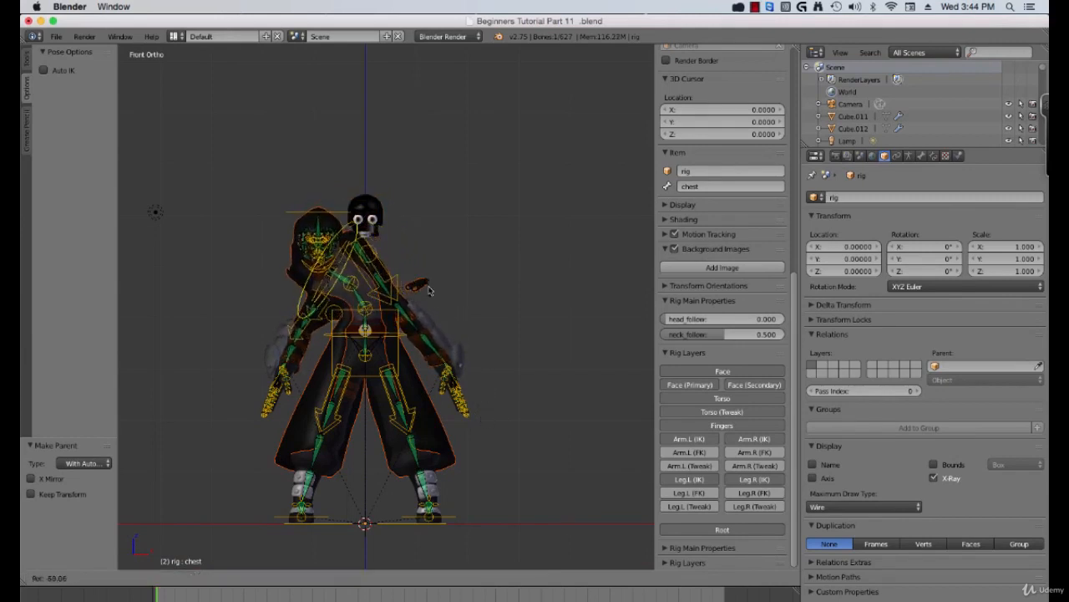
pyautogui.click(422, 316)
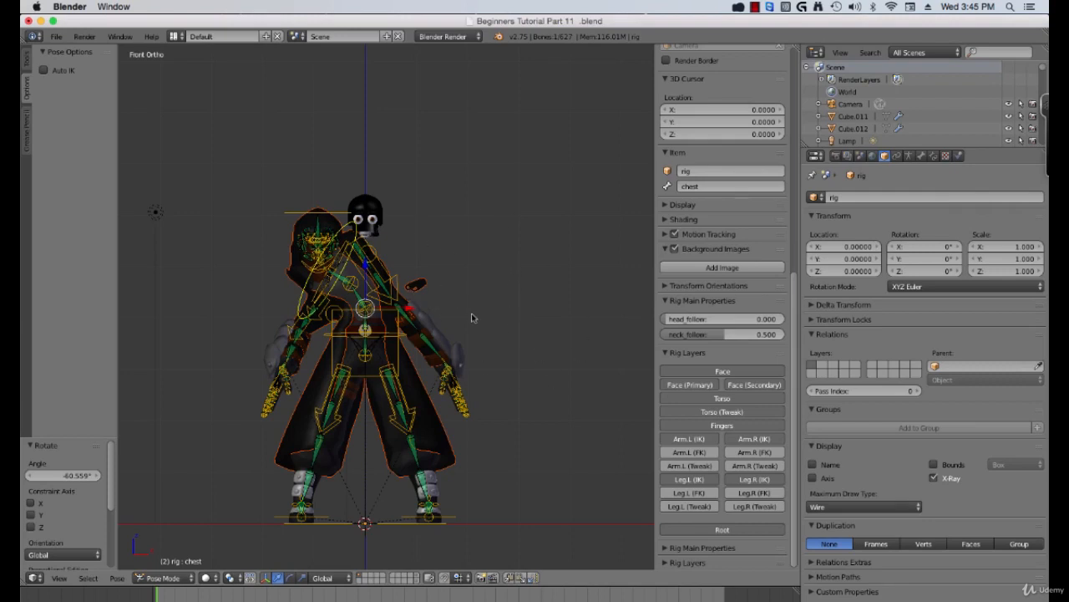
# Select the hand_ik.L control and move it about -0.155 in X and 1.244 in Z to raise the left hand
pyautogui.rightClick(443, 363)
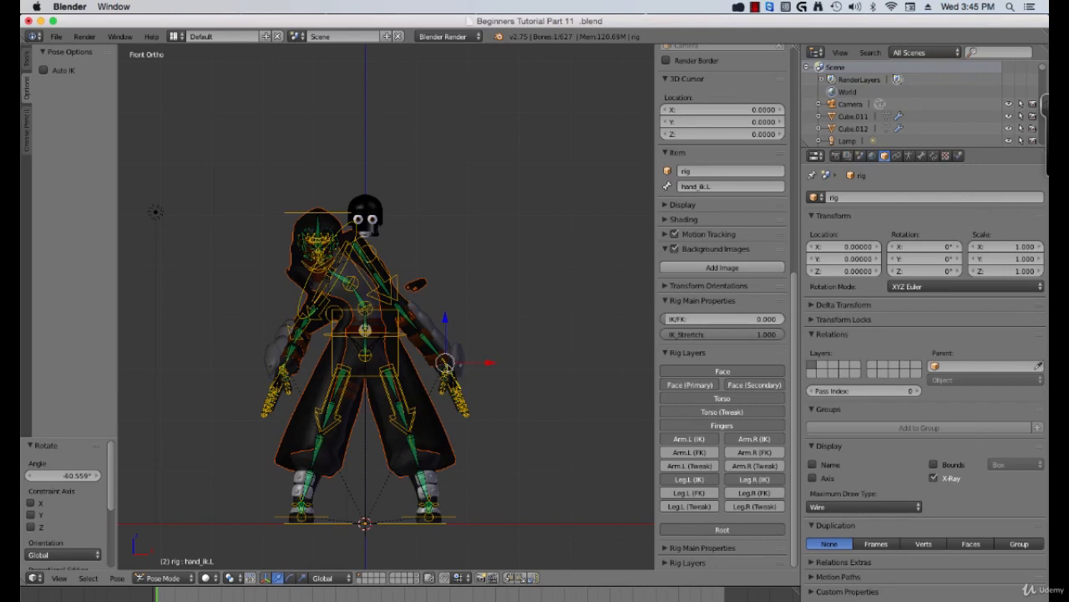
pyautogui.press('g')
pyautogui.click(491, 325)
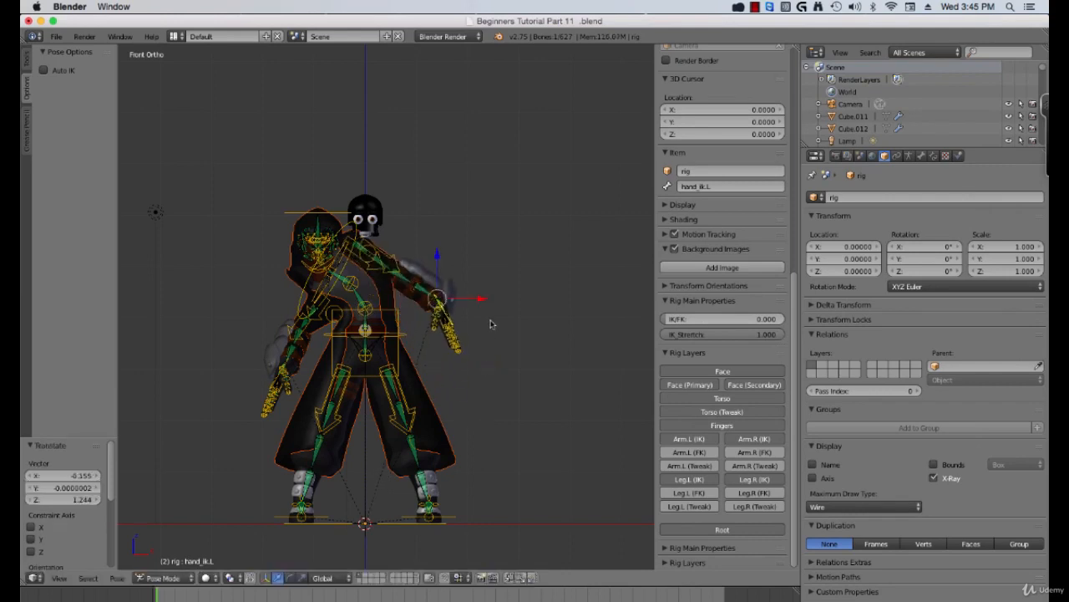
# Select all bones of the rig and clear their pose location and rotation
pyautogui.press('a')
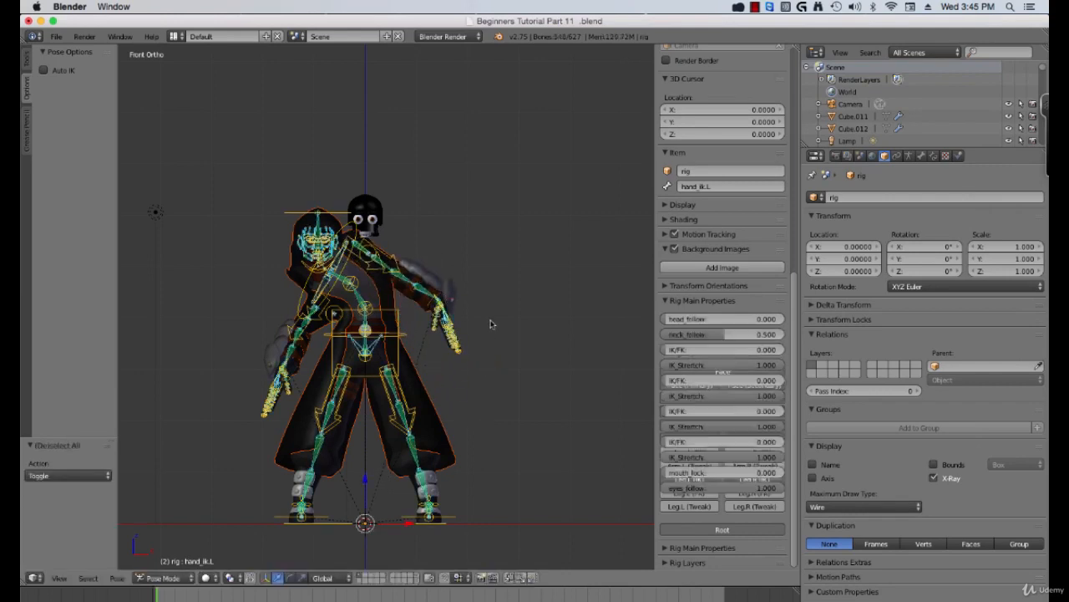
pyautogui.hotkey('alt', 'g')
pyautogui.hotkey('alt', 'r')
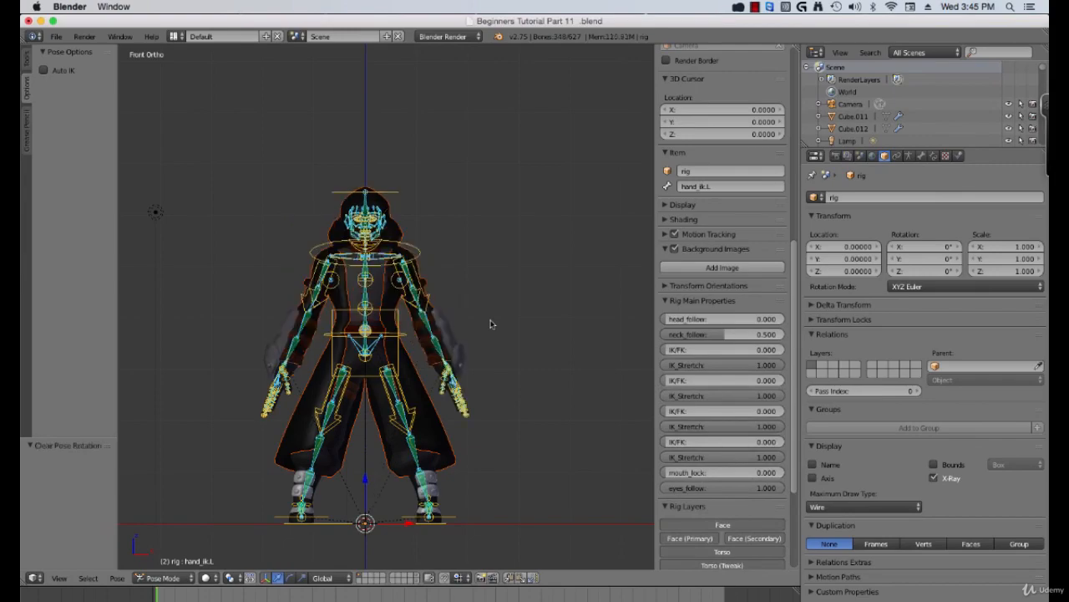
# Select the head mesh Tutorial_Face_Cube.002 beneath the hood, using wireframe display in the front view
pyautogui.scroll(5, 492, 317)
pyautogui.moveTo(492, 318); pyautogui.dragTo(445, 319, button='middle')
pyautogui.press('KP_1')
pyautogui.scroll(5, 444, 319)
pyautogui.keyDown('shift'); pyautogui.moveTo(442, 179); pyautogui.dragTo(442, 394, button='middle'); pyautogui.keyUp('shift')
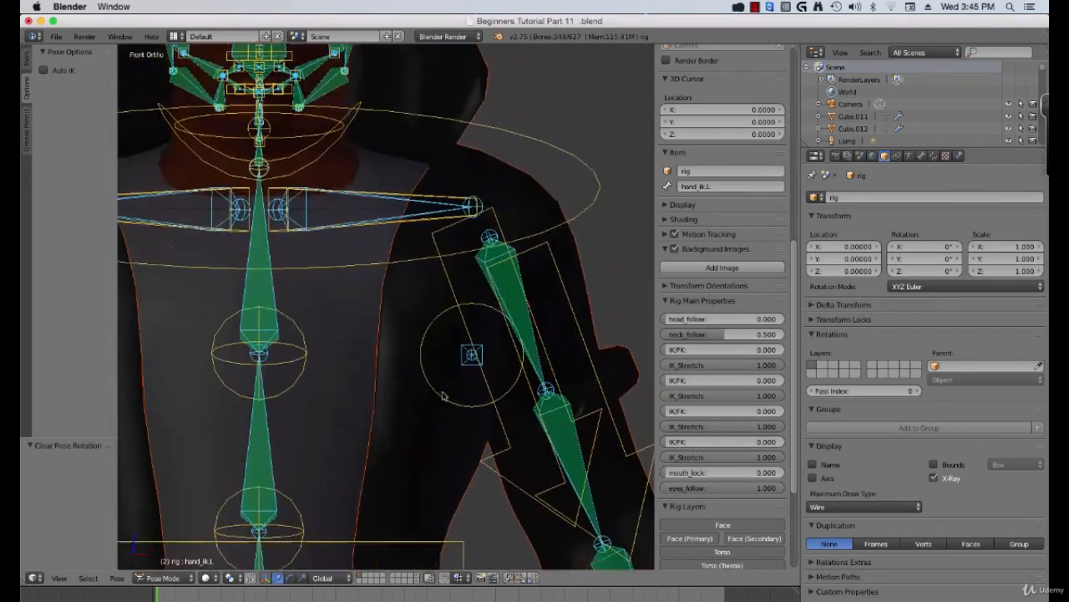
pyautogui.keyDown('shift'); pyautogui.moveTo(434, 276); pyautogui.dragTo(451, 436, button='middle'); pyautogui.keyUp('shift')
pyautogui.scroll(-4, 450, 436)
pyautogui.rightClick(326, 224)
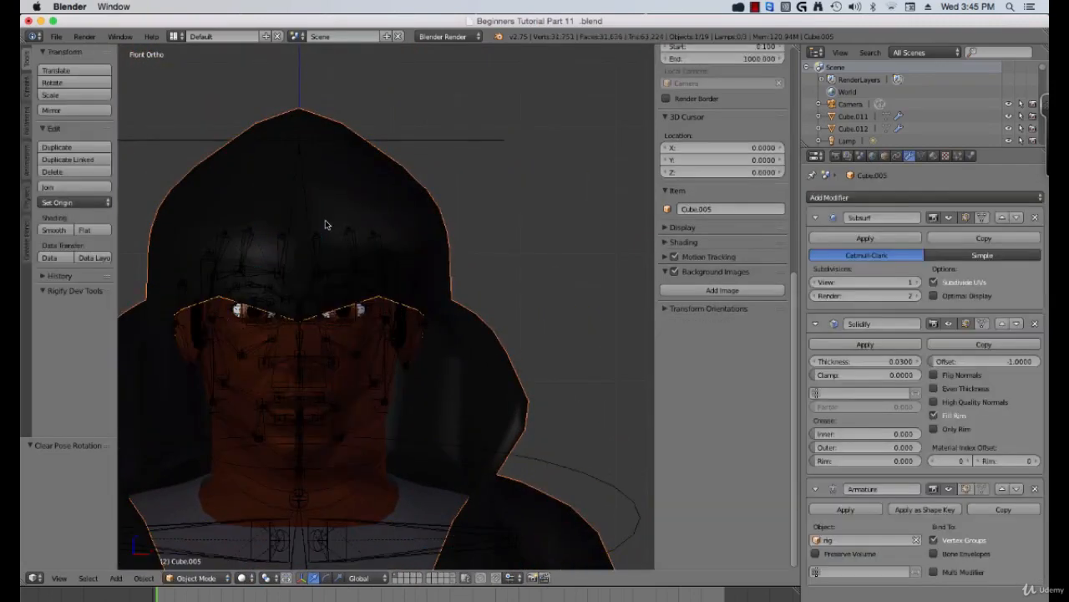
pyautogui.press('z')
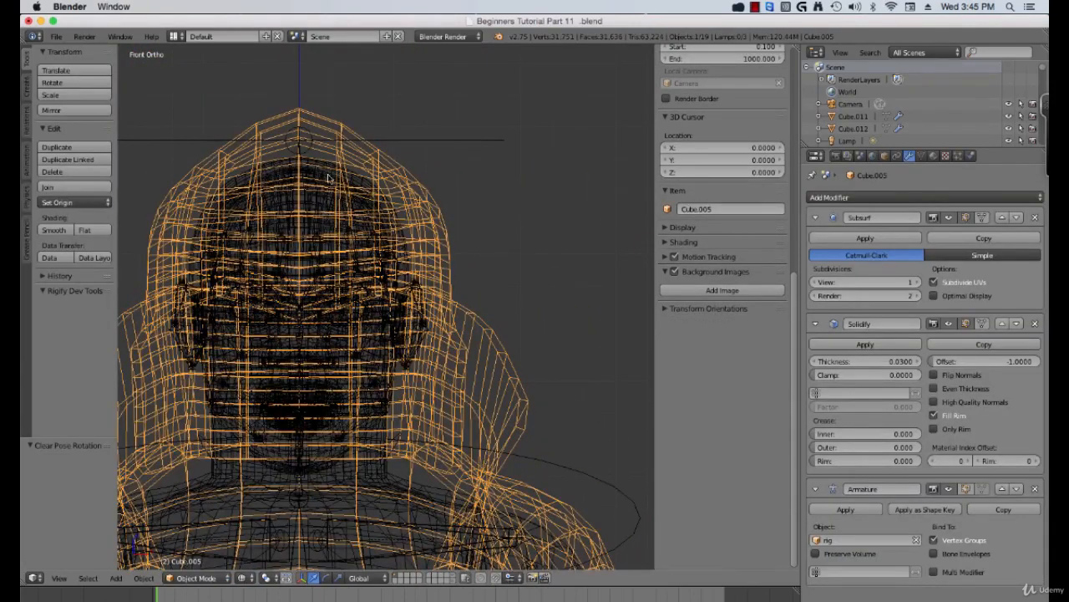
pyautogui.rightClick(328, 178)
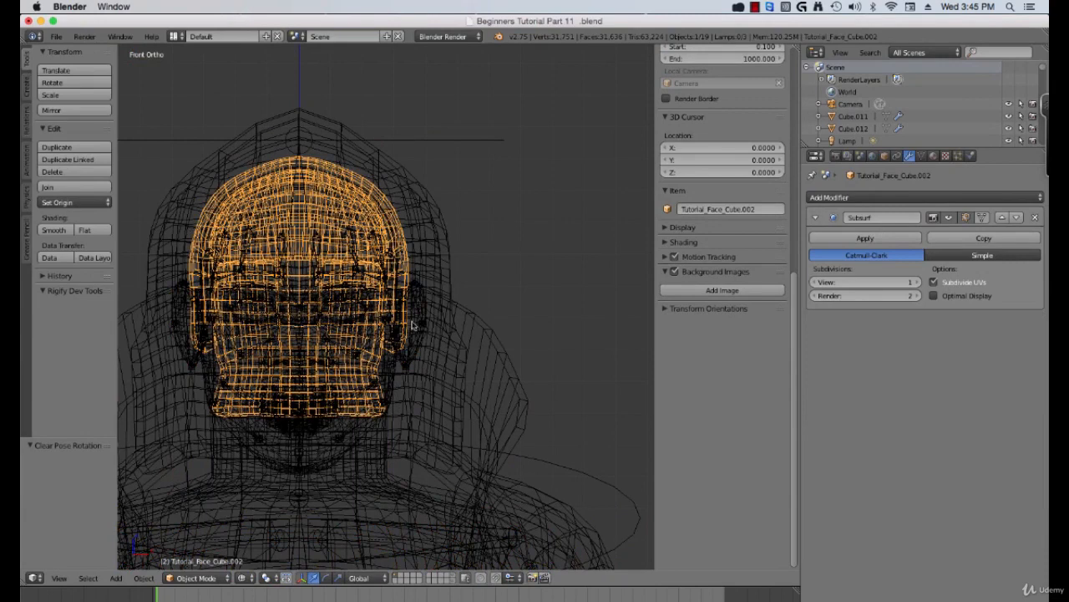
# Parent the selected head mesh to the rig with automatic weights, deselect all bones, and return to solid display
pyautogui.rightClick(421, 330)
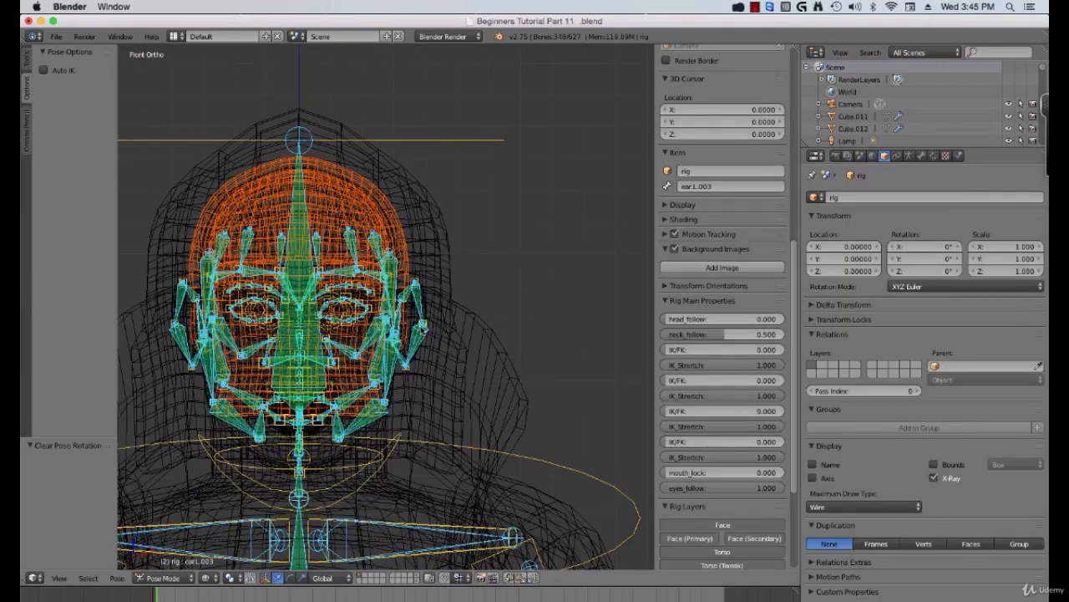
pyautogui.hotkey('ctrl', 'p')
pyautogui.click(421, 330)
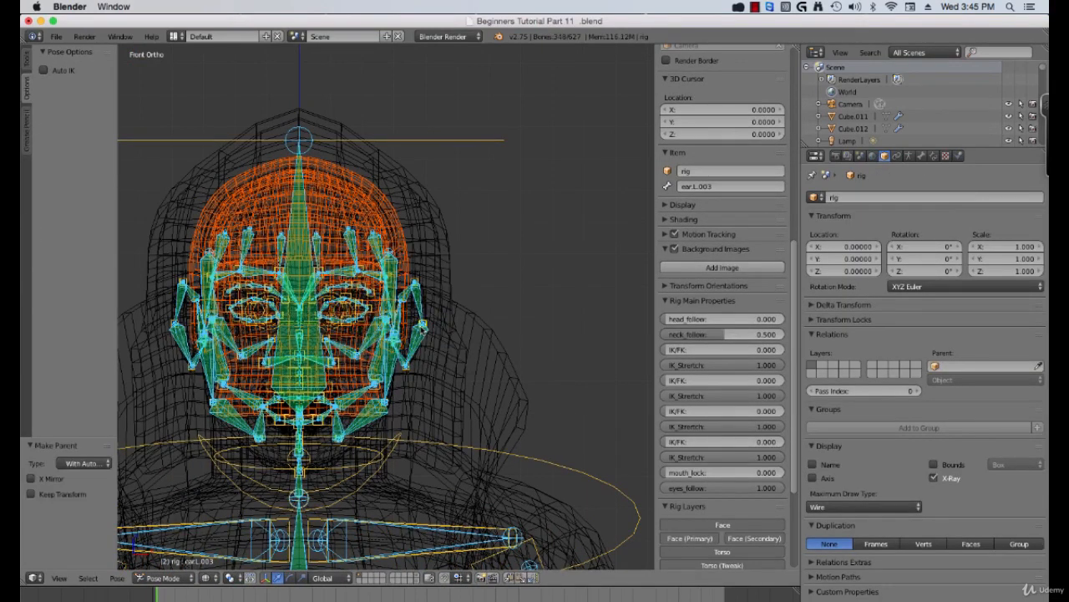
pyautogui.press('a')
pyautogui.press('z')
# Select the hand_ik.L control and move it about 0.784 in X and 1.528 in Z to raise the left arm
pyautogui.scroll(-6, 421, 330)
pyautogui.scroll(-10, 421, 384)
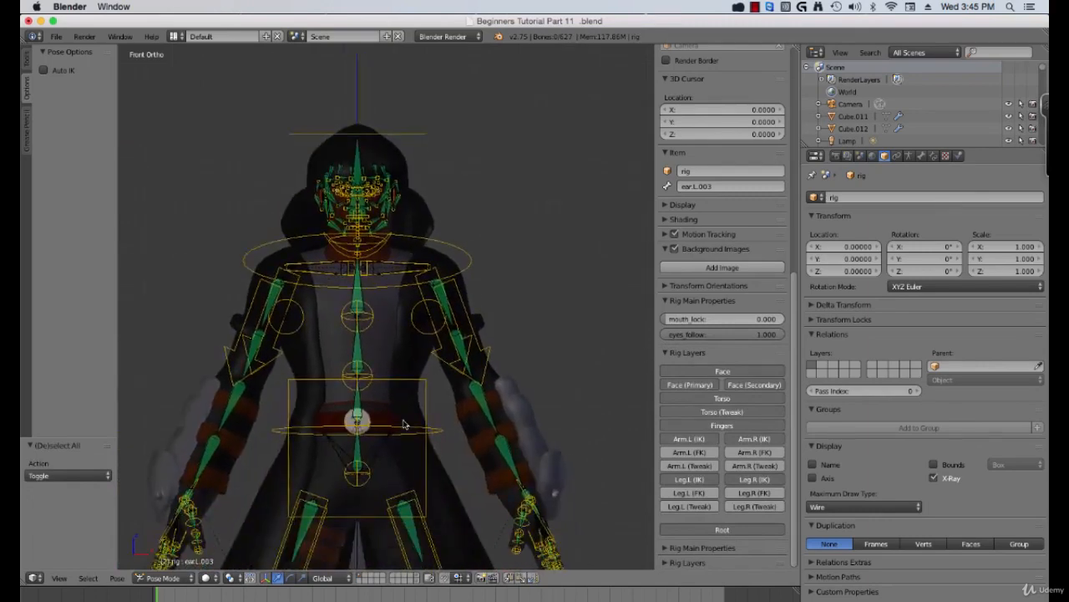
pyautogui.keyDown('shift'); pyautogui.scroll(8, 426, 376); pyautogui.keyUp('shift')
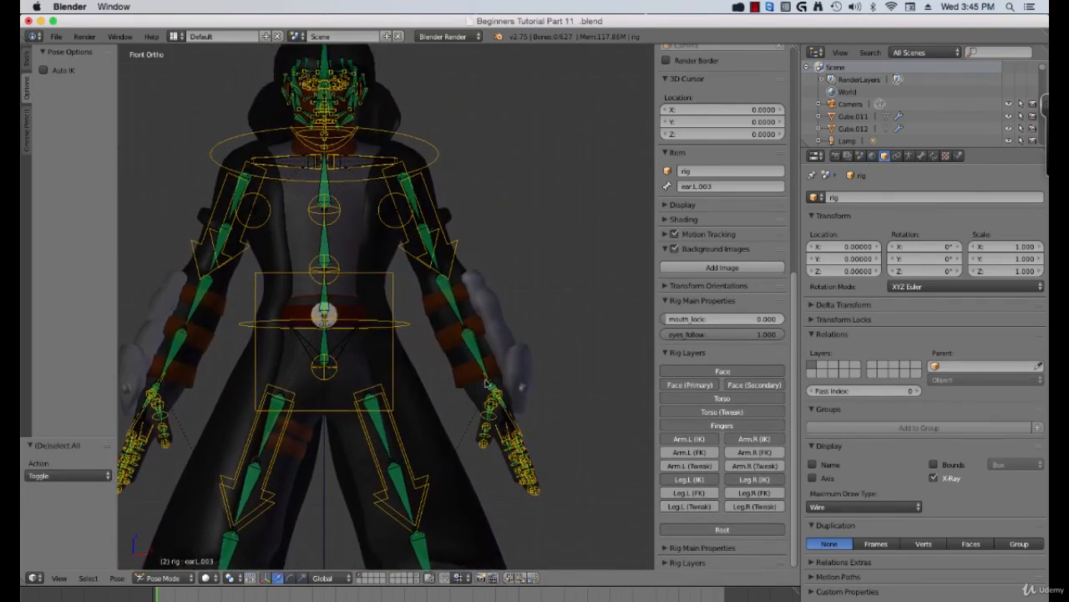
pyautogui.press('g')
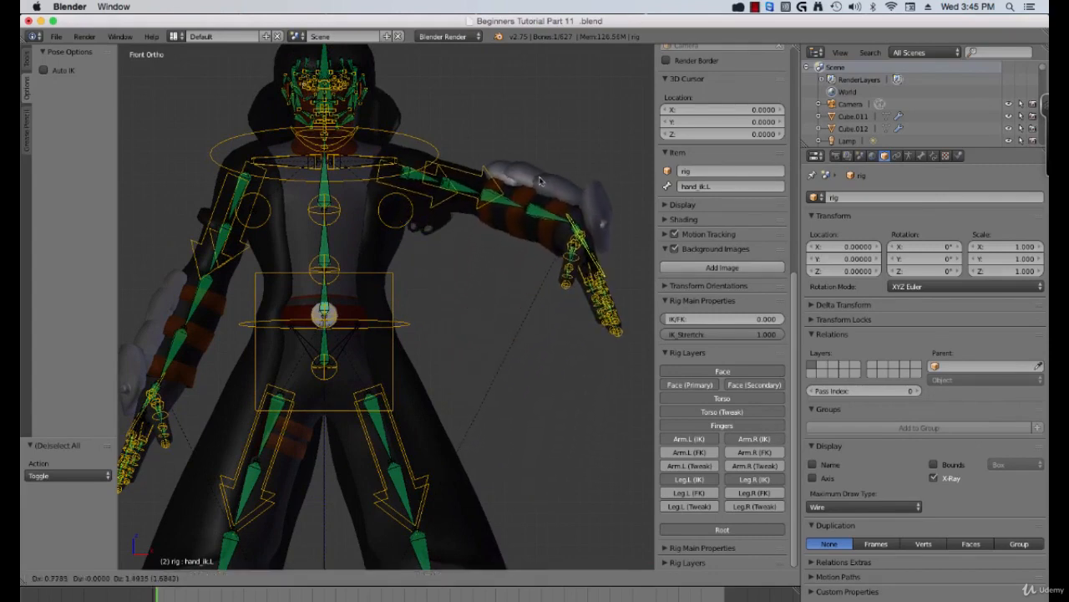
pyautogui.click(544, 171)
# Try a trackball rotation on the upper_arm_ik.L control and inspect the raised left arm from the side and front
pyautogui.rightClick(470, 165)
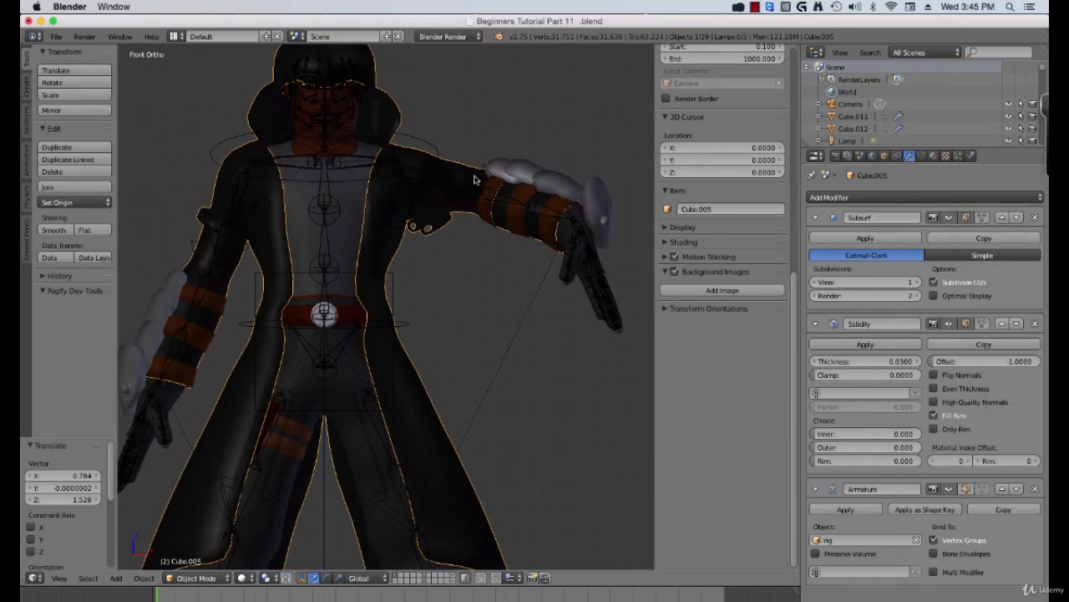
pyautogui.rightClick(482, 175)
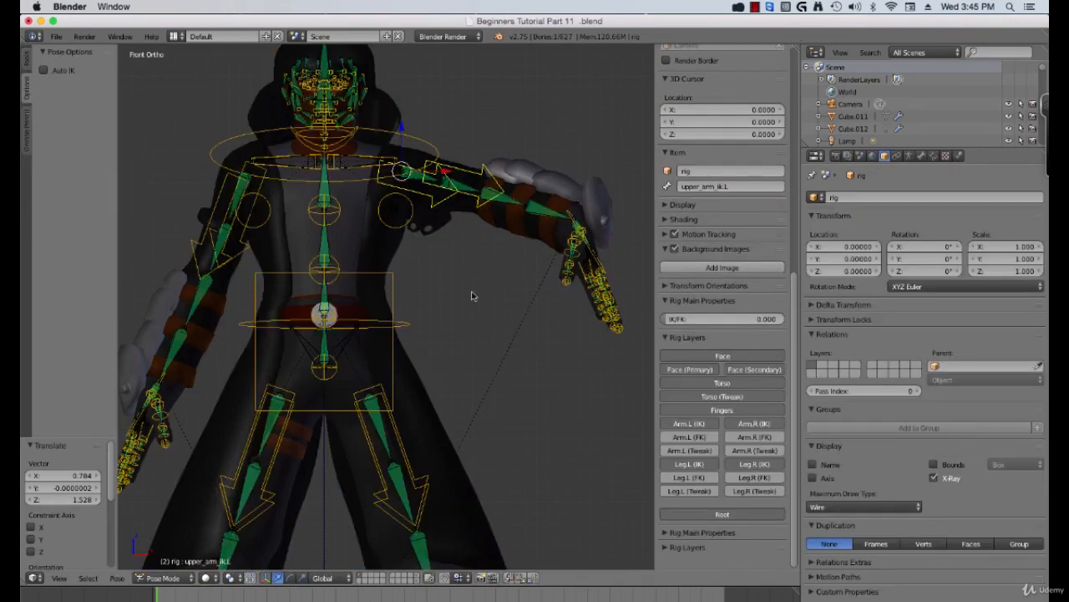
pyautogui.press('r')
pyautogui.press('r')
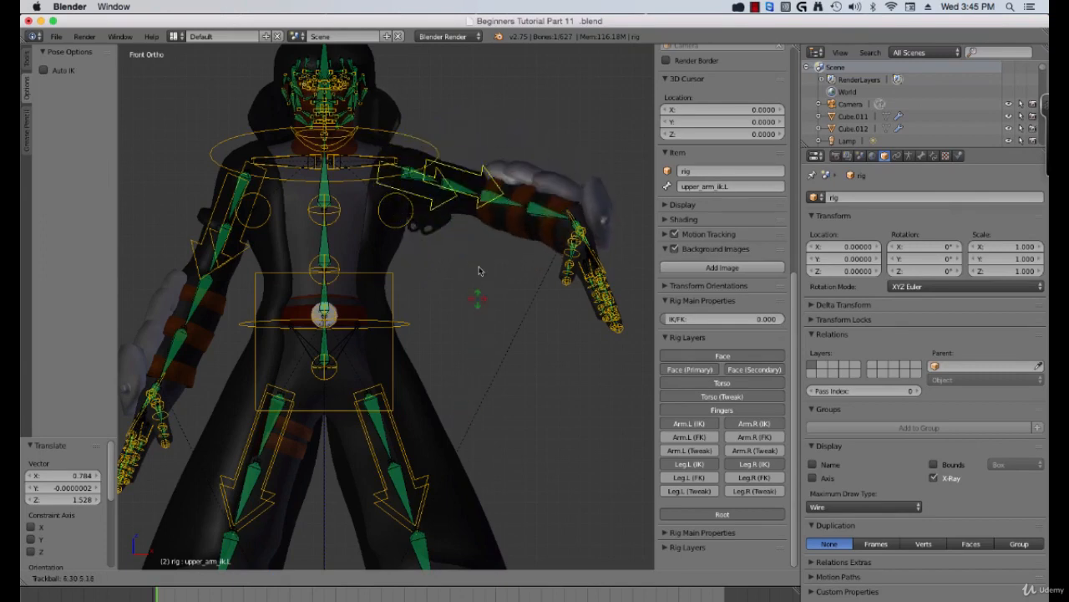
pyautogui.rightClick(483, 190)
pyautogui.scroll(1, 483, 190)
pyautogui.moveTo(483, 191); pyautogui.dragTo(536, 247, button='middle')
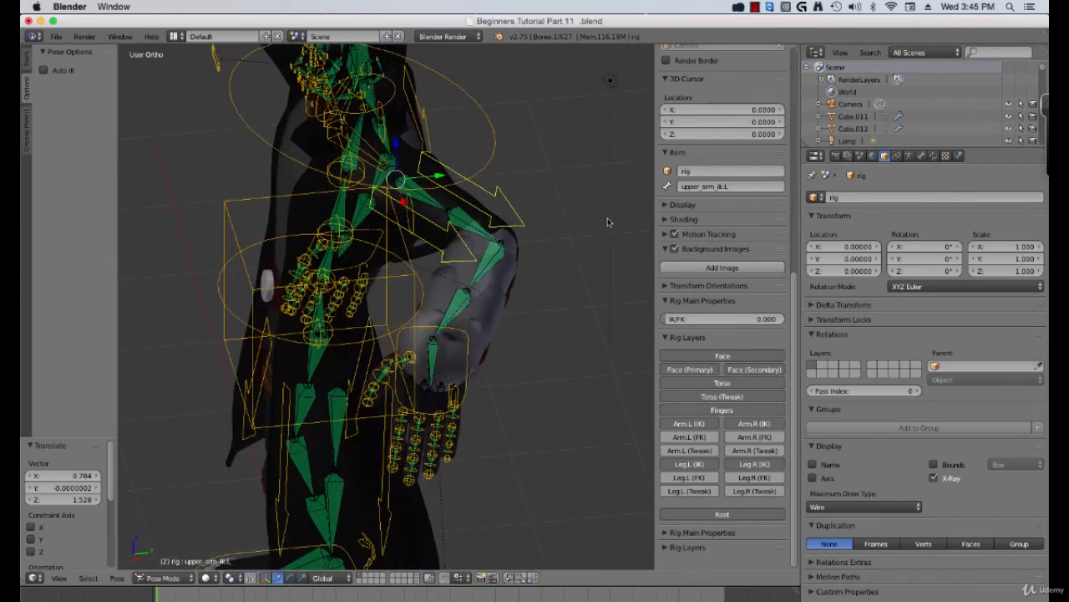
pyautogui.moveTo(590, 234); pyautogui.dragTo(444, 257, button='middle')
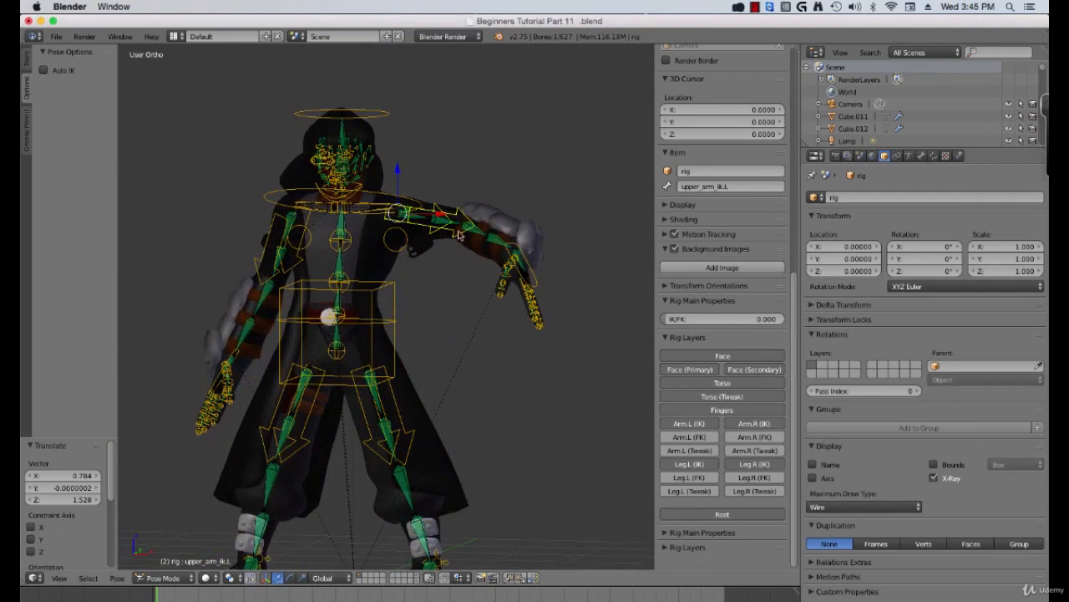
pyautogui.press('KP_1')
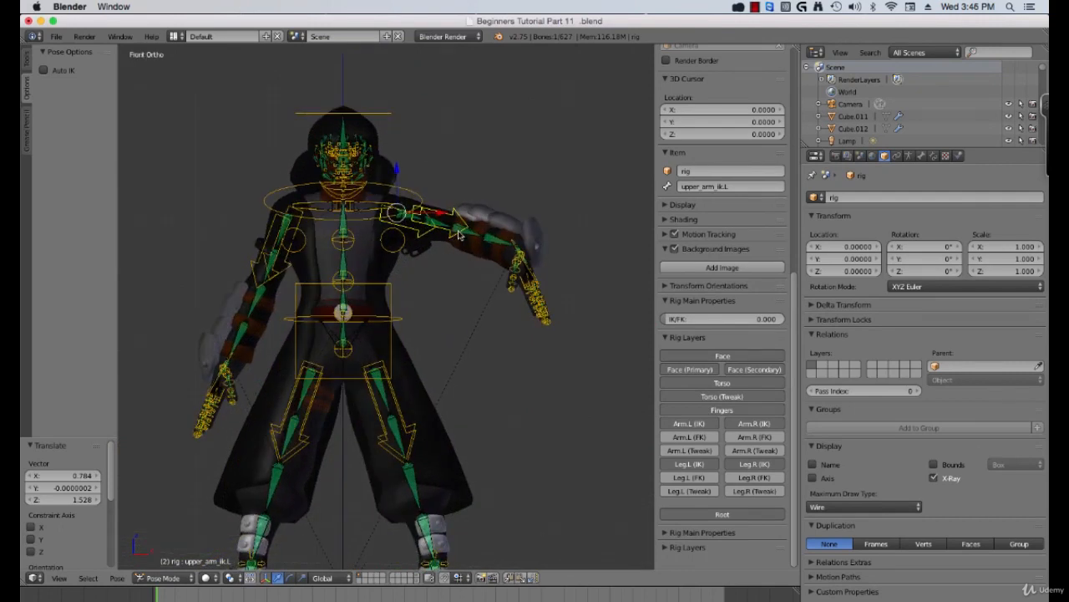
# Select all bones of the rig, clear their pose location, and deselect everything
pyautogui.press('a')
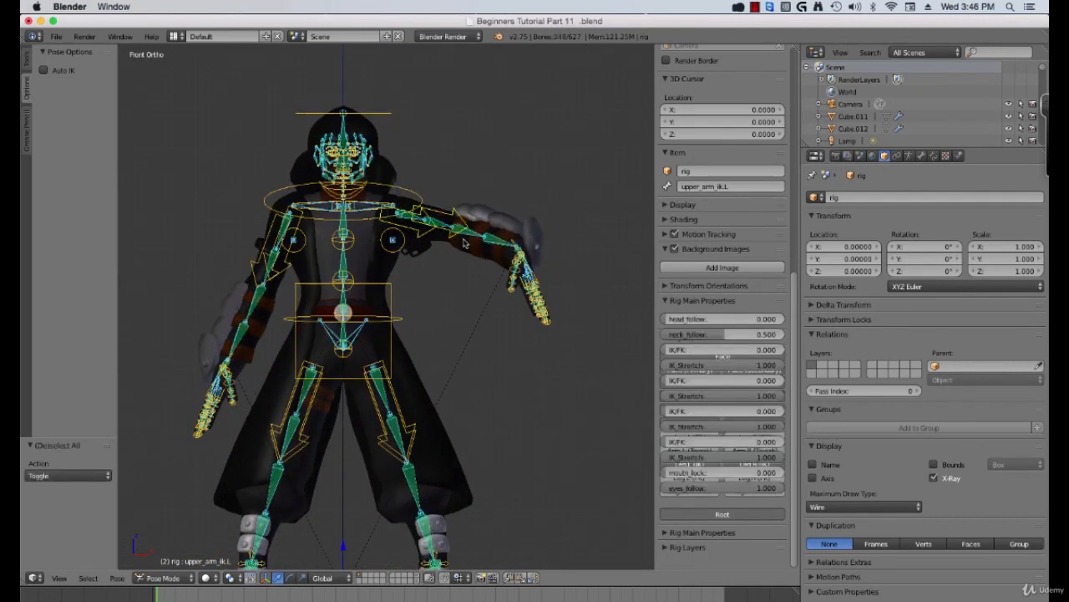
pyautogui.hotkey('alt', 'g')
pyautogui.press('a')
pyautogui.scroll(-3, 459, 276)
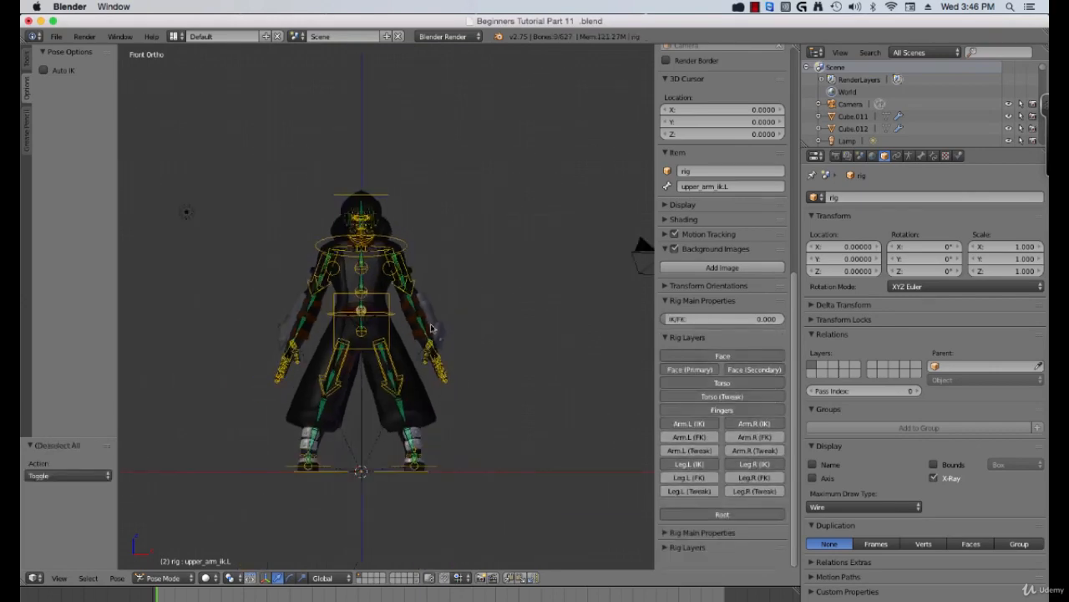
# Select the f_index.01.L control on the left hand and rotate it to test the index finger's deformation
pyautogui.moveTo(434, 328); pyautogui.dragTo(354, 282, button='middle')
pyautogui.scroll(6, 431, 305)
pyautogui.scroll(2, 443, 325)
pyautogui.press('KP_1')
pyautogui.scroll(2, 504, 300)
pyautogui.moveTo(435, 280); pyautogui.dragTo(413, 286, button='middle')
pyautogui.rightClick(329, 243)
pyautogui.press('r')
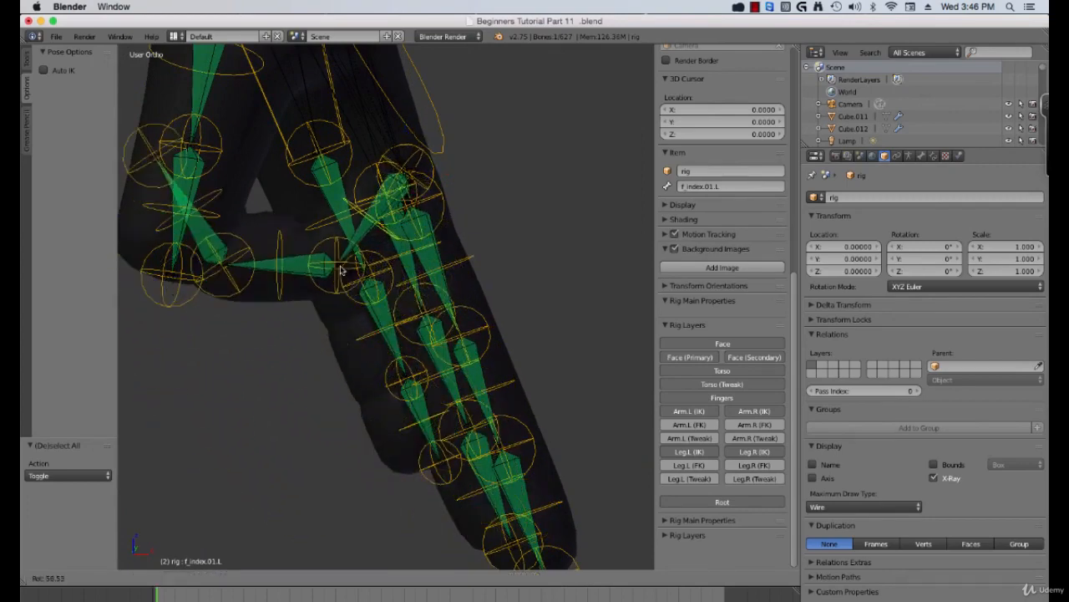
pyautogui.rightClick(412, 276)
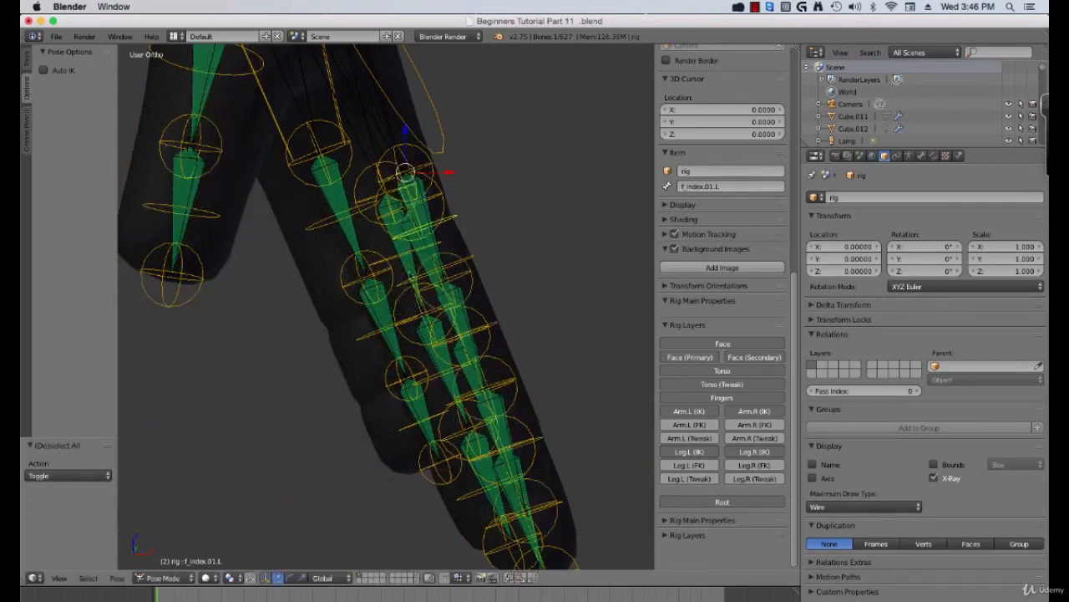
pyautogui.press('r')
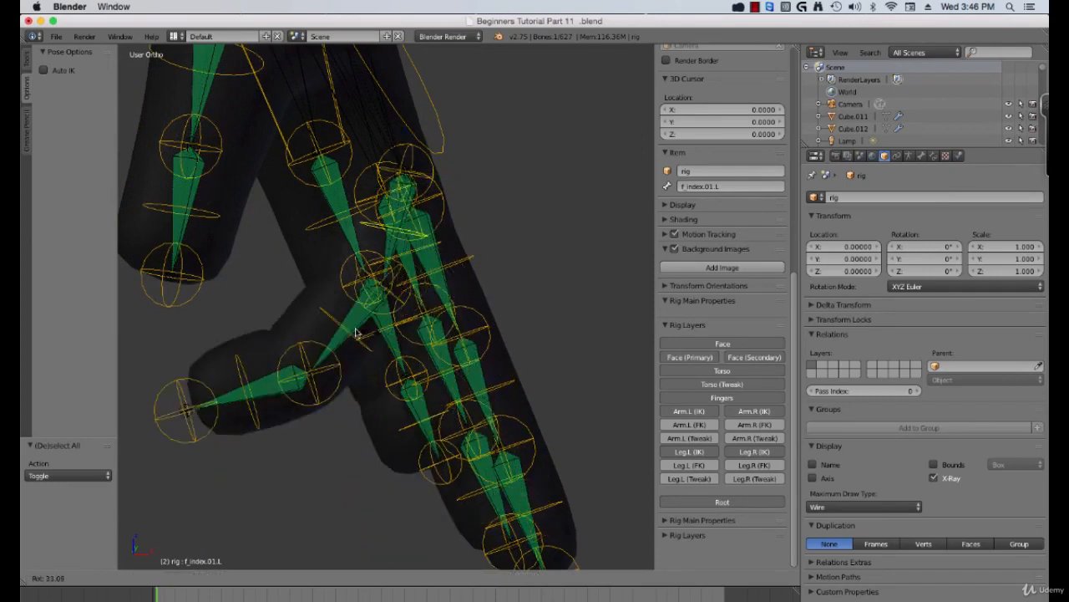
pyautogui.rightClick(321, 309)
# Try moving the tweak control at the left index fingertip, and clear its pose location
pyautogui.scroll(-3, 478, 401)
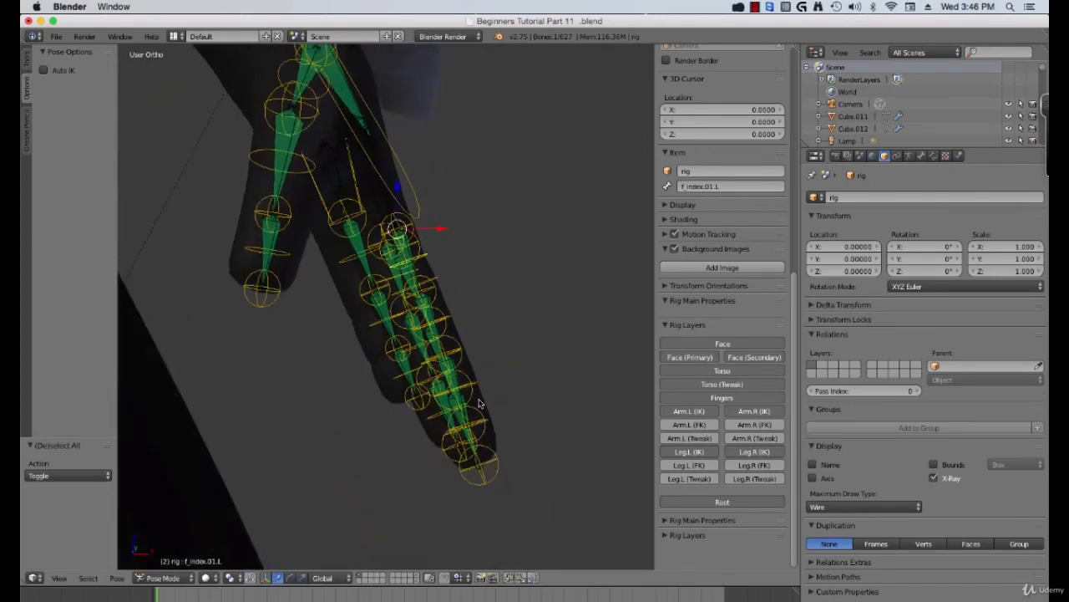
pyautogui.moveTo(478, 401); pyautogui.dragTo(408, 475, button='middle')
pyautogui.rightClick(318, 486)
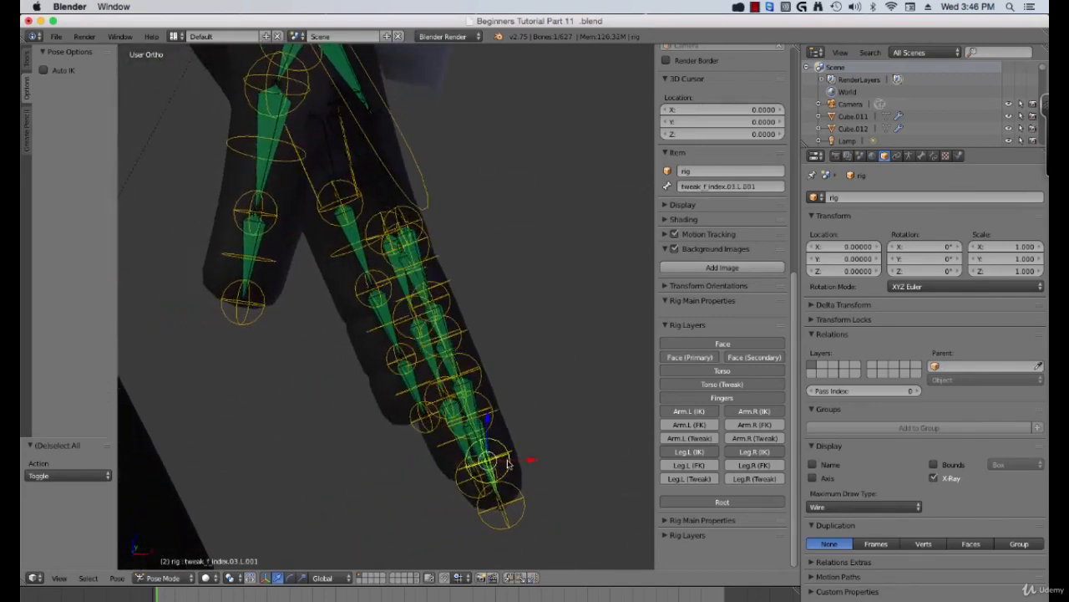
pyautogui.press('g')
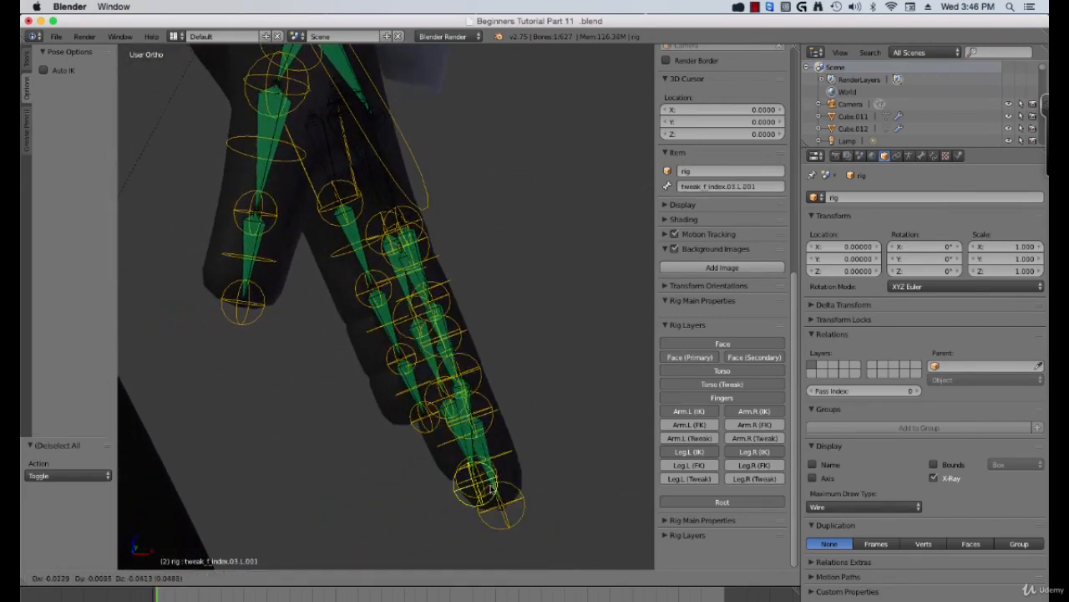
pyautogui.click(437, 440)
pyautogui.moveTo(436, 439); pyautogui.dragTo(388, 414, button='middle')
pyautogui.press('g')
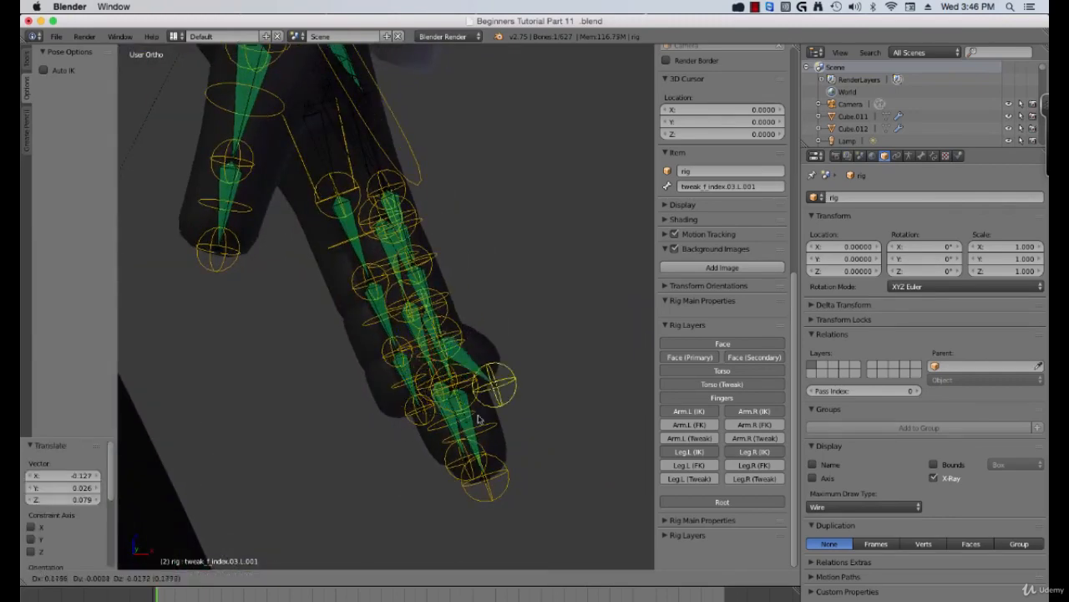
pyautogui.rightClick(483, 411)
pyautogui.moveTo(456, 403); pyautogui.dragTo(381, 418, button='middle')
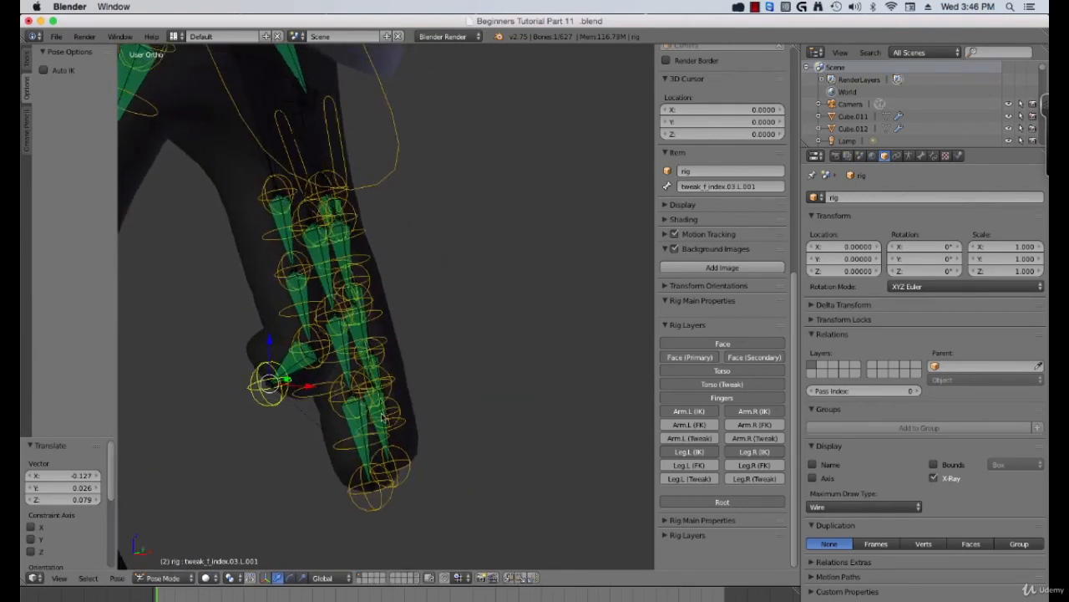
pyautogui.hotkey('alt', 'g')
pyautogui.moveTo(320, 401); pyautogui.dragTo(294, 395, button='middle')
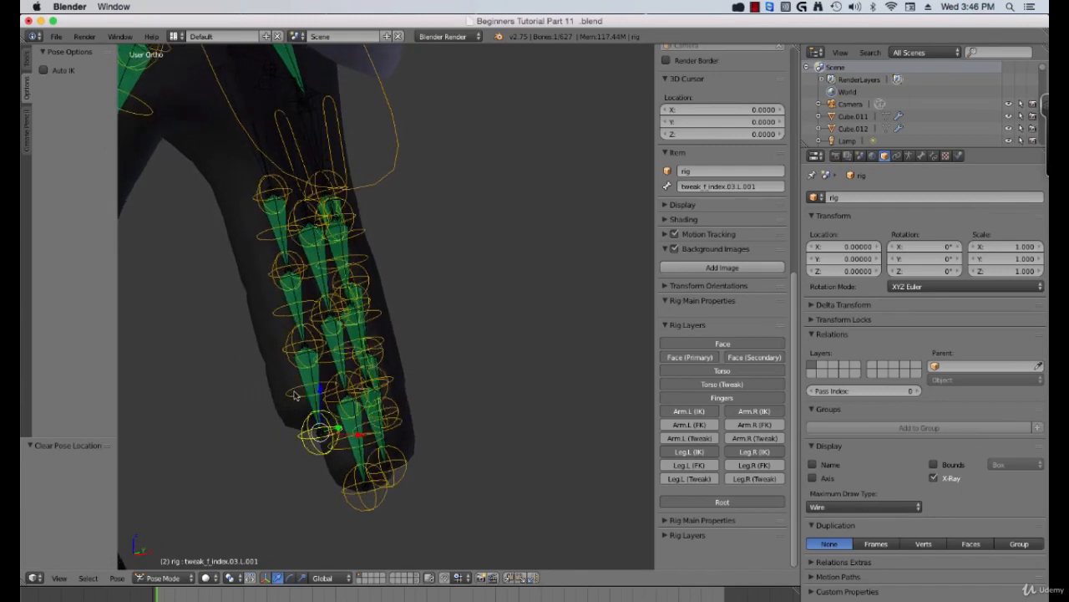
# Rotate the left hand's palm control on the pinky side by about -24°
pyautogui.scroll(-3, 294, 395)
pyautogui.moveTo(408, 396); pyautogui.dragTo(320, 388, button='middle')
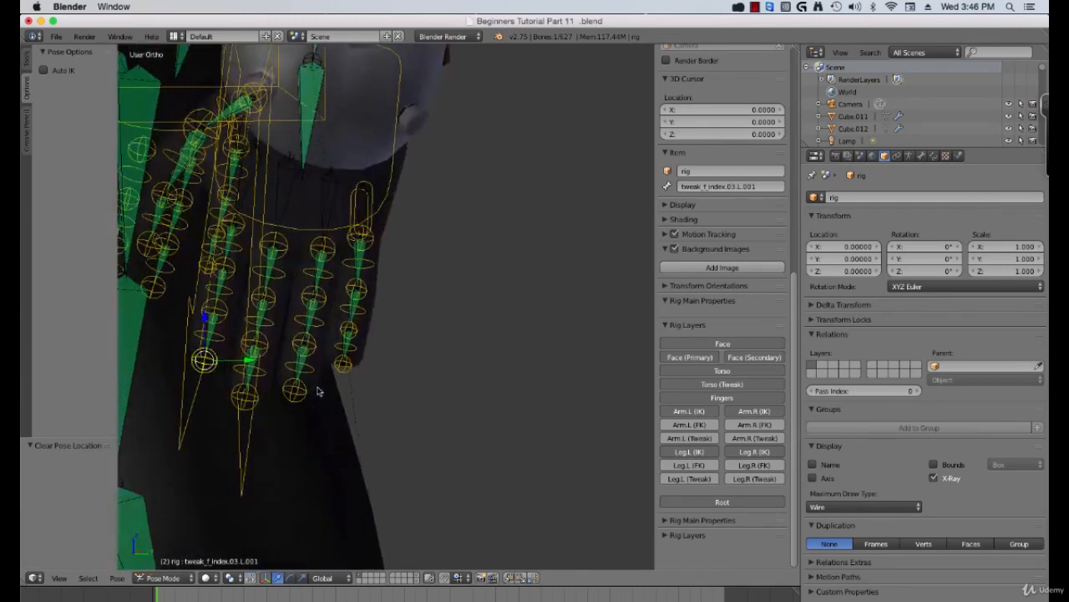
pyautogui.moveTo(543, 364); pyautogui.dragTo(412, 339, button='middle')
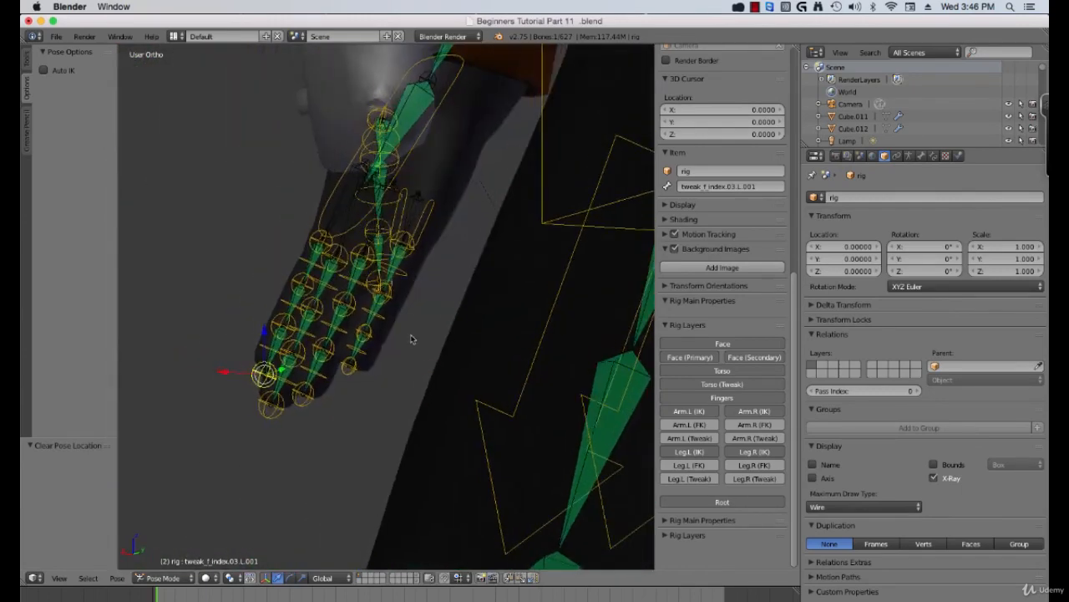
pyautogui.rightClick(426, 227)
pyautogui.moveTo(422, 276); pyautogui.dragTo(410, 316, button='middle')
pyautogui.press('r')
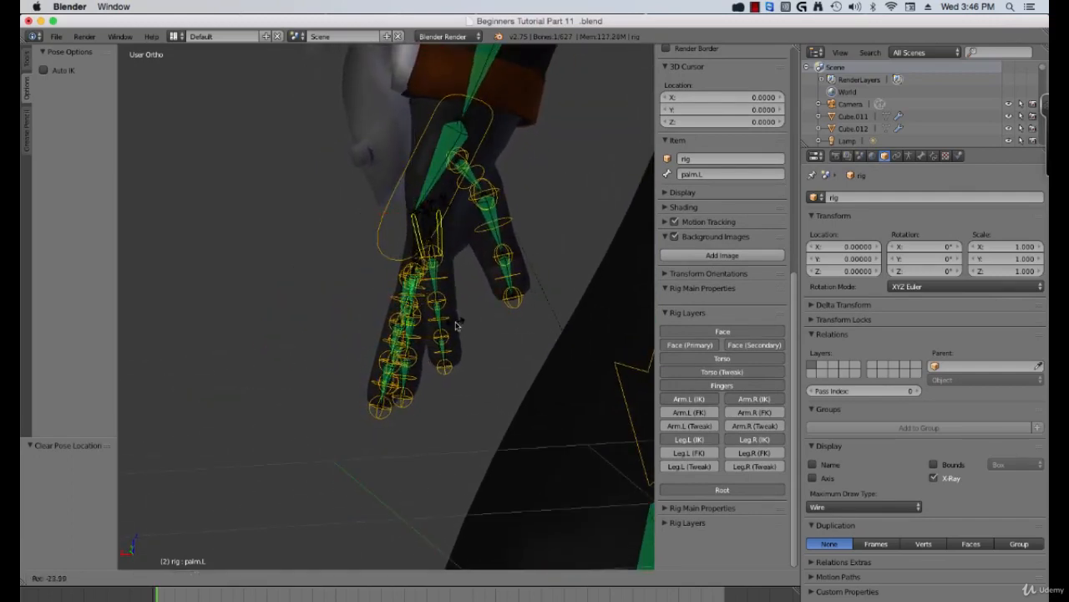
pyautogui.click(456, 327)
pyautogui.moveTo(456, 326); pyautogui.dragTo(354, 331, button='middle')
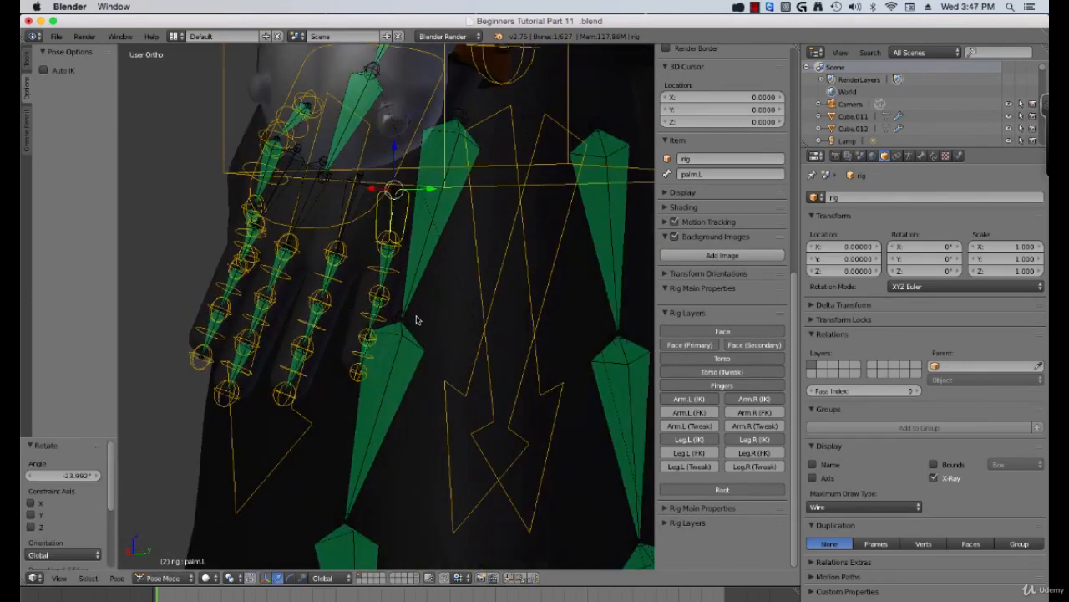
# Curl the left pinky into the palm by rotating its base control about -107°
pyautogui.moveTo(417, 320); pyautogui.dragTo(485, 305, button='middle')
pyautogui.rightClick(441, 278)
pyautogui.scroll(4, 441, 278)
pyautogui.scroll(-1, 485, 305)
pyautogui.press('r')
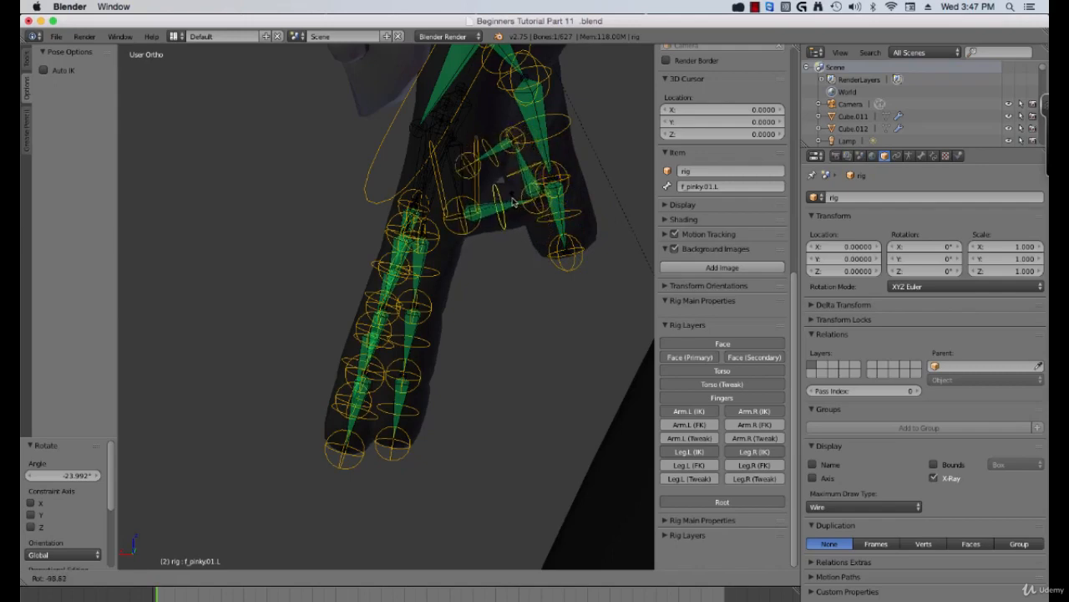
pyautogui.click(509, 196)
pyautogui.moveTo(470, 267); pyautogui.dragTo(460, 267, button='middle')
# Curl the left ring finger by rotating its base control about -94°
pyautogui.moveTo(468, 333); pyautogui.dragTo(437, 317, button='middle')
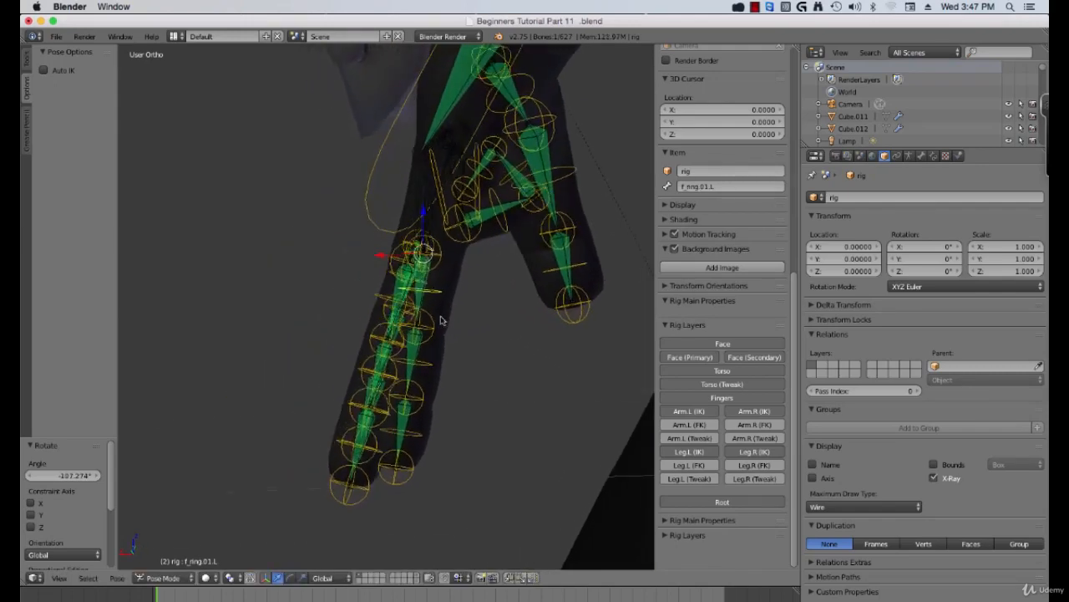
pyautogui.press('r')
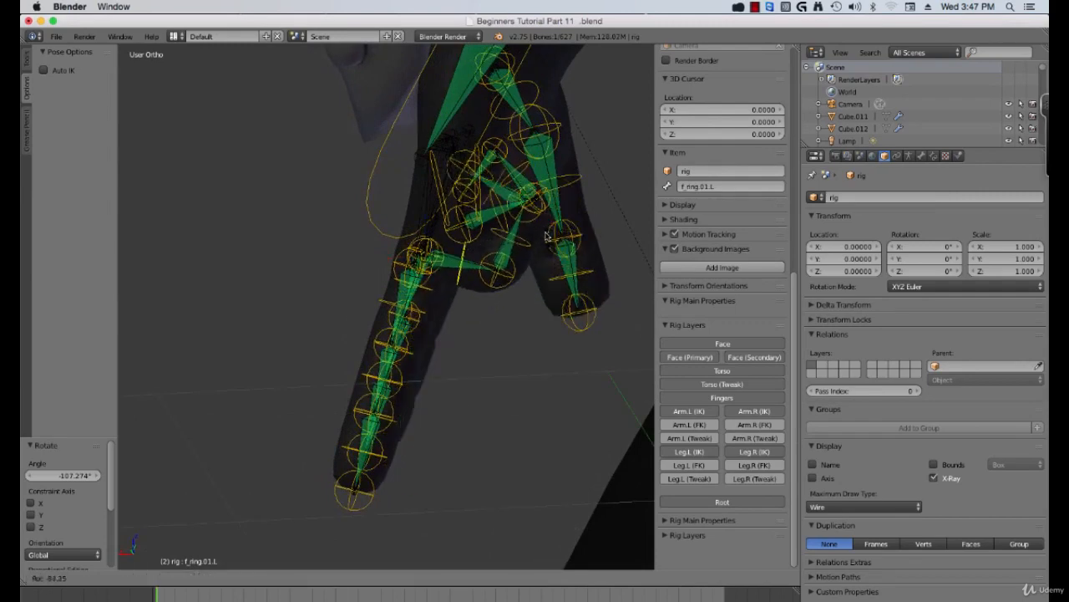
pyautogui.click(459, 272)
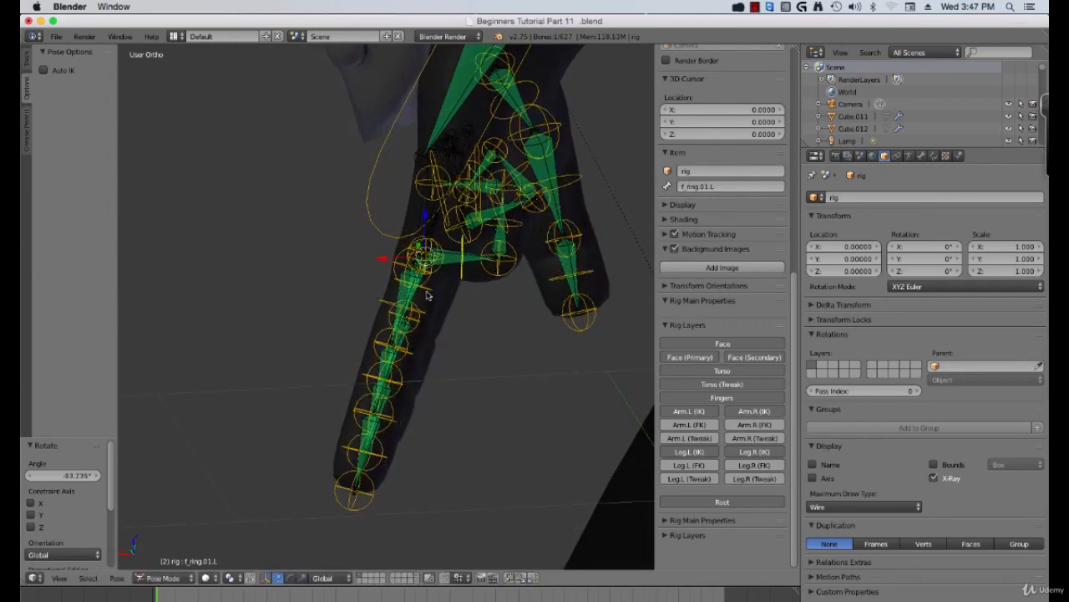
# Curl the left middle finger by rotating its base control about -89°
pyautogui.rightClick(429, 291)
pyautogui.moveTo(429, 290); pyautogui.dragTo(481, 303, button='middle')
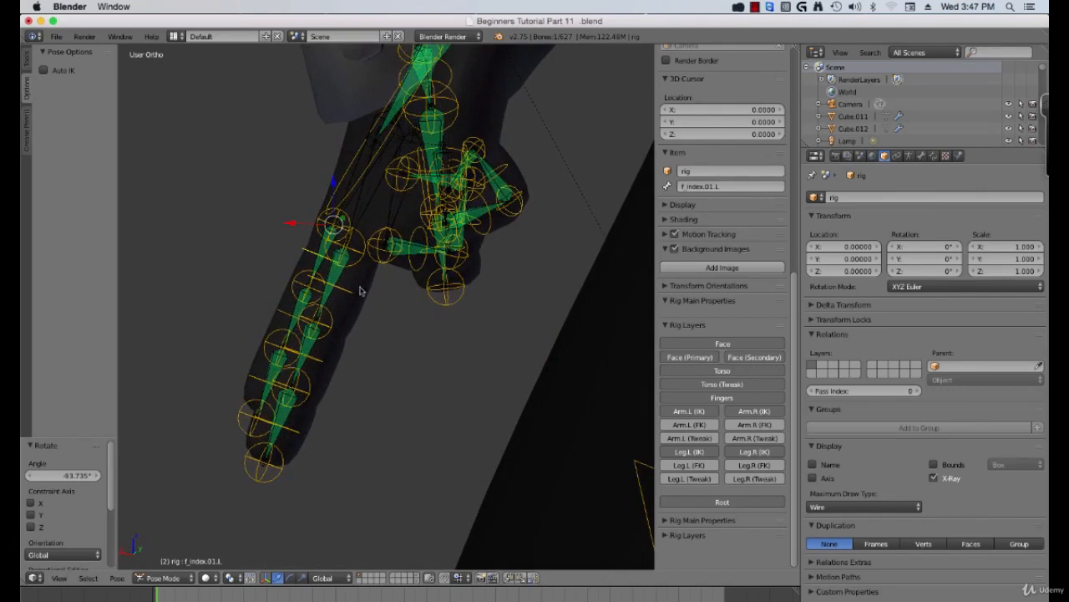
pyautogui.rightClick(361, 290)
pyautogui.rightClick(354, 296)
pyautogui.press('r')
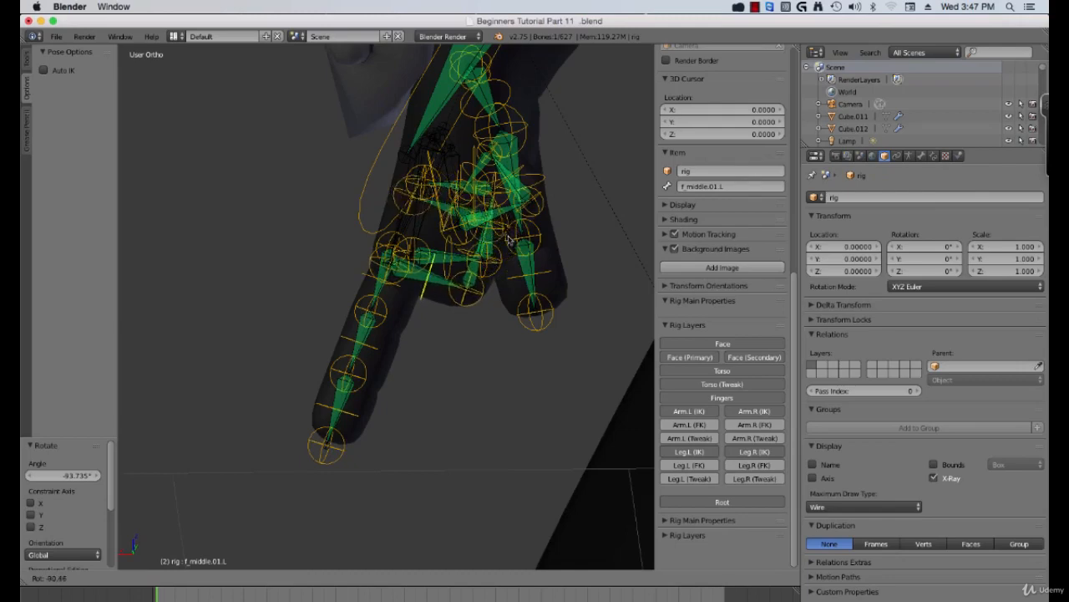
pyautogui.click(506, 241)
# Curl the left index finger by rotating its base control about -90°
pyautogui.rightClick(399, 294)
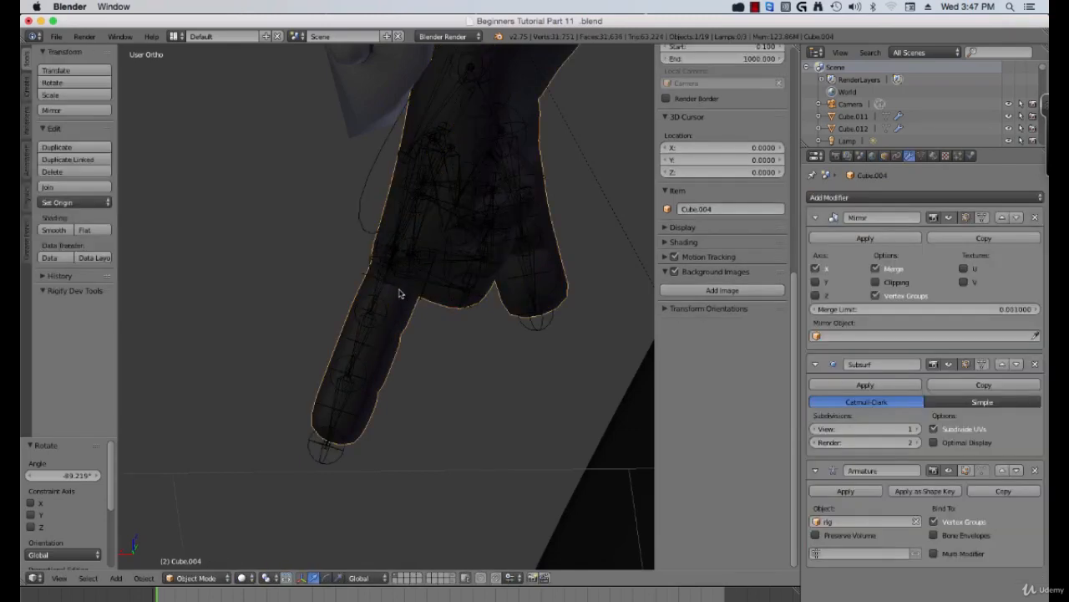
pyautogui.rightClick(390, 290)
pyautogui.press('r')
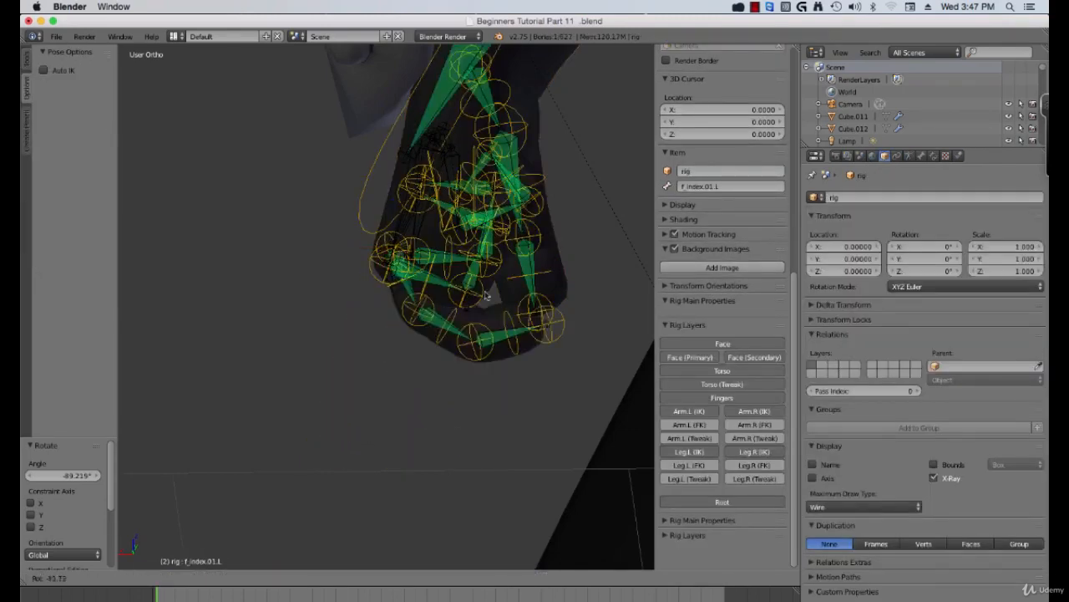
pyautogui.click(483, 233)
# Rotate the left thumb's base control about -10° towards the curled fingers
pyautogui.scroll(8, 527, 272)
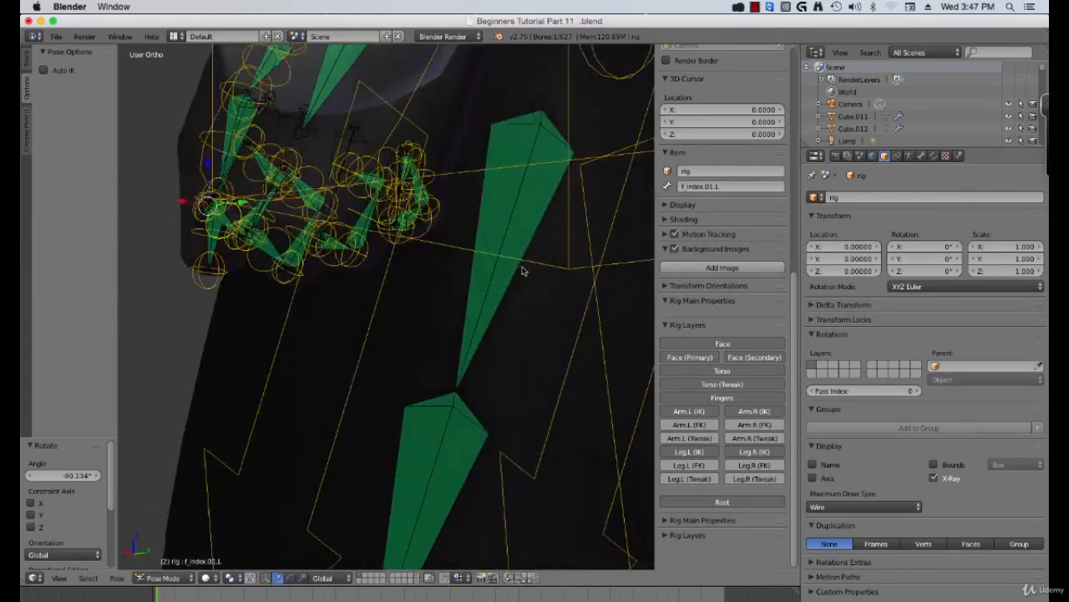
pyautogui.scroll(-5, 550, 280)
pyautogui.moveTo(551, 280); pyautogui.dragTo(361, 266, button='middle')
pyautogui.rightClick(355, 197)
pyautogui.rightClick(359, 199)
pyautogui.press('r')
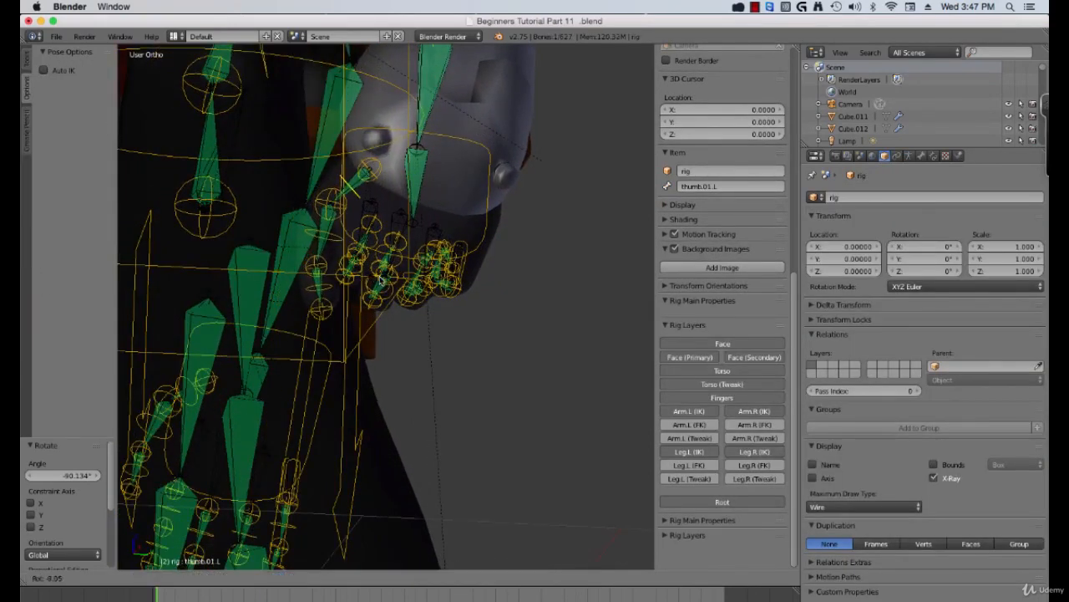
pyautogui.press('Return')
pyautogui.rightClick(326, 244)
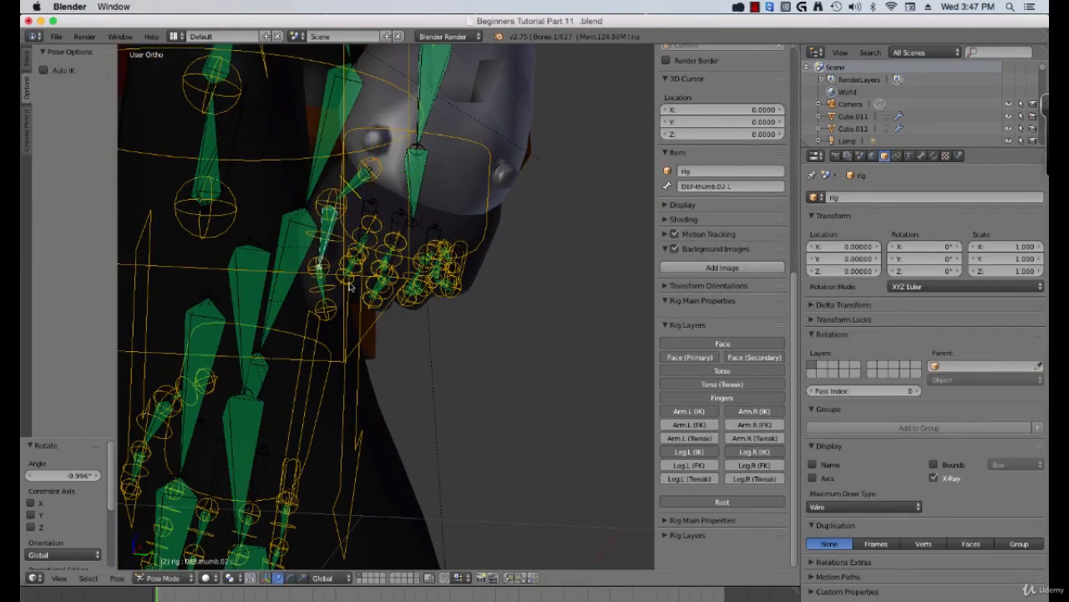
pyautogui.press('r')
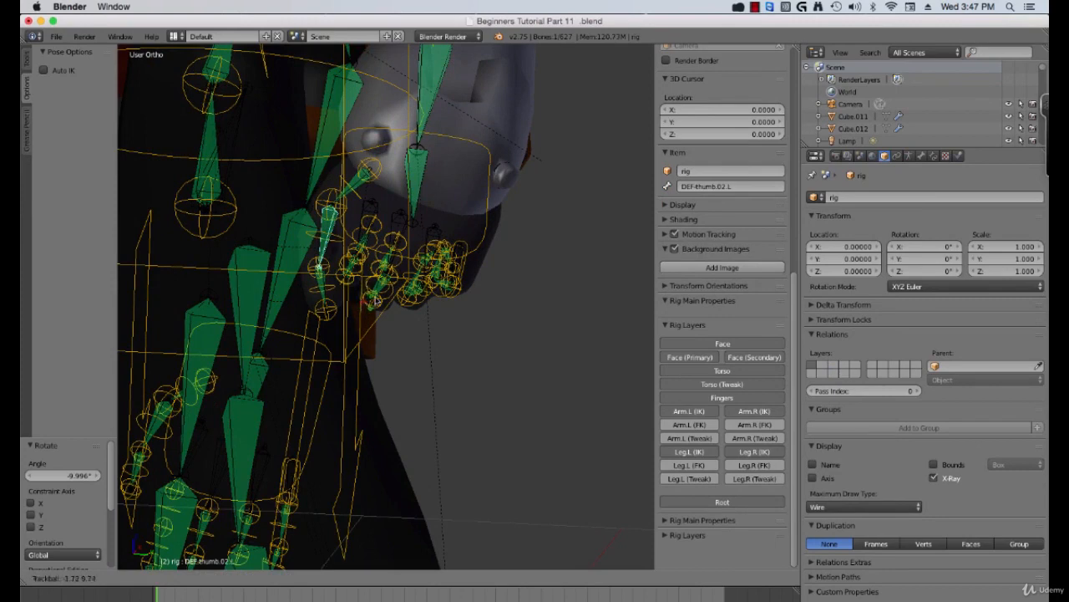
pyautogui.rightClick(367, 304)
# Bend the left thumb over the fist by rotating its second control about -33° and its third control about -22°
pyautogui.rightClick(332, 244)
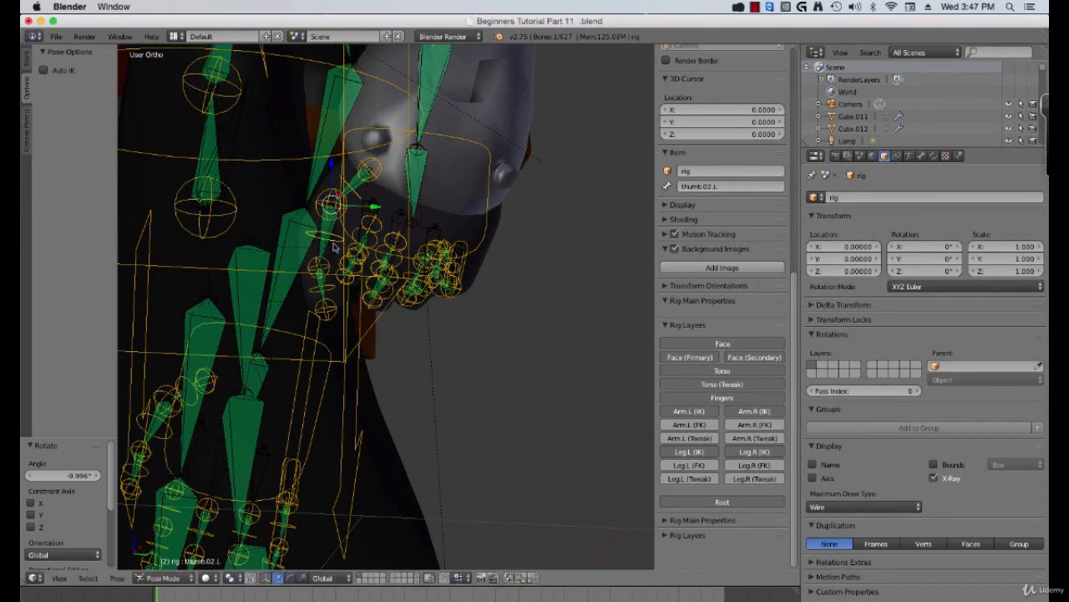
pyautogui.press('r')
pyautogui.click(384, 259)
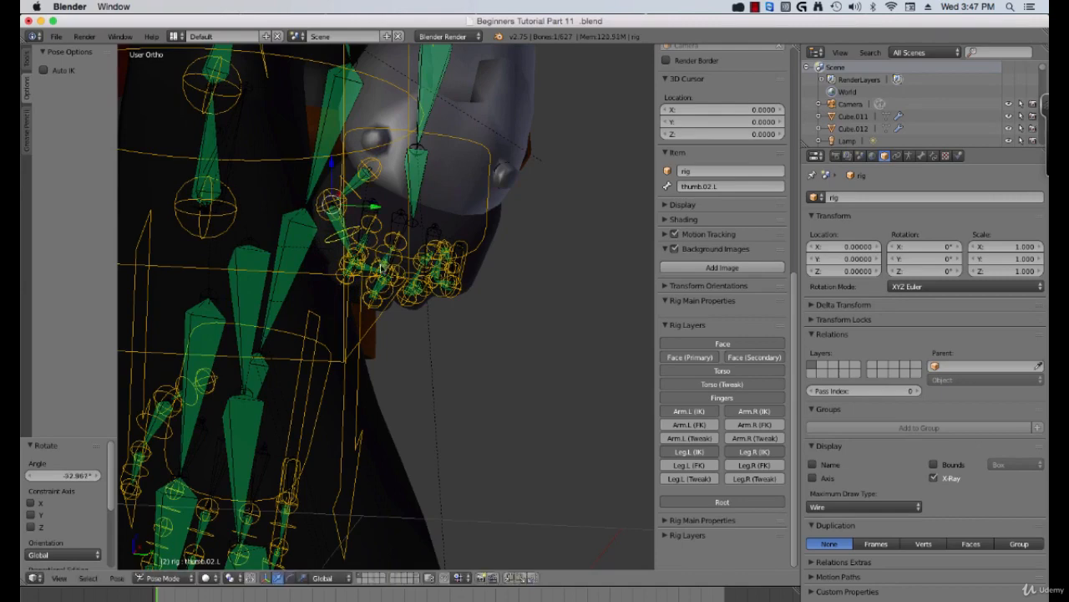
pyautogui.press('r')
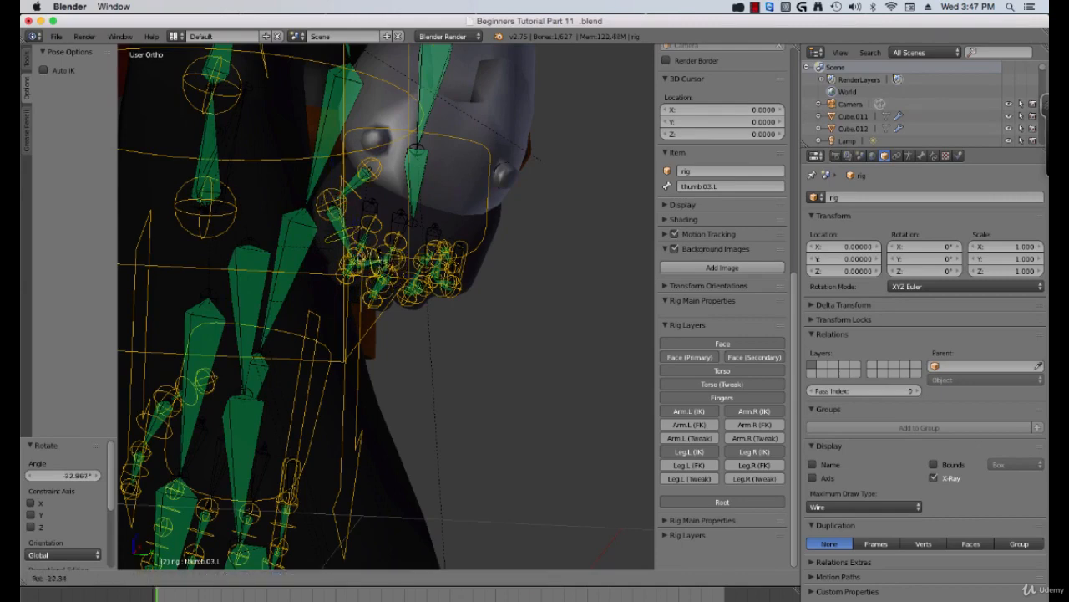
pyautogui.click(386, 260)
# Refine the left thumb from another angle by rotating its second control about 15°, plus a free trackball rotation of about 7° and 13°
pyautogui.moveTo(386, 261); pyautogui.dragTo(424, 222, button='middle')
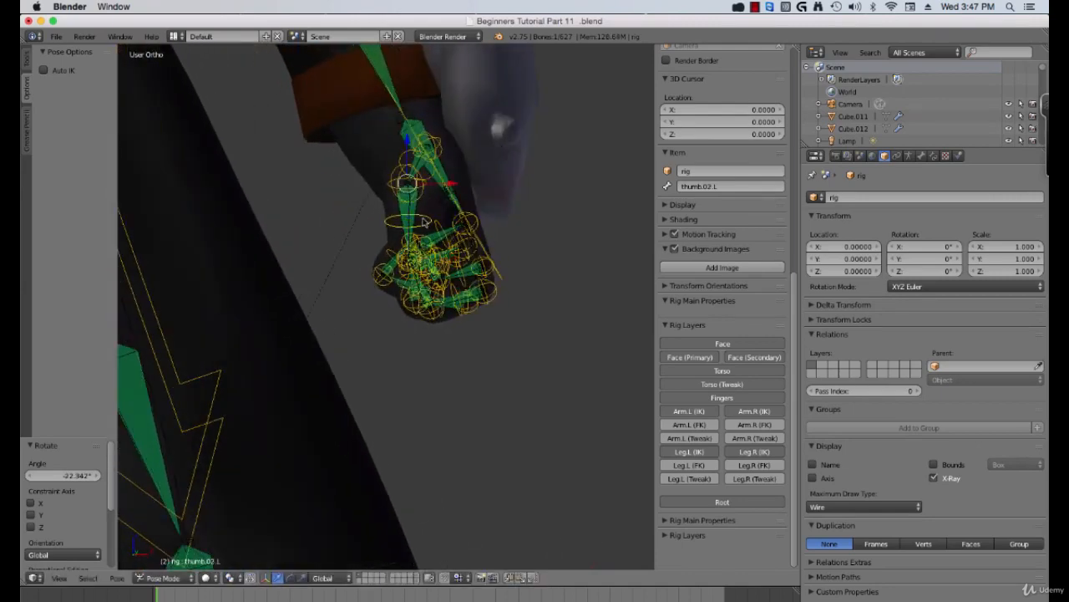
pyautogui.press('r')
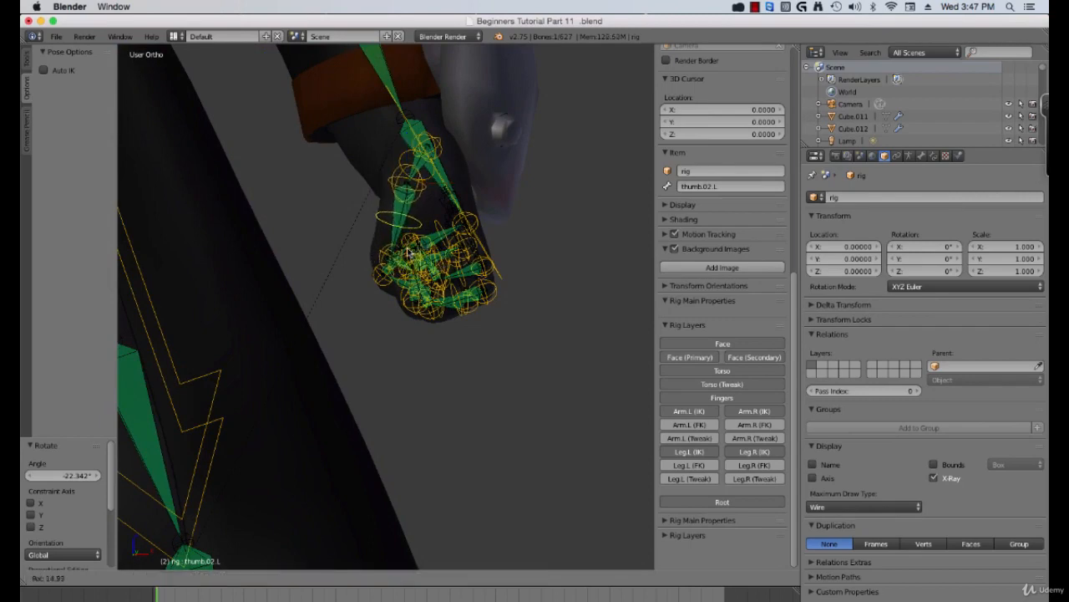
pyautogui.click(406, 251)
pyautogui.press('r')
pyautogui.click(409, 254)
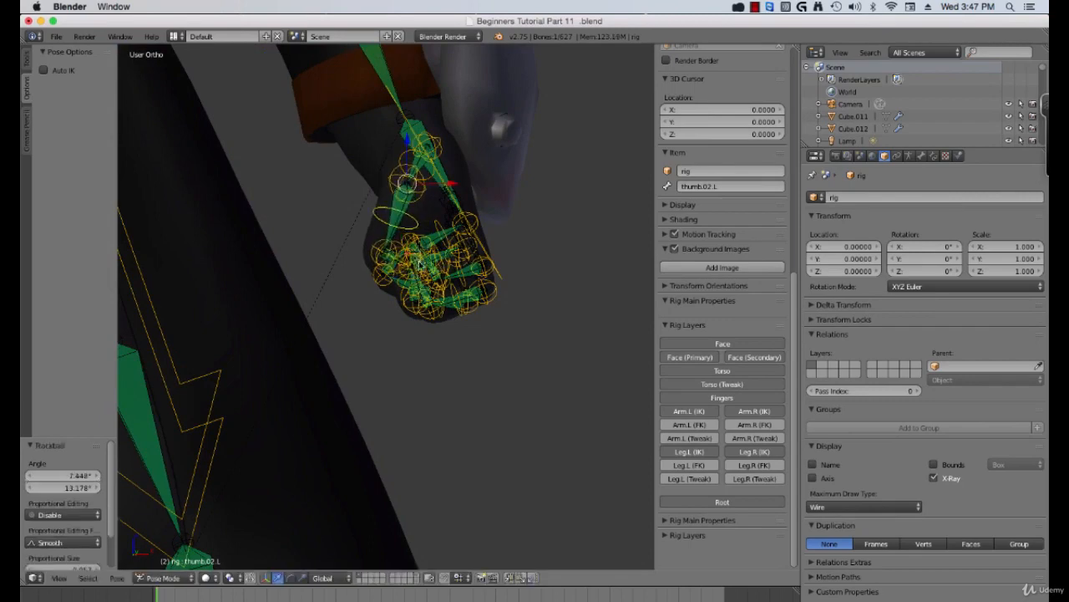
# Deselect all bones and hide the Fingers rig layer
pyautogui.scroll(-3, 435, 277)
pyautogui.press('a')
pyautogui.press('Tab')
pyautogui.press('Tab')
pyautogui.moveTo(436, 279); pyautogui.dragTo(423, 311, button='middle')
pyautogui.click(729, 396)
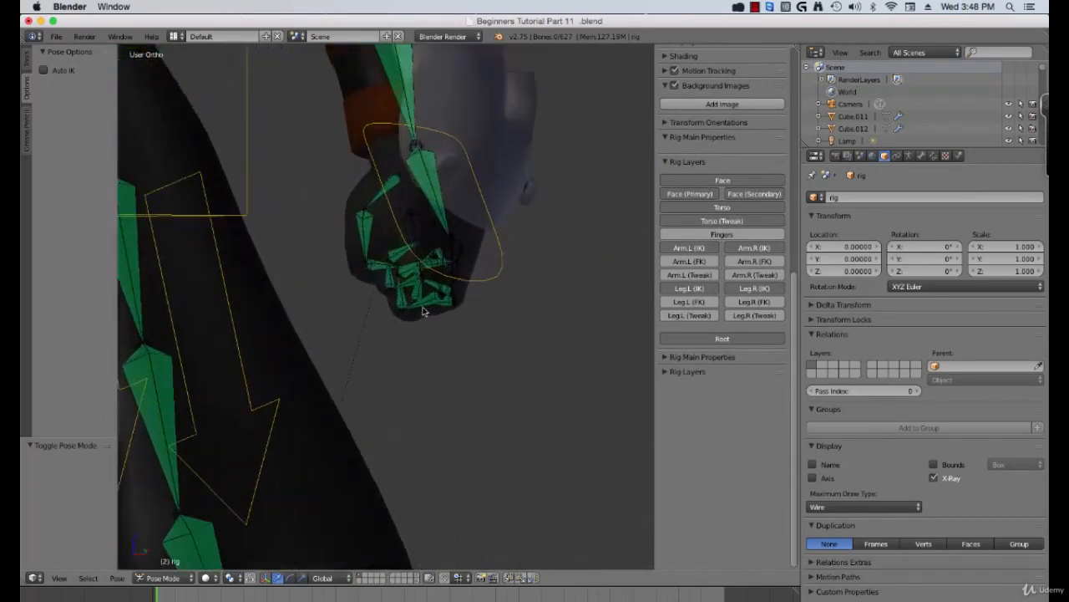
# Show the whole character in the front view and turn the Fingers rig layer back on
pyautogui.scroll(-10, 423, 307)
pyautogui.moveTo(343, 301); pyautogui.dragTo(417, 305, button='middle')
pyautogui.scroll(3, 417, 305)
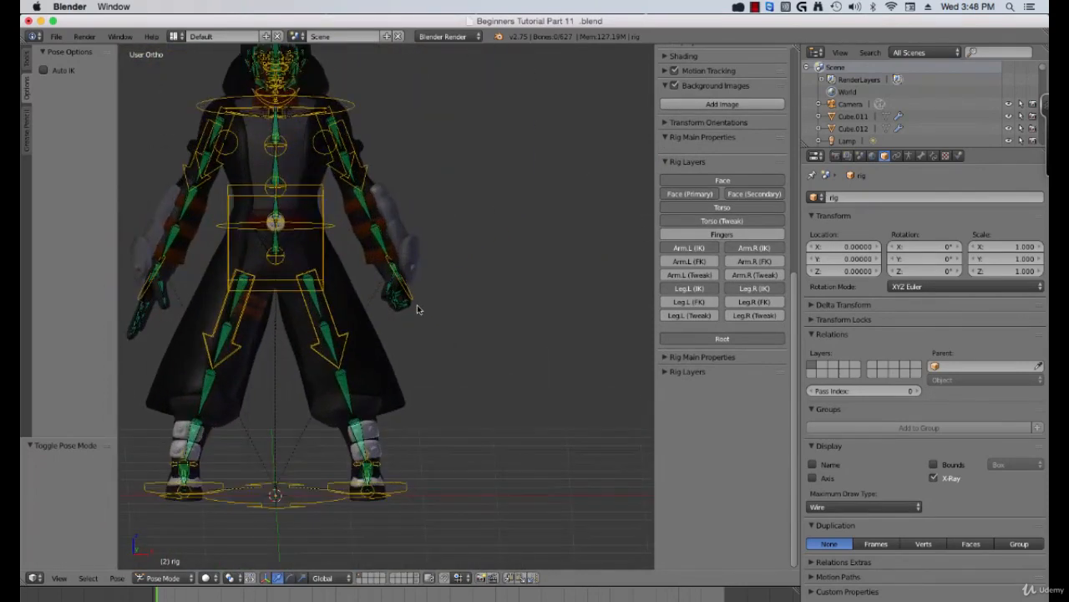
pyautogui.press('KP_1')
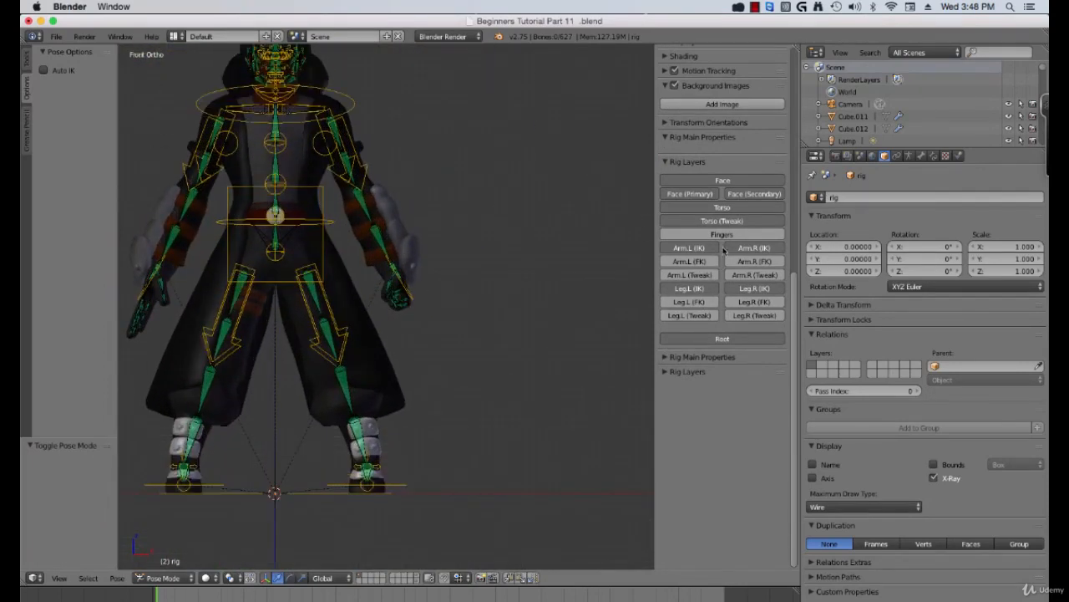
pyautogui.click(717, 234)
pyautogui.scroll(5, 681, 251)
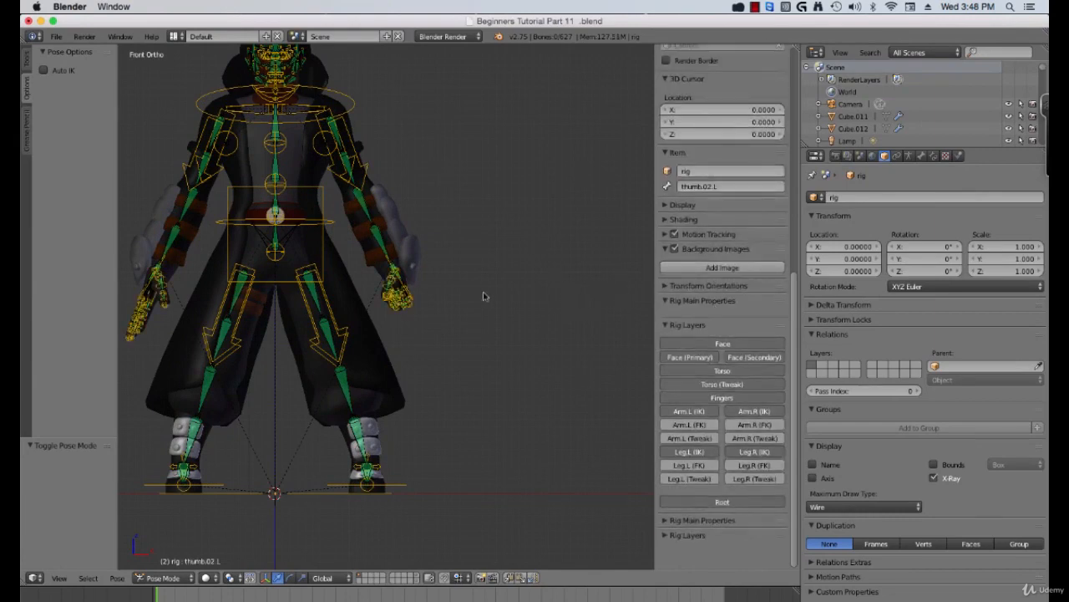
# Select all visible bones of the rig
pyautogui.keyDown('shift'); pyautogui.moveTo(409, 312); pyautogui.dragTo(430, 328, button='middle'); pyautogui.keyUp('shift')
pyautogui.press('a')
pyautogui.press('a')
pyautogui.press('a')
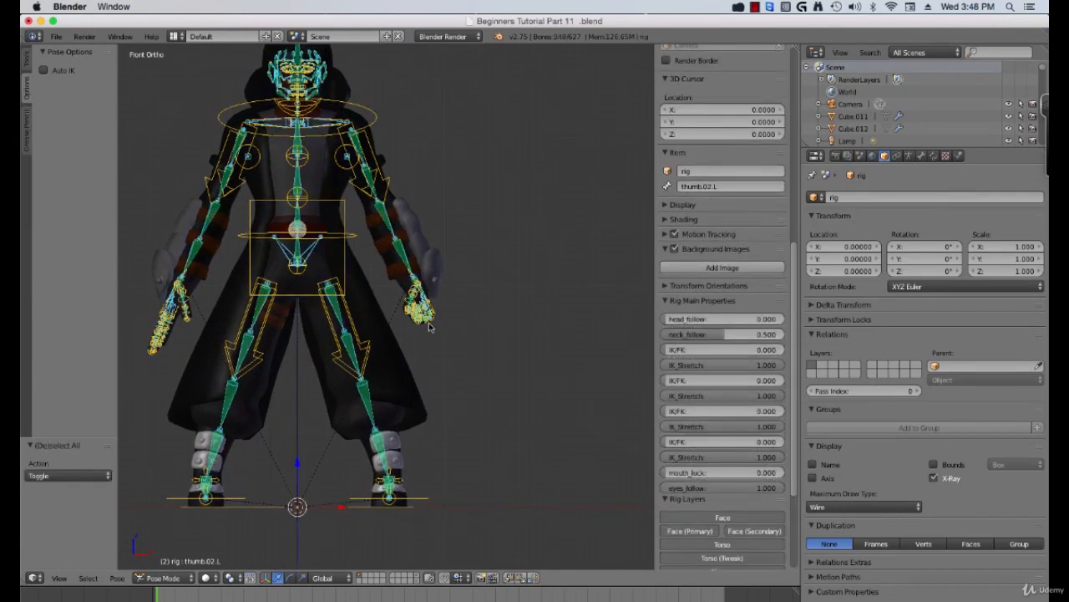
# Clear the location, rotation and scale of all selected rig bones, and deselect everything
pyautogui.hotkey('alt', 'r')
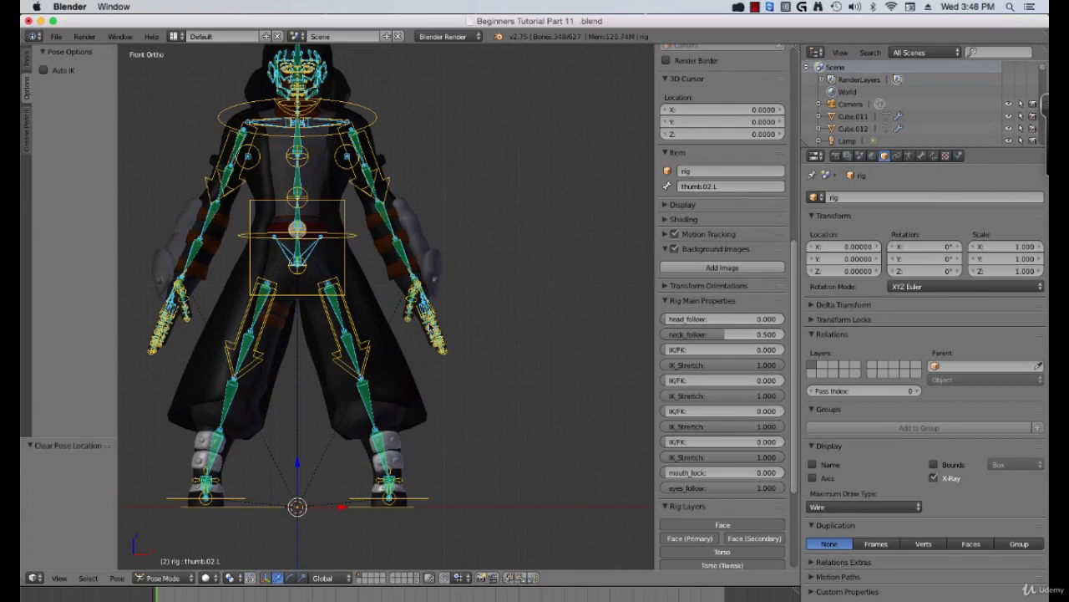
pyautogui.hotkey('alt', 's')
pyautogui.press('a')
# Try moving the two upper spine tweak controls, tweak_spine.003 and tweak_spine.002, cancelling each move
pyautogui.scroll(-4, 422, 316)
pyautogui.keyDown('shift'); pyautogui.moveTo(415, 308); pyautogui.dragTo(448, 341, button='middle'); pyautogui.keyUp('shift')
pyautogui.scroll(4, 465, 343)
pyautogui.scroll(4, 448, 342)
pyautogui.keyDown('shift'); pyautogui.moveTo(475, 256); pyautogui.dragTo(425, 393, button='middle'); pyautogui.keyUp('shift')
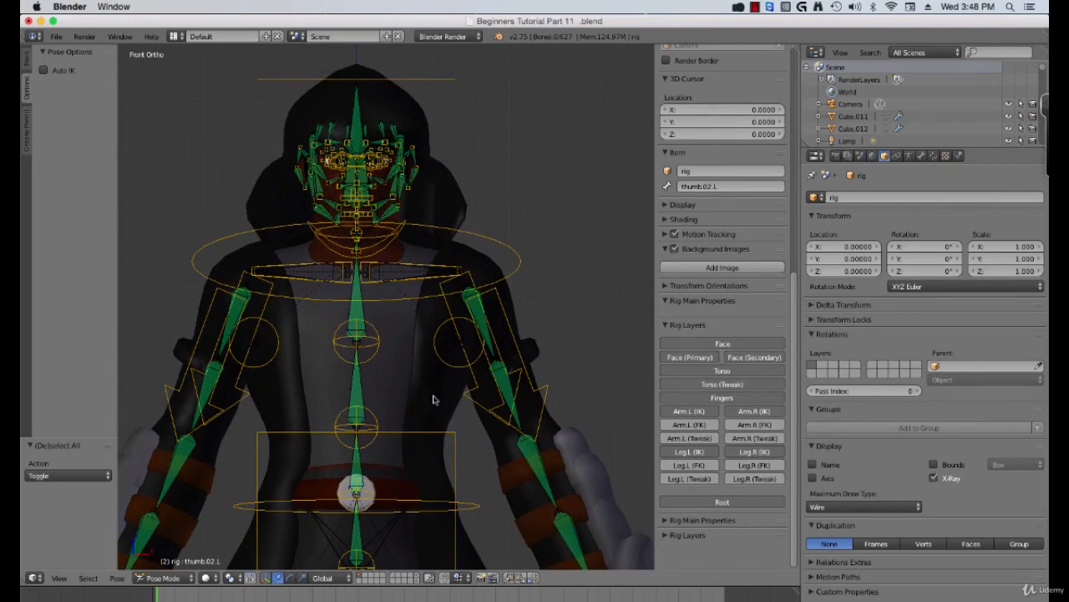
pyautogui.rightClick(384, 352)
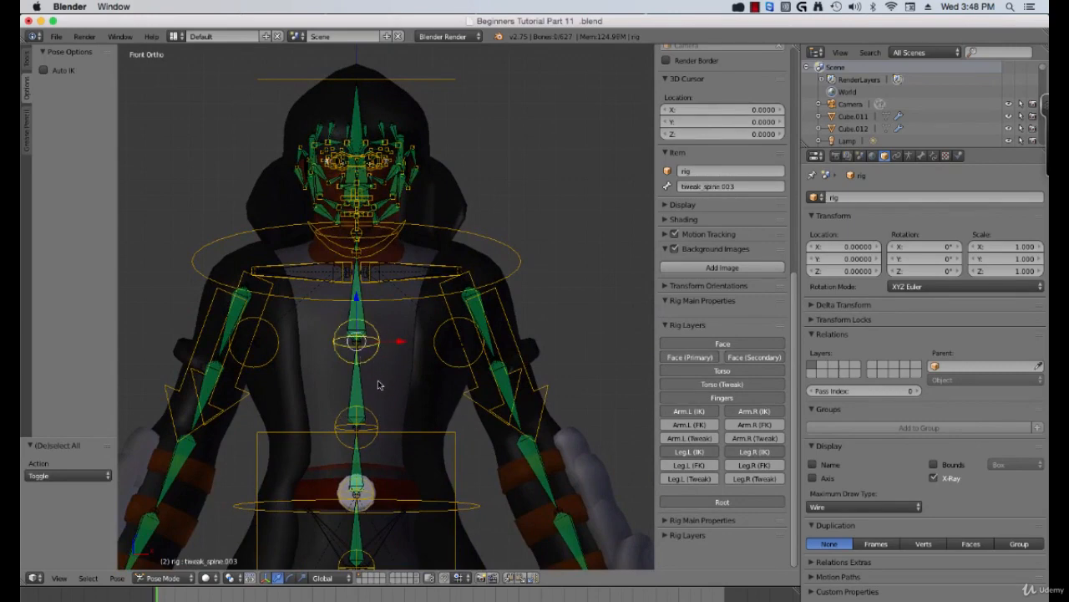
pyautogui.press('g')
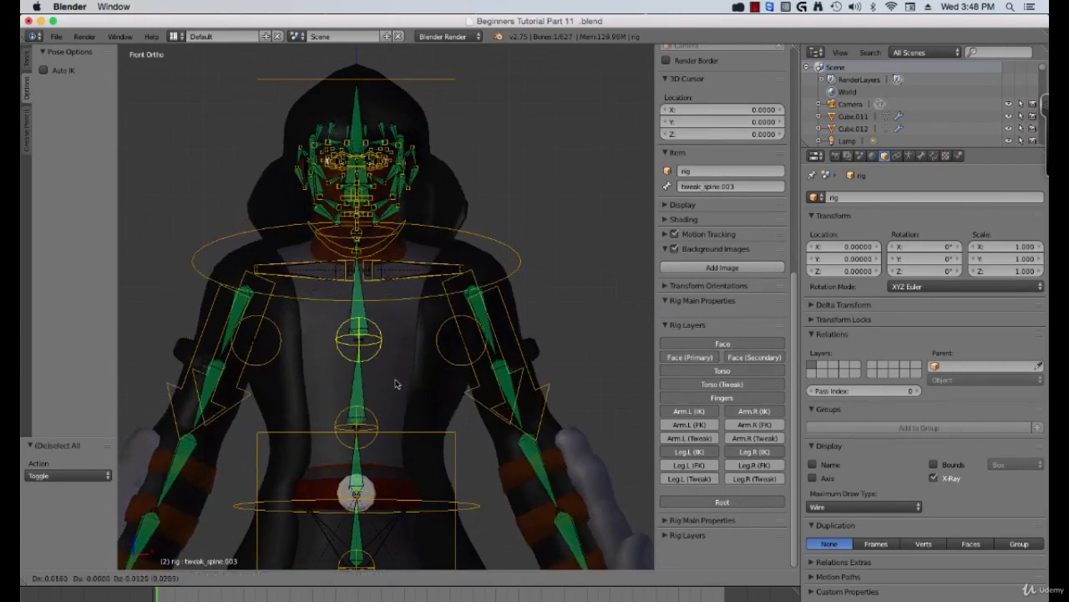
pyautogui.rightClick(373, 416)
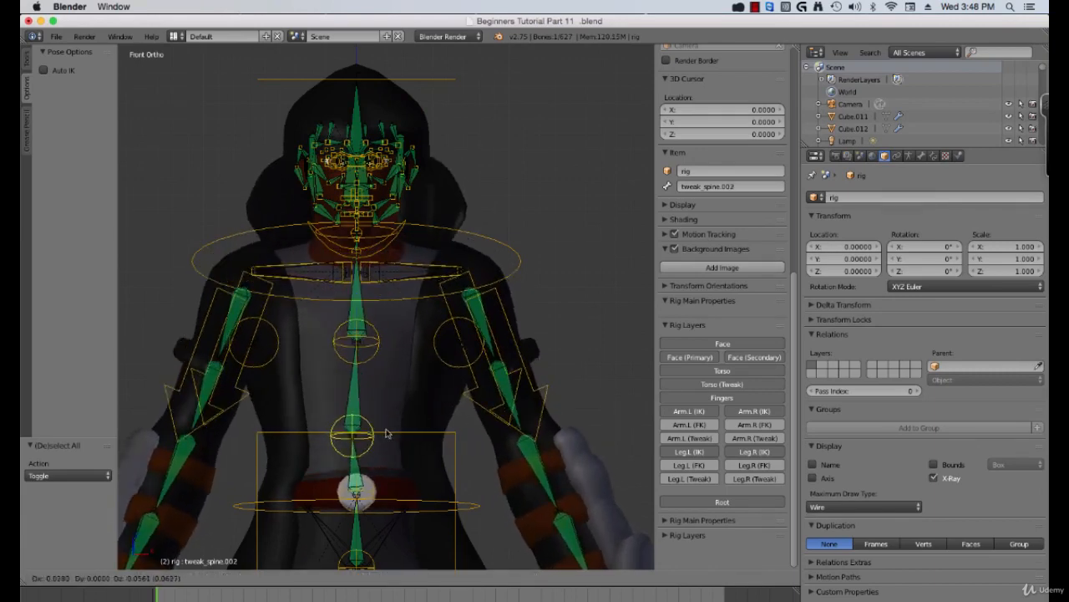
# Try moving the two lower spine tweak controls, tweak_spine.001 and tweak_spine, cancelling each move
pyautogui.scroll(-1, 372, 476)
pyautogui.press('g')
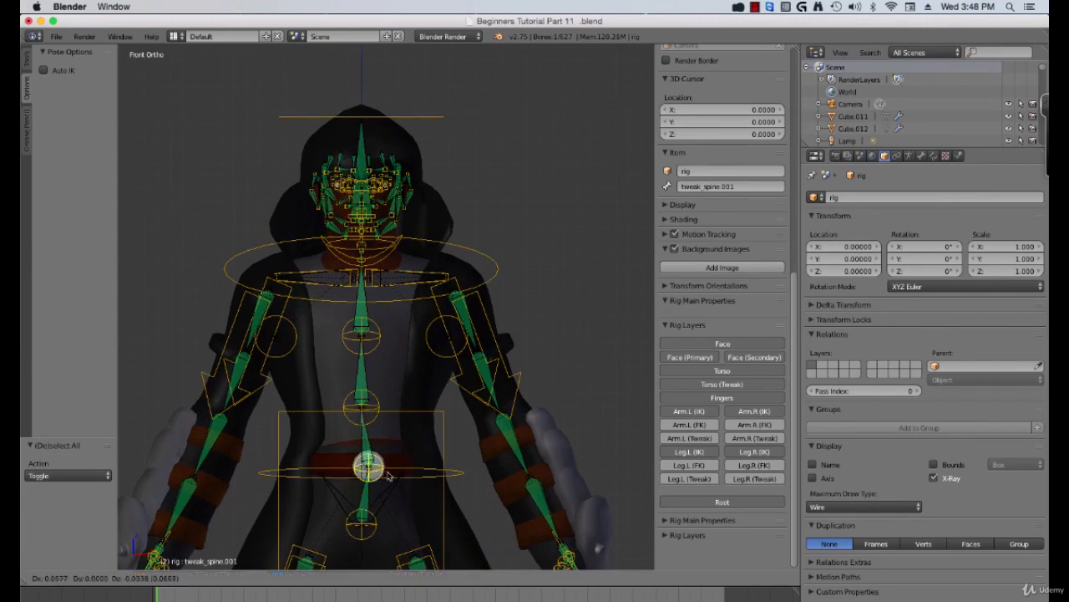
pyautogui.rightClick(367, 470)
pyautogui.rightClick(364, 524)
pyautogui.press('g')
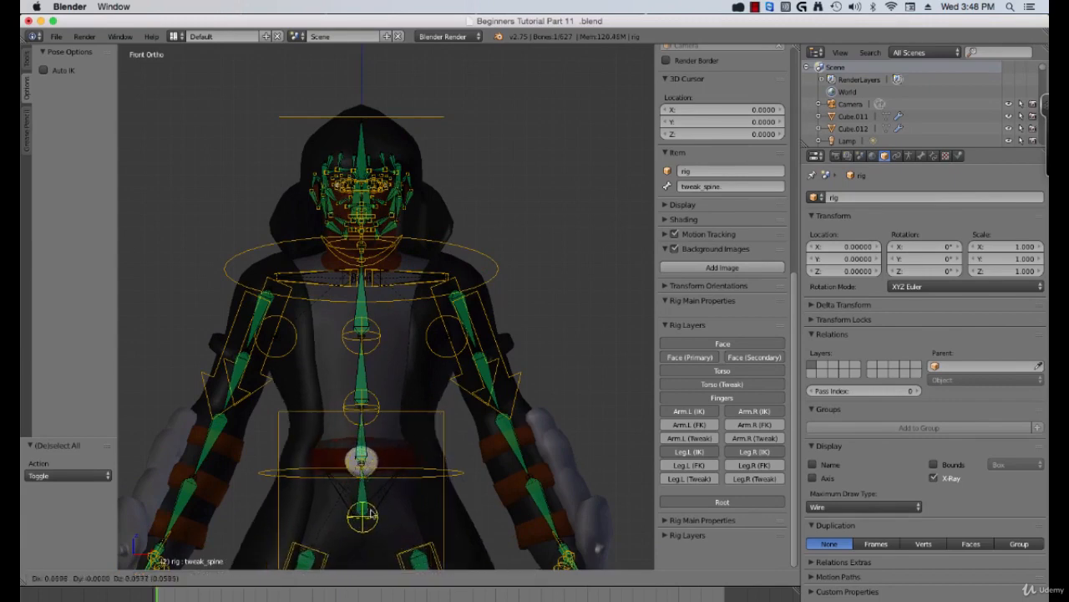
pyautogui.rightClick(370, 516)
# Try moving the chest, hips and torso controls one after another, cancelling each move
pyautogui.rightClick(490, 268)
pyautogui.press('g')
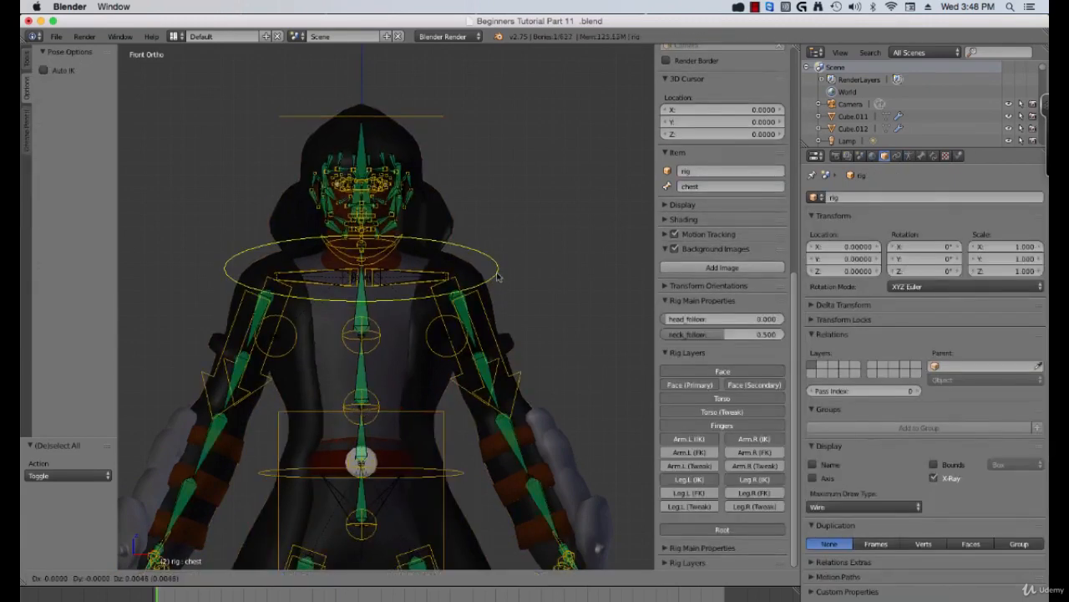
pyautogui.rightClick(446, 413)
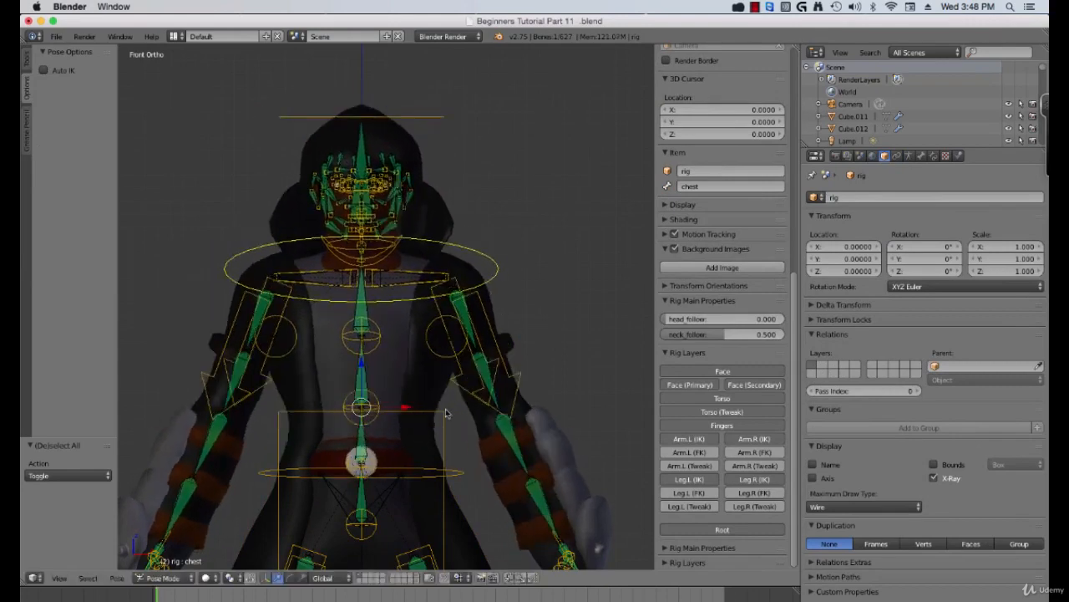
pyautogui.rightClick(436, 465)
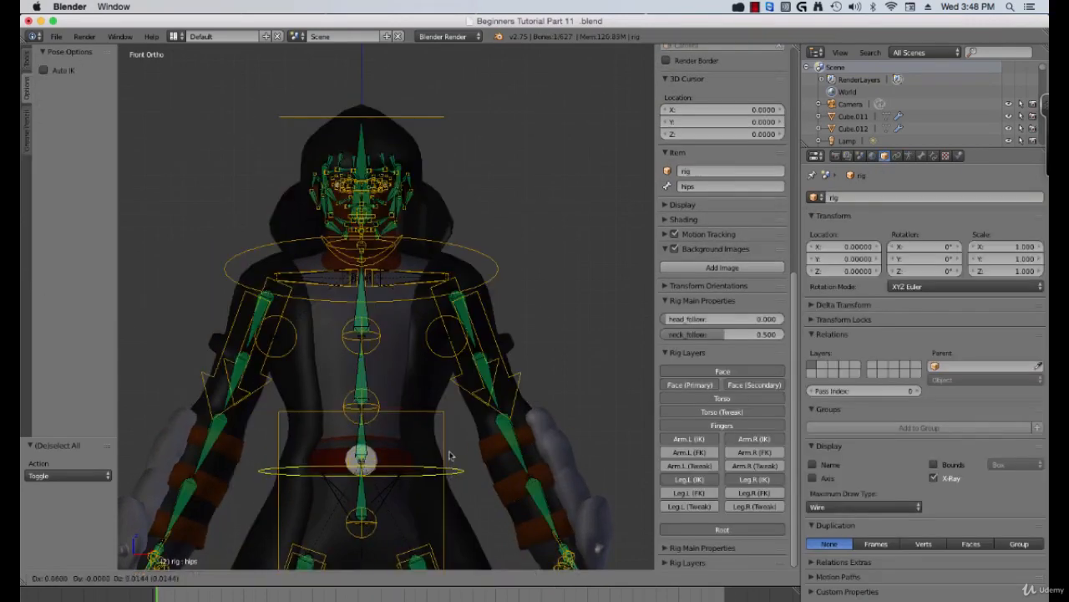
pyautogui.press('g')
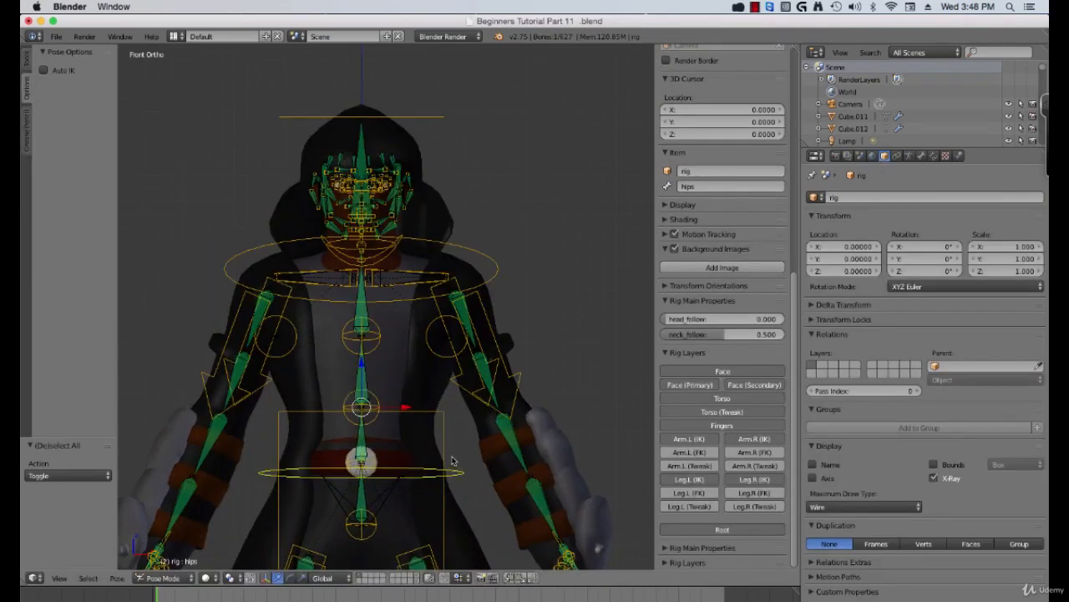
pyautogui.rightClick(436, 422)
pyautogui.scroll(-2, 437, 422)
pyautogui.scroll(-2, 431, 412)
pyautogui.press('g')
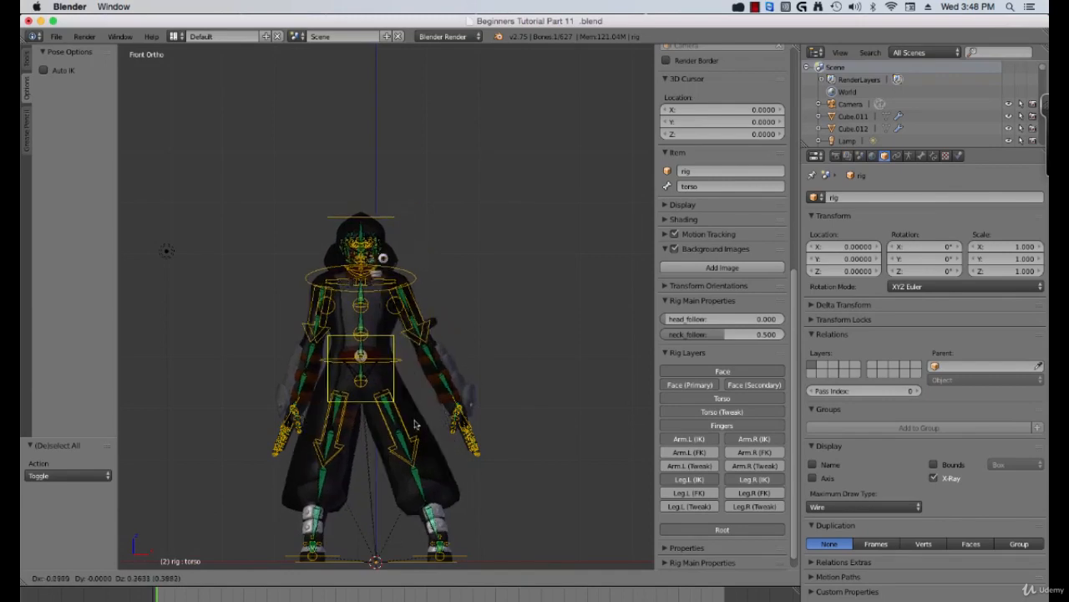
pyautogui.rightClick(423, 402)
# Try rotating the left and right shoulder controls in turn, cancelling each rotation
pyautogui.scroll(4, 492, 528)
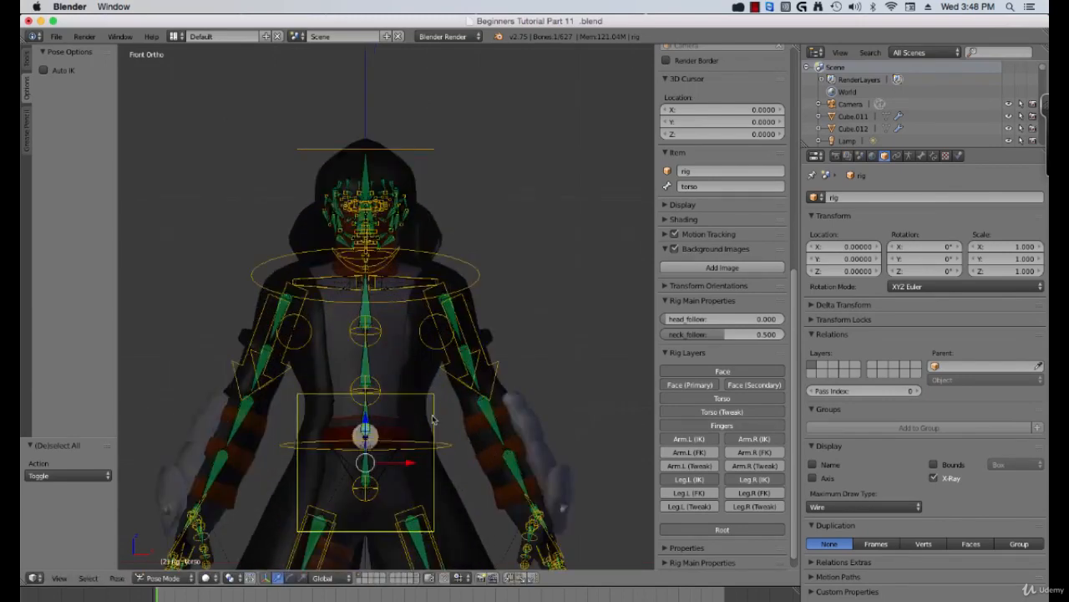
pyautogui.scroll(5, 432, 417)
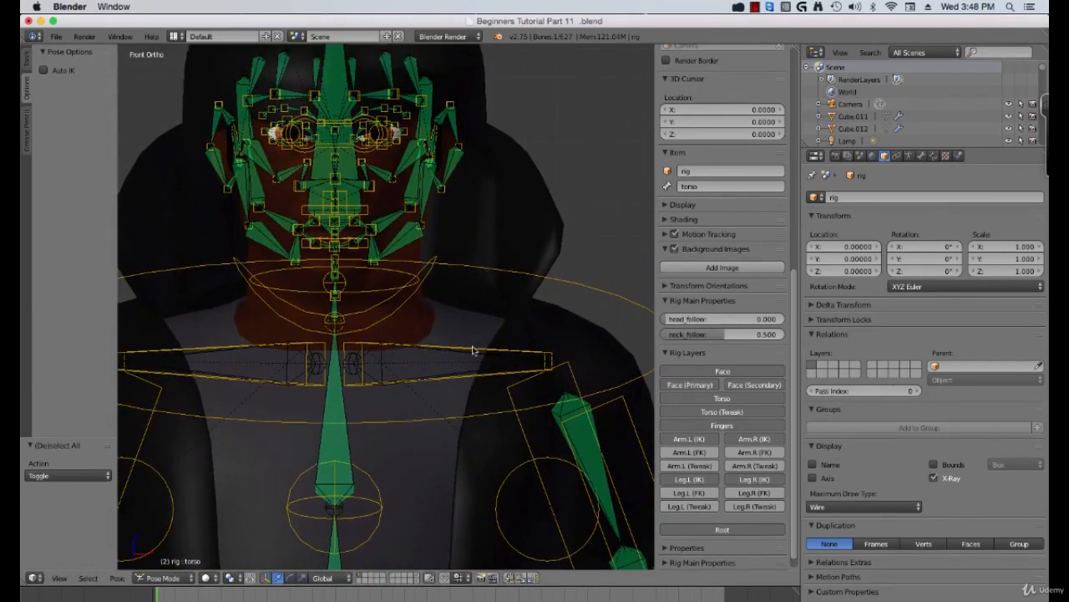
pyautogui.rightClick(472, 351)
pyautogui.press('r')
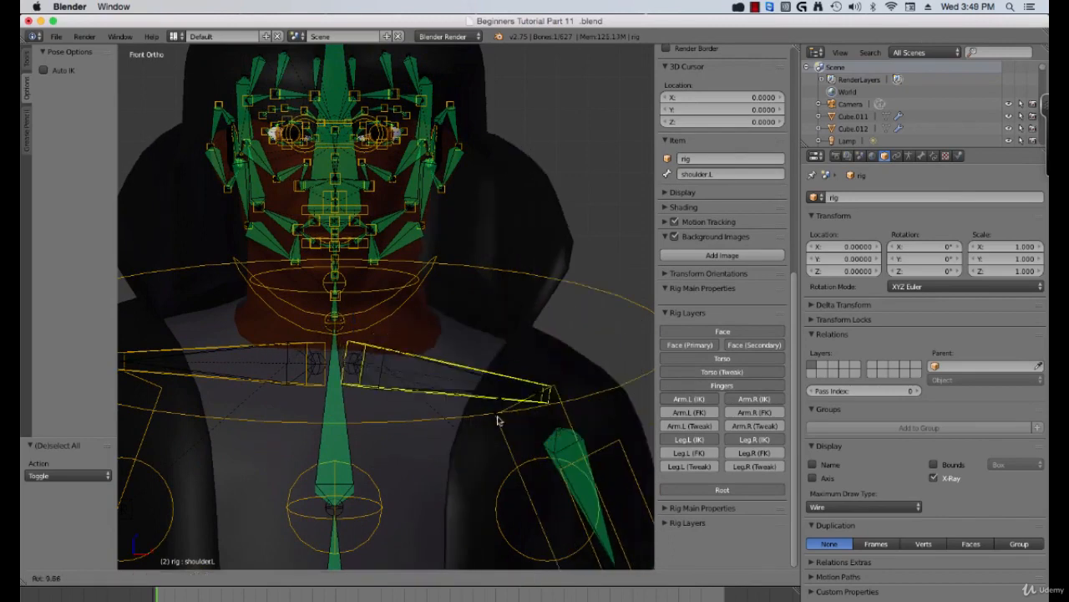
pyautogui.rightClick(510, 370)
pyautogui.rightClick(269, 349)
pyautogui.press('r')
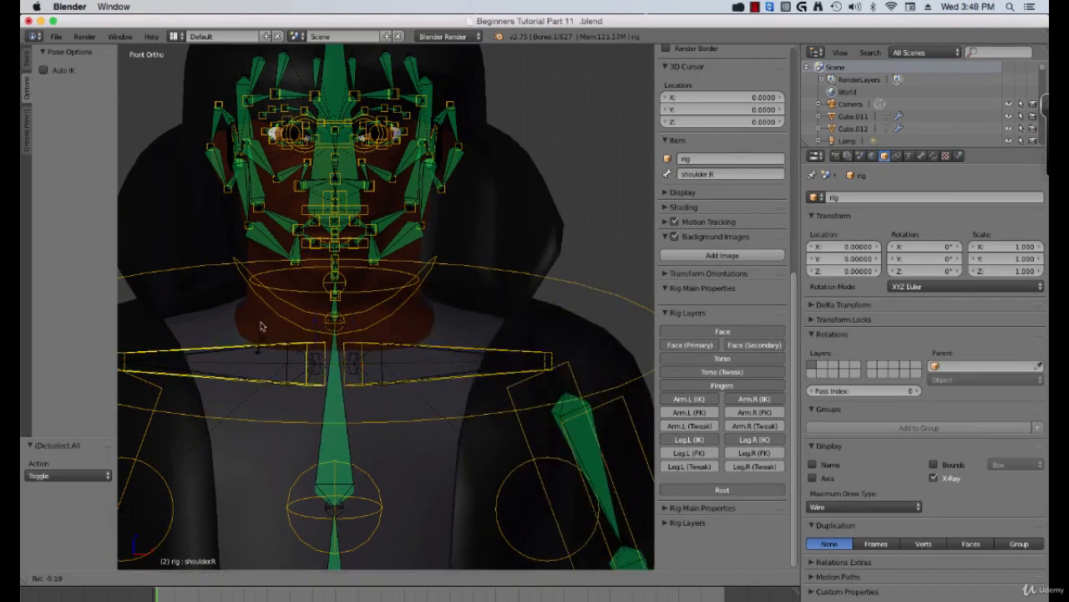
pyautogui.rightClick(261, 324)
# Hide the character's hooded coat mesh so the head and face are exposed
pyautogui.keyDown('shift'); pyautogui.moveTo(407, 304); pyautogui.dragTo(413, 386, button='middle'); pyautogui.keyUp('shift')
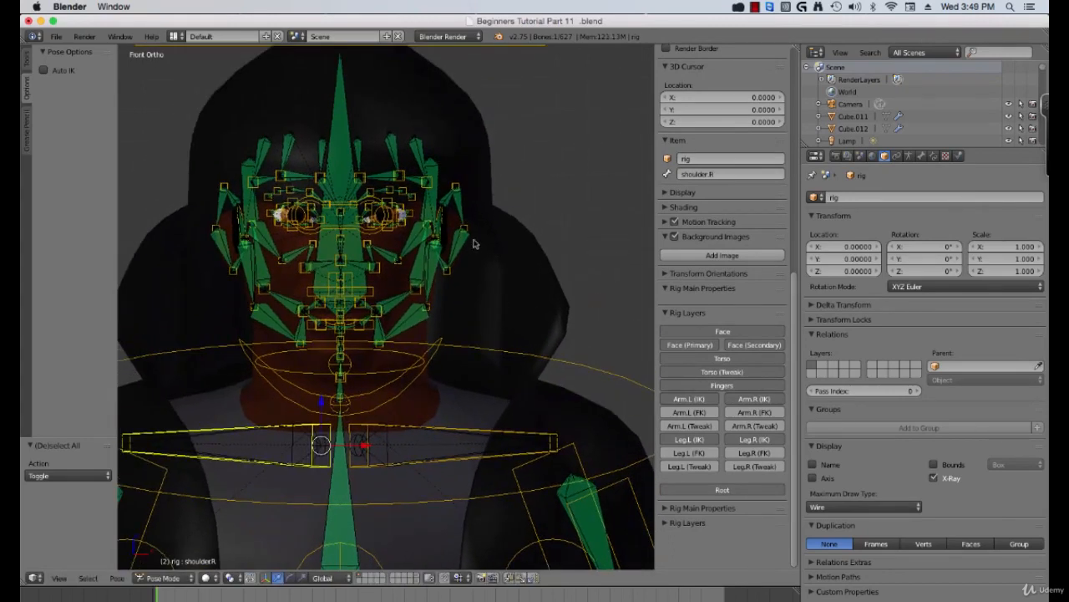
pyautogui.scroll(1, 471, 295)
pyautogui.scroll(-2, 453, 318)
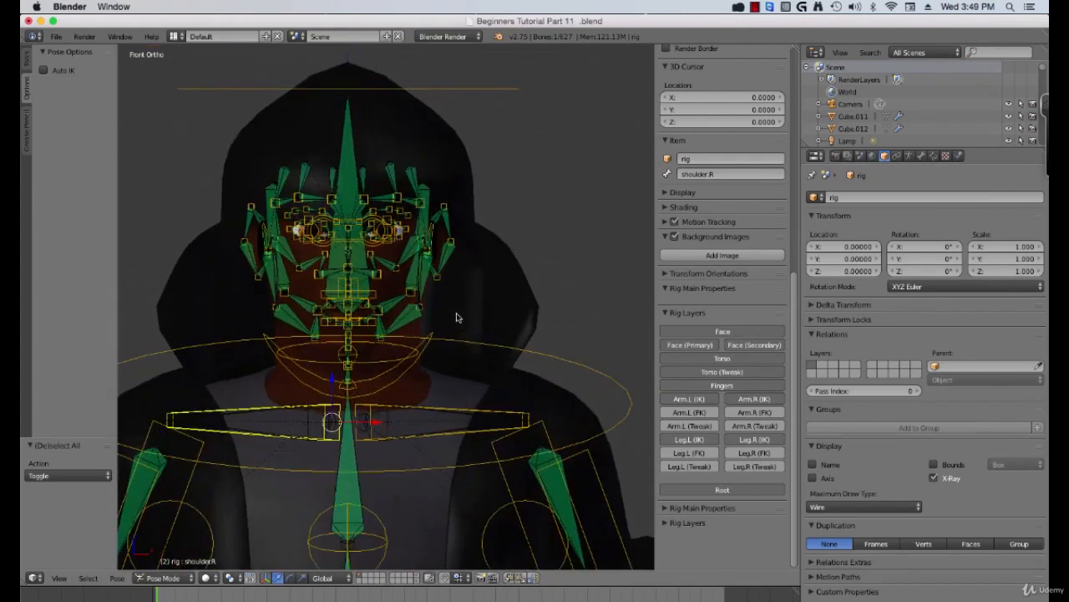
pyautogui.scroll(-2, 334, 459)
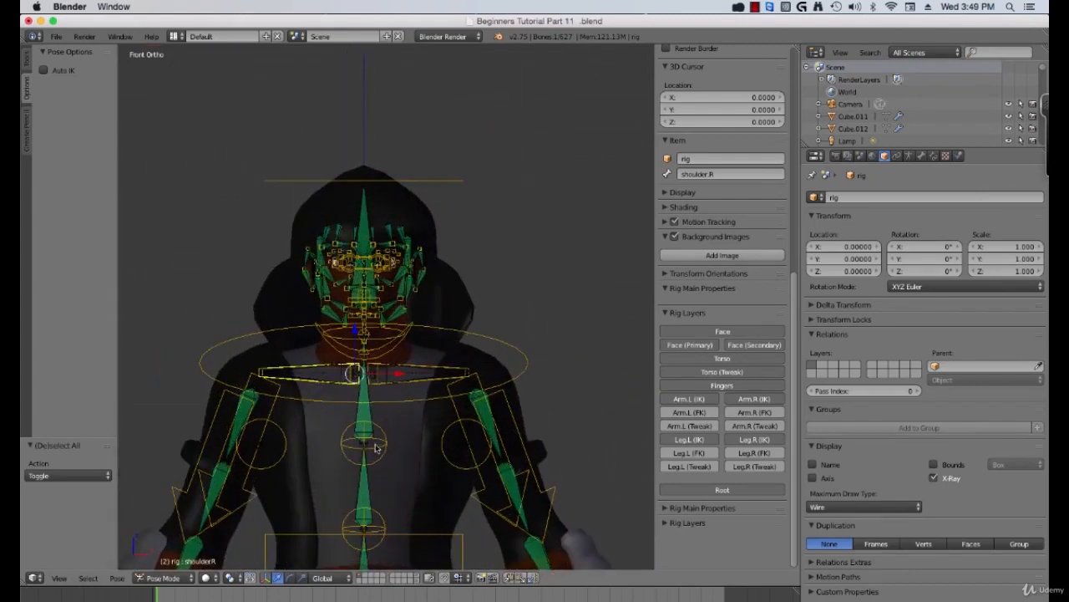
pyautogui.rightClick(460, 297)
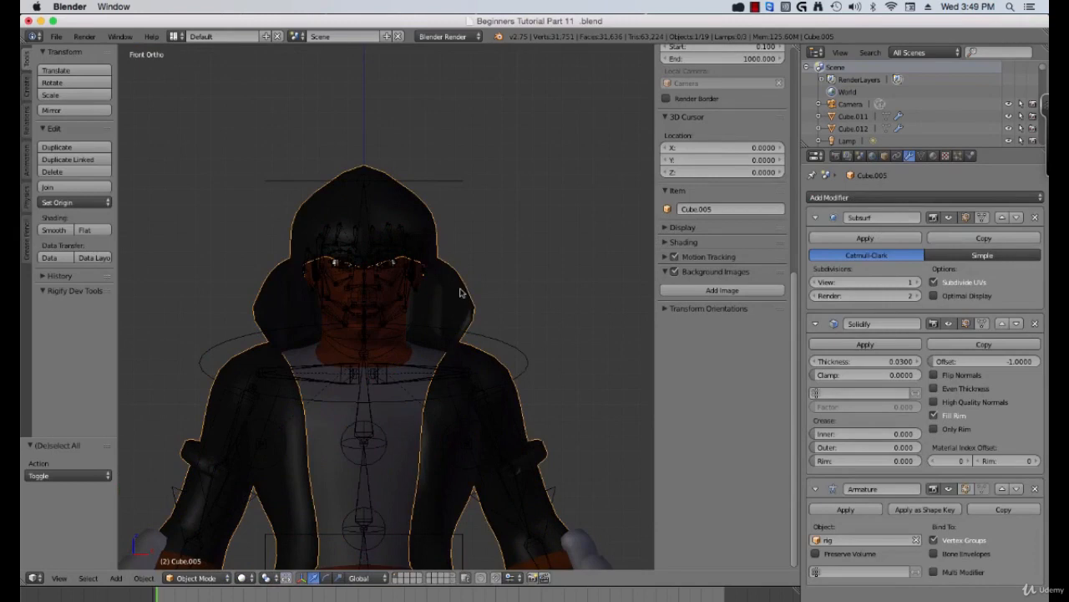
pyautogui.press('h')
pyautogui.scroll(6, 440, 320)
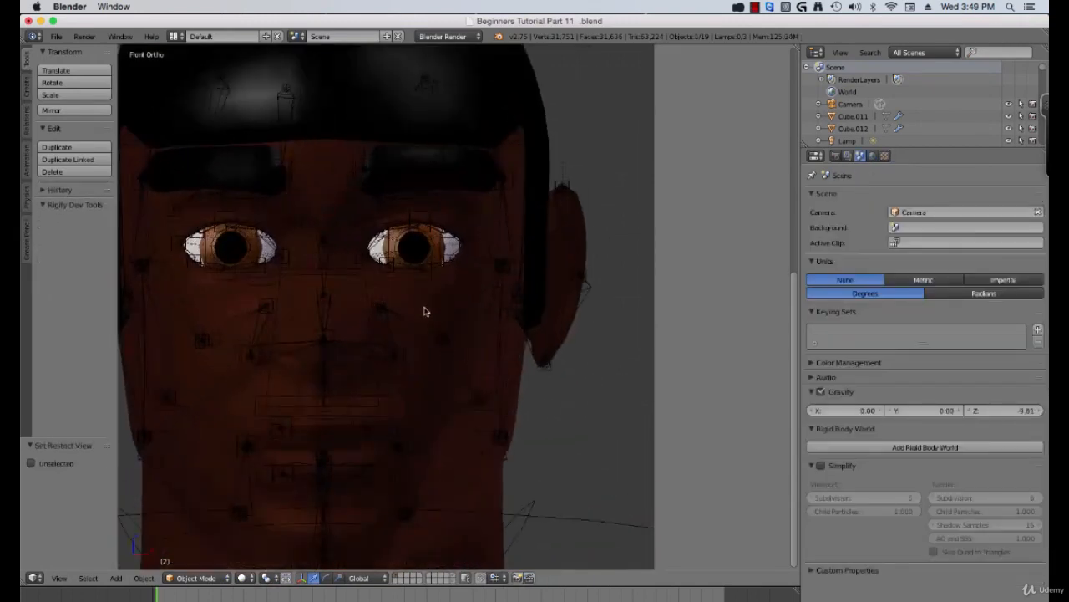
# Reselect the rig through a left brow control and turn off the armature layer with the green deform bones
pyautogui.rightClick(424, 231)
pyautogui.scroll(-3, 426, 267)
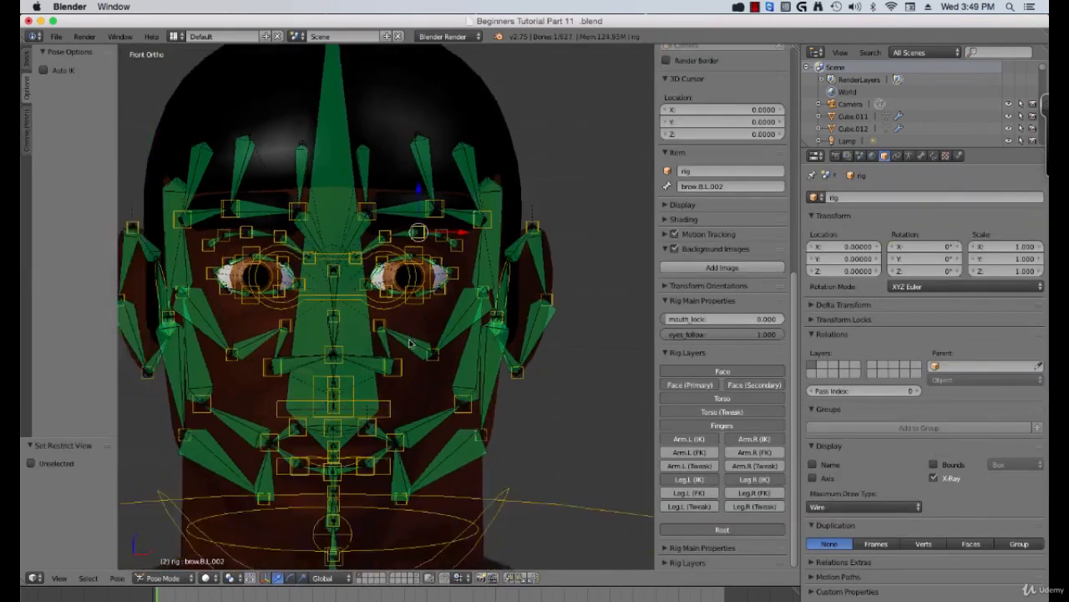
pyautogui.scroll(5, 431, 341)
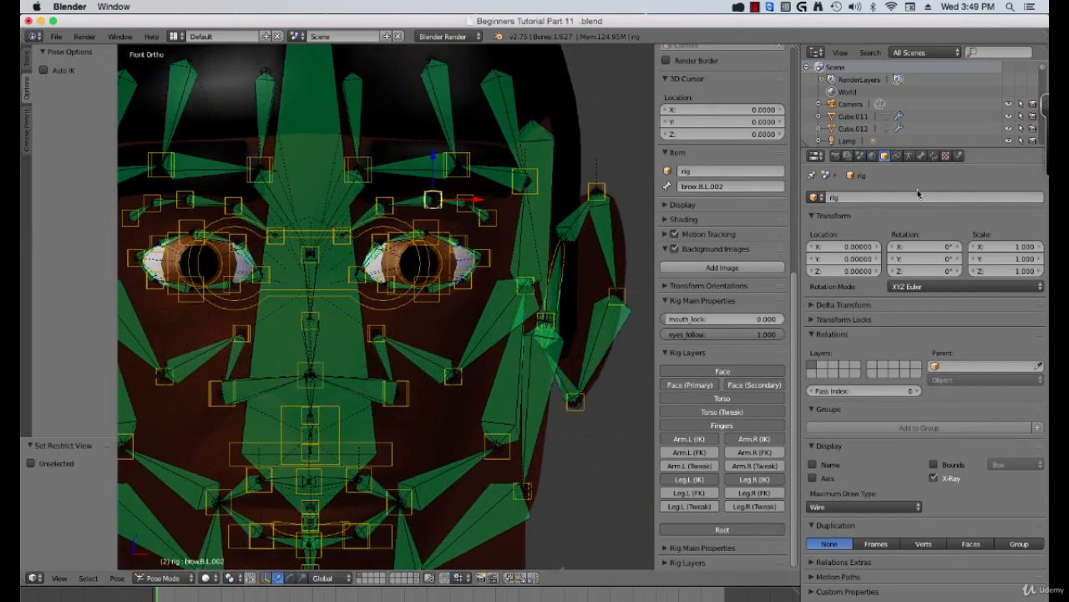
pyautogui.click(910, 156)
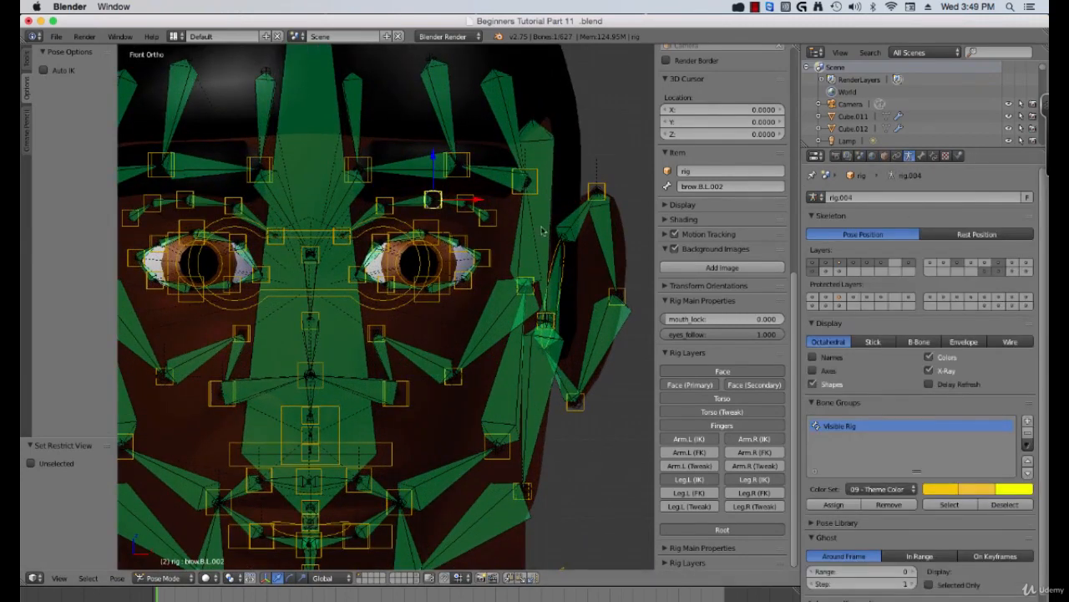
pyautogui.click(999, 272)
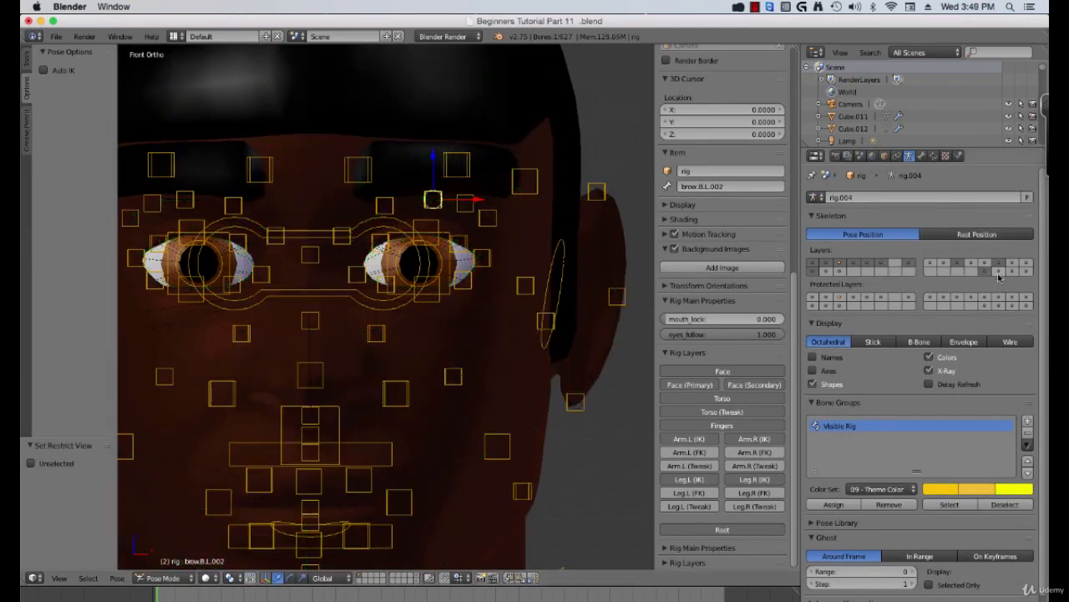
pyautogui.scroll(-5, 492, 216)
pyautogui.scroll(4, 494, 224)
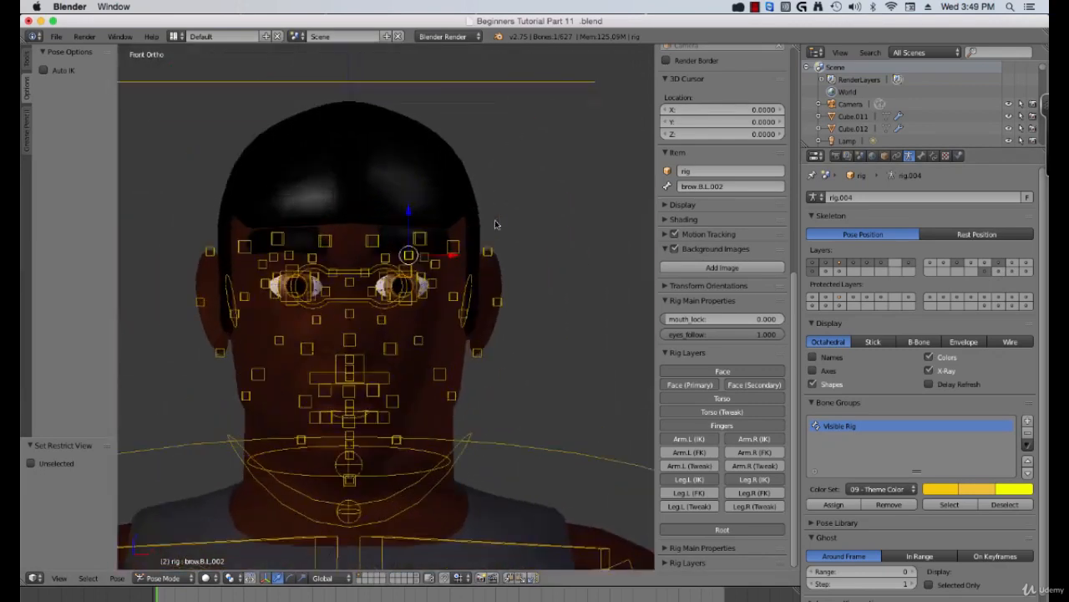
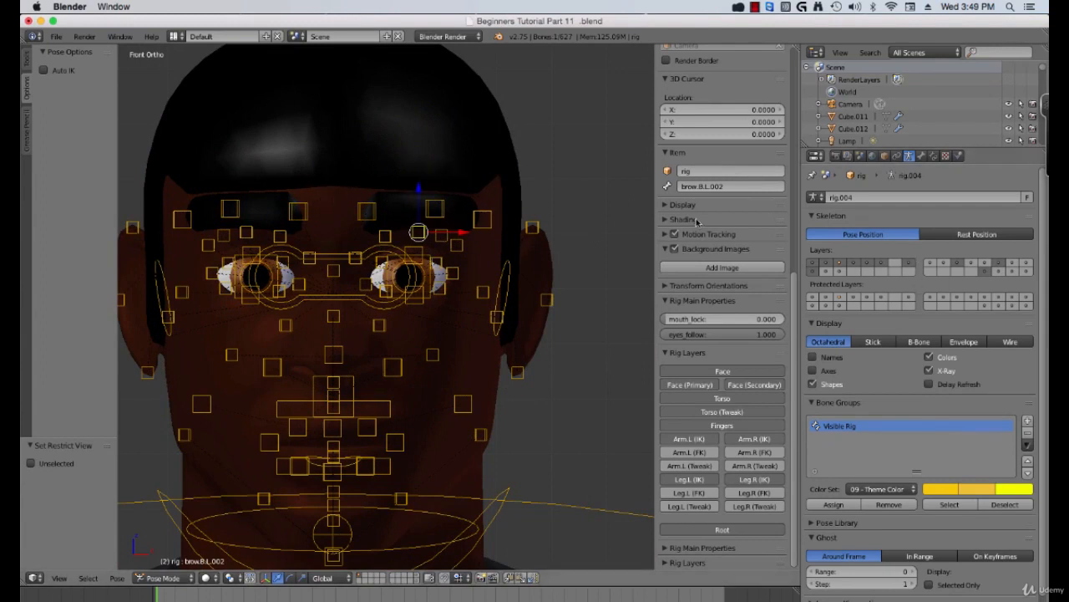
# Select the five small controls of the lower left brow row, undoing the accidental head mesh selection, and hide them
pyautogui.scroll(2, 446, 252)
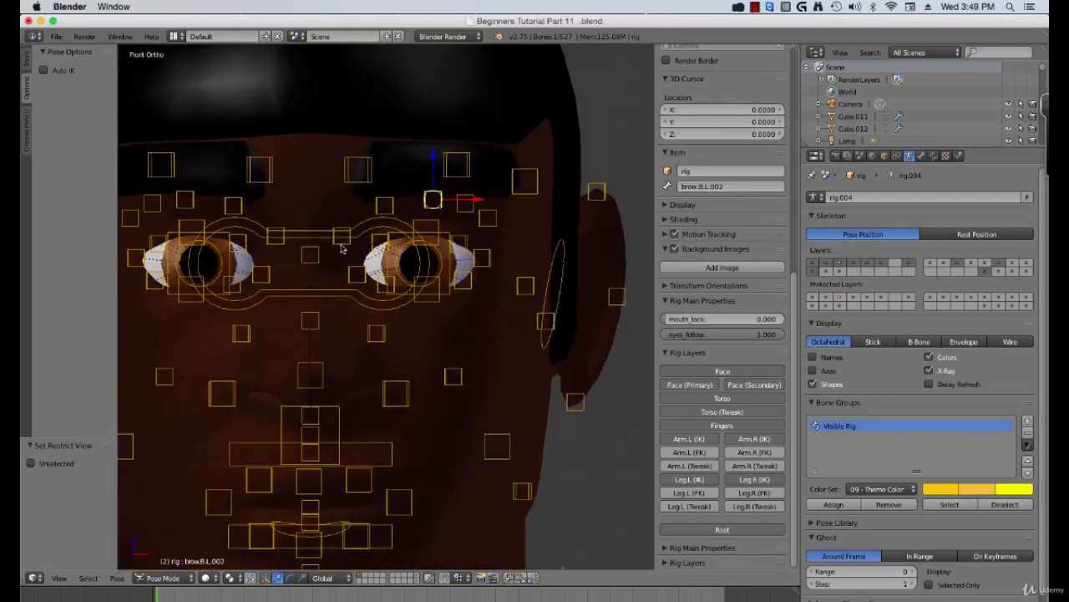
pyautogui.rightClick(387, 216)
pyautogui.keyDown('shift'); pyautogui.rightClick(461, 201); pyautogui.keyUp('shift')
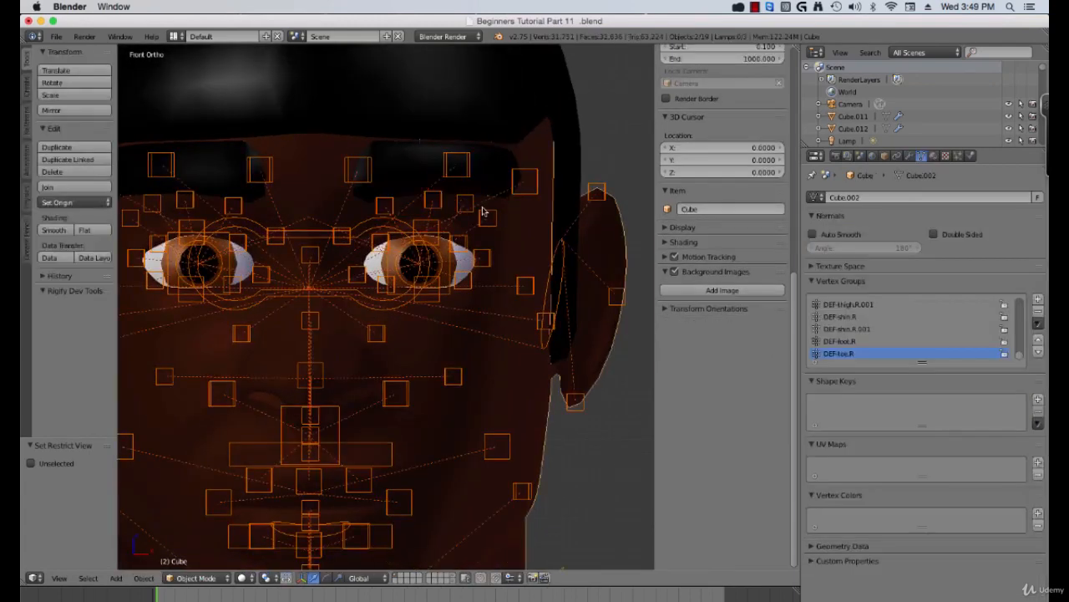
pyautogui.hotkey('ctrl', 'z')
pyautogui.keyDown('shift'); pyautogui.rightClick(465, 201); pyautogui.keyUp('shift')
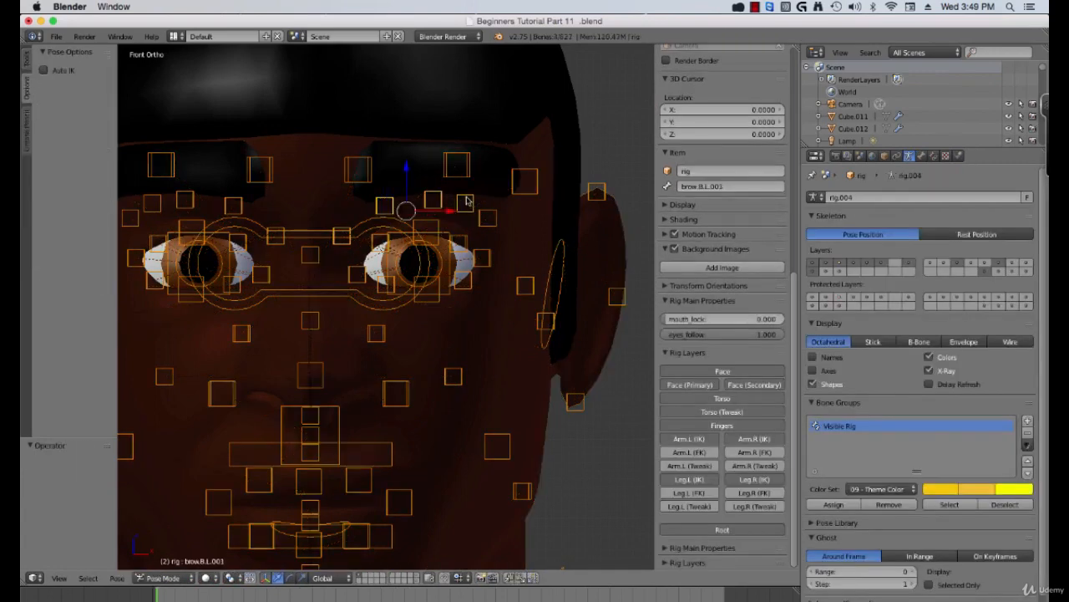
pyautogui.keyDown('shift'); pyautogui.rightClick(487, 215); pyautogui.keyUp('shift')
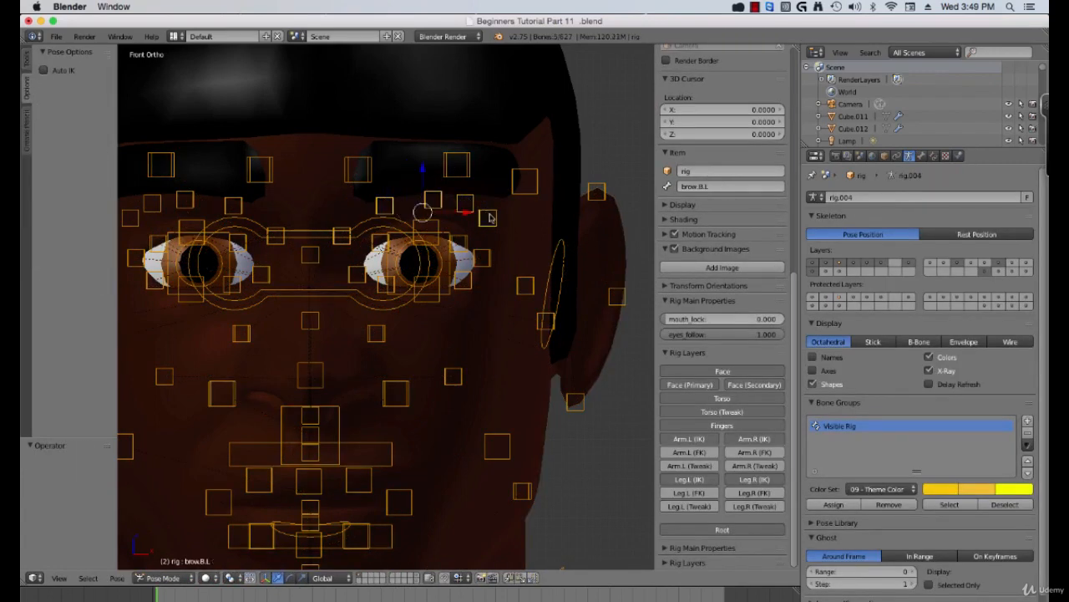
pyautogui.press('h')
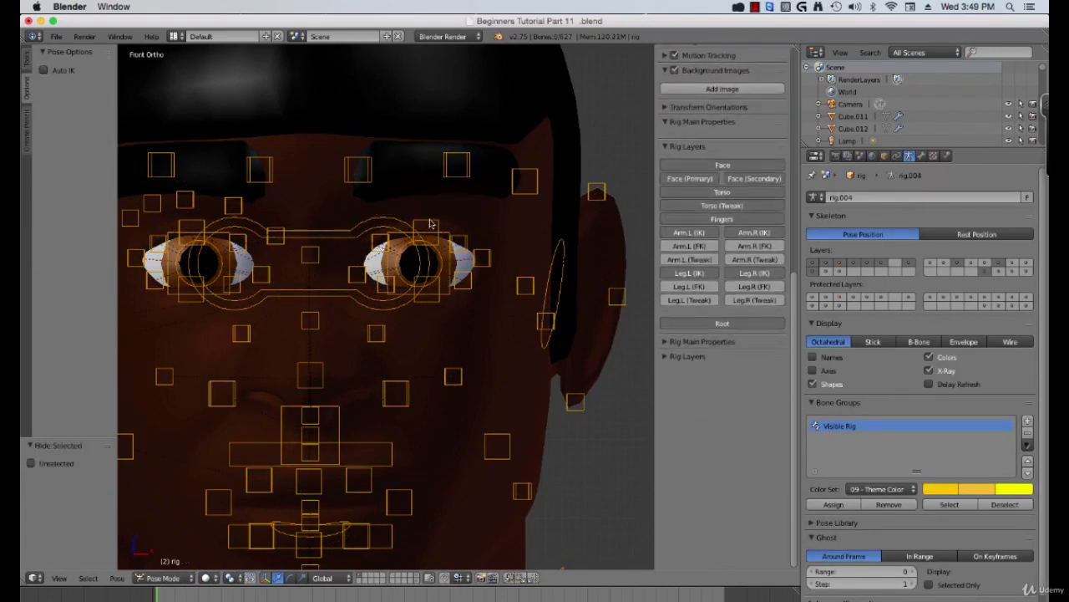
# Select the five small controls of the character's lower right brow row and hide them
pyautogui.rightClick(277, 239)
pyautogui.keyDown('shift'); pyautogui.moveTo(268, 239); pyautogui.dragTo(353, 235, button='middle'); pyautogui.keyUp('shift')
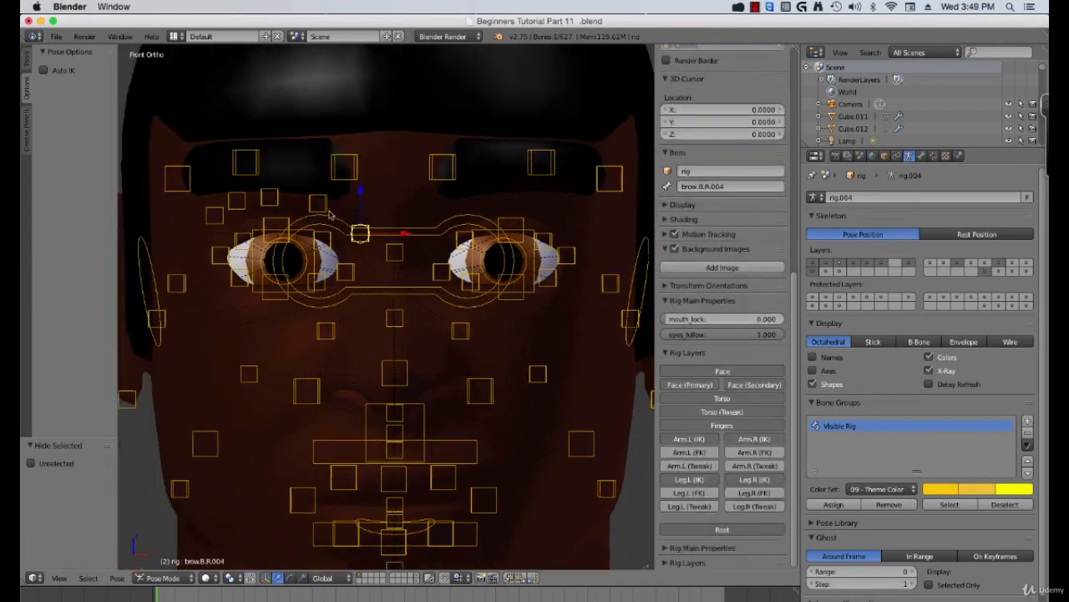
pyautogui.rightClick(251, 200)
pyautogui.rightClick(263, 202)
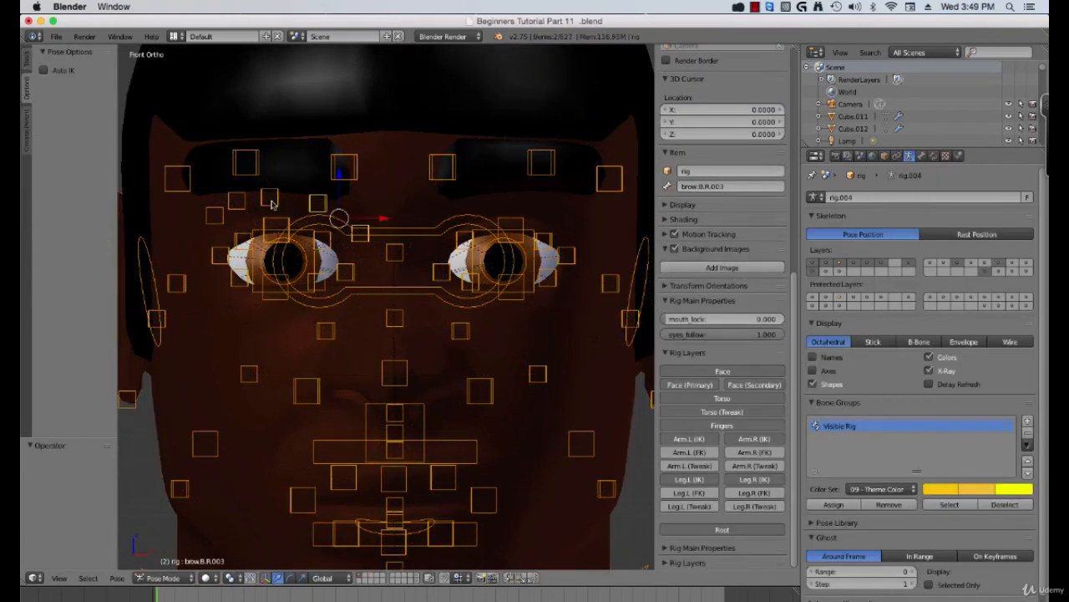
pyautogui.rightClick(242, 212)
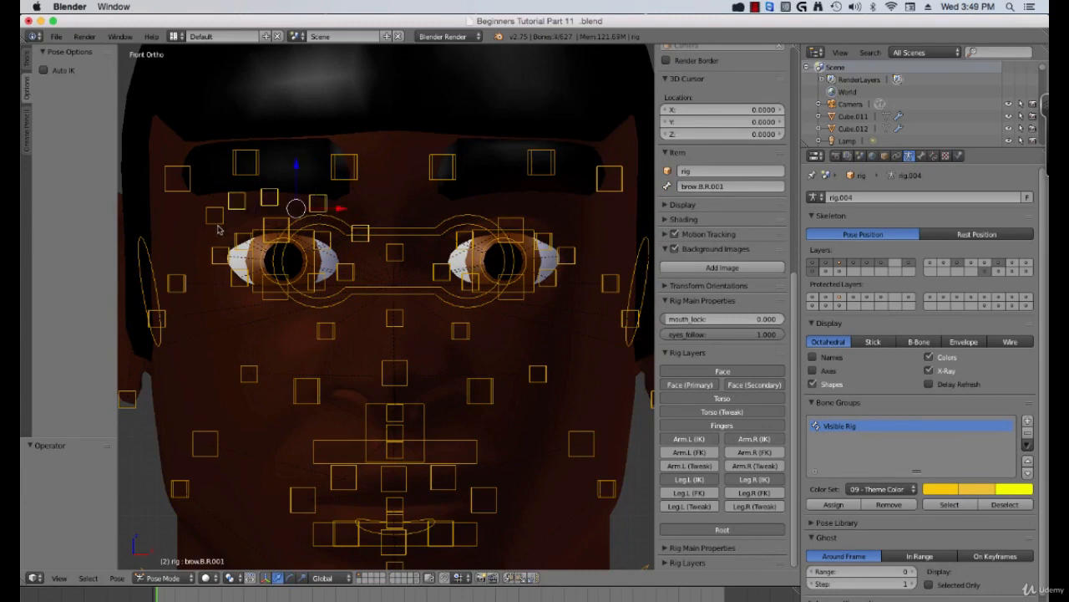
pyautogui.press('h')
# Switch off the Face, Face (Primary) and Face (Secondary) rig layers one by one, and switch all three on again
pyautogui.keyDown('ctrl'); pyautogui.scroll(-5, 332, 247); pyautogui.keyUp('ctrl')
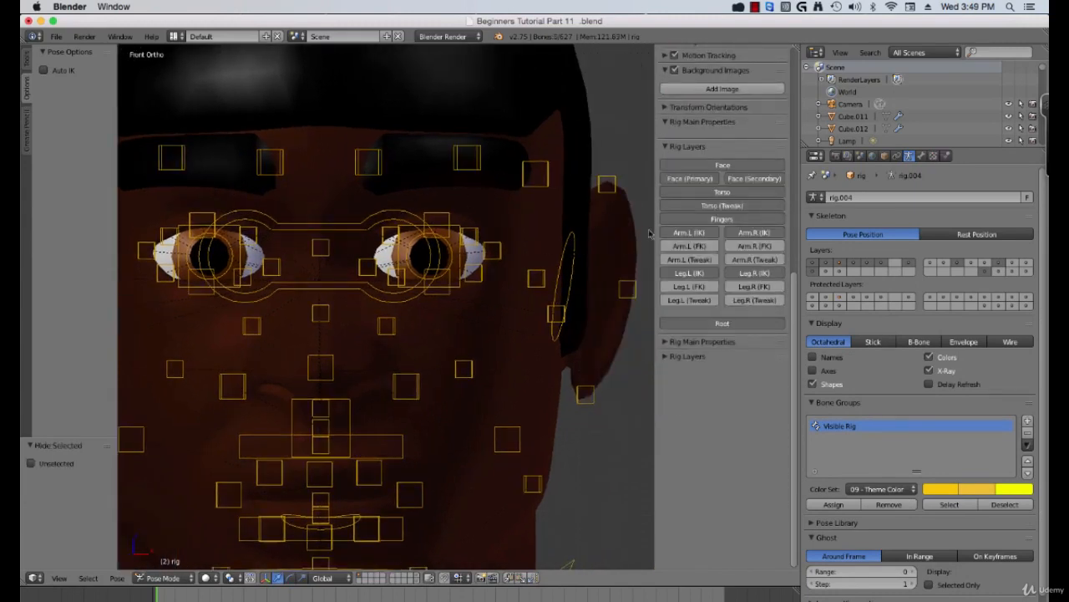
pyautogui.click(709, 166)
pyautogui.click(700, 179)
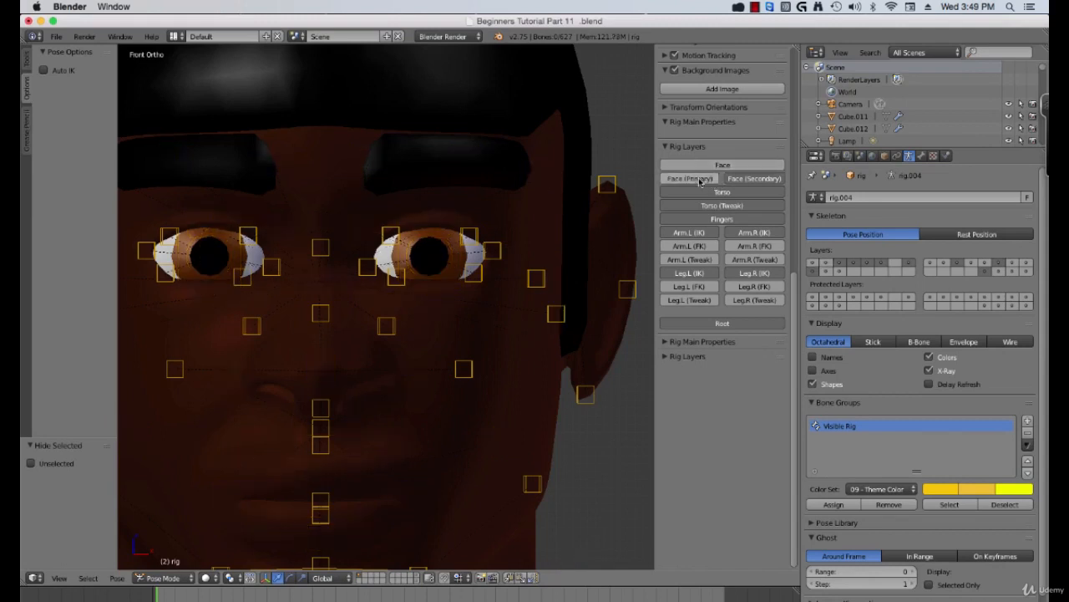
pyautogui.click(754, 180)
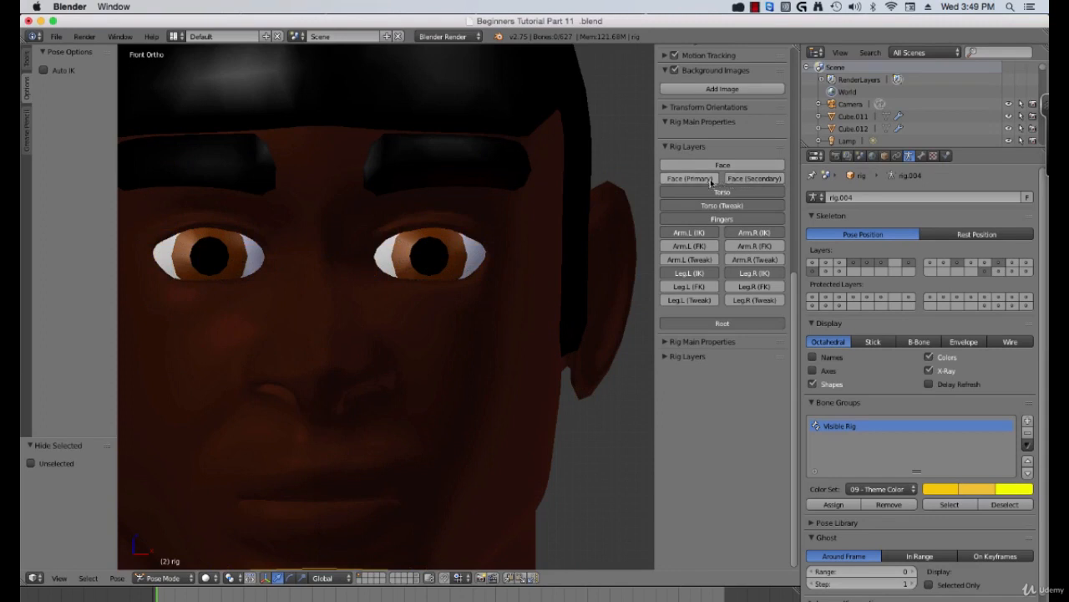
pyautogui.click(759, 180)
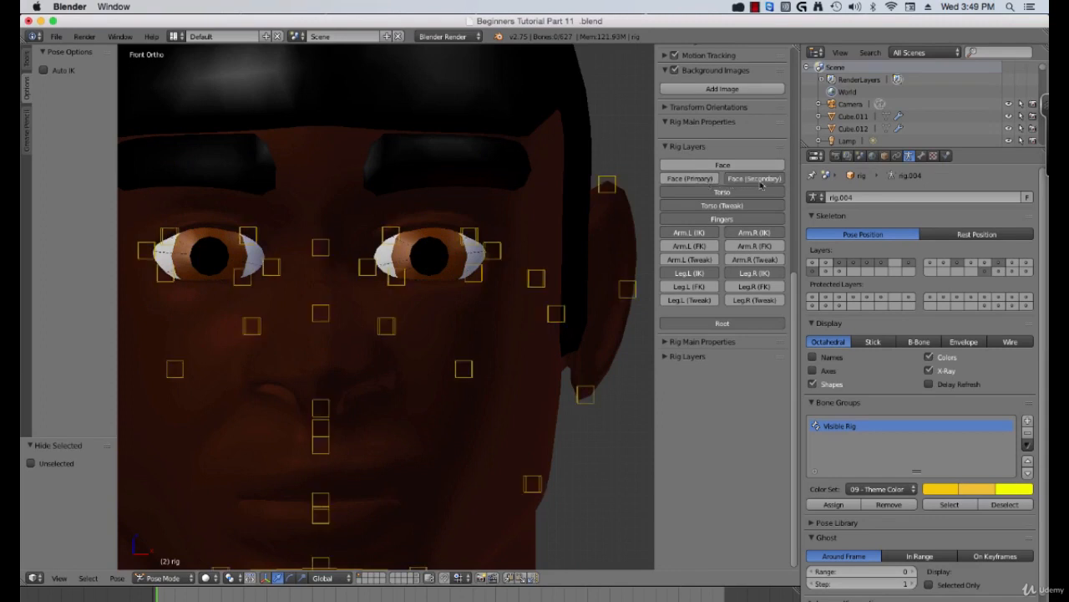
pyautogui.click(701, 181)
pyautogui.click(723, 165)
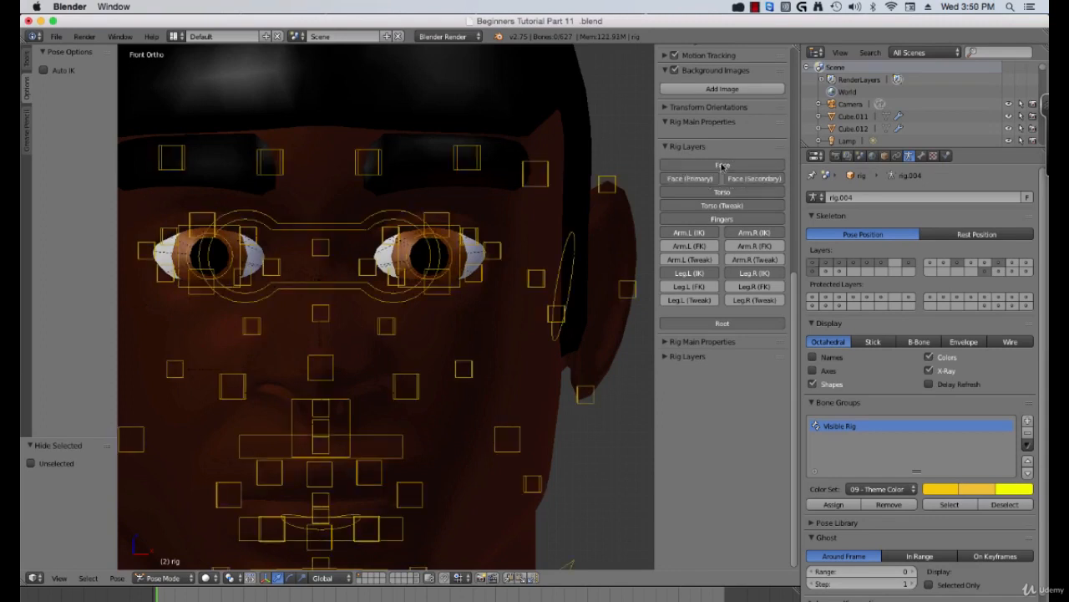
# Turn off the Face (Primary) and Face (Secondary) rig layers, leaving only the main Face layer's controls visible on the head
pyautogui.click(731, 166)
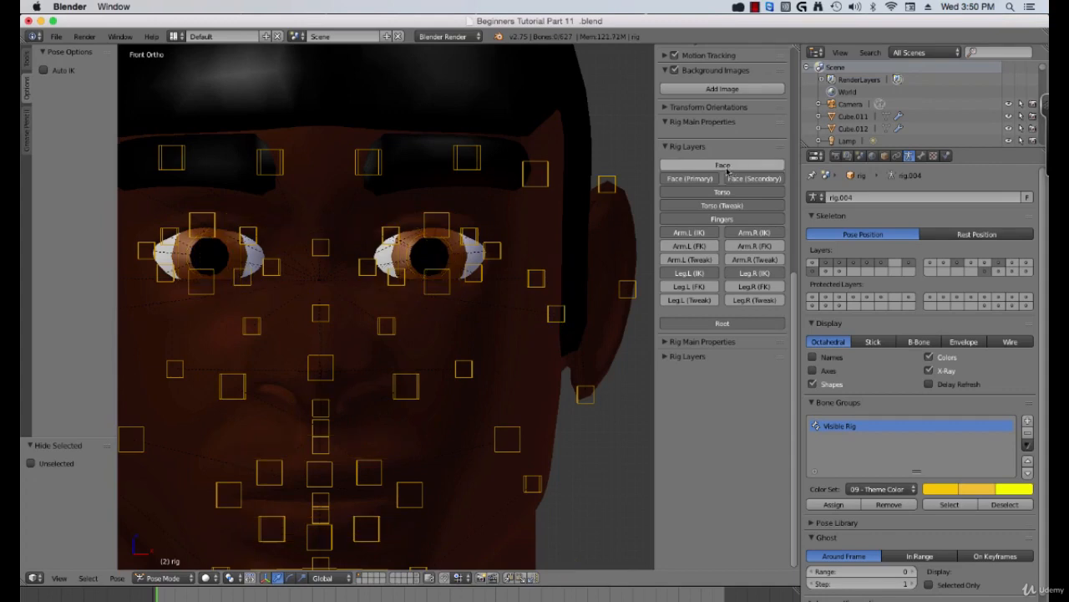
pyautogui.click(754, 179)
pyautogui.click(690, 179)
pyautogui.scroll(-3, 537, 219)
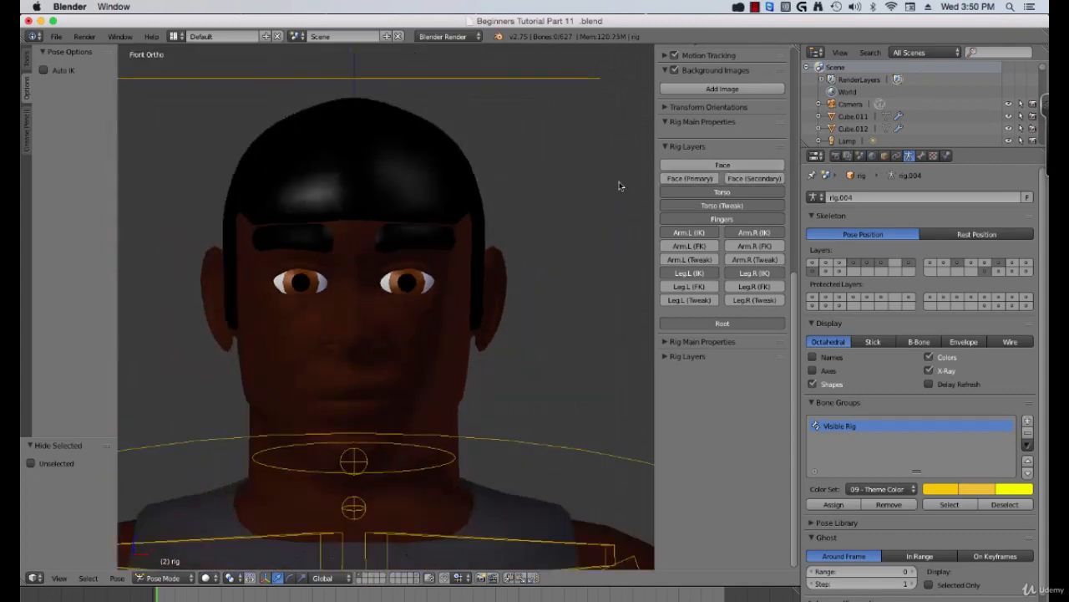
pyautogui.click(722, 166)
# Try moving the combined eyes control around in front of the face twice, cancelling each move
pyautogui.scroll(3, 417, 282)
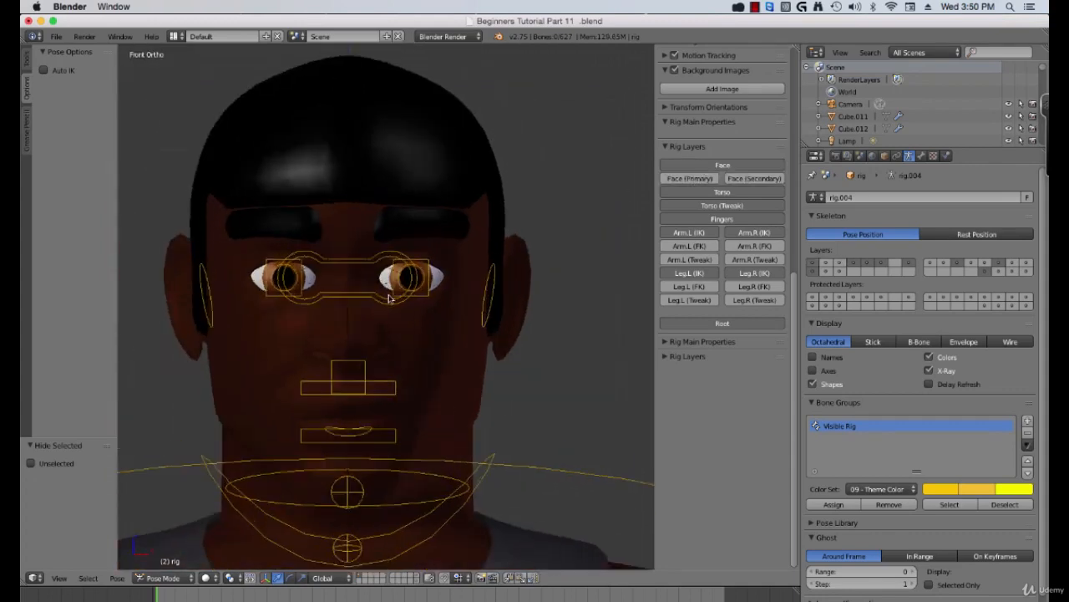
pyautogui.rightClick(378, 242)
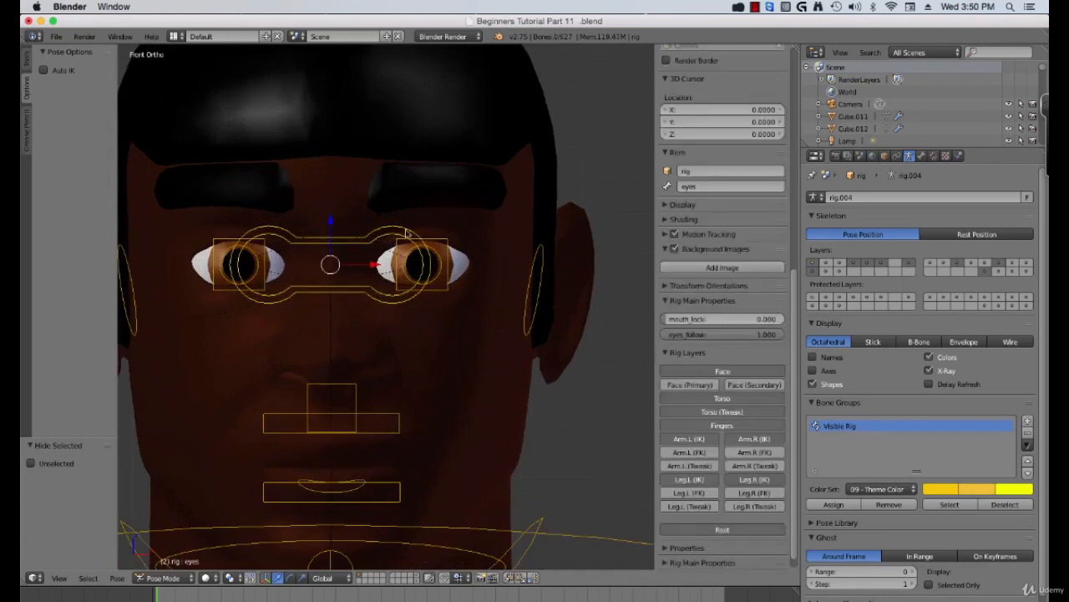
pyautogui.press('g')
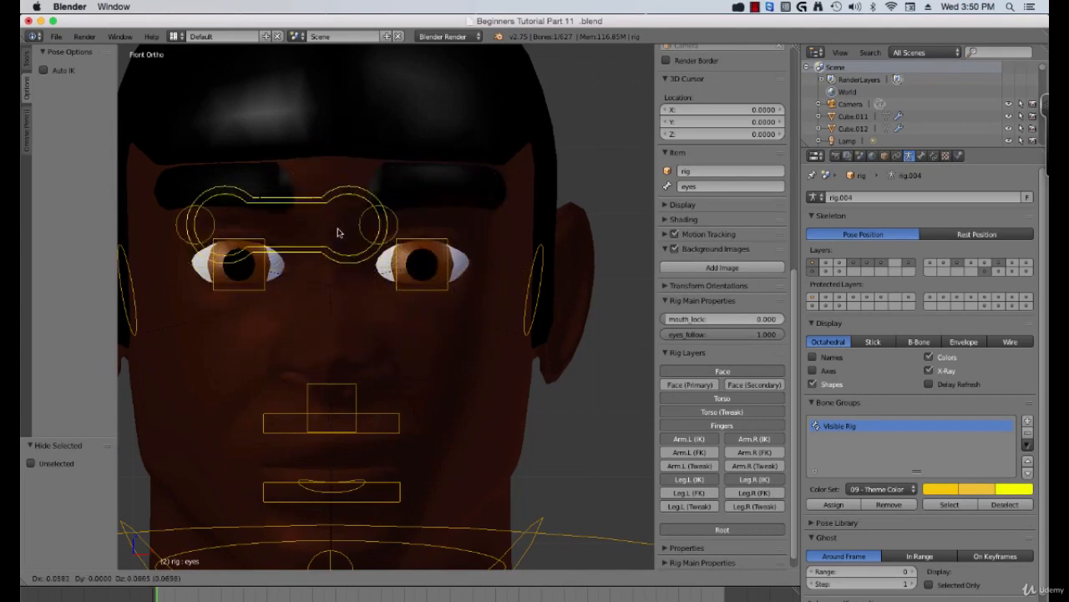
pyautogui.rightClick(389, 303)
pyautogui.scroll(-4, 390, 307)
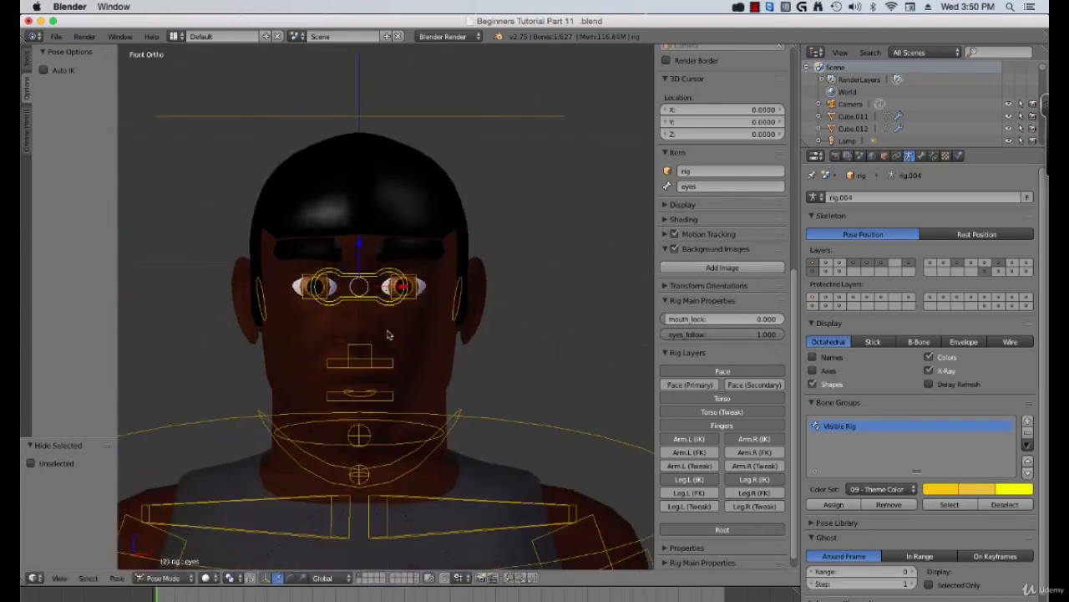
pyautogui.scroll(2, 393, 358)
pyautogui.press('g')
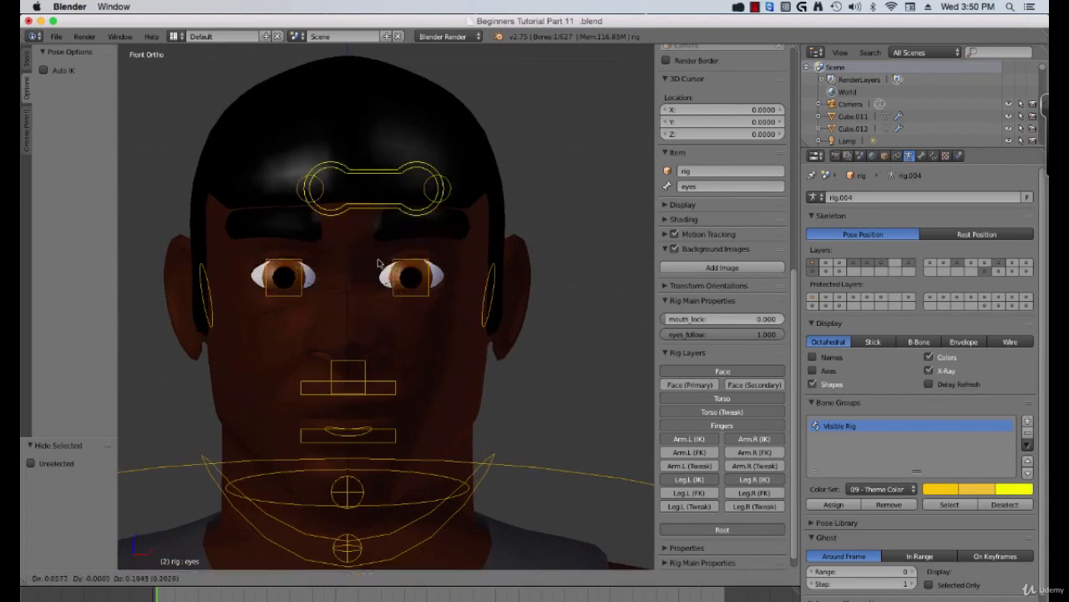
pyautogui.press('Escape')
# Try moving the left and right ear controls in turn, cancelling each move
pyautogui.rightClick(485, 310)
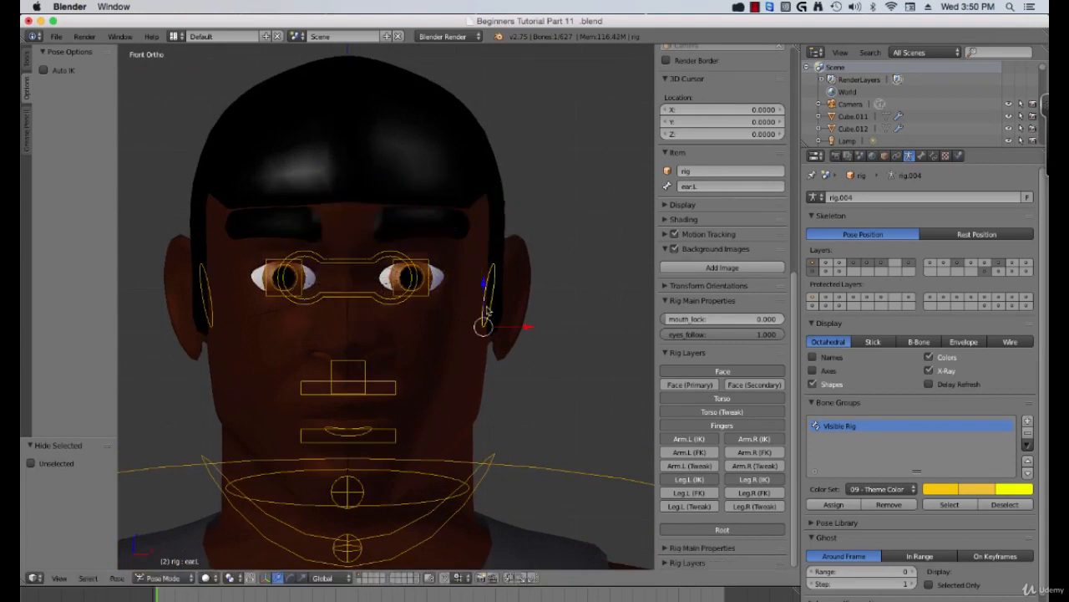
pyautogui.press('g')
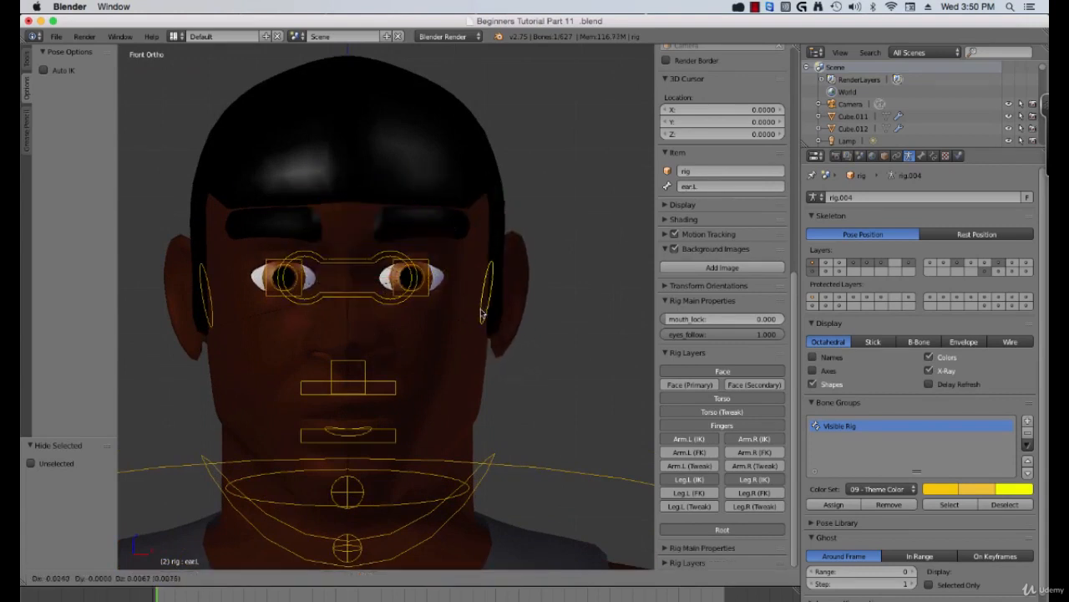
pyautogui.rightClick(483, 307)
pyautogui.rightClick(209, 289)
pyautogui.press('g')
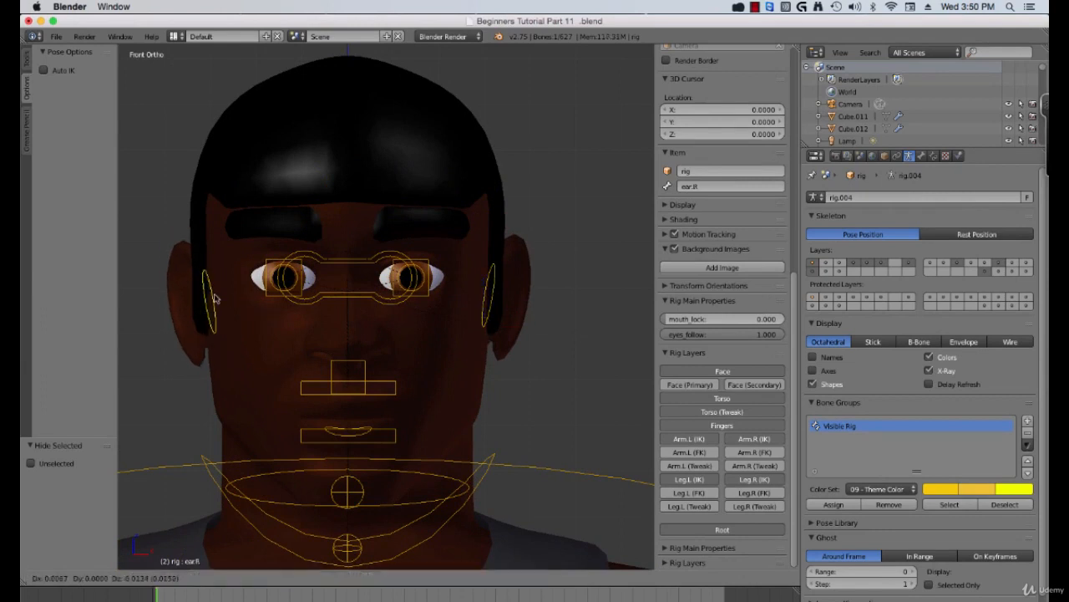
pyautogui.rightClick(210, 290)
# Try moving the nose master control and the tongue master control in turn, cancelling both moves
pyautogui.rightClick(348, 368)
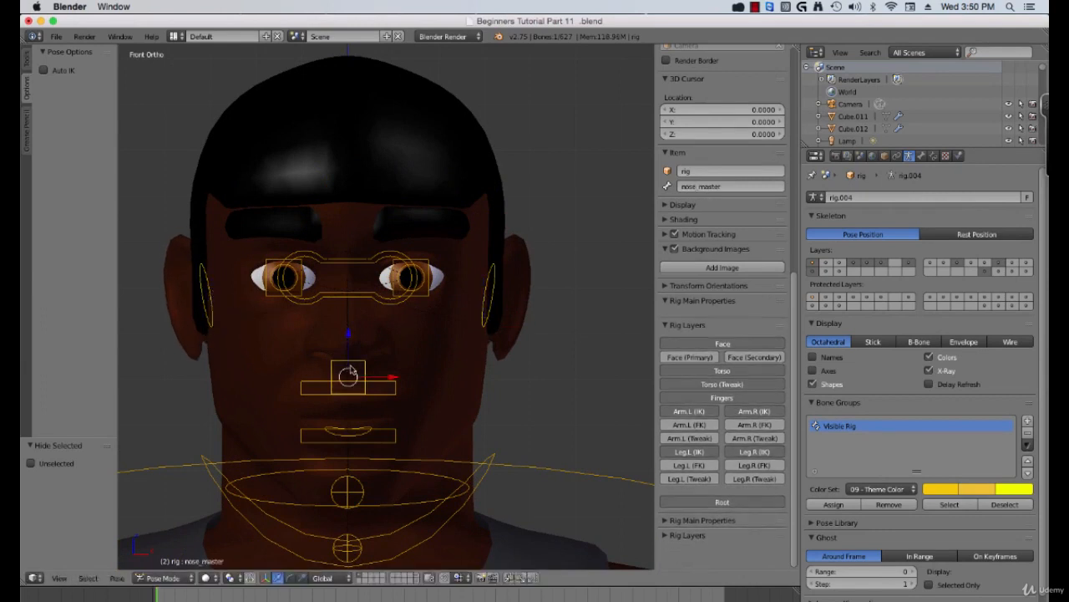
pyautogui.press('g')
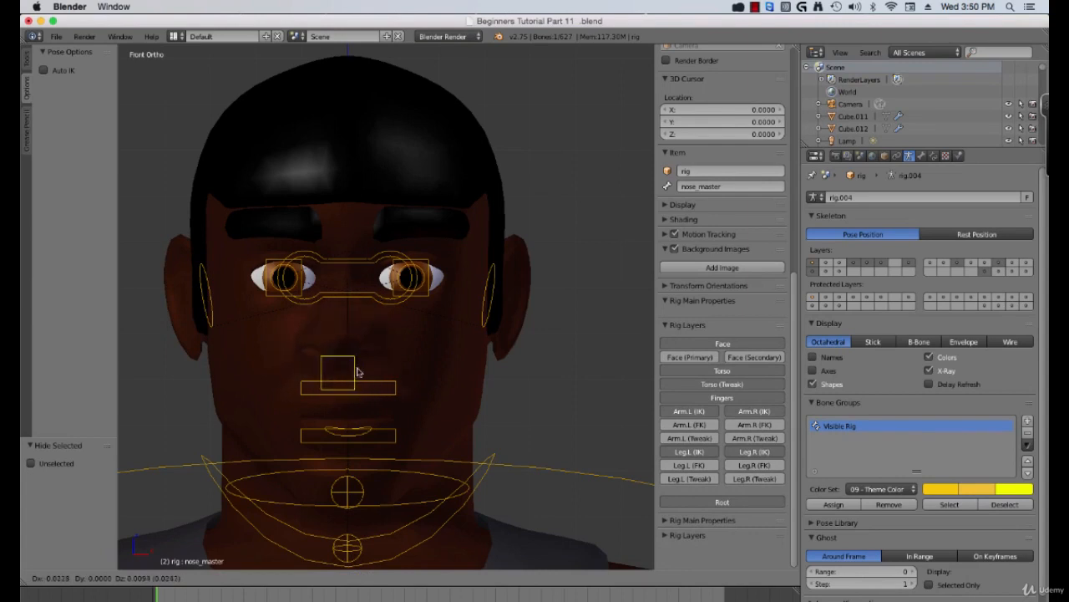
pyautogui.rightClick(365, 385)
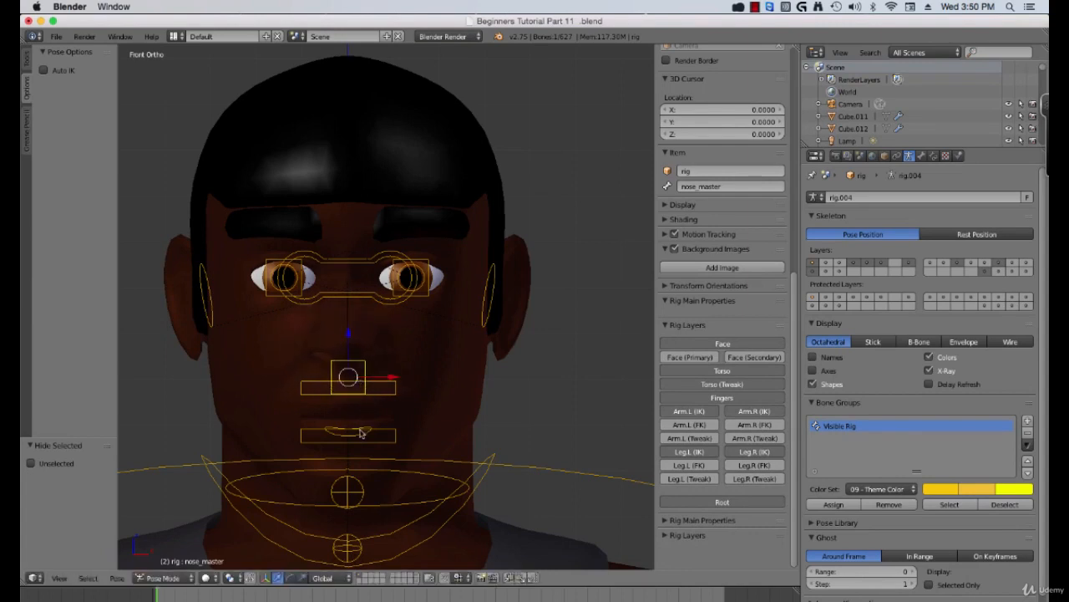
pyautogui.rightClick(361, 432)
pyautogui.press('g')
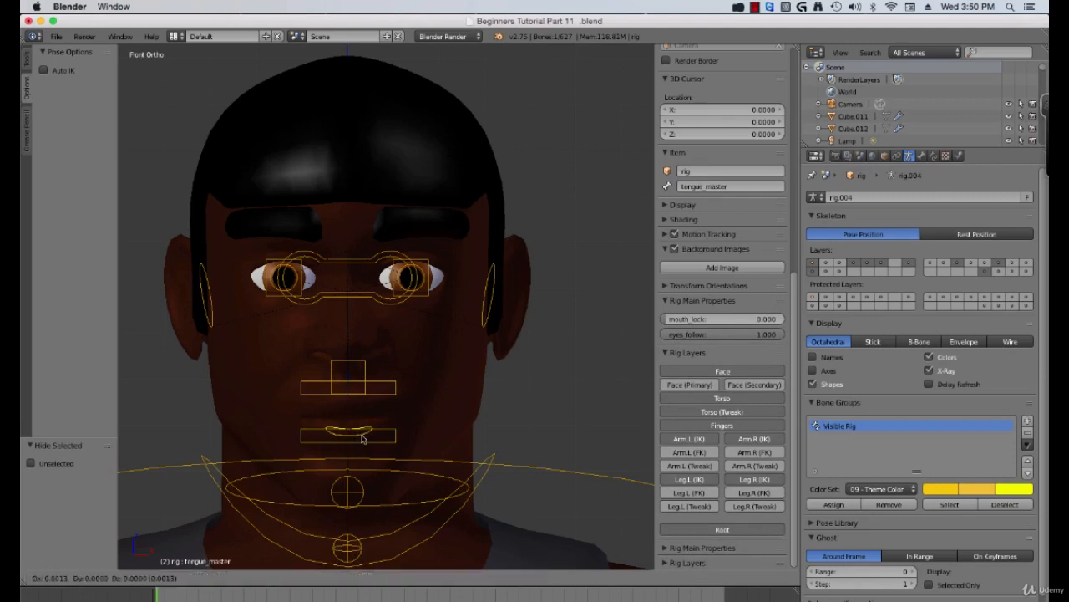
# Rotate the jaw master control freely with a trackball rotation of about 14.3° and -0.6° to open the mouth
pyautogui.rightClick(379, 540)
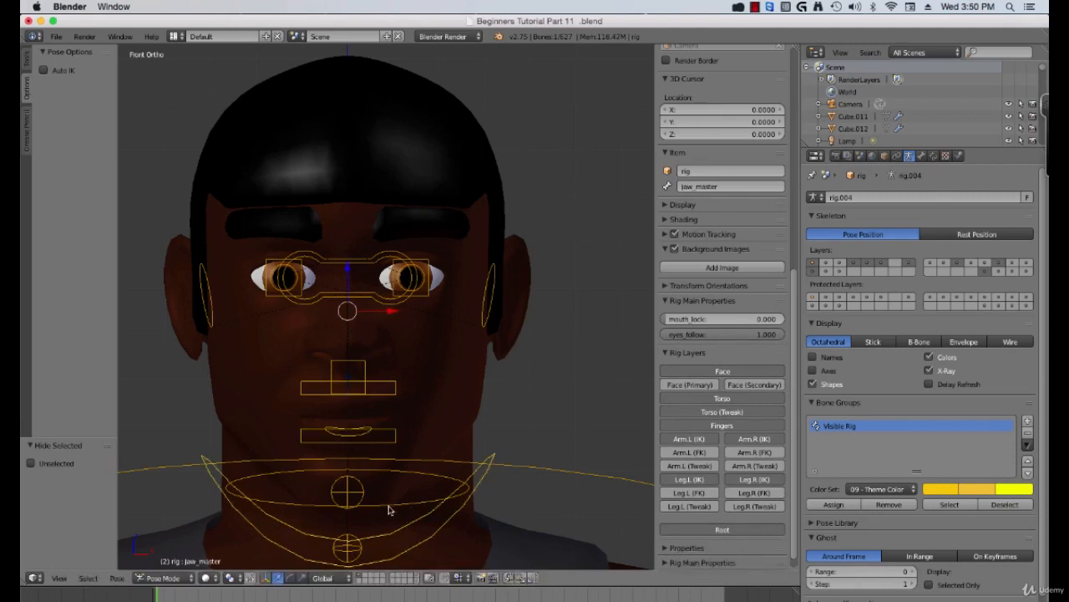
pyautogui.scroll(-1, 406, 524)
pyautogui.keyDown('shift'); pyautogui.moveTo(403, 525); pyautogui.dragTo(423, 402, button='middle'); pyautogui.keyUp('shift')
pyautogui.scroll(1, 402, 435)
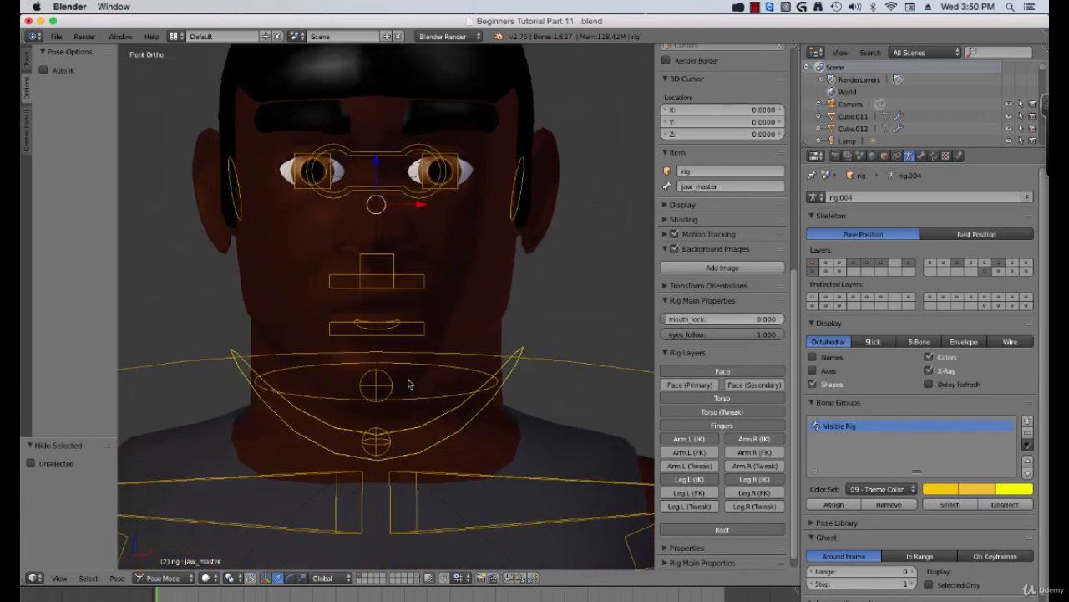
pyautogui.press('r')
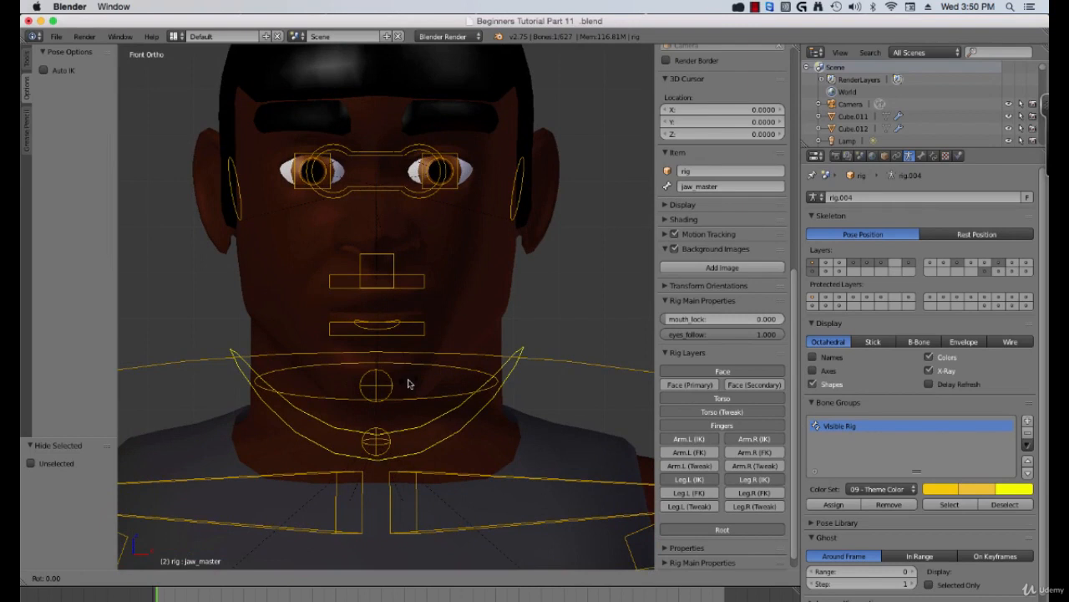
pyautogui.press('r')
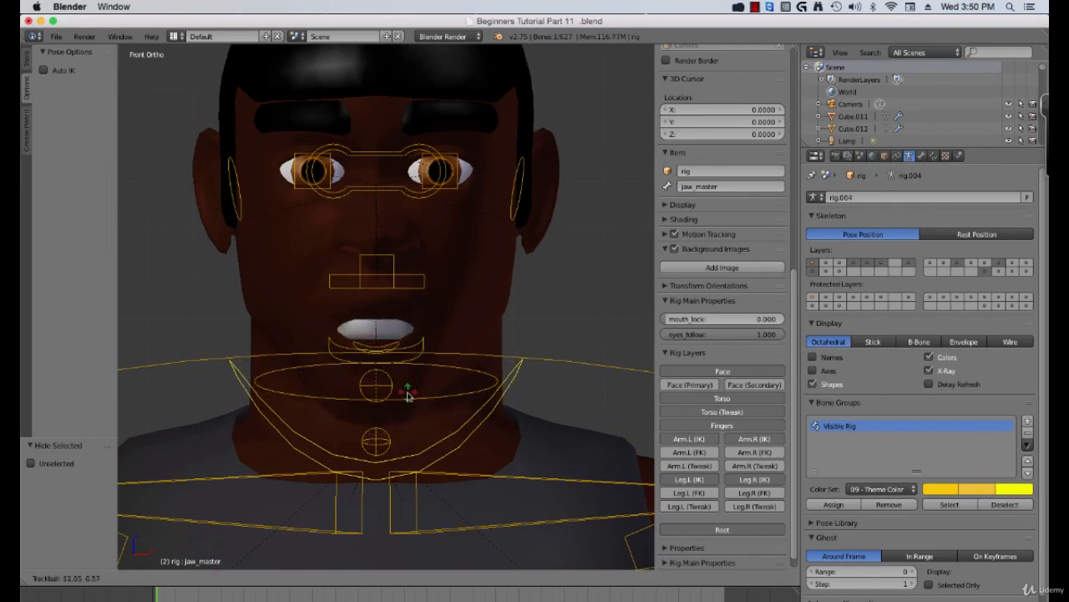
pyautogui.click(409, 399)
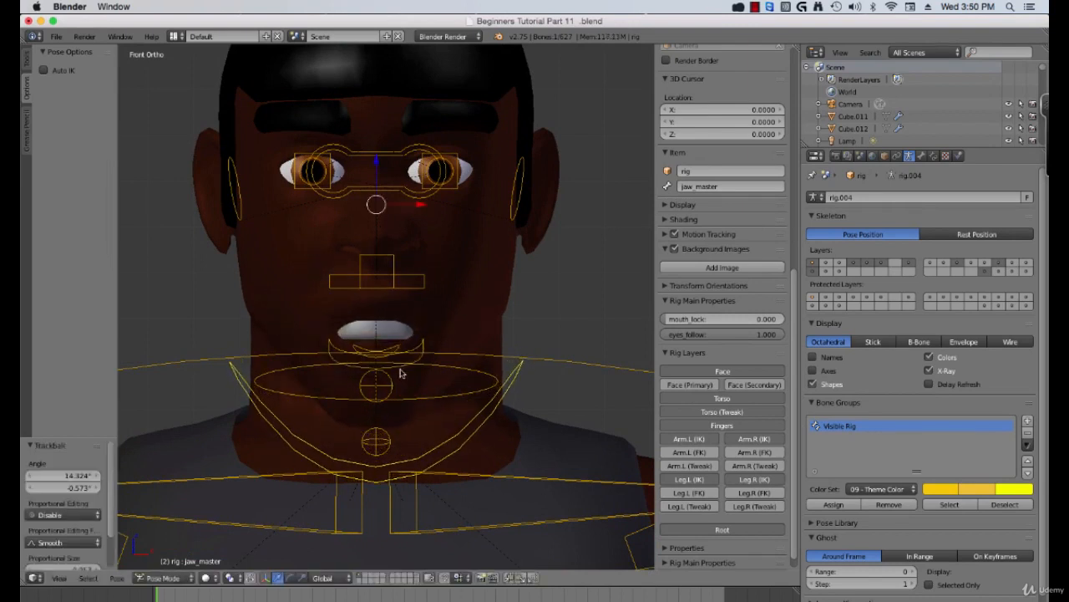
# Try moving the tongue master control with the mouth open, cancel, and clear the jaw's pose and deselect all controls
pyautogui.rightClick(405, 332)
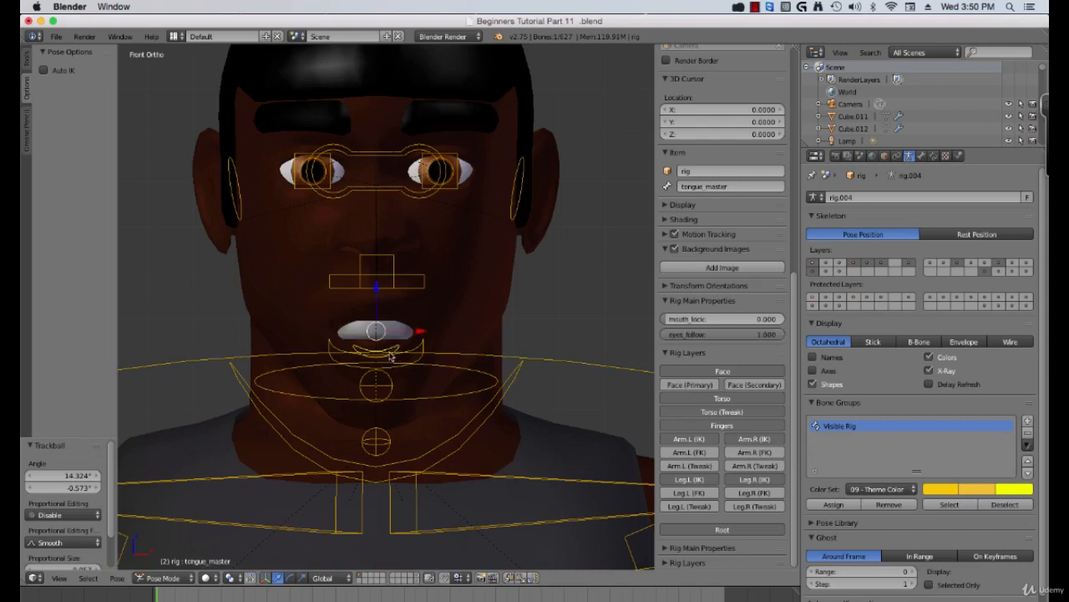
pyautogui.press('g')
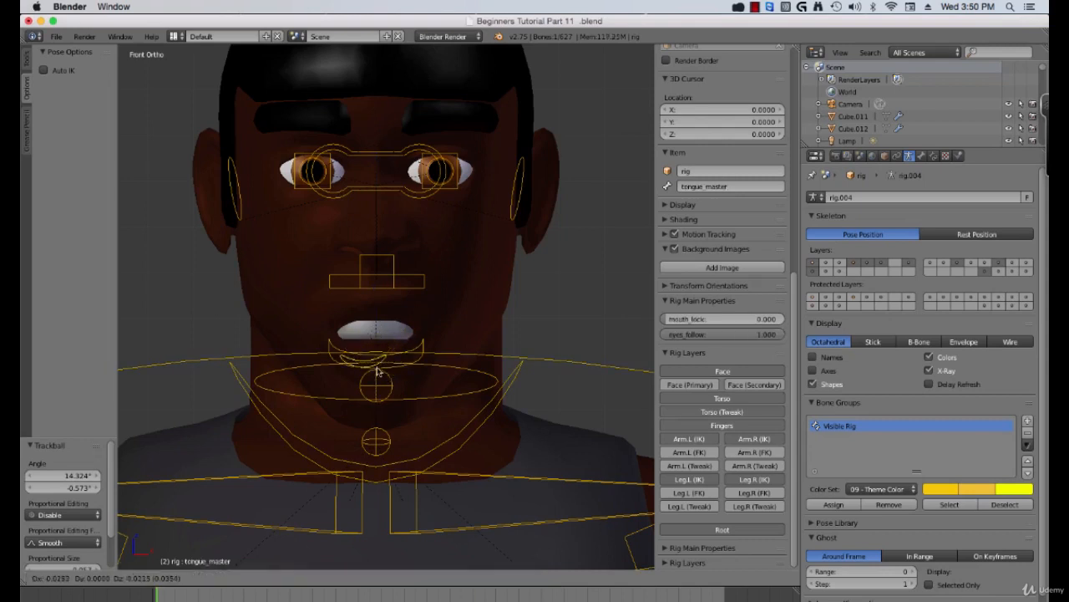
pyautogui.click(376, 364)
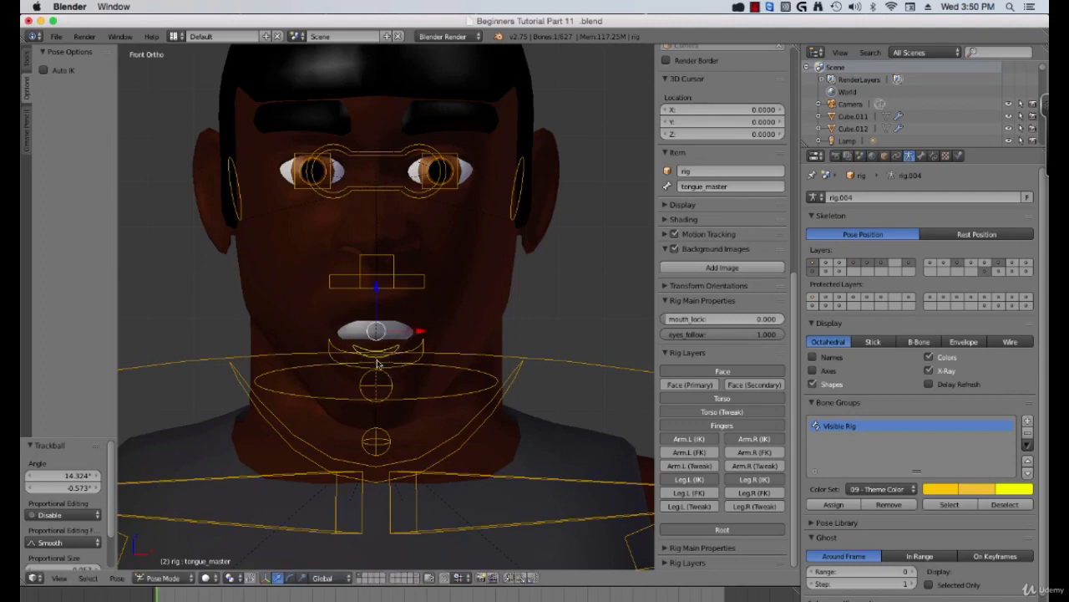
pyautogui.press('a')
pyautogui.press('a')
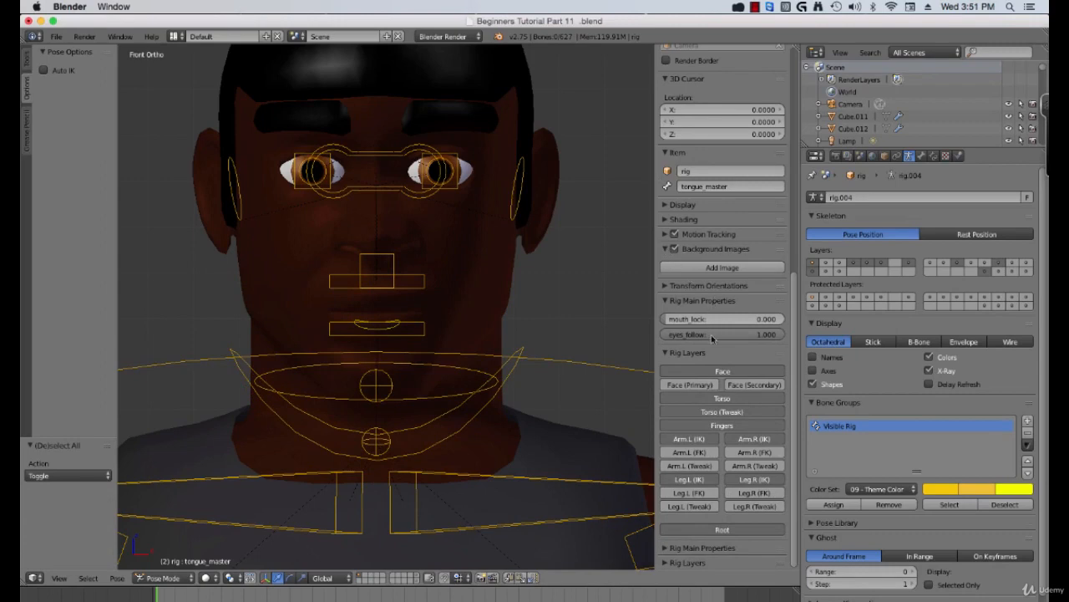
# Show the secondary face controls and move the left upper eyelid control about 0.10 units down to close that eye
pyautogui.click(704, 385)
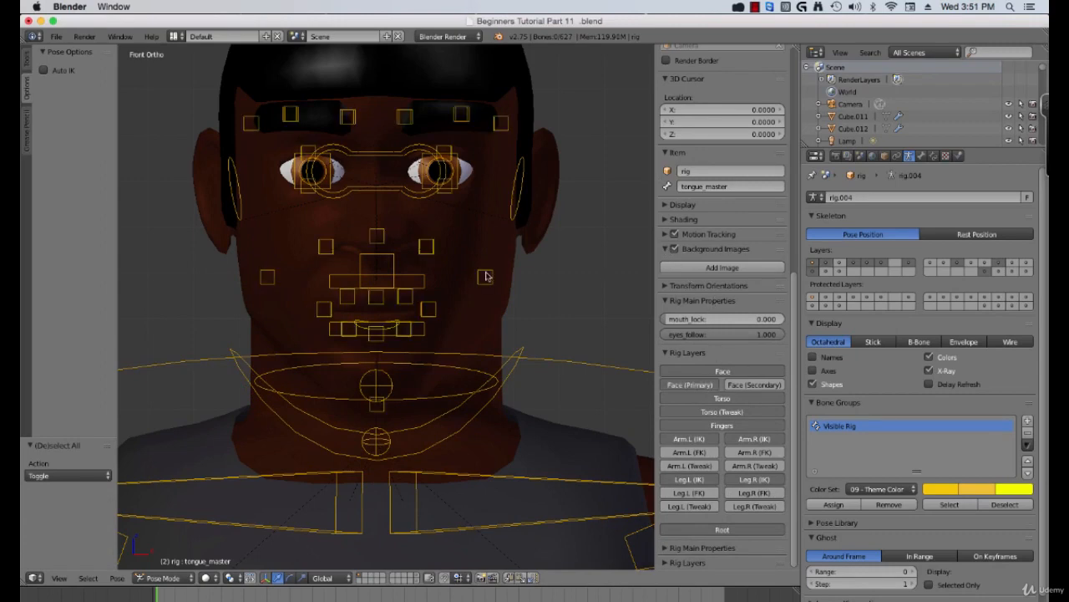
pyautogui.scroll(4, 480, 267)
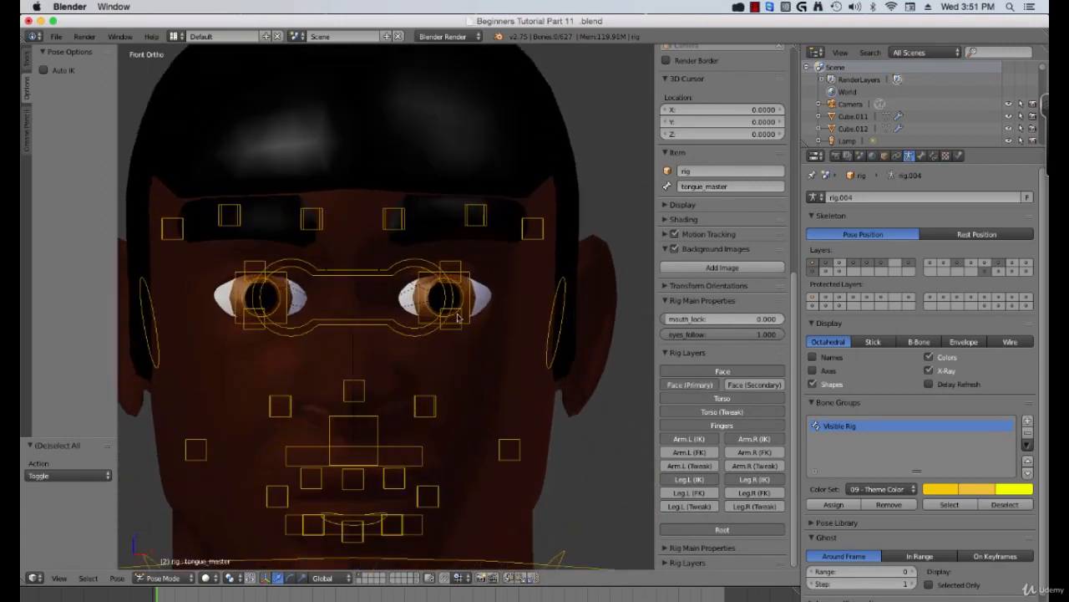
pyautogui.rightClick(453, 270)
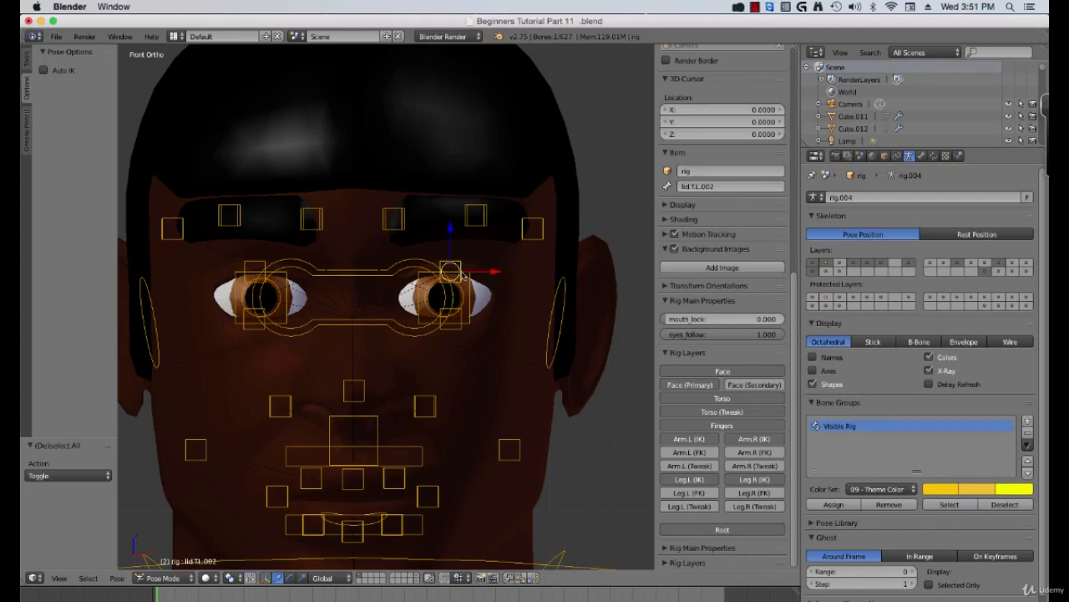
pyautogui.press('g')
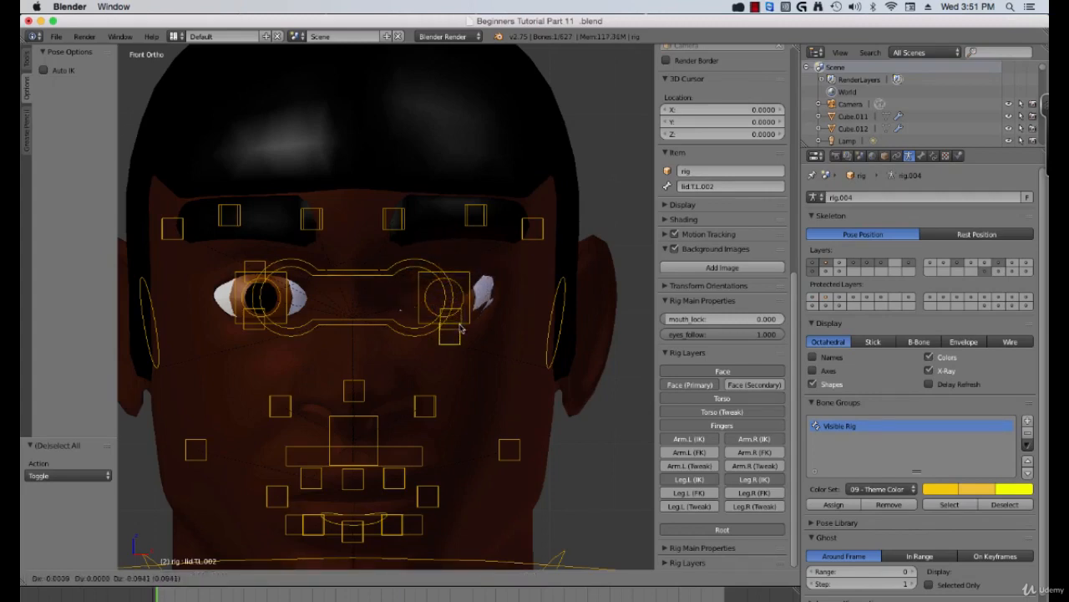
pyautogui.click(465, 333)
pyautogui.scroll(2, 465, 332)
pyautogui.moveTo(464, 332); pyautogui.dragTo(331, 267, button='middle')
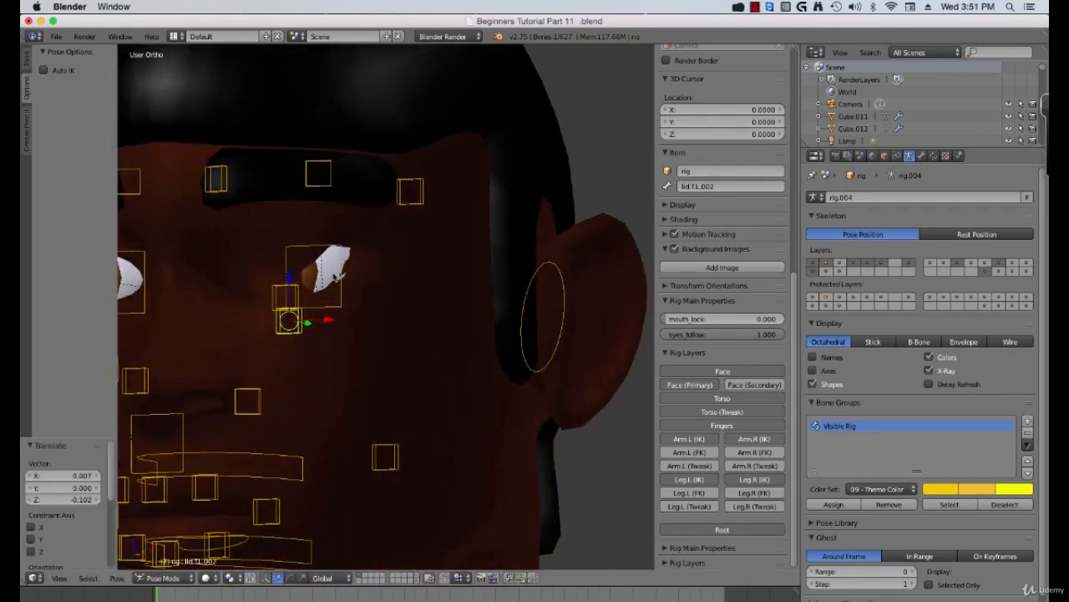
# Select the head mesh, display its Armature.001 modifier's deformation in Edit Mode, and remove the Armature modifier that has no object assigned
pyautogui.rightClick(252, 237)
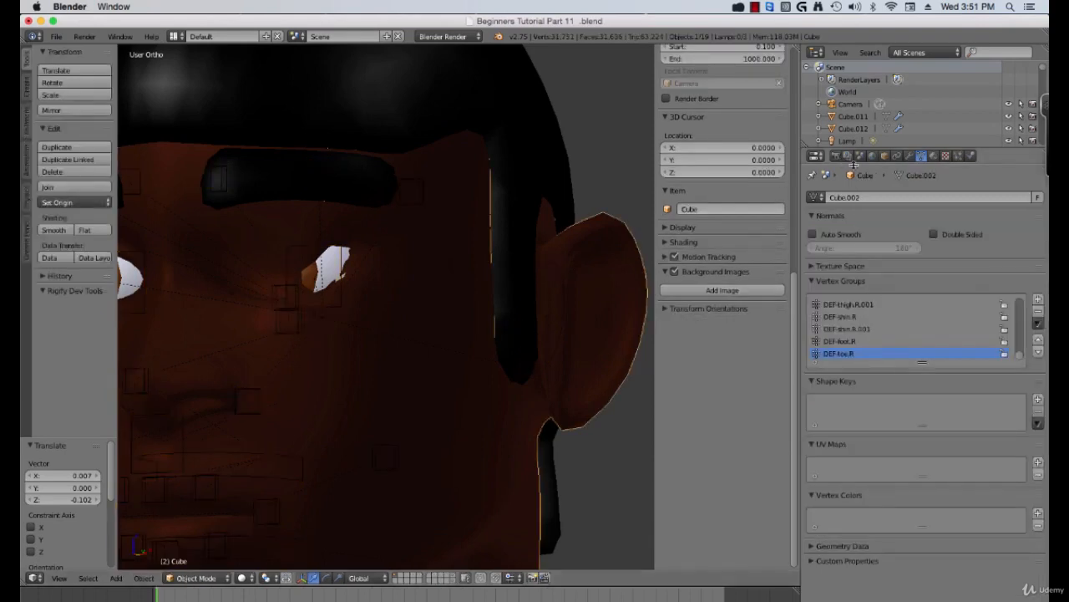
pyautogui.click(909, 157)
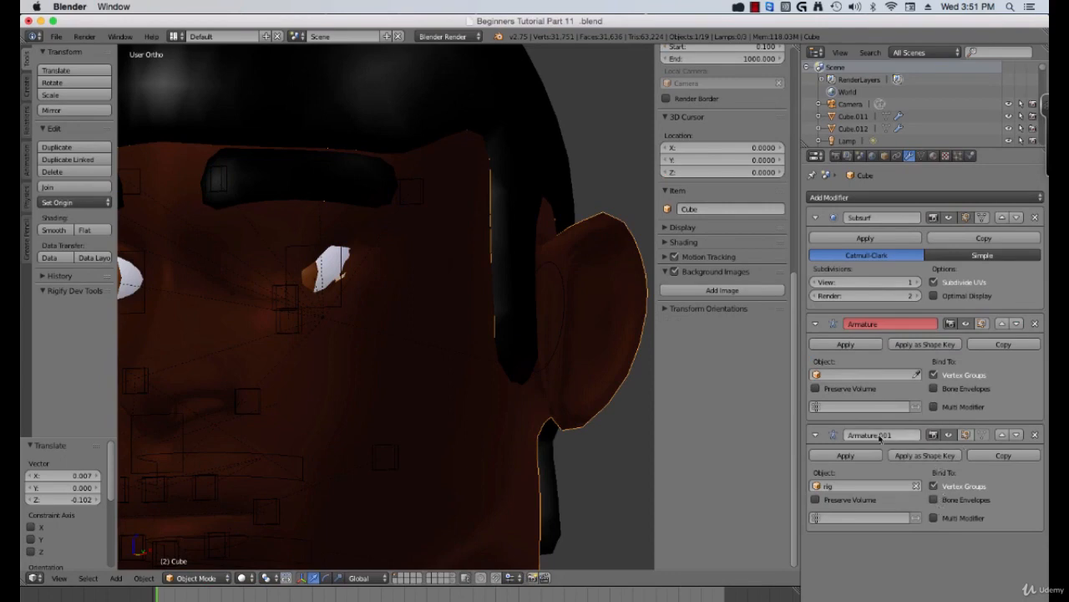
pyautogui.click(967, 435)
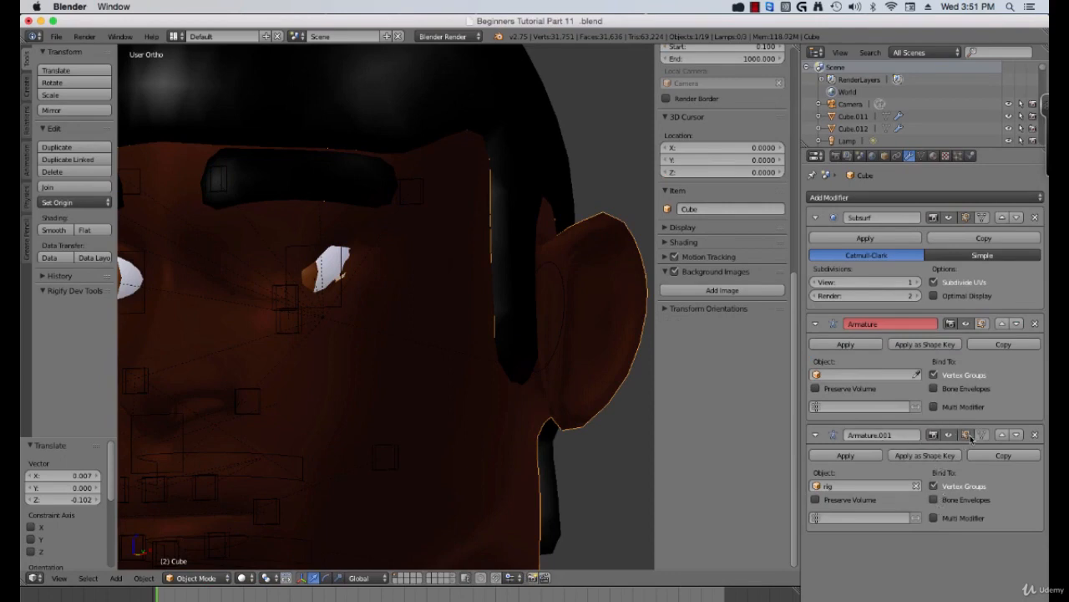
pyautogui.click(1036, 324)
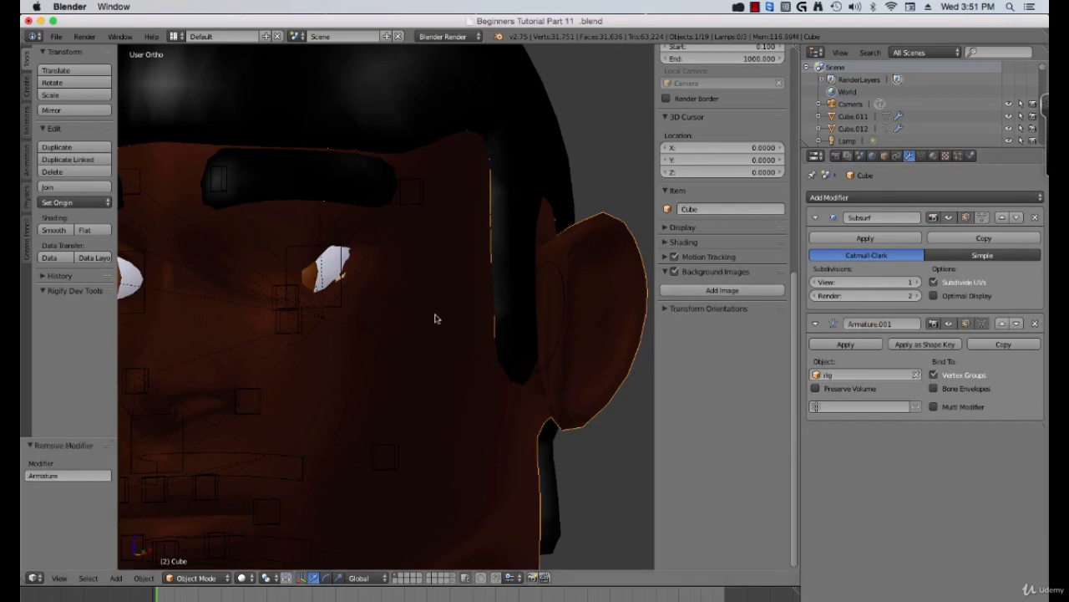
# Edit the head mesh and move an outer upper eyelid vertex over the exposed eyeball with proportional editing, about -0.017 in X and -0.027 in Y
pyautogui.press('Tab')
pyautogui.moveTo(327, 306); pyautogui.dragTo(373, 309, button='middle')
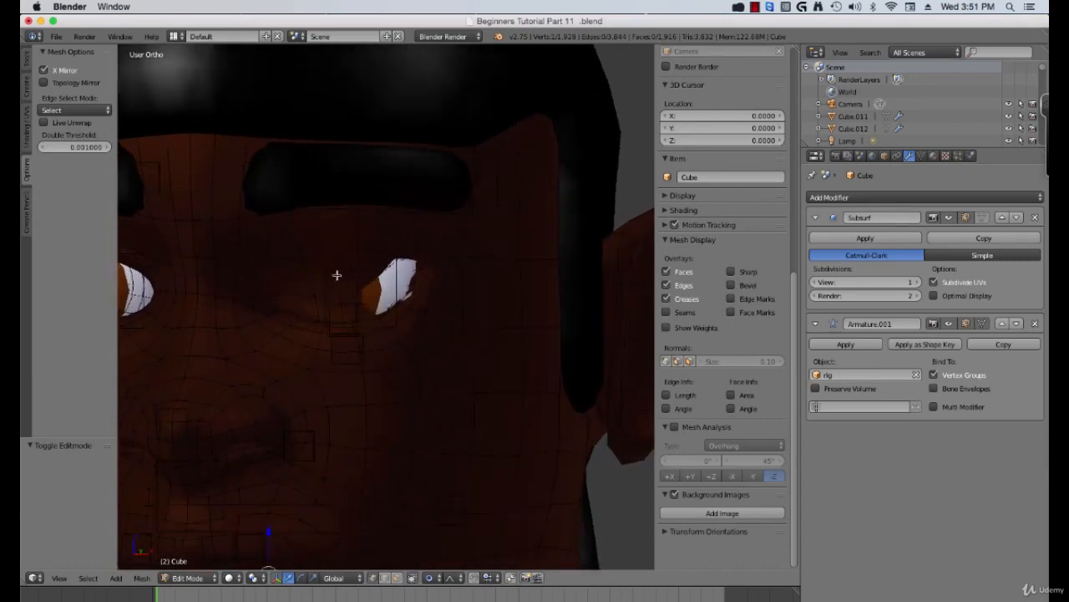
pyautogui.rightClick(393, 272)
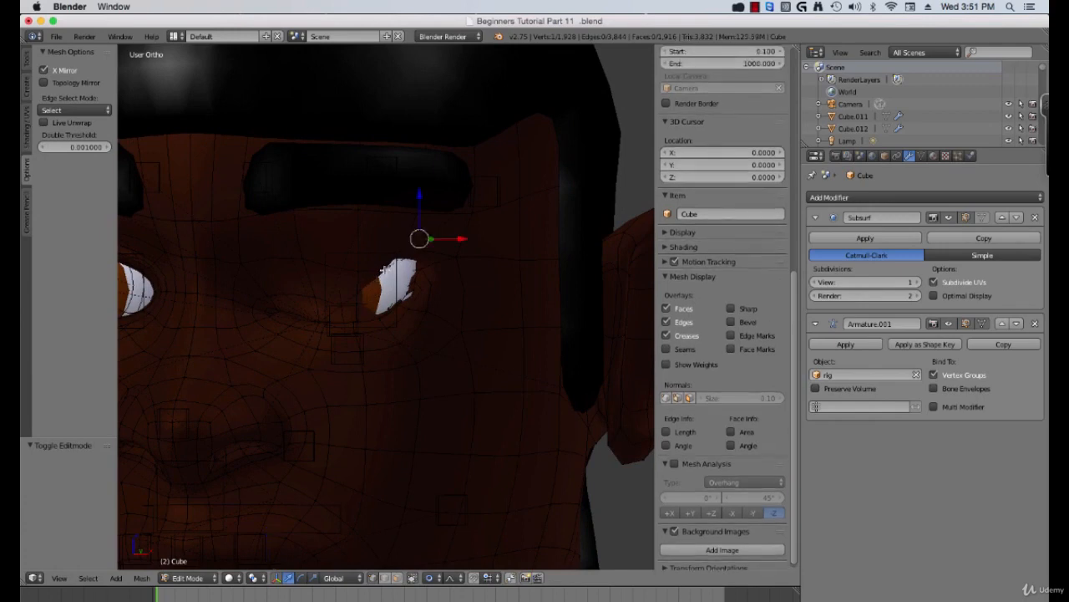
pyautogui.moveTo(379, 273); pyautogui.dragTo(347, 303, button='middle')
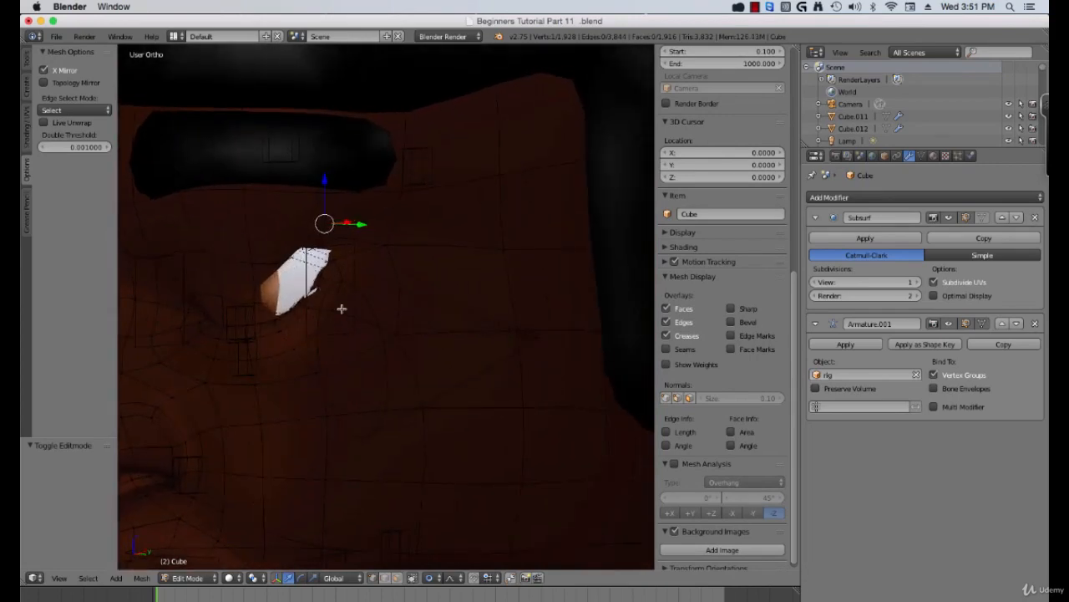
pyautogui.press('g')
pyautogui.scroll(-5, 309, 303)
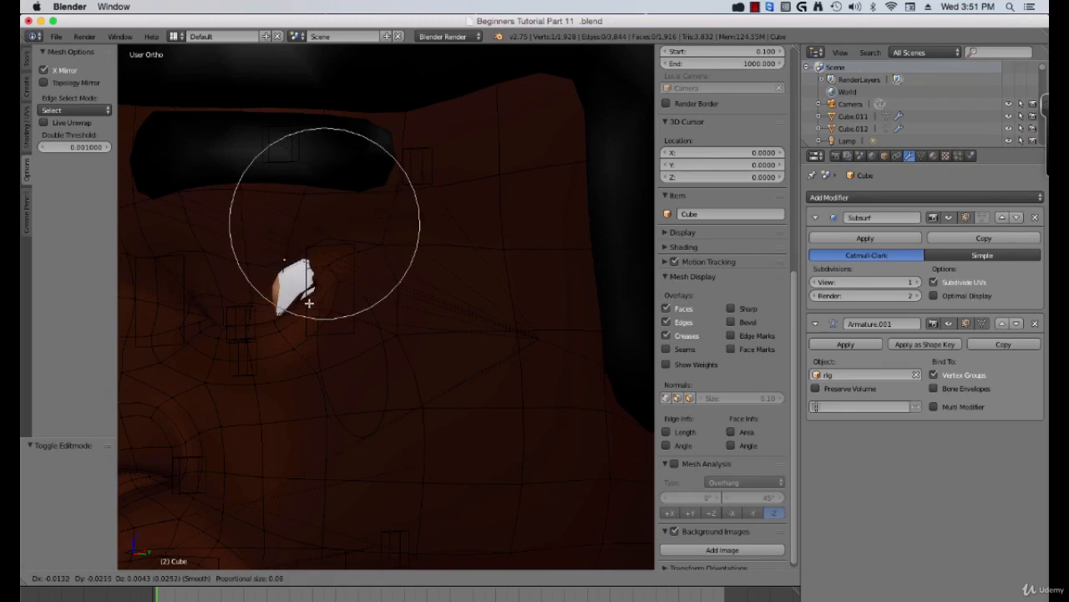
pyautogui.click(312, 287)
# Move two more edge points of the closed left upper eyelid outward with proportional editing to cover the eyeball
pyautogui.rightClick(300, 274)
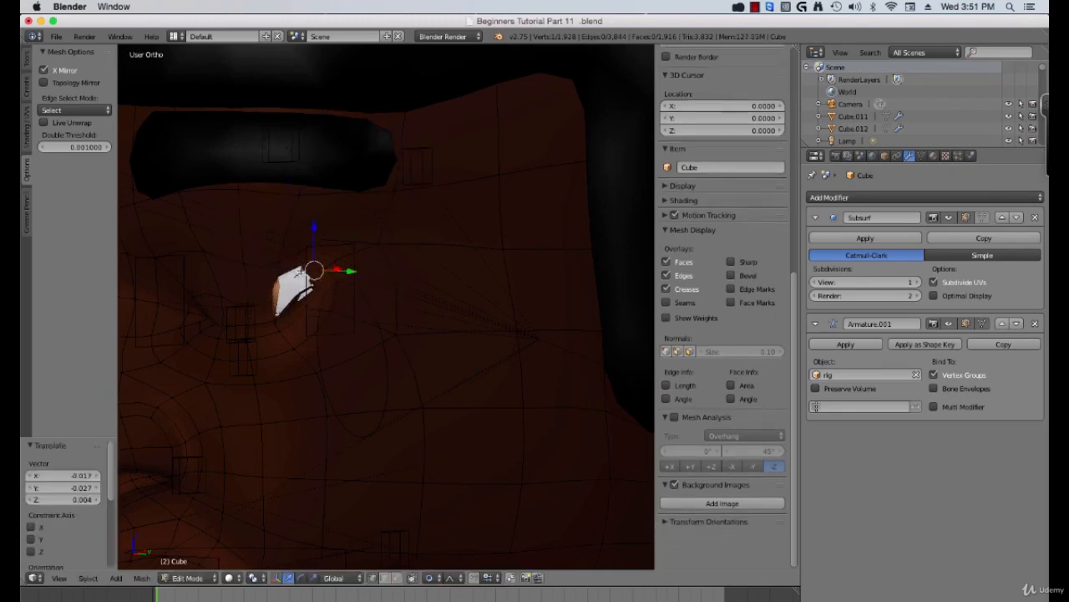
pyautogui.press('g')
pyautogui.click(284, 281)
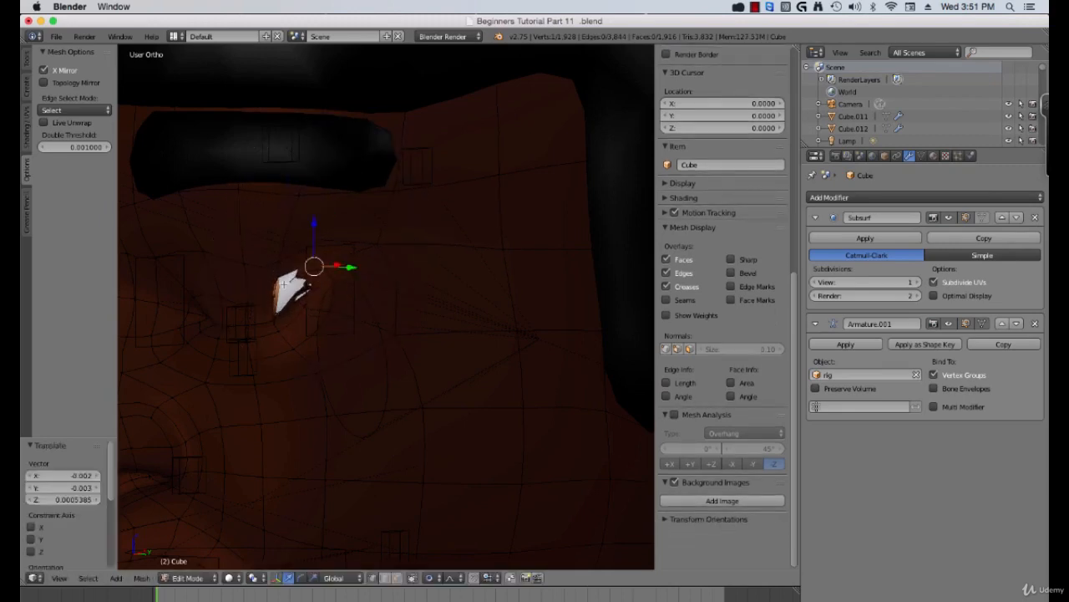
pyautogui.rightClick(276, 289)
pyautogui.press('g')
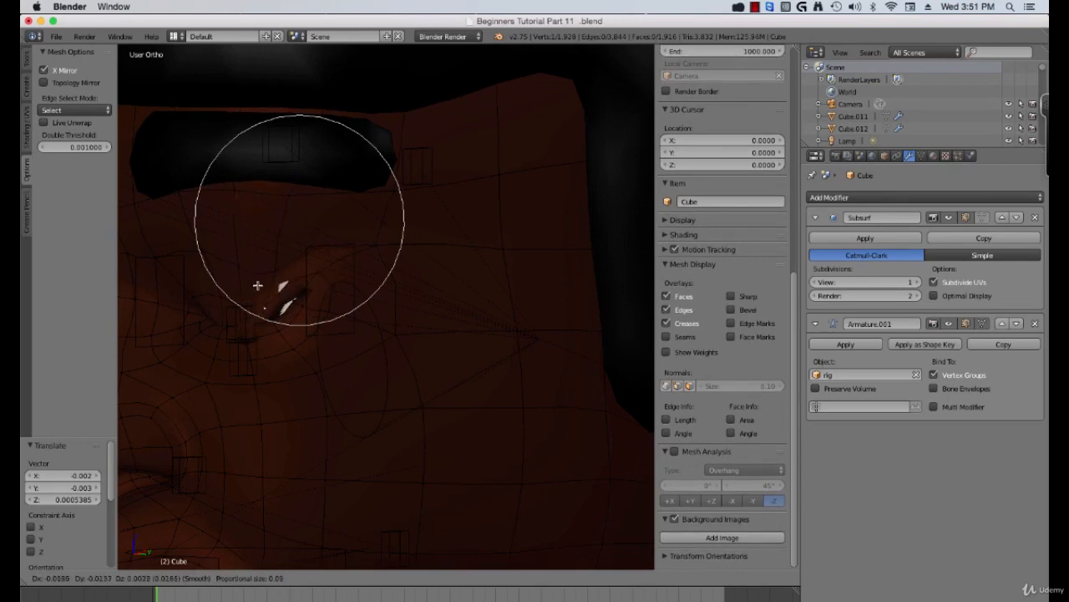
pyautogui.click(258, 287)
# Try to pull the left eyelid vertices about 0.007 units forward in the right side view with proportional editing
pyautogui.press('KP_3')
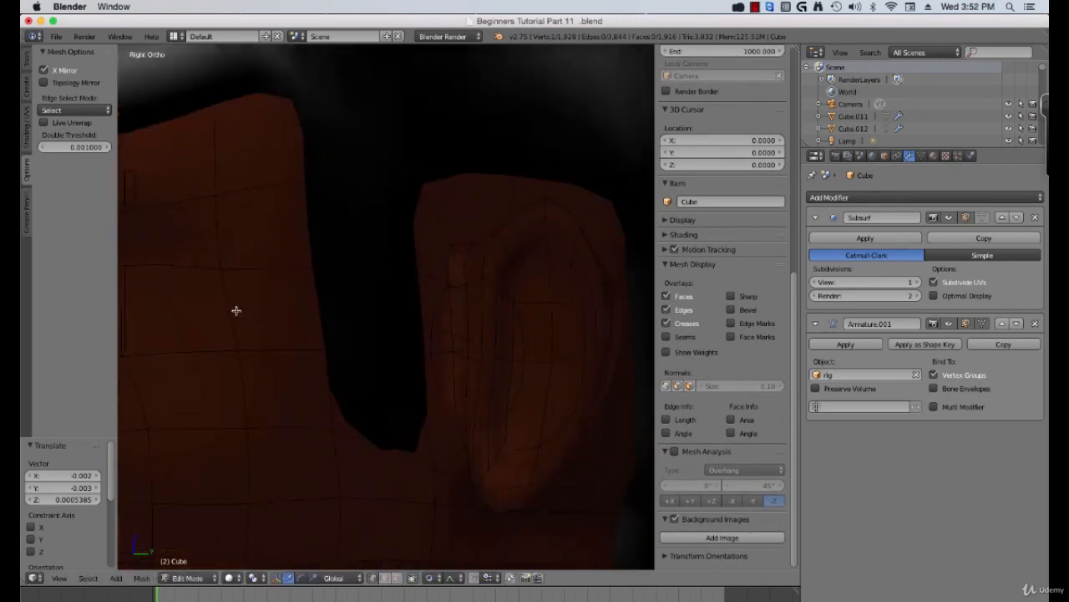
pyautogui.keyDown('shift'); pyautogui.moveTo(236, 310); pyautogui.dragTo(316, 340, button='middle'); pyautogui.keyUp('shift')
pyautogui.scroll(2, 282, 342)
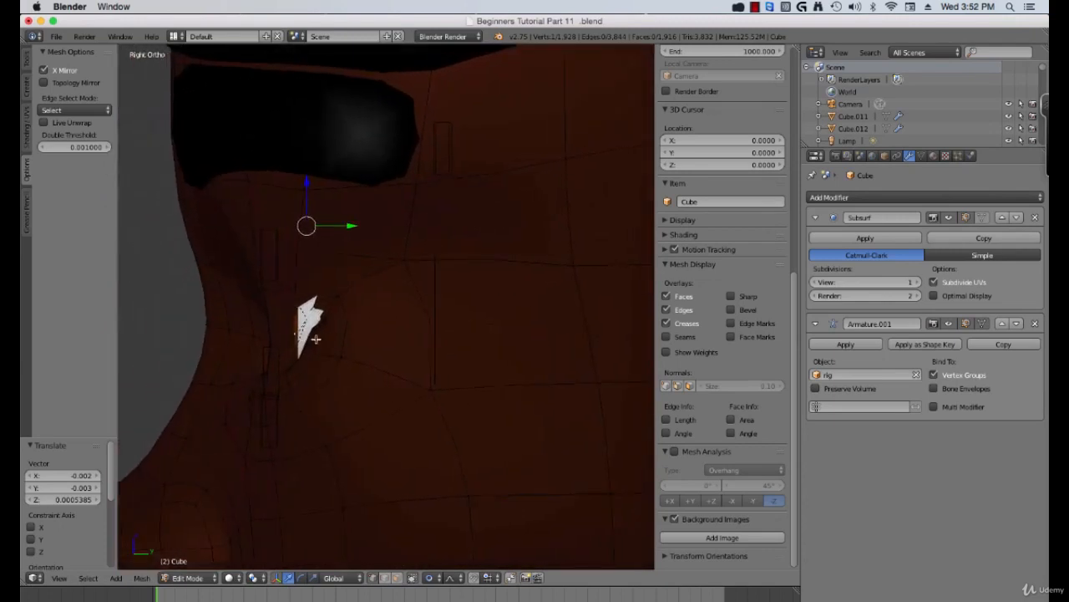
pyautogui.press('g')
pyautogui.click(291, 361)
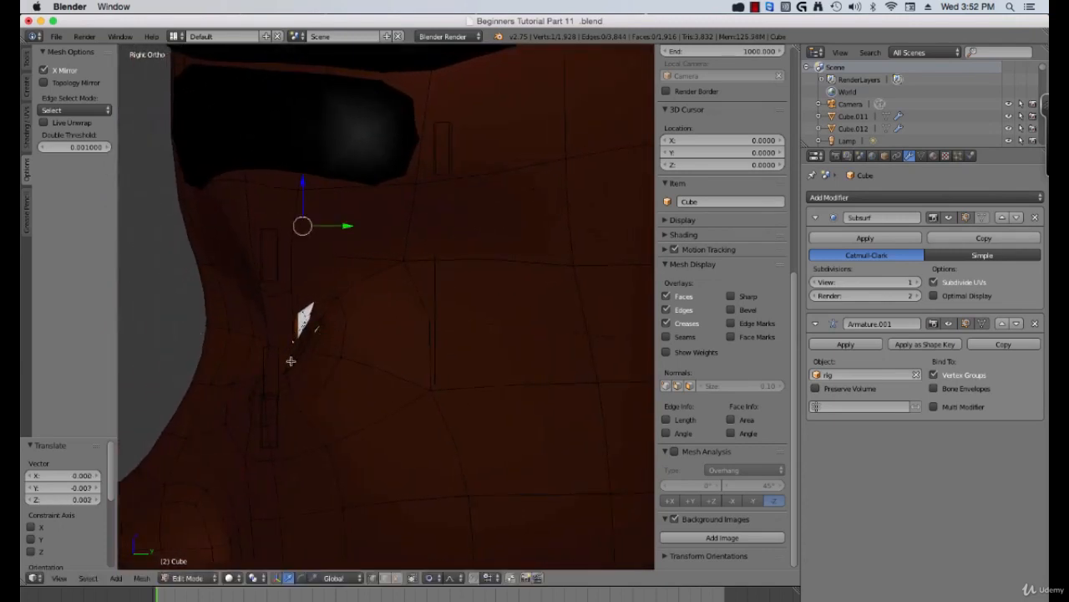
pyautogui.rightClick(264, 393)
pyautogui.press('g')
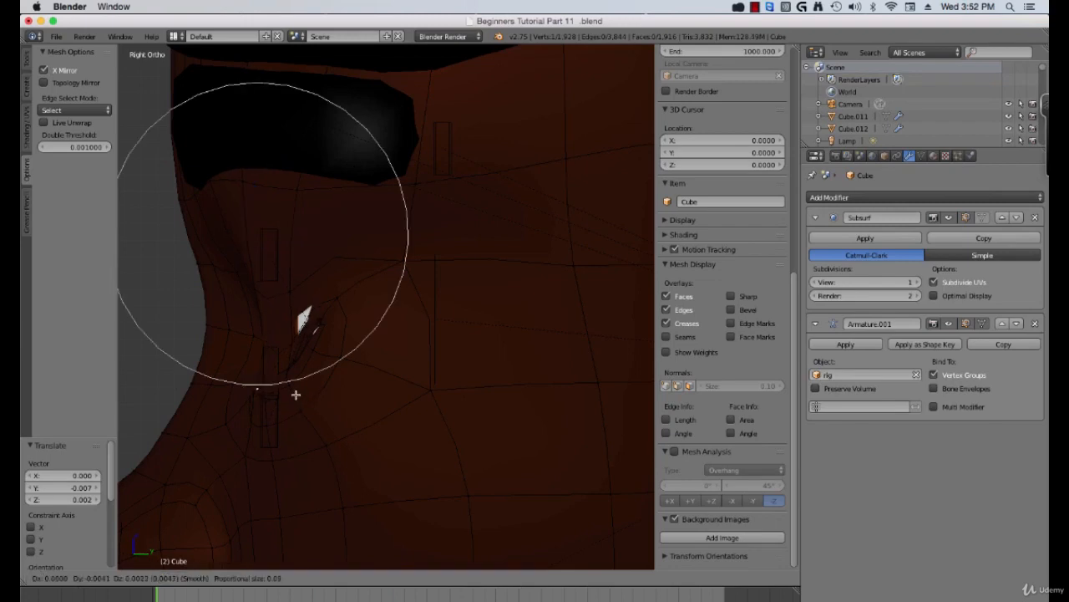
pyautogui.click(281, 390)
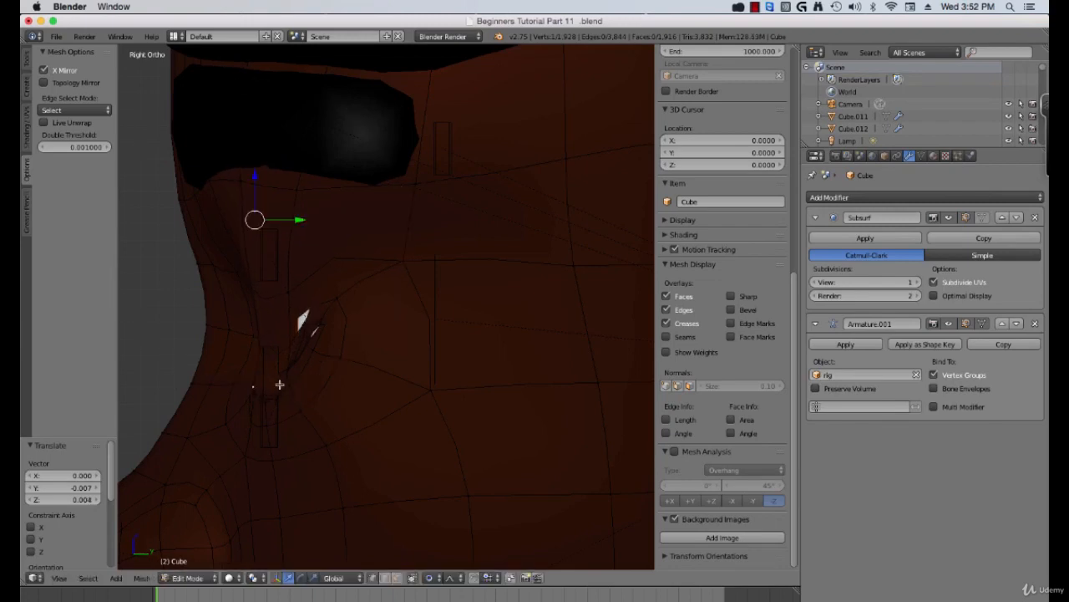
pyautogui.press('z')
pyautogui.rightClick(305, 390)
pyautogui.press('z')
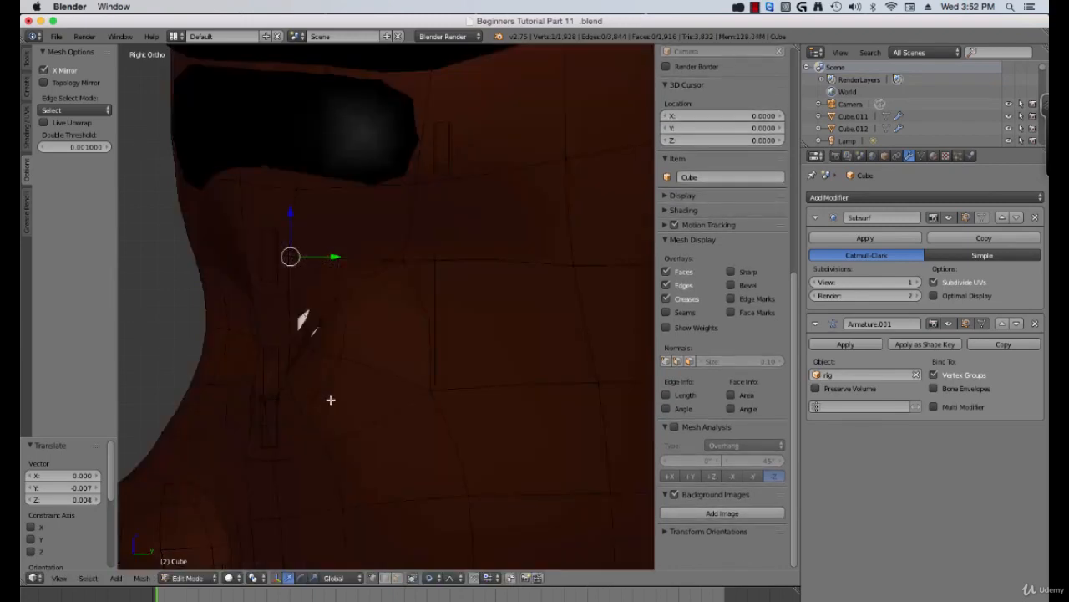
pyautogui.press('g')
pyautogui.rightClick(307, 382)
pyautogui.press('z')
pyautogui.moveTo(310, 389); pyautogui.dragTo(389, 401, button='middle')
pyautogui.rightClick(528, 421)
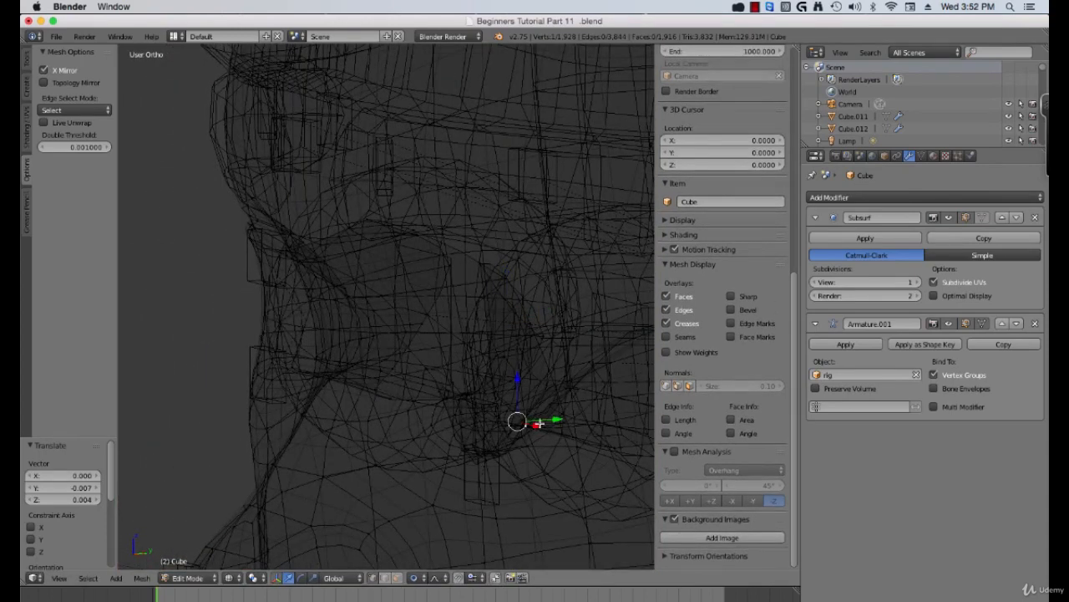
pyautogui.press('z')
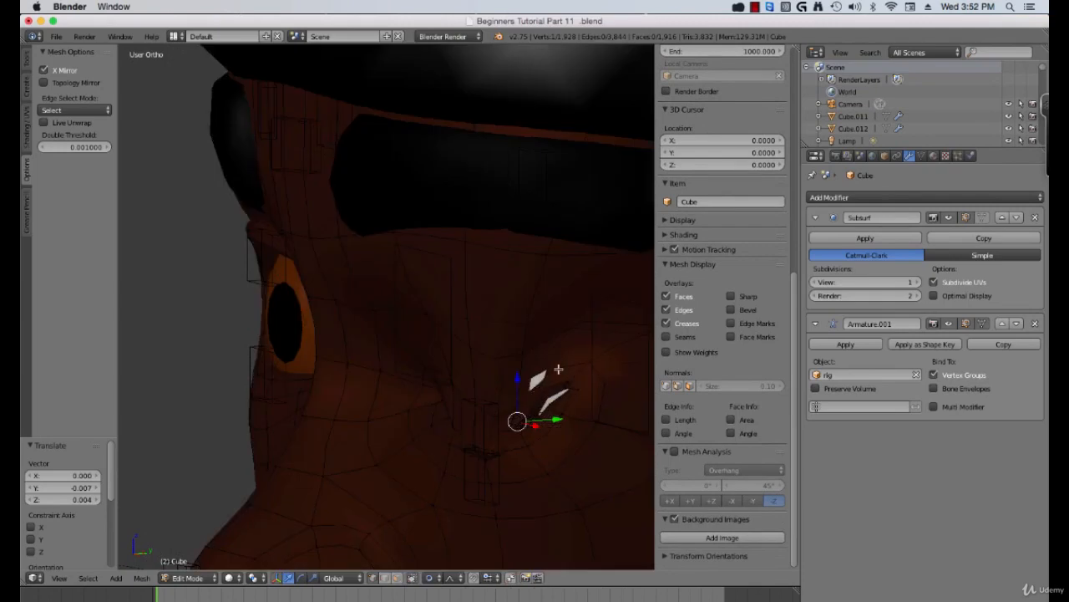
pyautogui.rightClick(526, 342)
pyautogui.moveTo(577, 292); pyautogui.dragTo(561, 296)
pyautogui.moveTo(526, 338); pyautogui.dragTo(460, 374, button='middle')
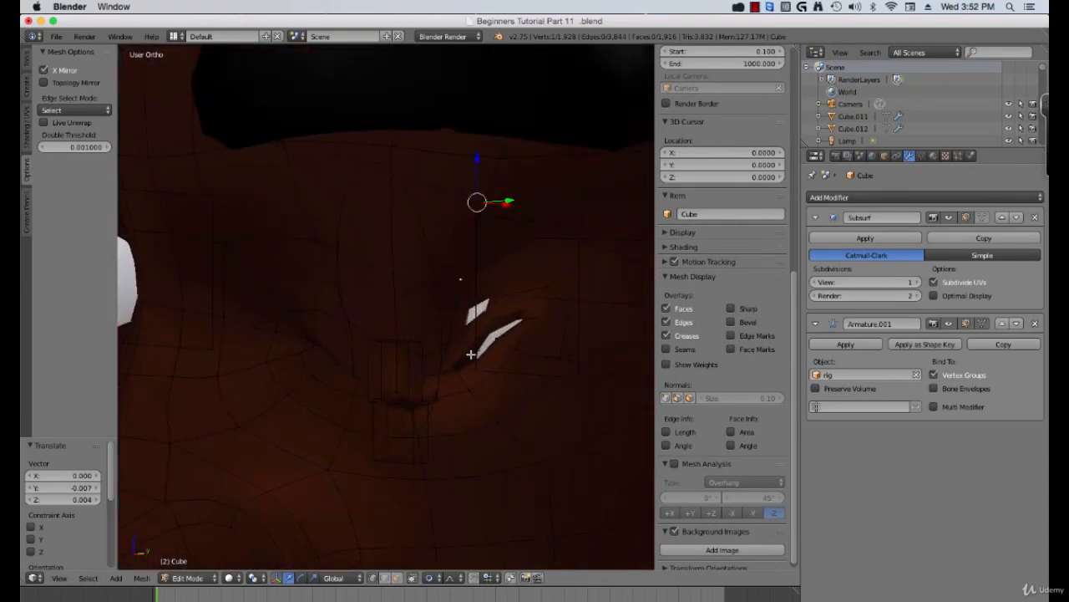
# Turn off the Armature.001 deformation in Edit Mode and undo the latest eyelid vertex moves and selections
pyautogui.click(970, 323)
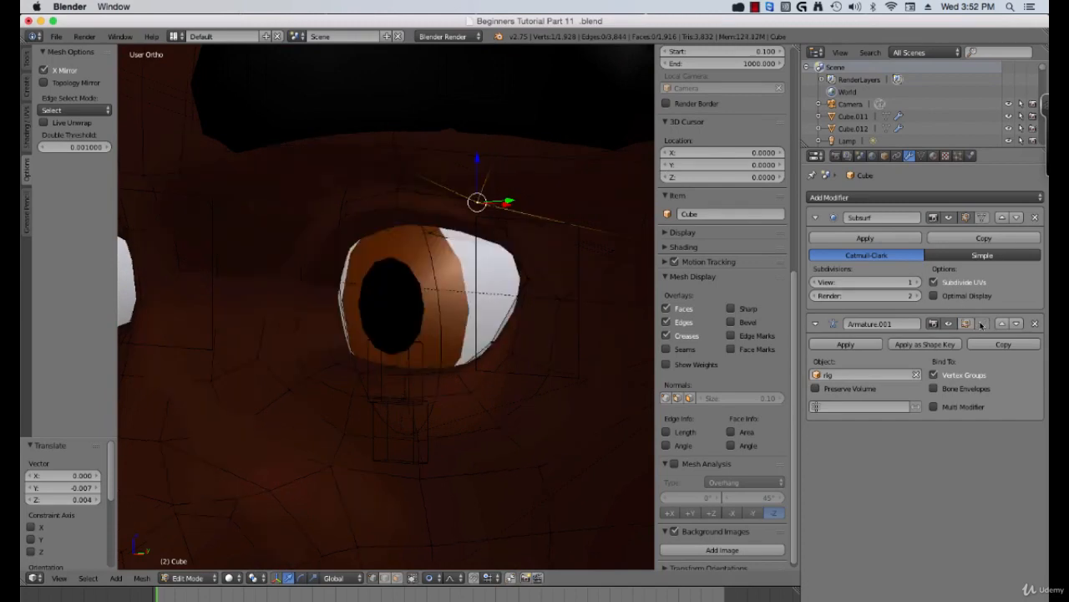
pyautogui.moveTo(492, 204); pyautogui.dragTo(474, 280, button='middle')
pyautogui.scroll(1, 439, 323)
pyautogui.hotkey('ctrl', 'z')
pyautogui.hotkey('ctrl', 'z')
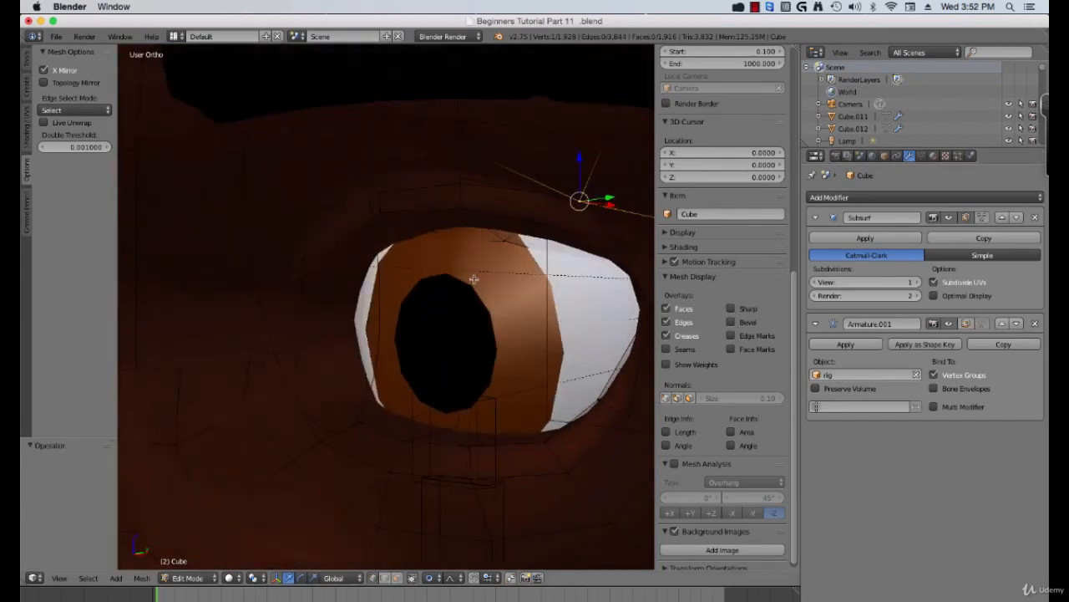
pyautogui.hotkey('ctrl', 'z')
pyautogui.hotkey('ctrl', 'z')
pyautogui.hotkey('ctrl', 'z')
pyautogui.hotkey('ctrl', 'z')
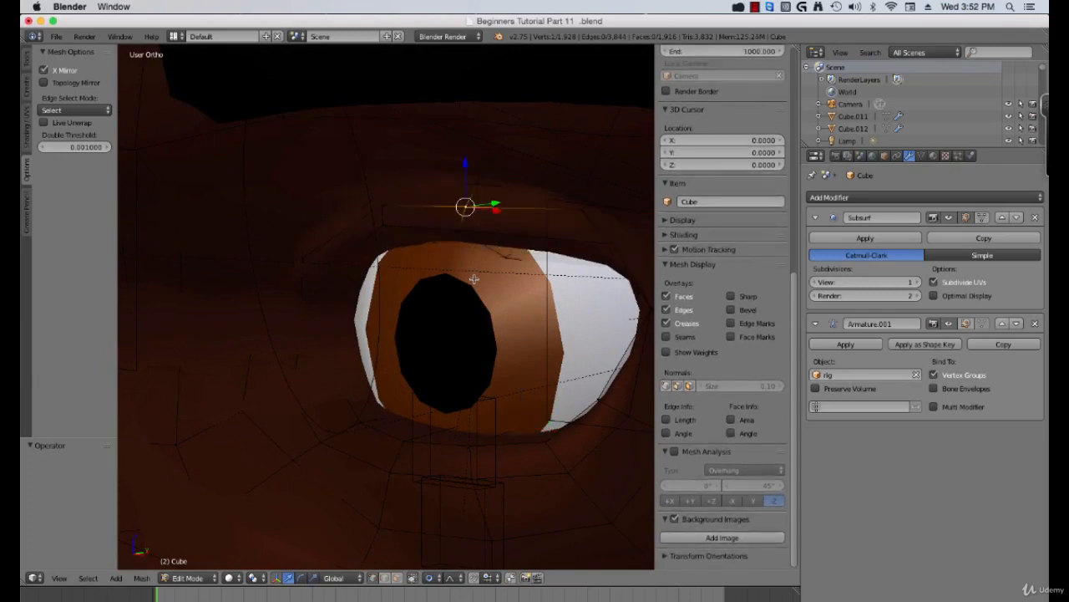
# Move the outer upper eyelid vertex of the open left eye slightly forward in the right side view and return to Object Mode
pyautogui.moveTo(503, 276); pyautogui.dragTo(539, 280, button='middle')
pyautogui.rightClick(558, 219)
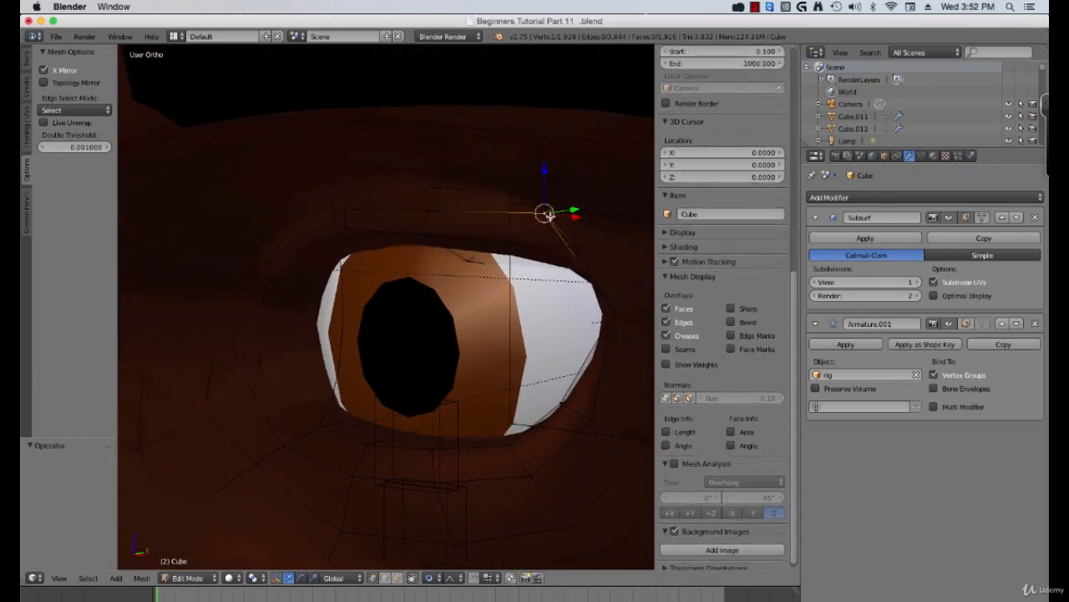
pyautogui.press('KP_3')
pyautogui.scroll(-6, 451, 266)
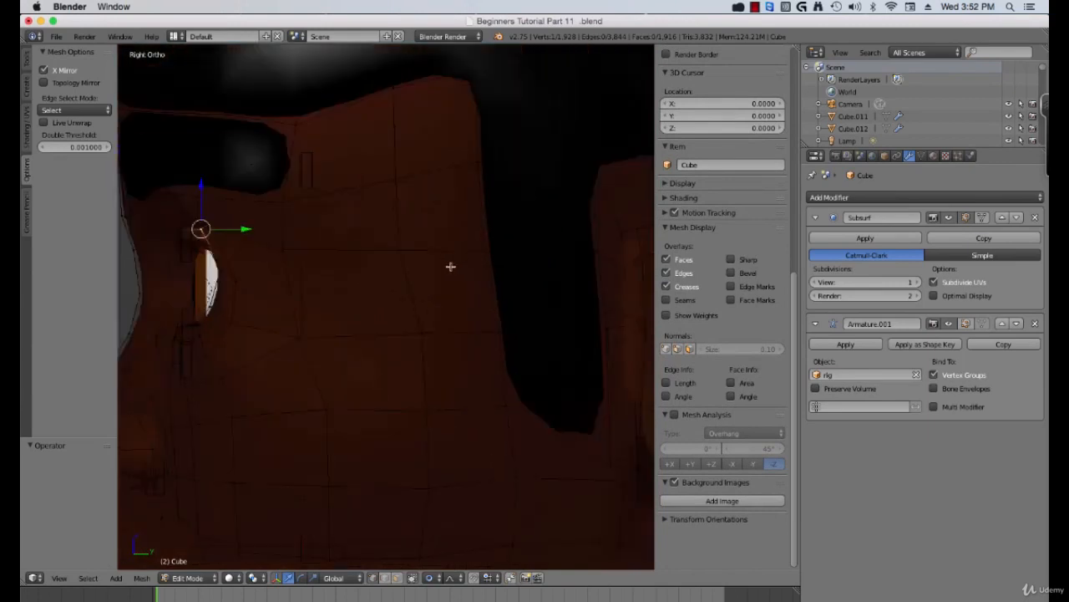
pyautogui.keyDown('shift'); pyautogui.moveTo(326, 264); pyautogui.dragTo(419, 273, button='middle'); pyautogui.keyUp('shift')
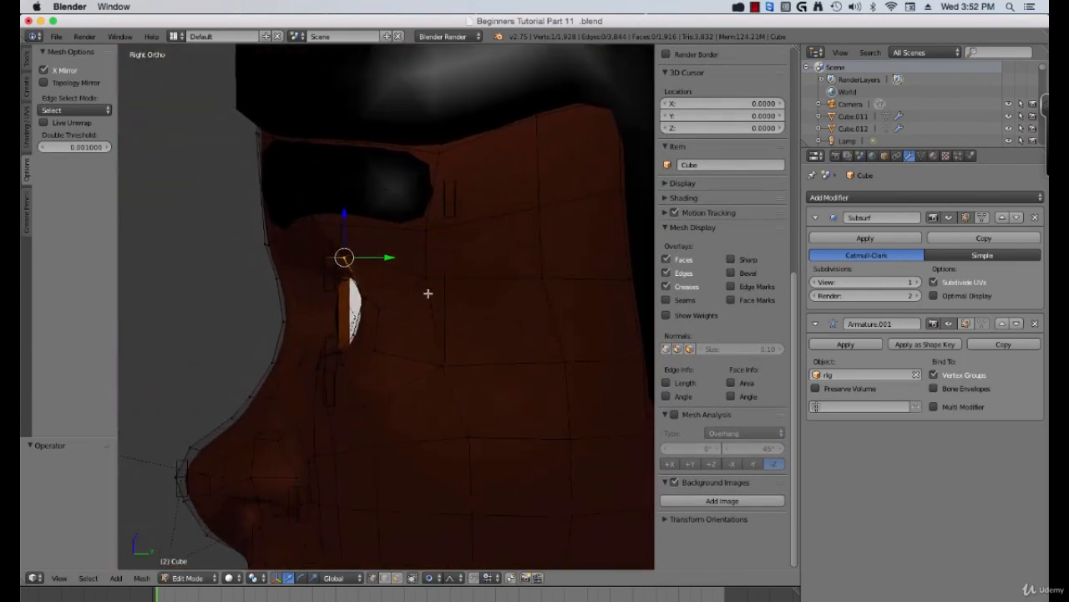
pyautogui.press('g')
pyautogui.click(417, 297)
pyautogui.press('Tab')
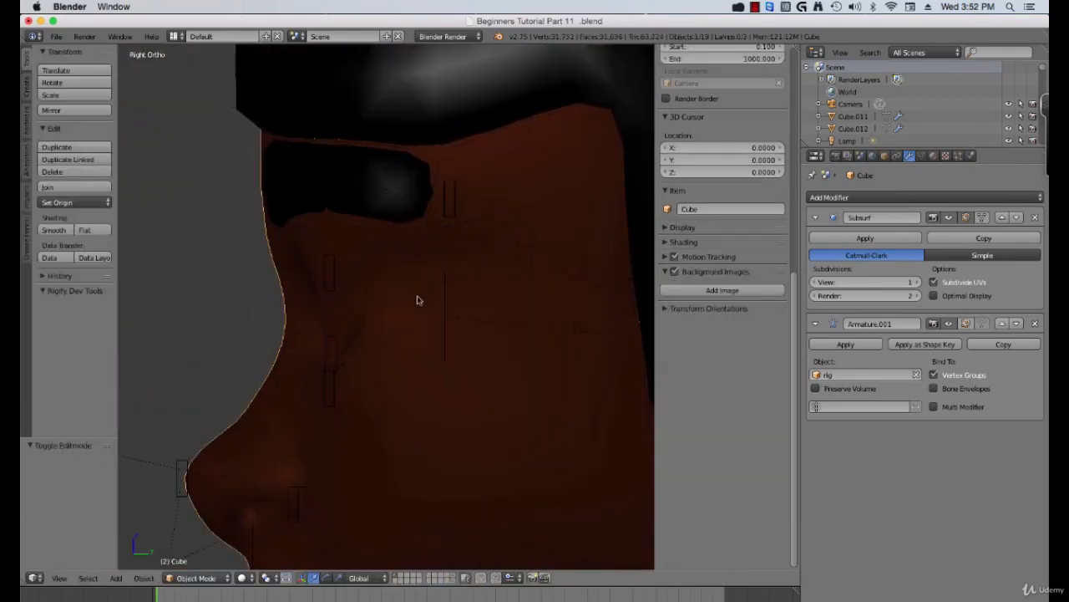
# Check the closed eyelid, nudge the same upper lid vertex further forward in Edit Mode, and return to Object Mode
pyautogui.moveTo(418, 298); pyautogui.dragTo(494, 298, button='middle')
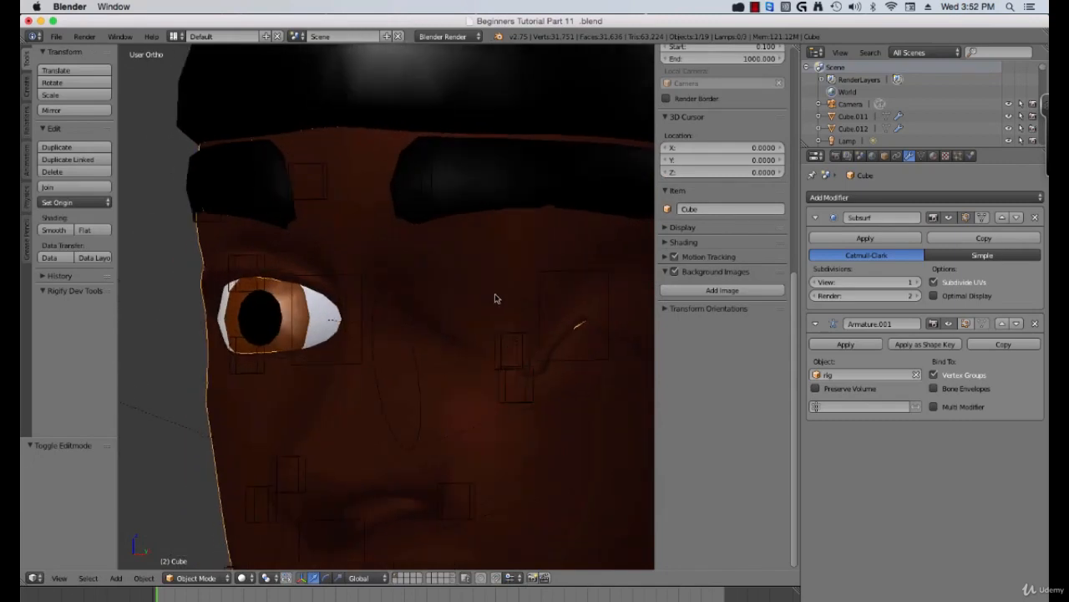
pyautogui.press('KP_3')
pyautogui.press('Tab')
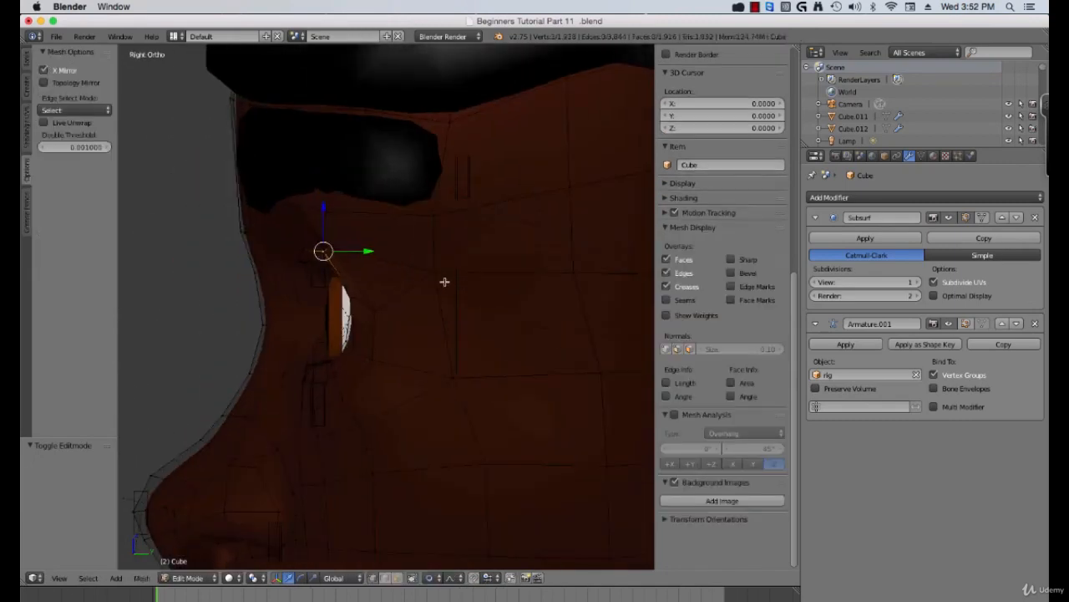
pyautogui.press('g')
pyautogui.click(434, 287)
pyautogui.press('Tab')
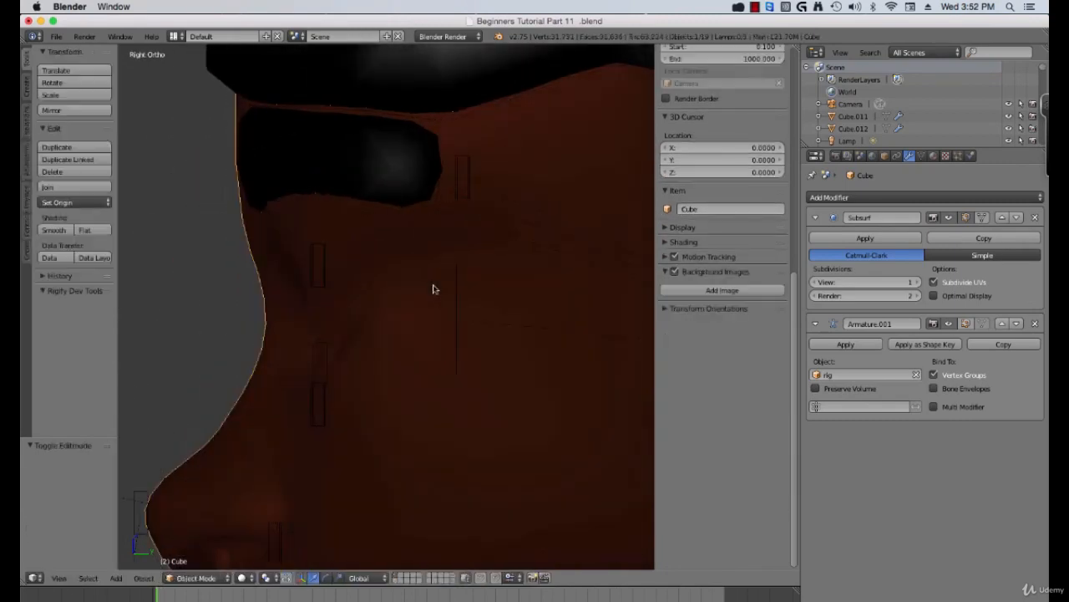
# Try nudging two neighbouring upper eyelid vertices above the open left eye slightly forward and check the closed lid in Object Mode
pyautogui.moveTo(432, 289); pyautogui.dragTo(517, 293, button='middle')
pyautogui.press('KP_3')
pyautogui.press('Tab')
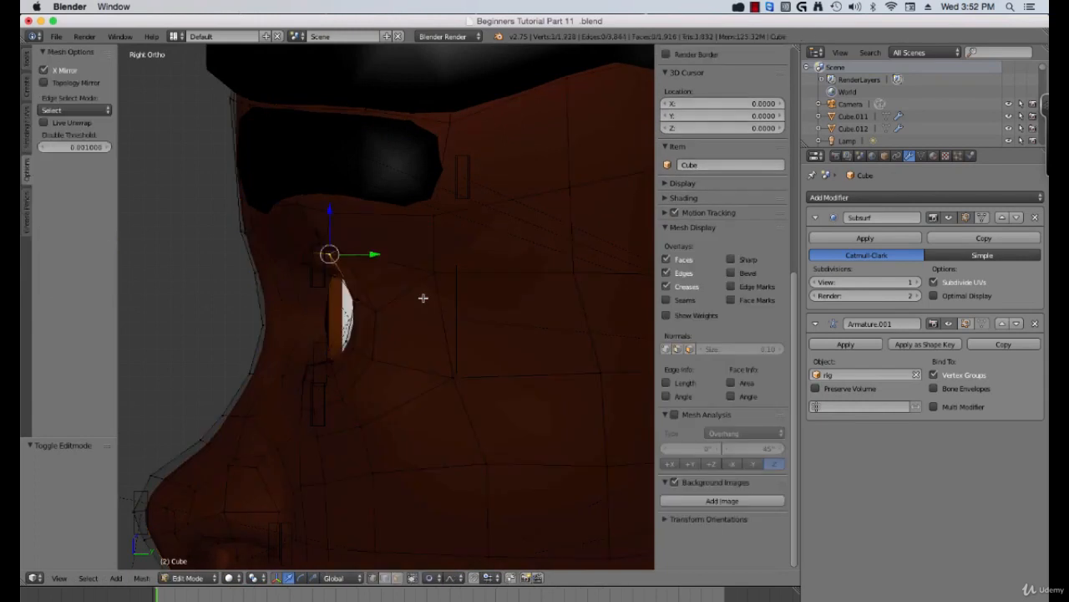
pyautogui.moveTo(416, 294); pyautogui.dragTo(484, 307, button='middle')
pyautogui.rightClick(551, 305)
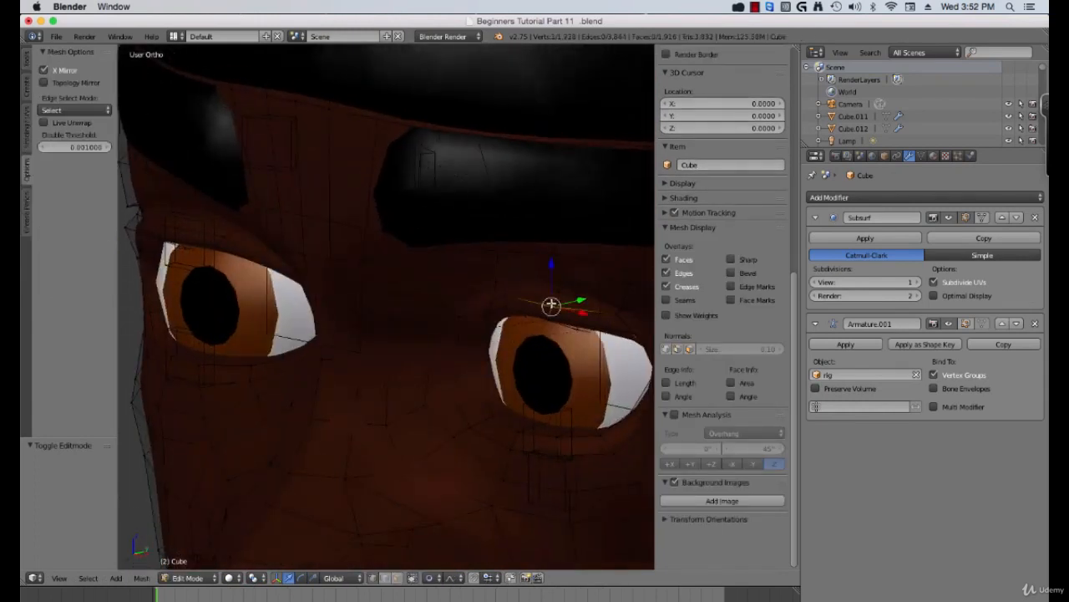
pyautogui.keyDown('shift'); pyautogui.rightClick(506, 294); pyautogui.keyUp('shift')
pyautogui.moveTo(553, 294); pyautogui.dragTo(547, 296)
pyautogui.press('Tab')
pyautogui.scroll(-1, 527, 309)
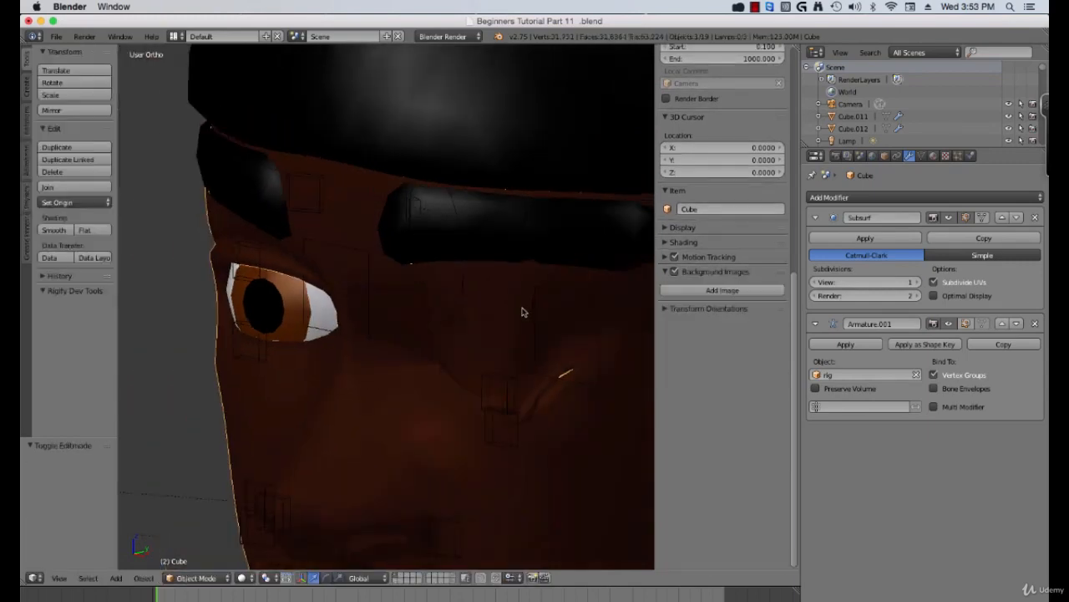
# Try moving the selected upper lid vertex about 0.010 units backward along Y and inspect the closed lid in Object Mode
pyautogui.press('Tab')
pyautogui.moveTo(551, 317); pyautogui.dragTo(532, 337, button='middle')
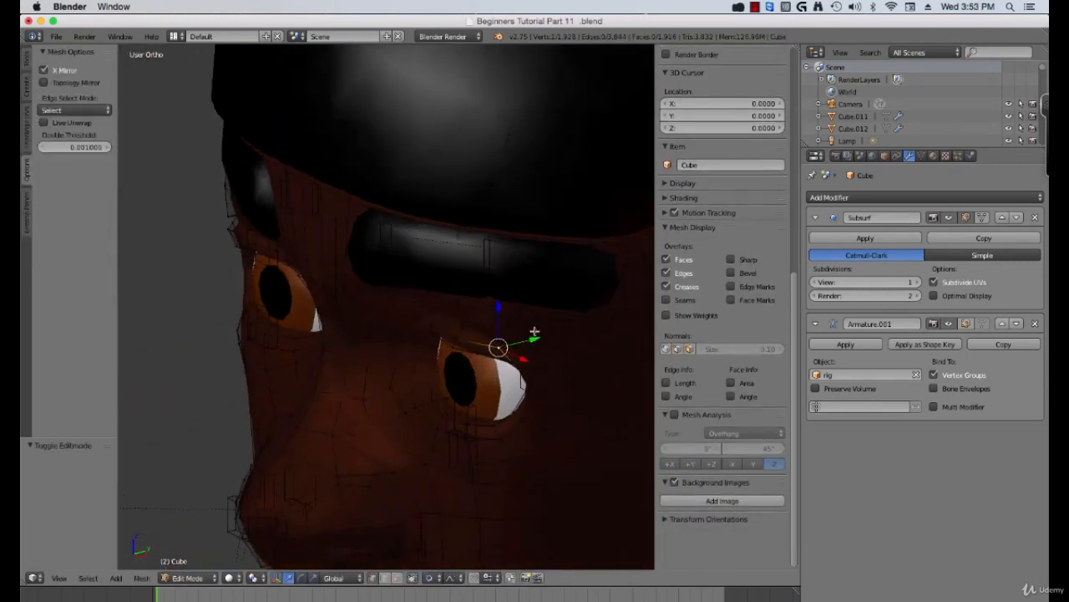
pyautogui.moveTo(532, 337); pyautogui.dragTo(538, 336)
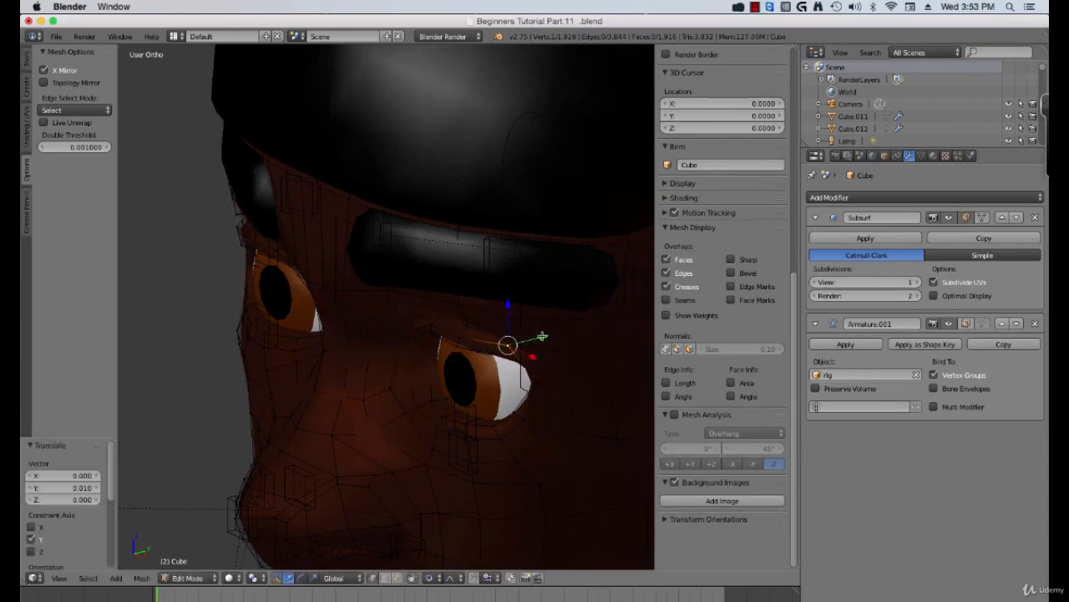
pyautogui.press('Tab')
pyautogui.moveTo(508, 361); pyautogui.dragTo(428, 321, button='middle')
# Try selecting a vertex beside the left eye's outer corner, and undo the latest lid selections and vertex moves
pyautogui.press('Tab')
pyautogui.scroll(1, 483, 332)
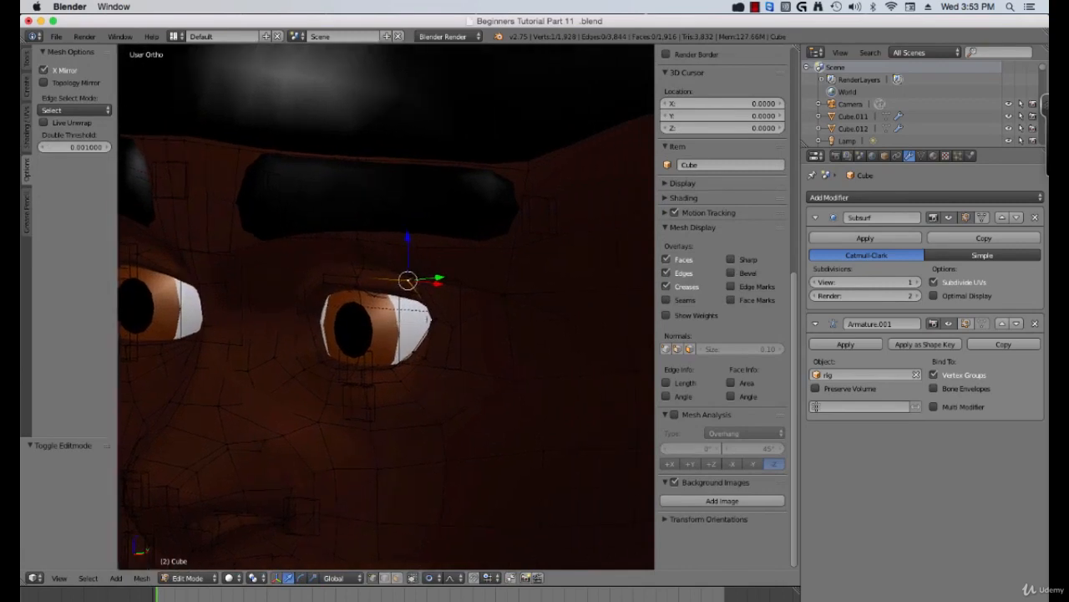
pyautogui.rightClick(442, 325)
pyautogui.rightClick(452, 325)
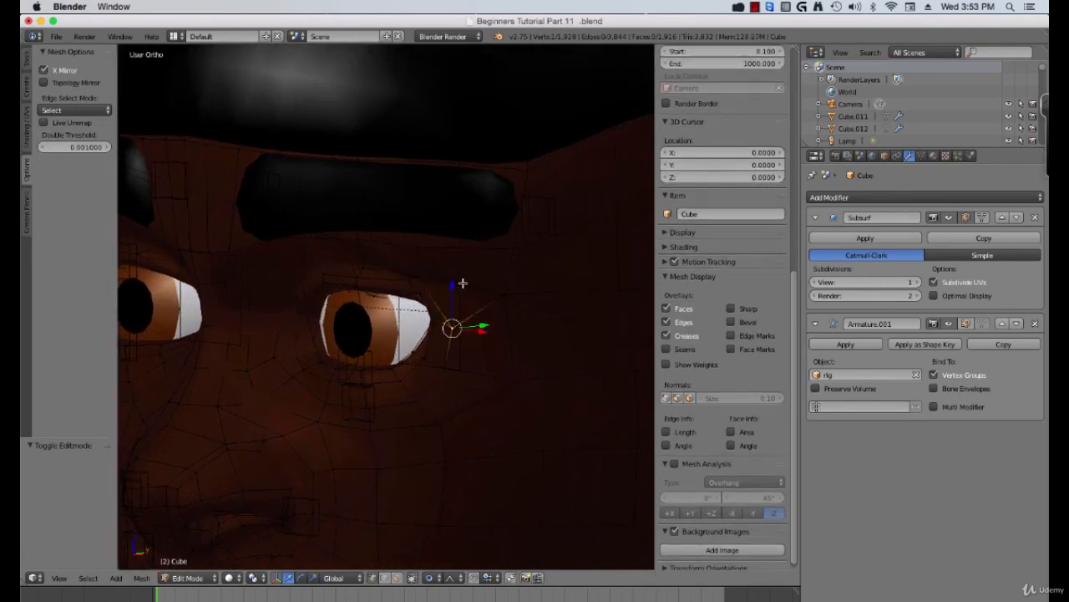
pyautogui.moveTo(454, 283); pyautogui.dragTo(497, 224, button='middle')
pyautogui.rightClick(432, 202)
pyautogui.hotkey('ctrl', 'z')
pyautogui.hotkey('ctrl', 'z')
pyautogui.hotkey('ctrl', 'z')
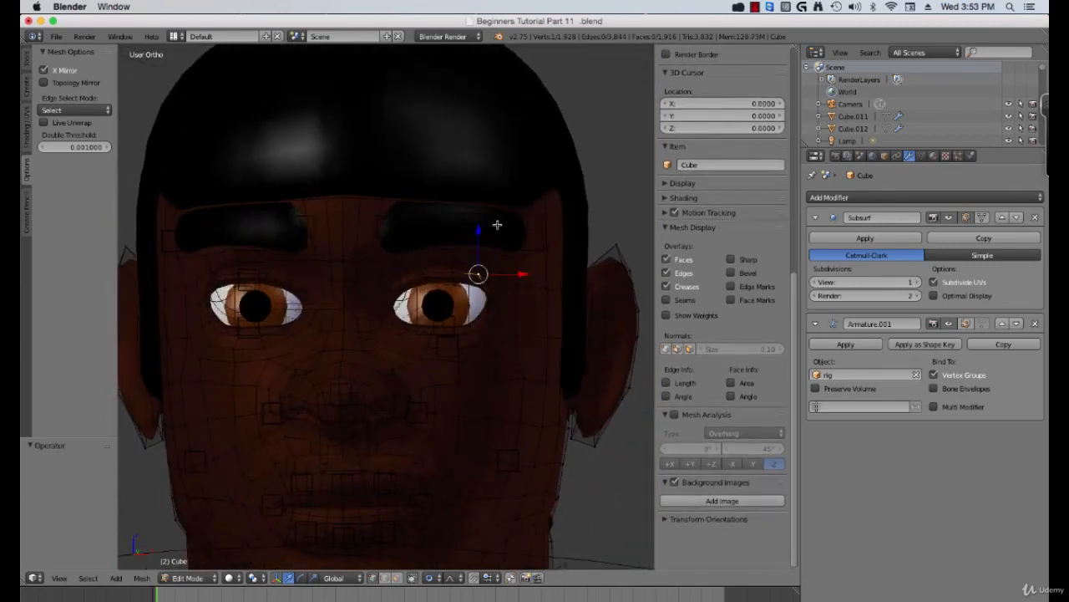
pyautogui.hotkey('ctrl', 'z')
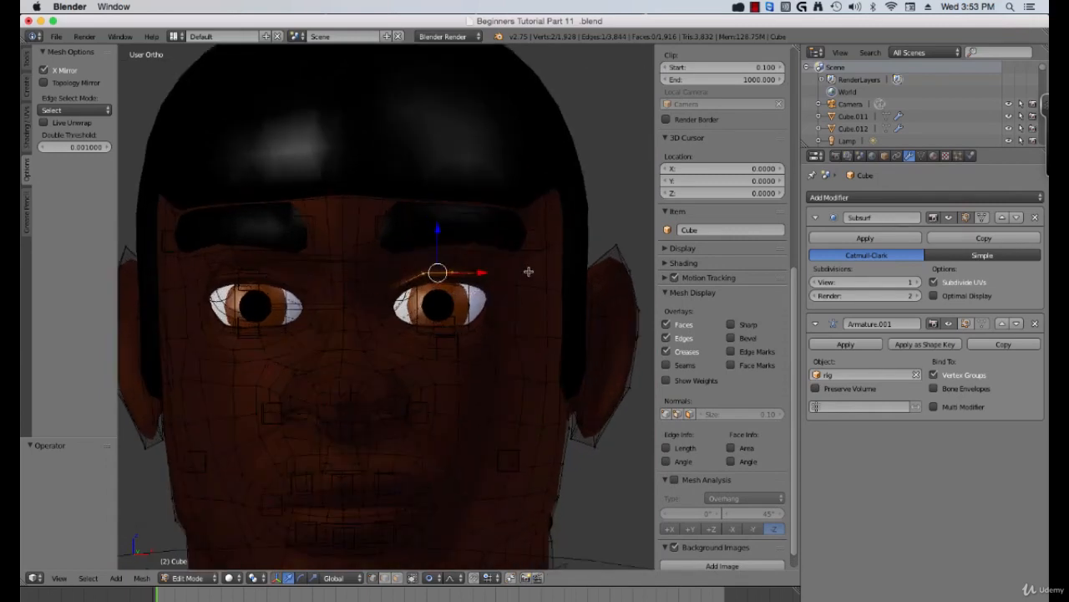
pyautogui.scroll(1, 418, 285)
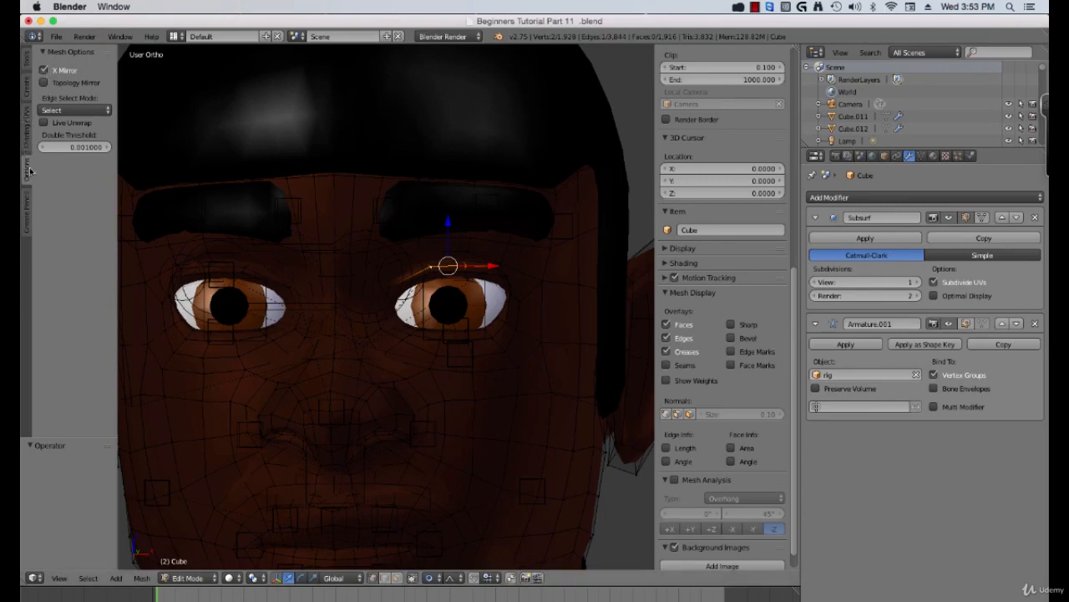
pyautogui.press('t')
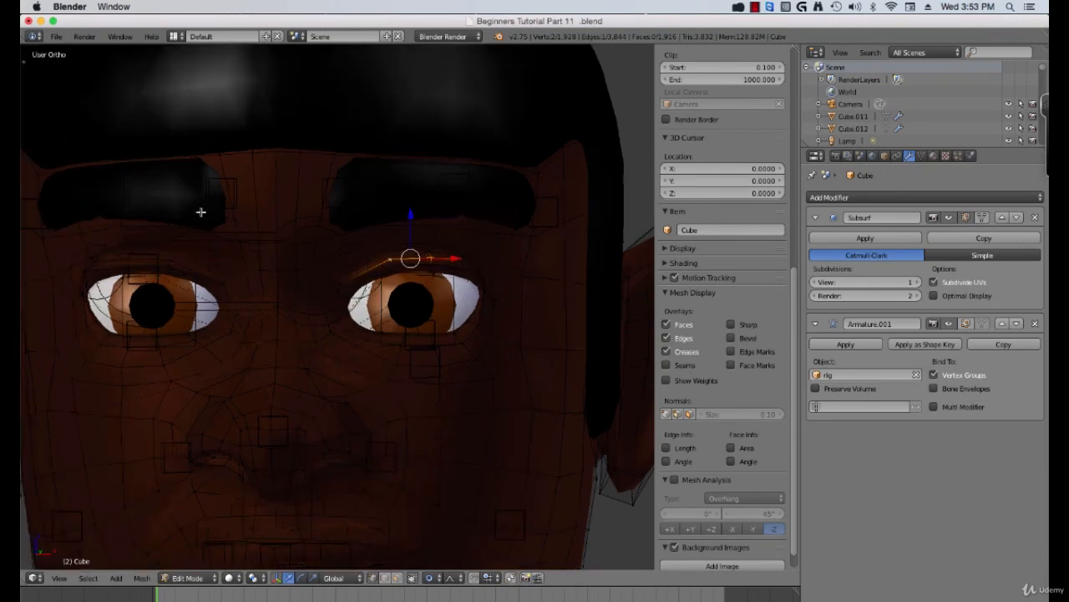
pyautogui.press('t')
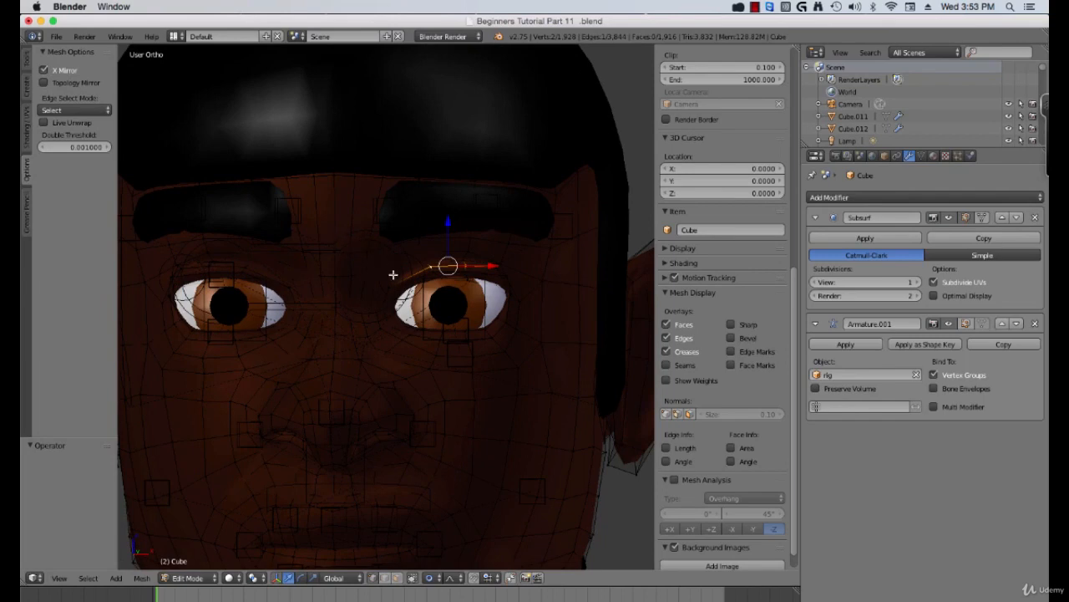
# Try pulling the outer upper lid vertex about 0.0056 units forward along Y with proportional editing, and check the closed lid
pyautogui.scroll(1, 394, 275)
pyautogui.press('g')
pyautogui.rightClick(488, 320)
pyautogui.moveTo(487, 320); pyautogui.dragTo(397, 306, button='middle')
pyautogui.scroll(2, 428, 312)
pyautogui.press('g')
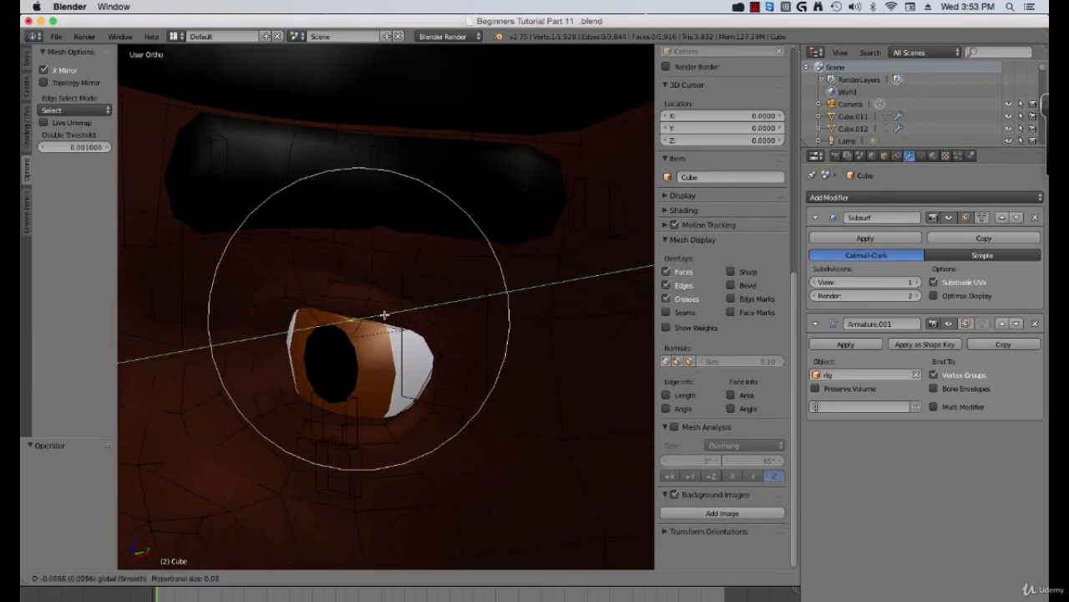
pyautogui.click(382, 317)
pyautogui.press('Tab')
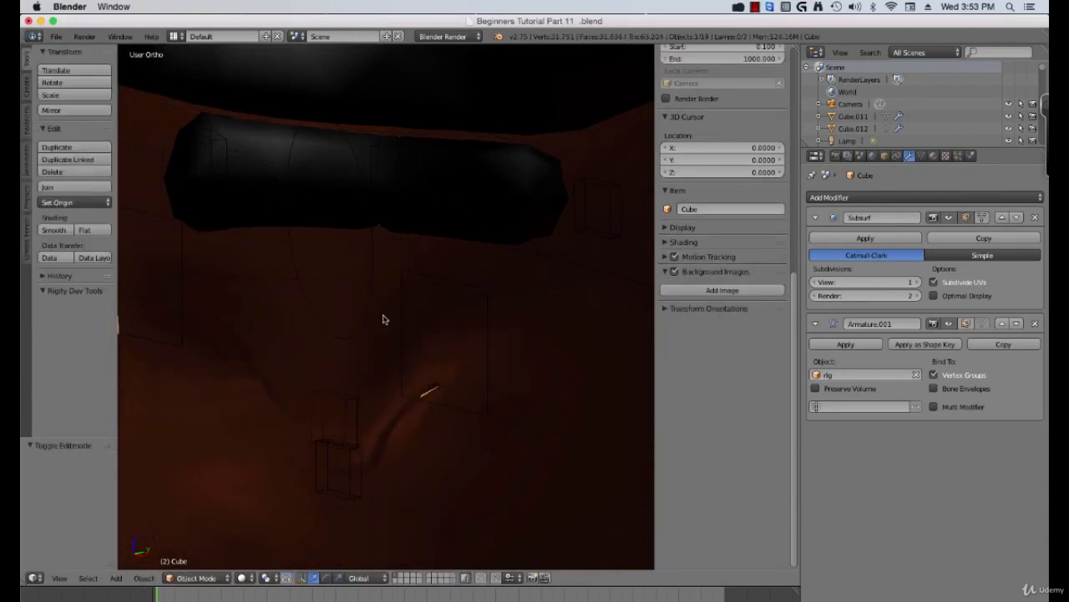
# Undo the series of left upper eyelid vertex moves in Edit Mode and check the closed lid in Object Mode
pyautogui.press('Tab')
pyautogui.hotkey('ctrl', 'z')
pyautogui.hotkey('ctrl', 'z')
pyautogui.hotkey('ctrl', 'z')
pyautogui.hotkey('ctrl', 'z')
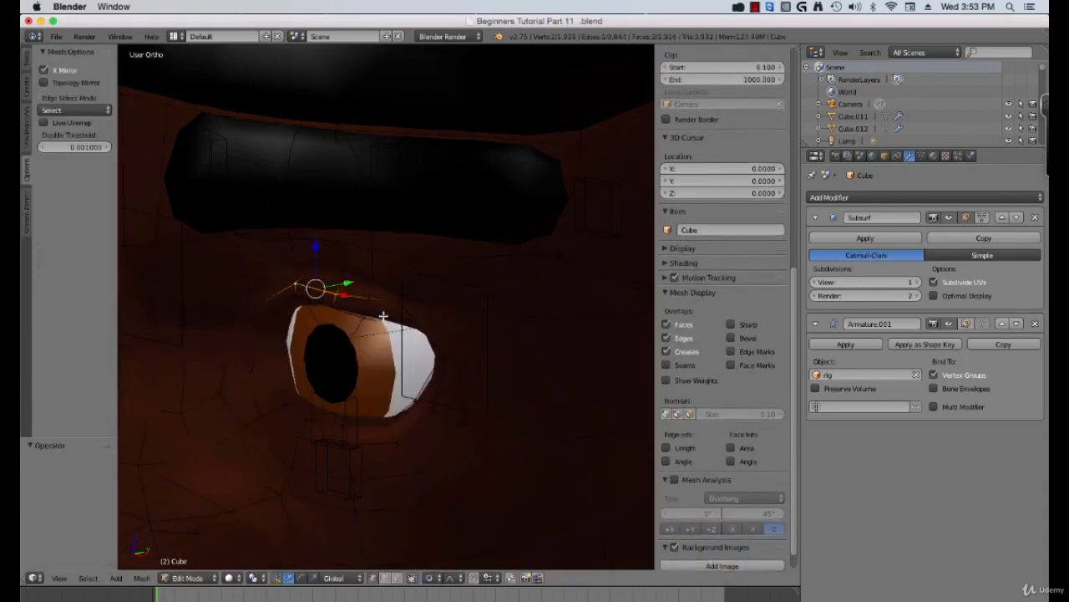
pyautogui.hotkey('ctrl', 'z')
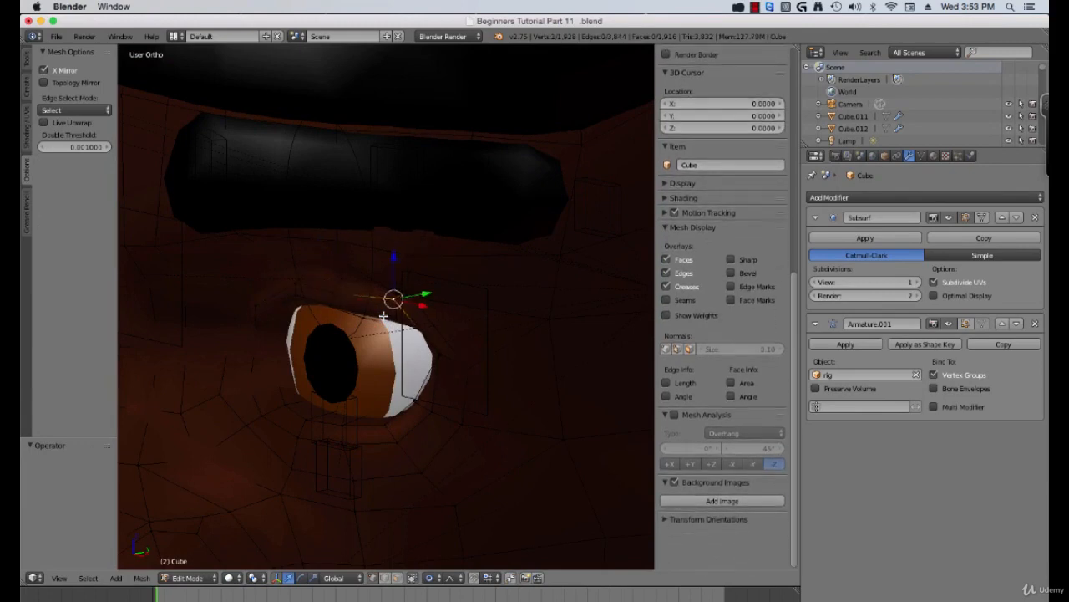
pyautogui.hotkey('ctrl', 'z')
pyautogui.hotkey('ctrl', 'z')
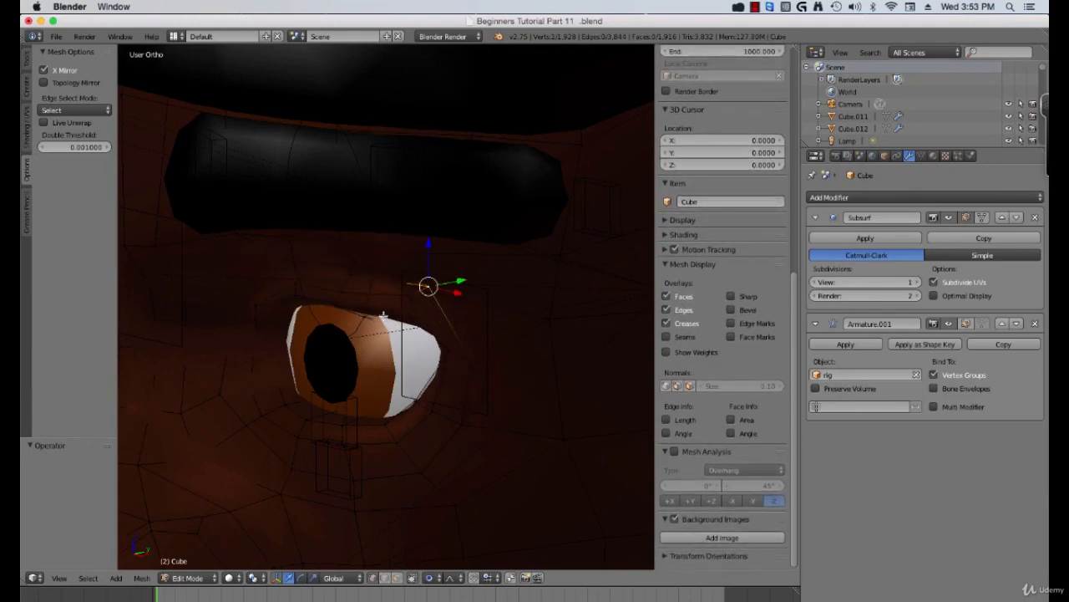
pyautogui.hotkey('ctrl', 'z')
pyautogui.hotkey('ctrl', 'z')
pyautogui.hotkey('ctrl', 'z')
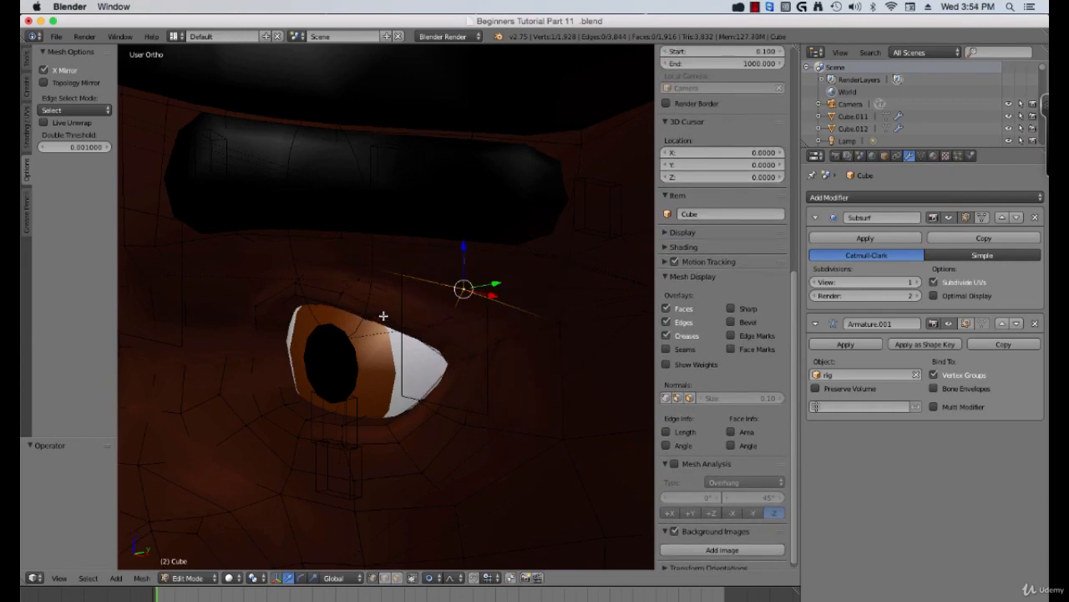
pyautogui.press('Tab')
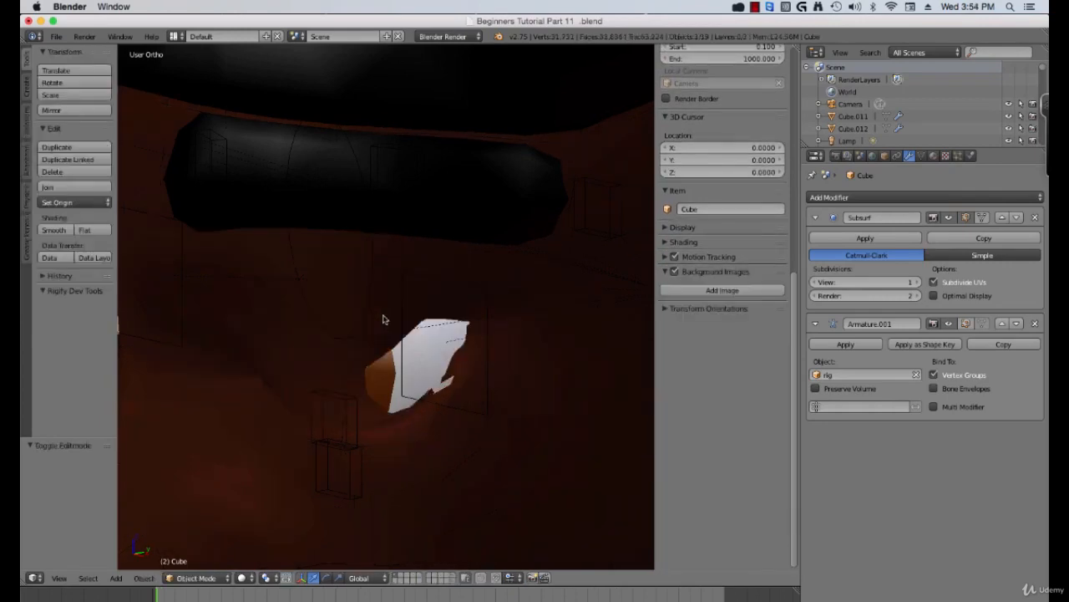
pyautogui.press('Tab')
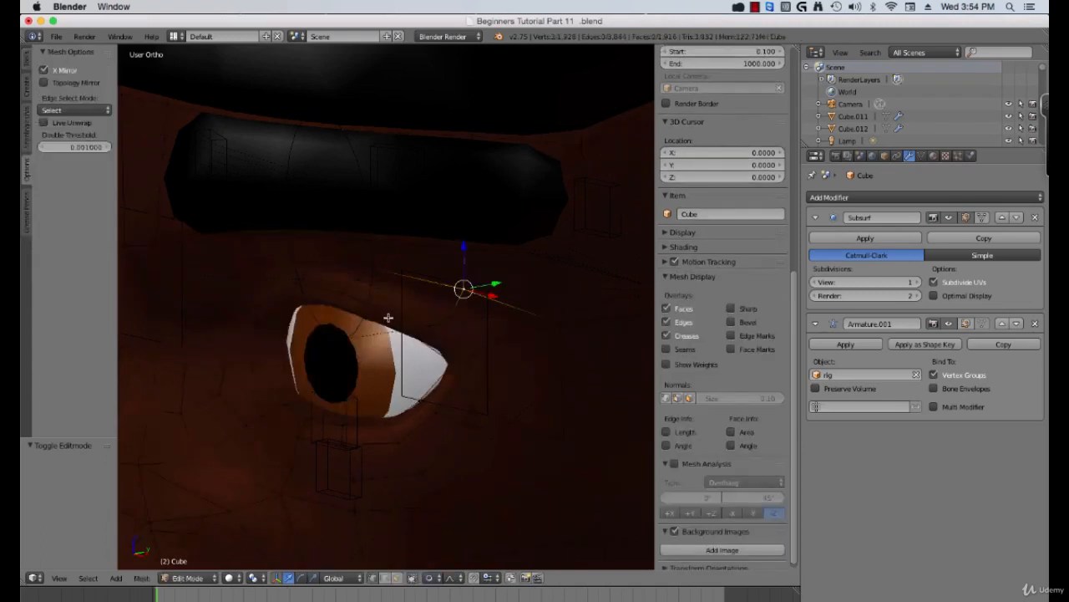
# Pull the outer upper lid vertex of the open left eye forward along Y in two small moves, checking the closed lid after each
pyautogui.rightClick(431, 322)
pyautogui.press('g')
pyautogui.press('y')
pyautogui.click(454, 326)
pyautogui.press('Tab')
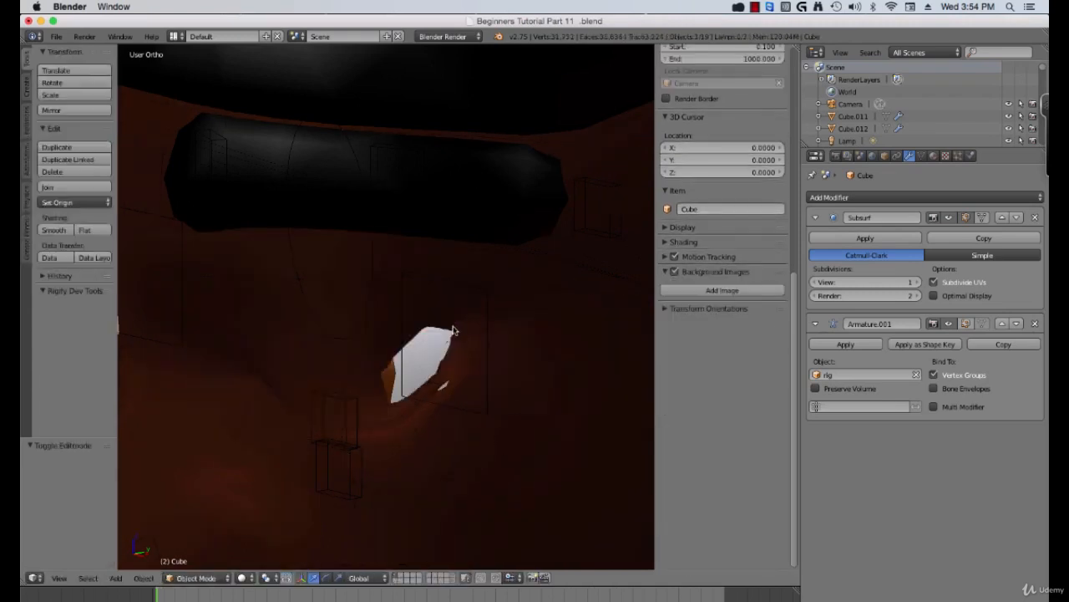
pyautogui.press('Tab')
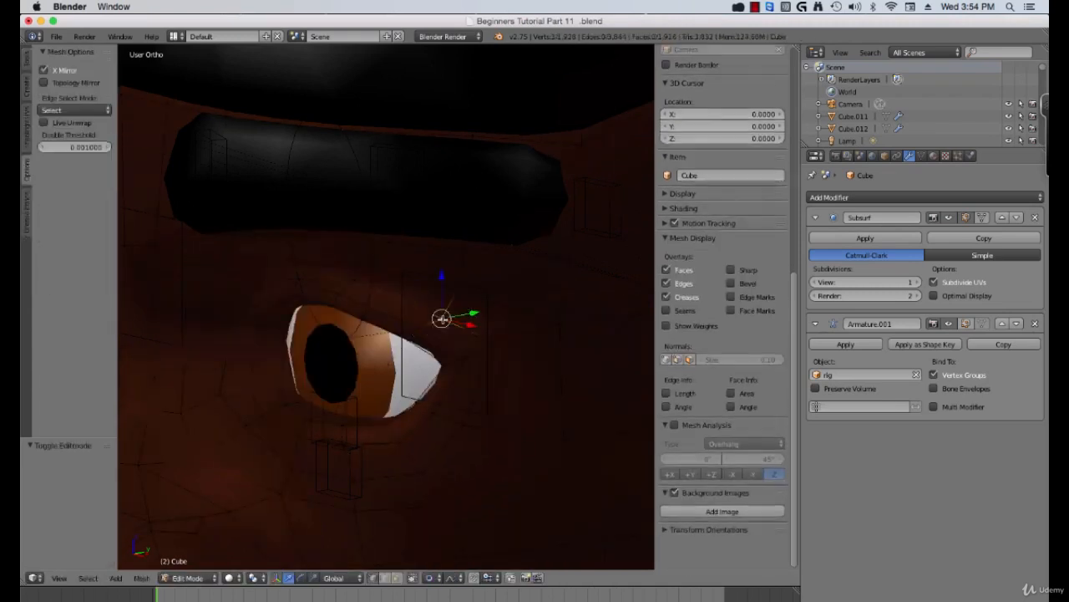
pyautogui.press('g')
pyautogui.press('y')
pyautogui.click(458, 319)
pyautogui.press('Tab')
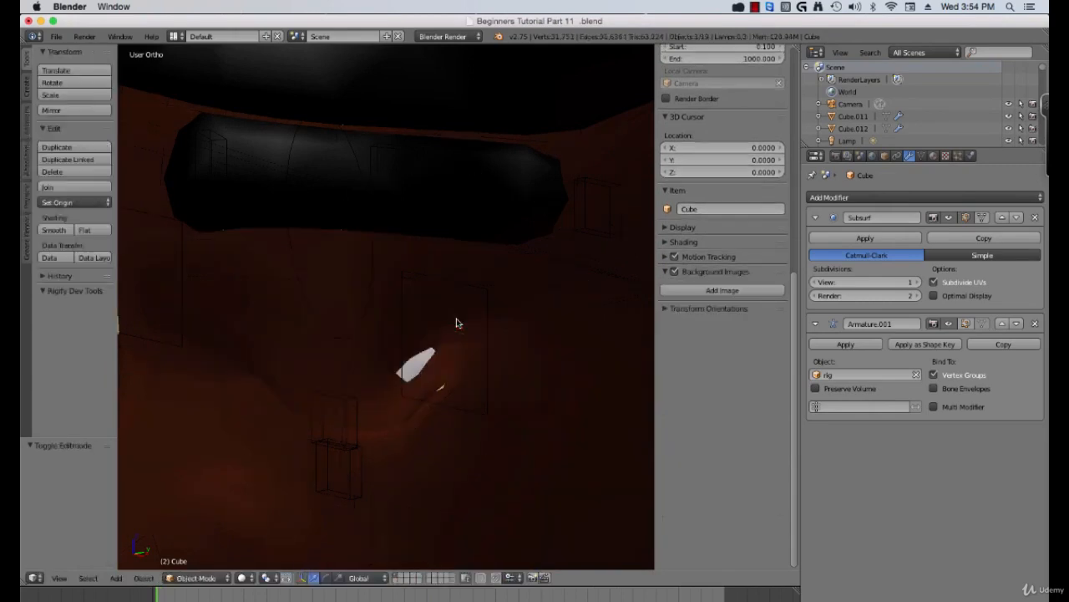
# Move the middle upper lid vertex above the left iris about 0.0095 units forward along Y with proportional editing, and check the closed lid
pyautogui.press('Tab')
pyautogui.rightClick(373, 288)
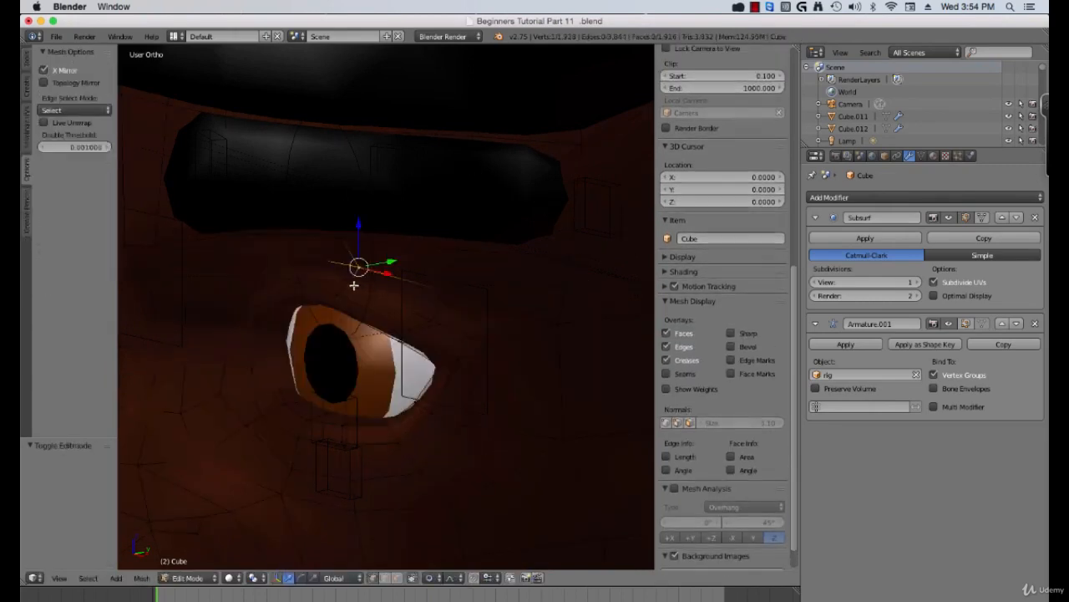
pyautogui.rightClick(345, 292)
pyautogui.press('g')
pyautogui.press('y')
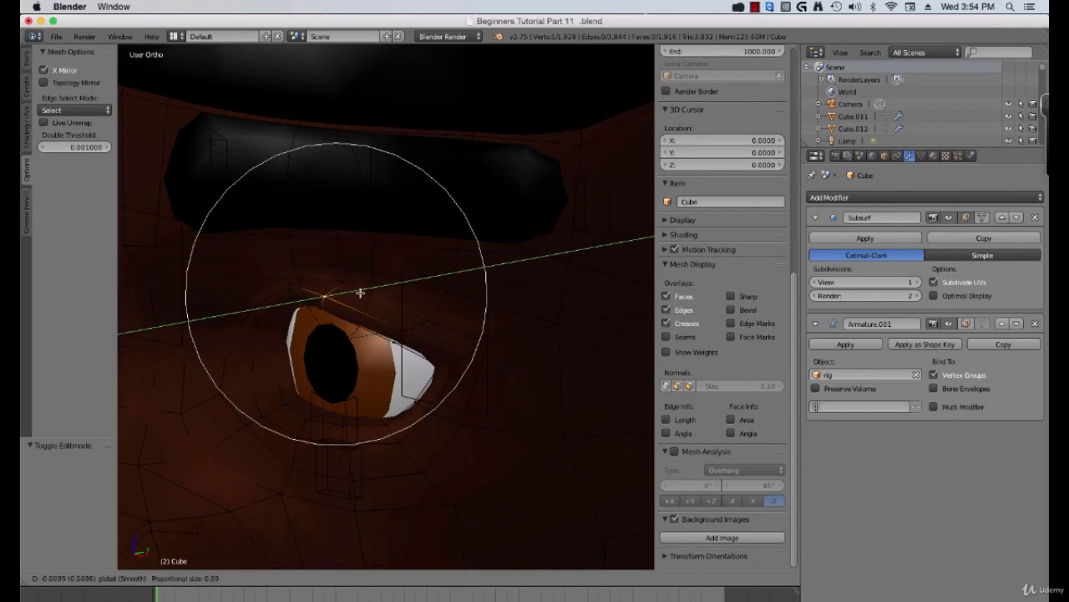
pyautogui.click(360, 296)
pyautogui.press('Tab')
pyautogui.press('Tab')
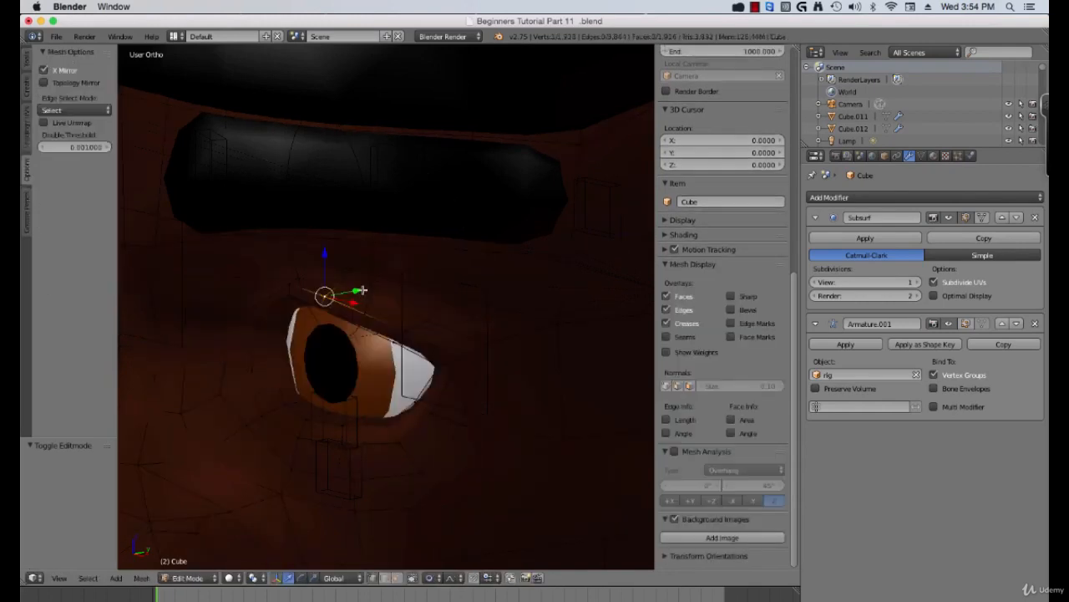
# Nudge the same middle upper lid vertex slightly back along Y and check the closed lid in Object Mode
pyautogui.press('g')
pyautogui.press('y')
pyautogui.click(370, 290)
pyautogui.press('Tab')
pyautogui.press('Tab')
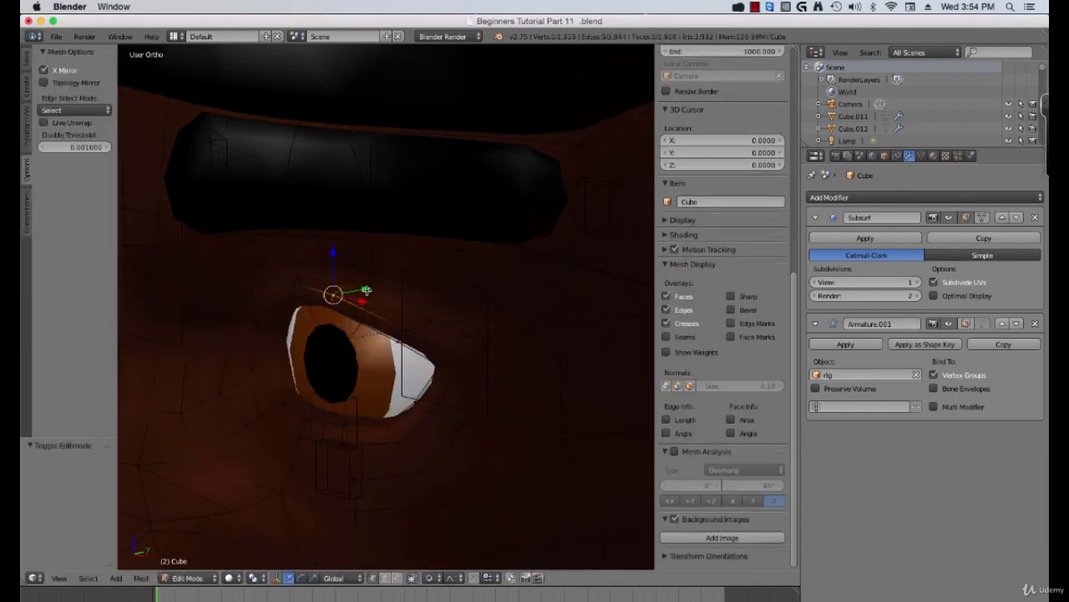
# Adjust the upper lid vertex near the left eye's outer corner along Y and return to Object Mode
pyautogui.rightClick(459, 359)
pyautogui.press('g')
pyautogui.press('y')
pyautogui.click(483, 360)
pyautogui.press('Tab')
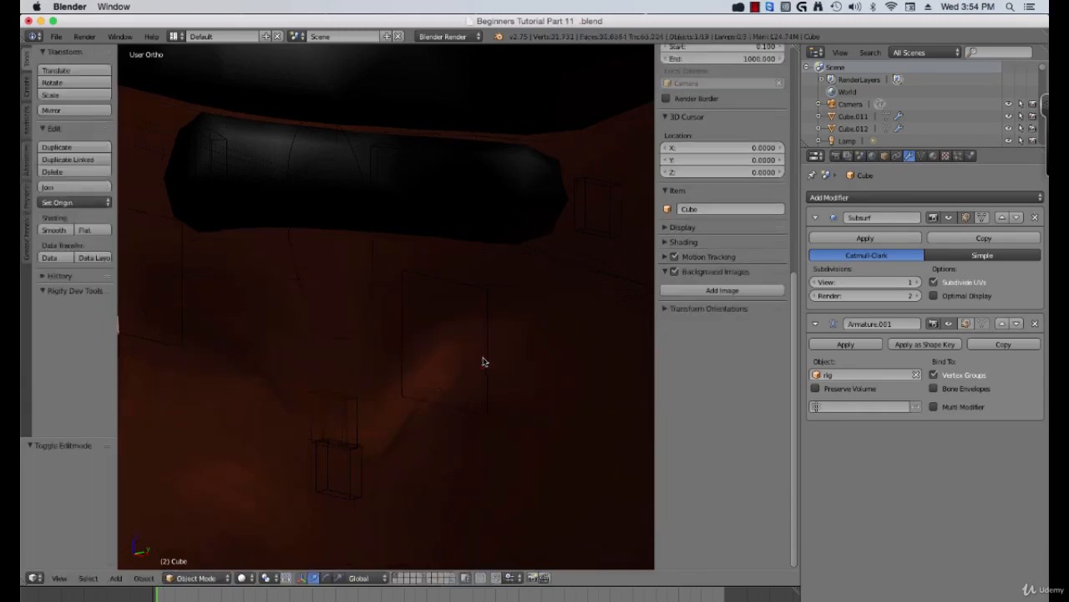
# Nudge the neighbouring upper lid vertex at the left eye's outer rim slightly forward along Y and return to Object Mode
pyautogui.moveTo(474, 361); pyautogui.dragTo(368, 304, button='middle')
pyautogui.press('Tab')
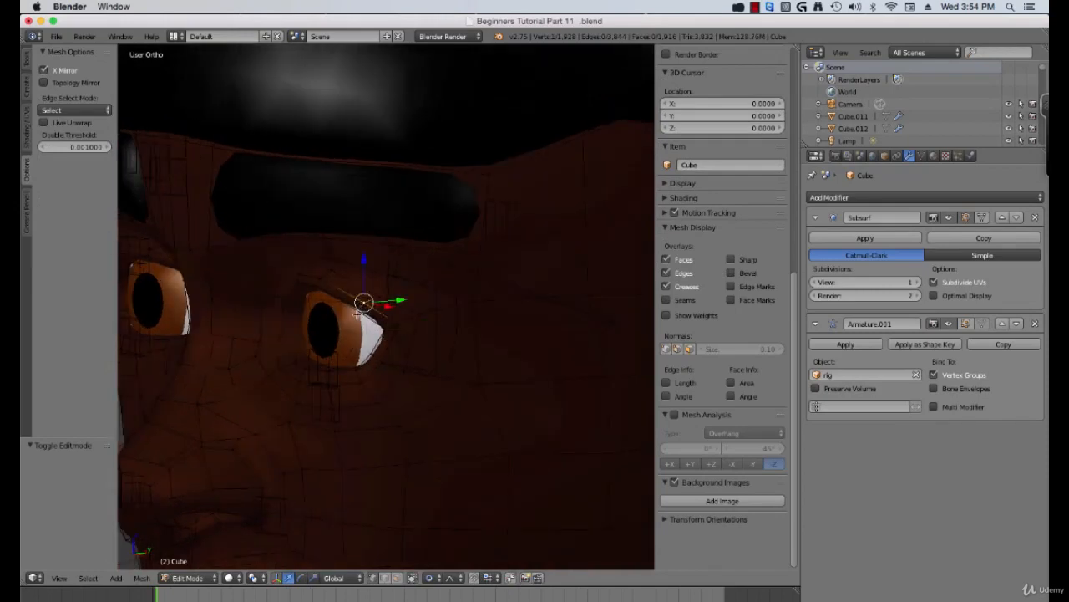
pyautogui.rightClick(357, 314)
pyautogui.moveTo(397, 306); pyautogui.dragTo(394, 307)
pyautogui.press('Tab')
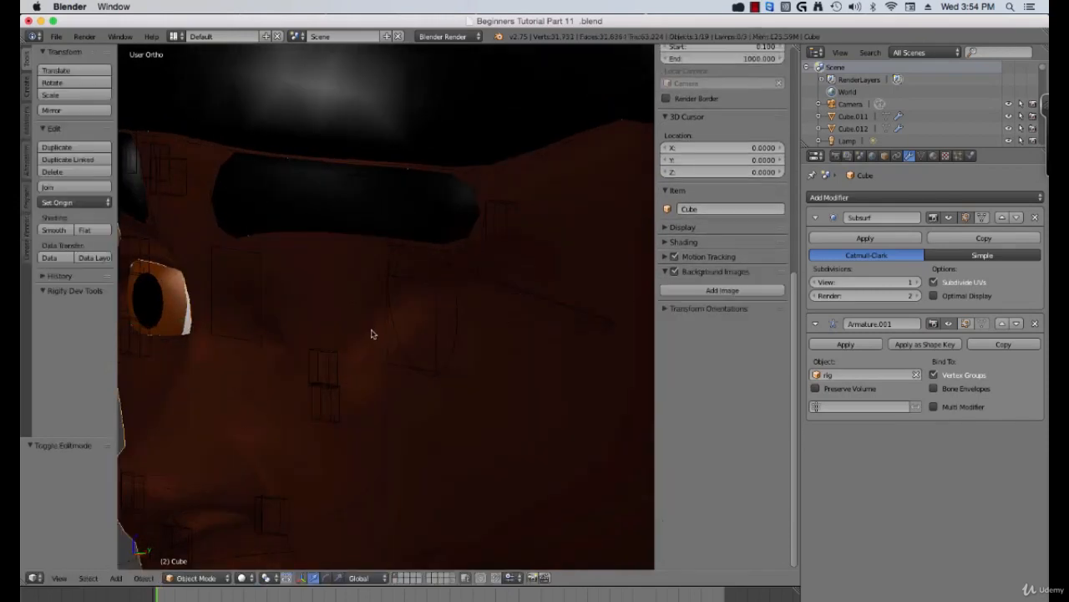
# Inspect the closed eye on the whole head, then clear the location of the left upper lid control lid.T.L.002 to reopen the eye
pyautogui.moveTo(373, 334); pyautogui.dragTo(435, 334, button='middle')
pyautogui.scroll(-3, 353, 335)
pyautogui.moveTo(353, 335); pyautogui.dragTo(401, 327, button='middle')
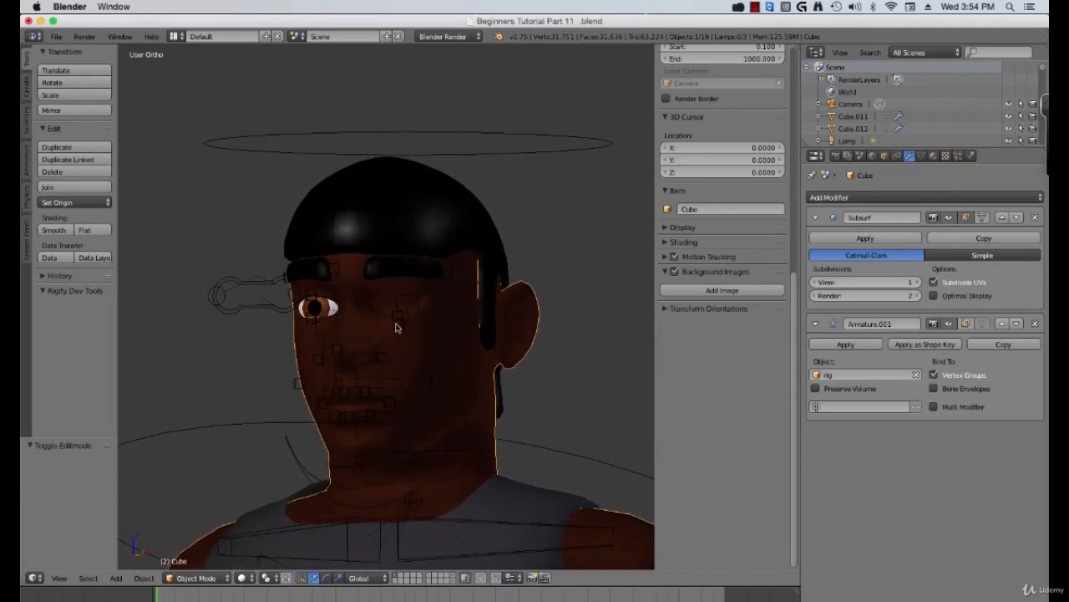
pyautogui.rightClick(401, 326)
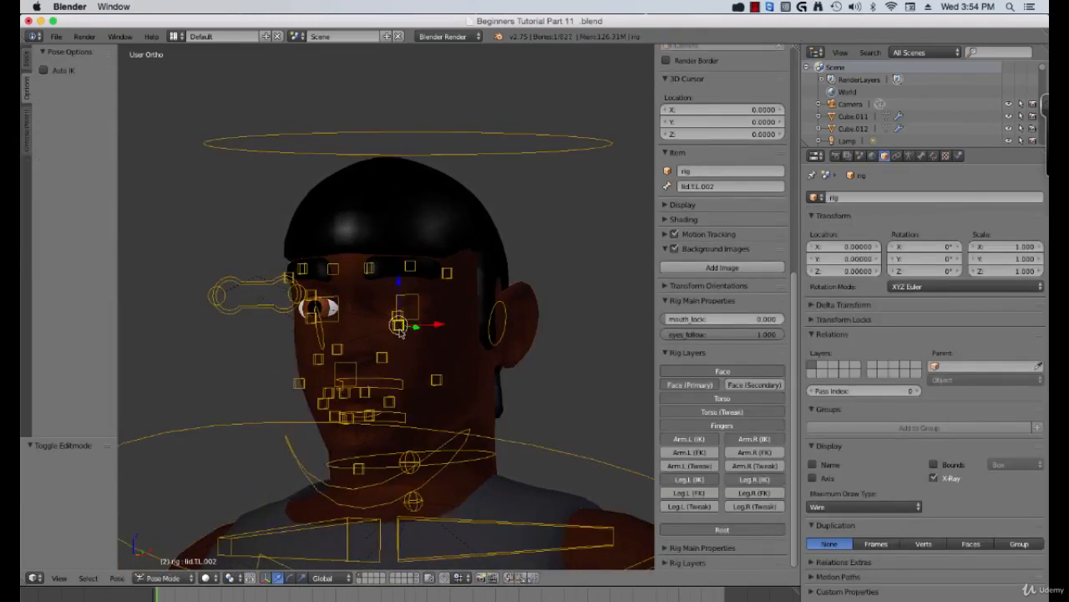
pyautogui.hotkey('alt', 'g')
# Test the inner eyebrow controls brow.T.L.003 and brow.T.R.003 in front view by trial-moving each downward and cancelling the moves
pyautogui.moveTo(403, 333); pyautogui.dragTo(428, 341, button='middle')
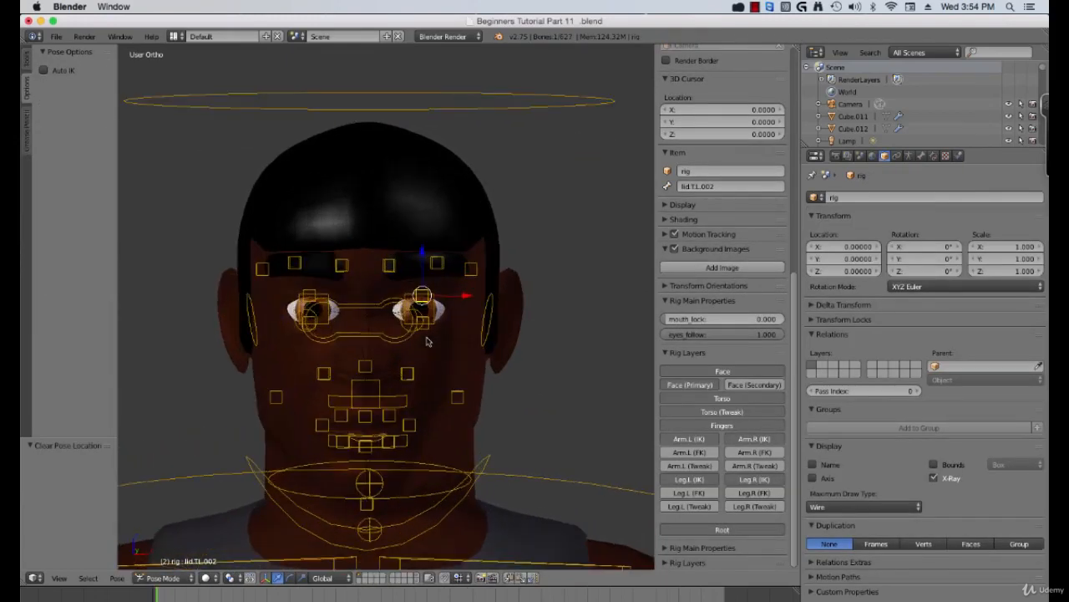
pyautogui.press('KP_1')
pyautogui.scroll(3, 411, 324)
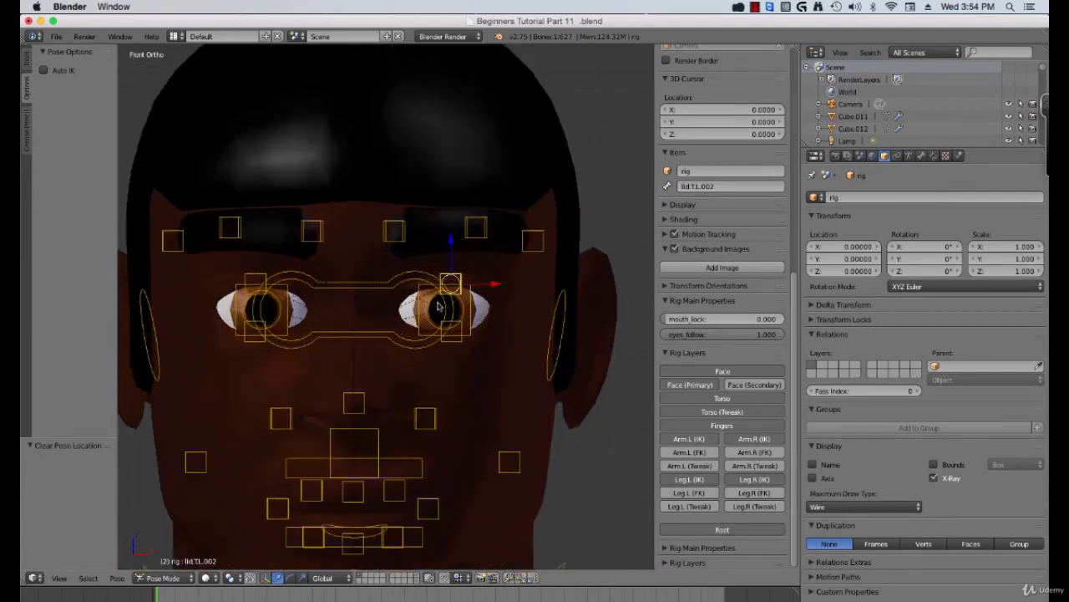
pyautogui.rightClick(401, 238)
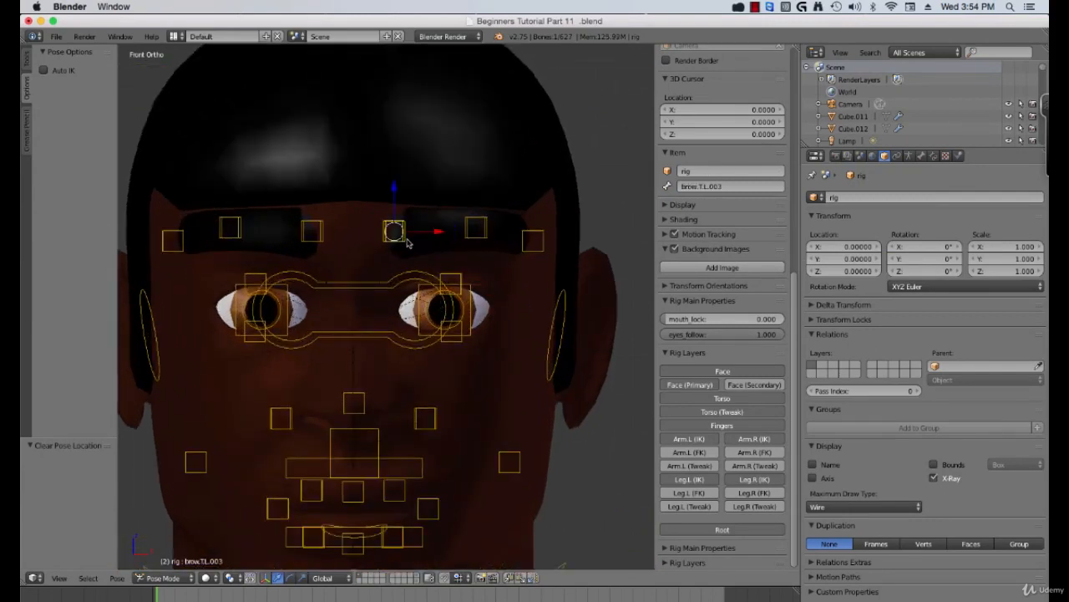
pyautogui.press('g')
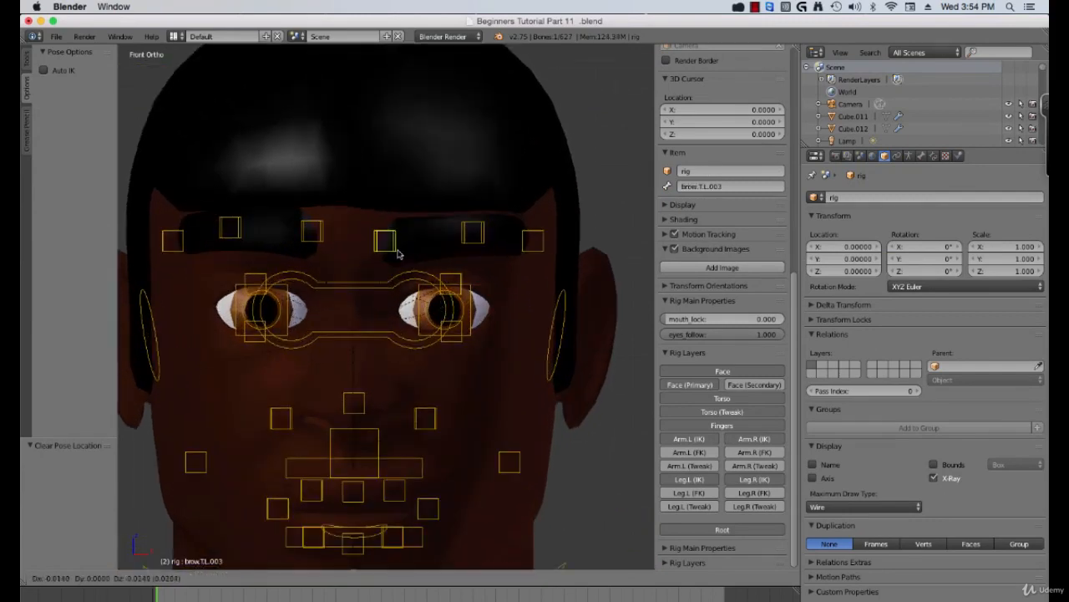
pyautogui.rightClick(408, 240)
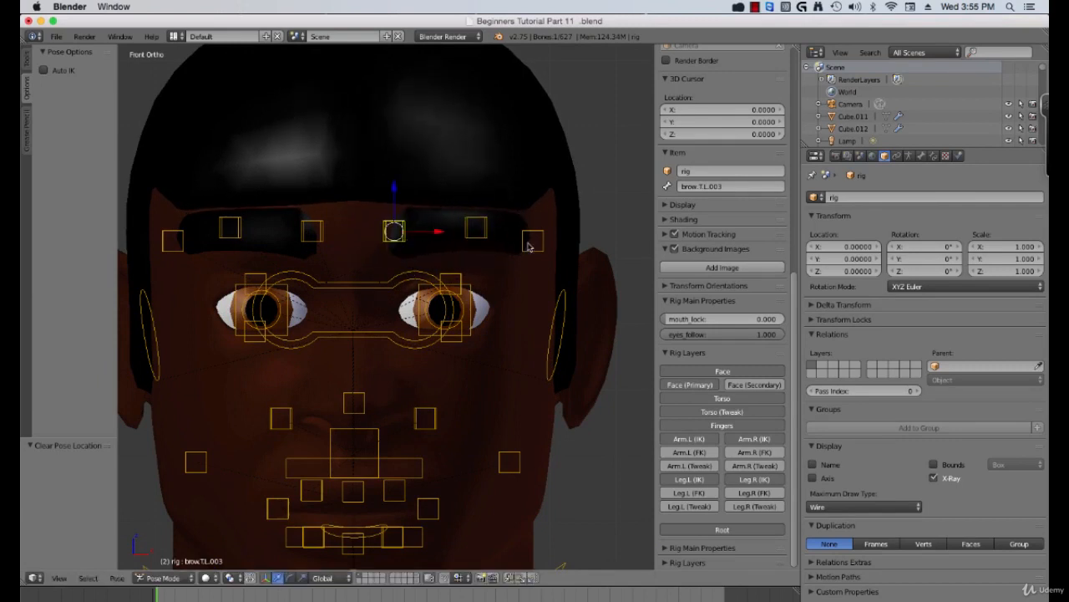
pyautogui.press('g')
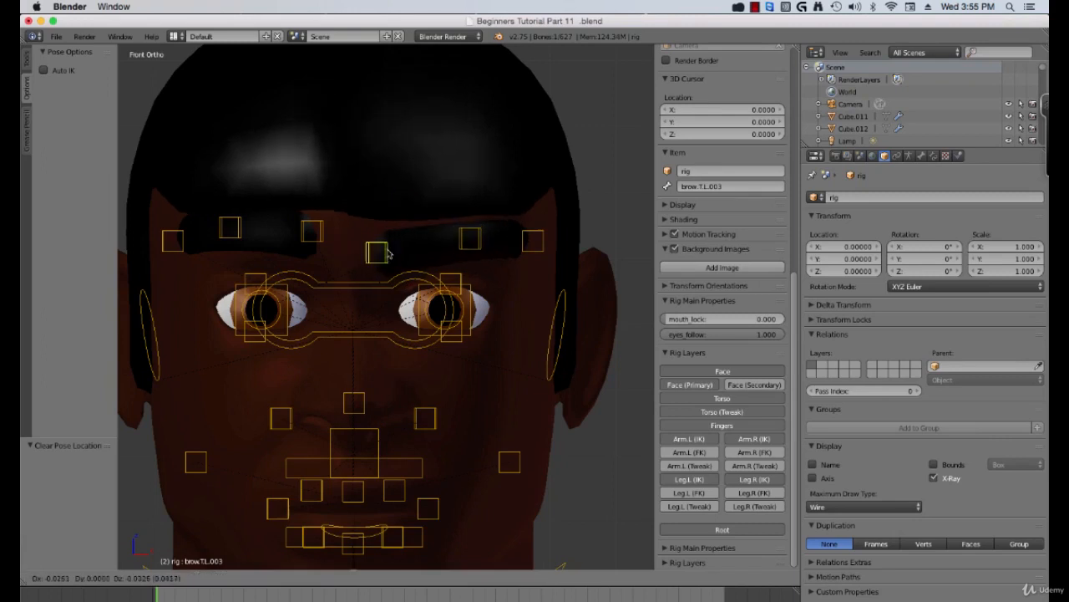
pyautogui.rightClick(356, 232)
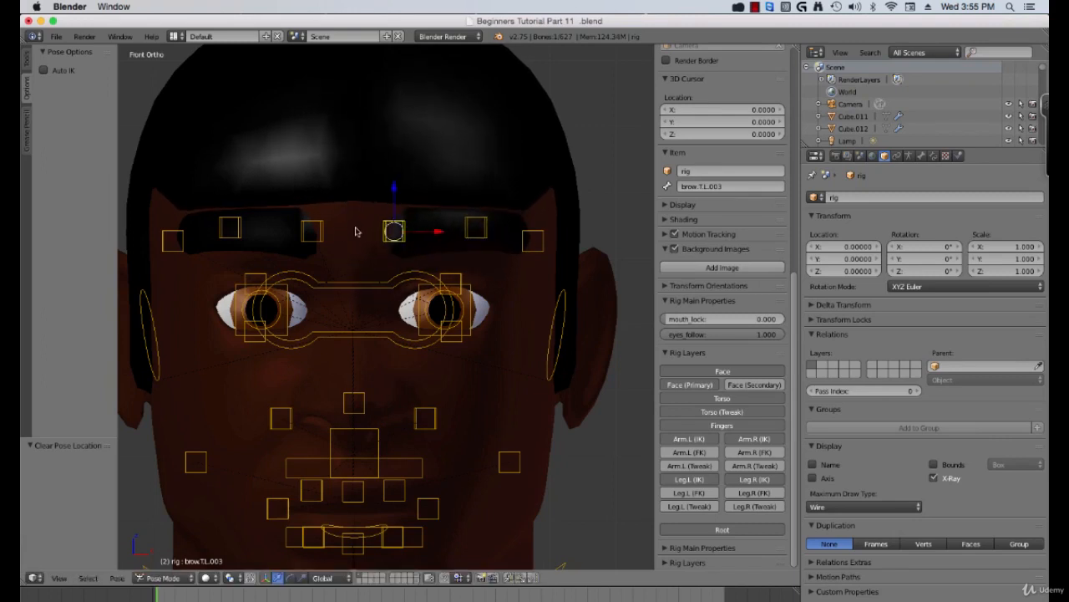
pyautogui.rightClick(323, 235)
pyautogui.press('g')
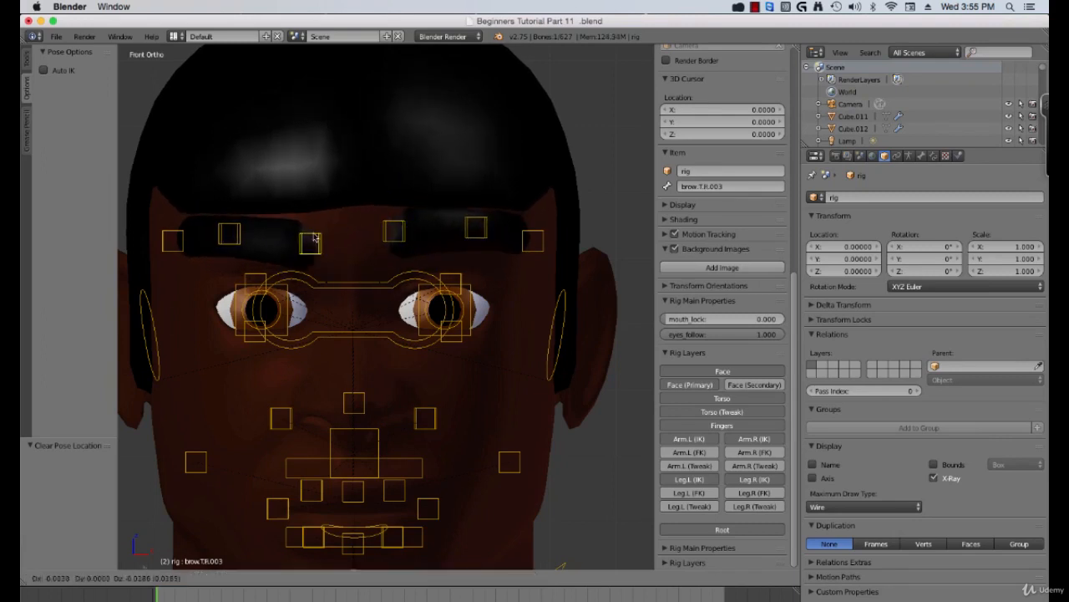
pyautogui.rightClick(341, 264)
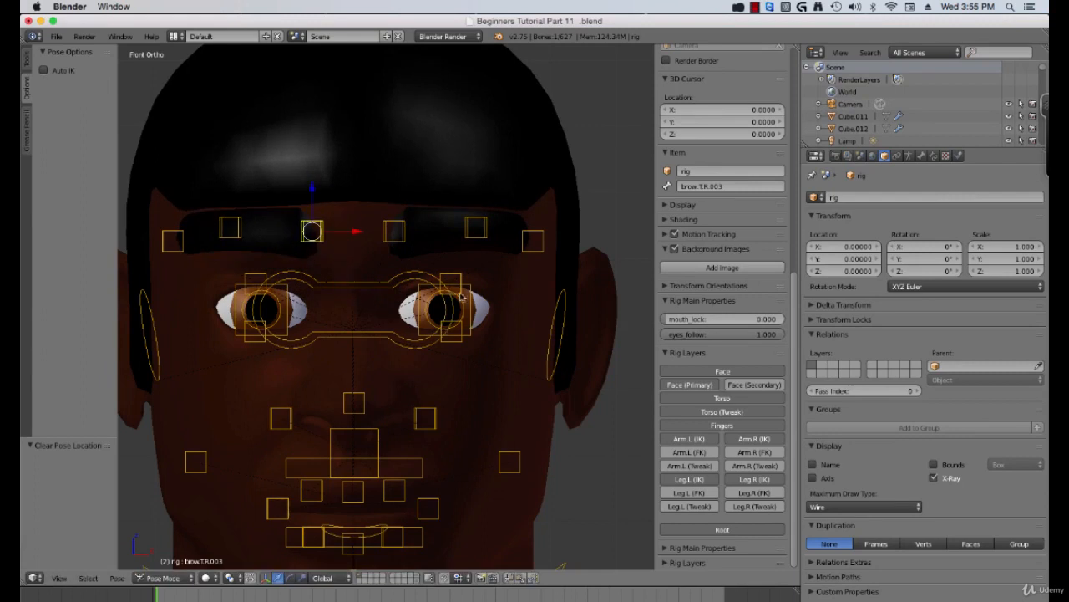
# Trial-move the nose-side controls nose.L.001 and nose.R.001 one after the other, cancelling each move
pyautogui.rightClick(427, 432)
pyautogui.press('g')
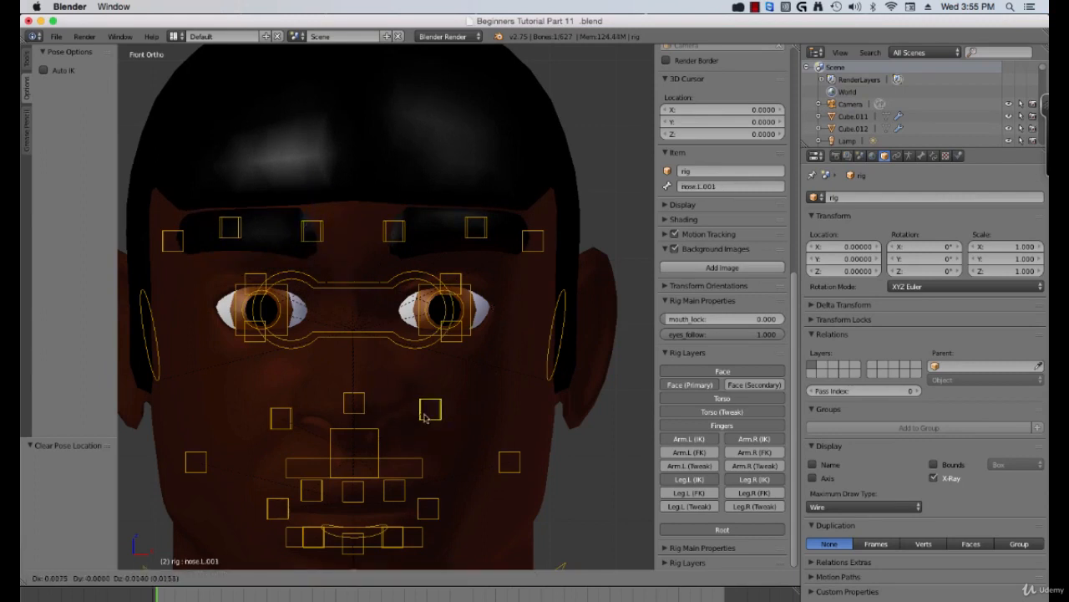
pyautogui.rightClick(423, 414)
pyautogui.rightClick(289, 419)
pyautogui.press('g')
pyautogui.rightClick(293, 419)
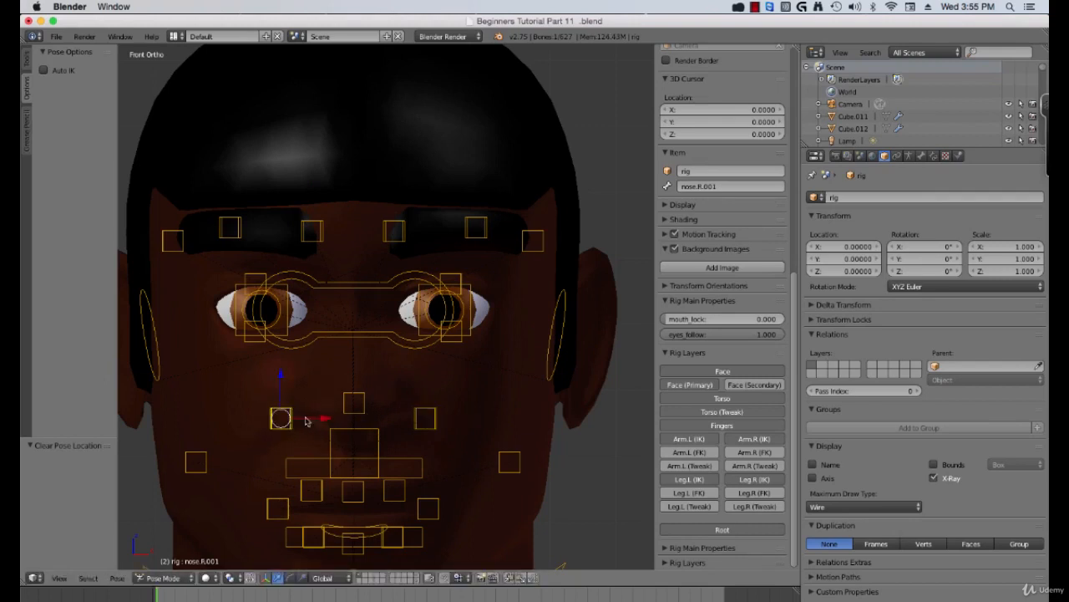
# Trial-move the lower cheek controls cheek.B.L.001 and cheek.B.R.001 one after the other, cancelling each move
pyautogui.rightClick(509, 464)
pyautogui.press('g')
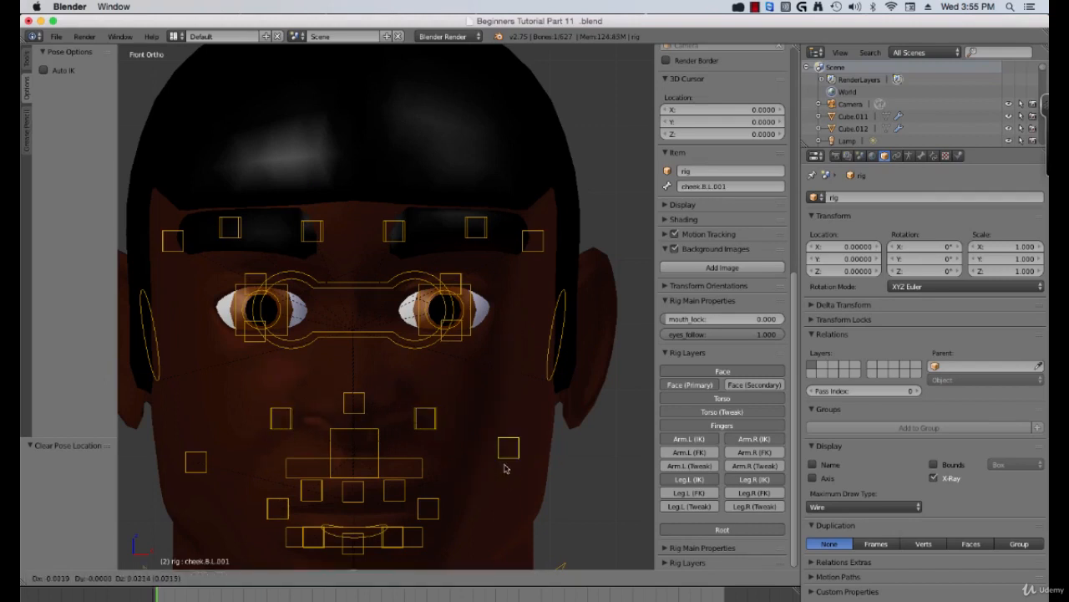
pyautogui.rightClick(552, 459)
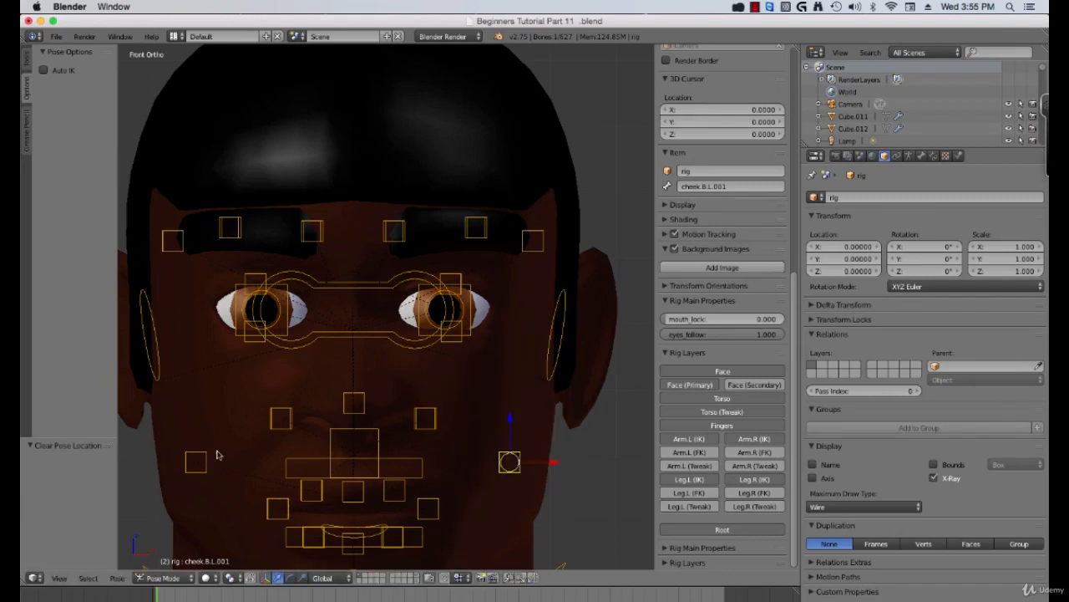
pyautogui.rightClick(195, 463)
pyautogui.rightClick(191, 458)
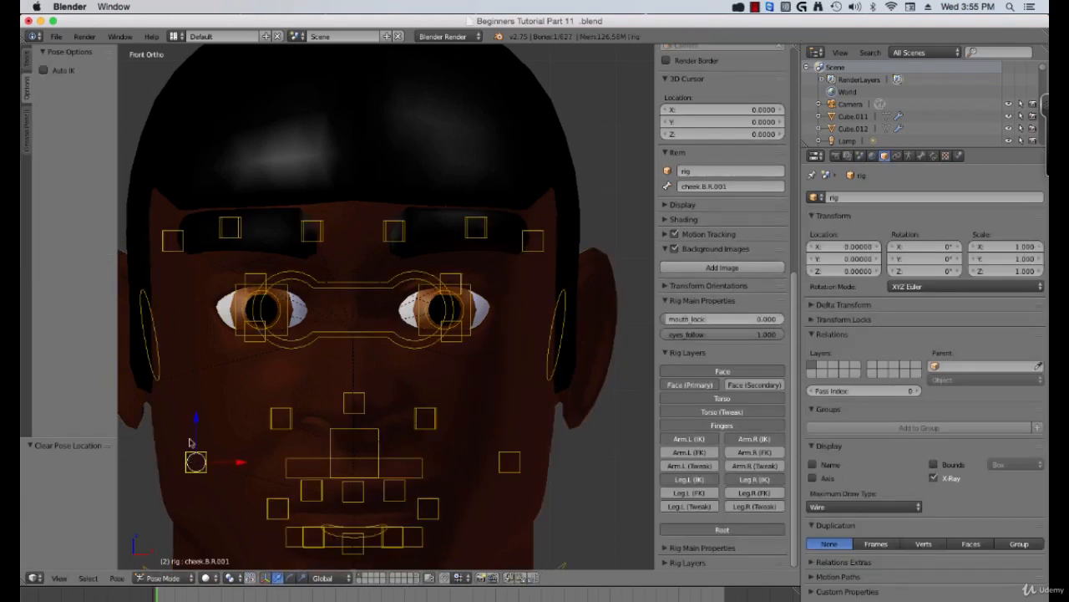
pyautogui.press('g')
pyautogui.rightClick(213, 447)
# Test opening the mouth by moving the middle lower lip control lip.B downward, and cancel the move
pyautogui.scroll(-3, 250, 452)
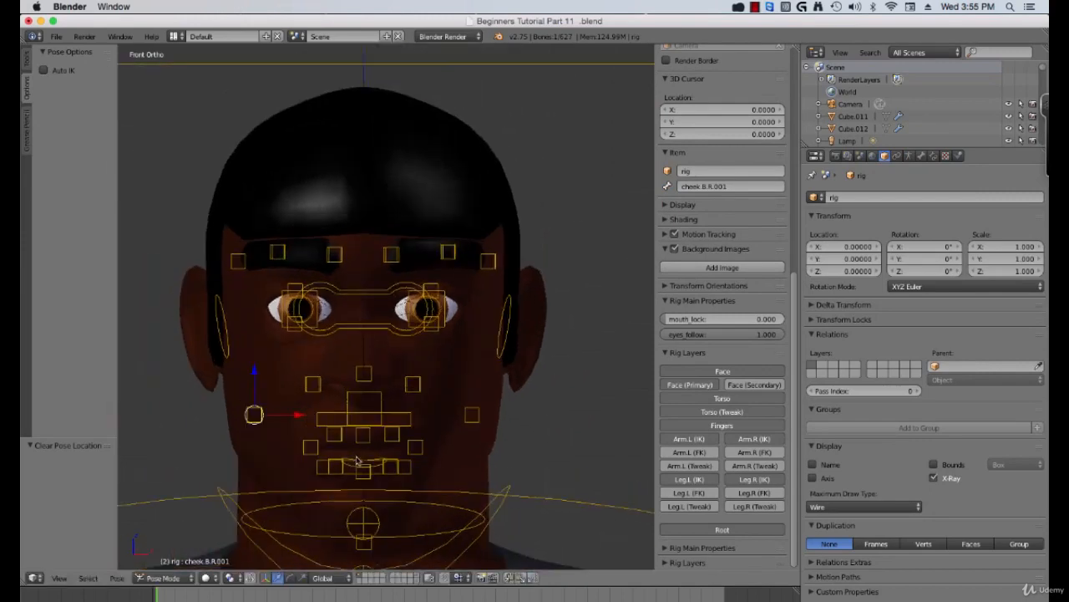
pyautogui.scroll(5, 361, 462)
pyautogui.keyDown('shift'); pyautogui.moveTo(373, 426); pyautogui.dragTo(380, 399, button='middle'); pyautogui.keyUp('shift')
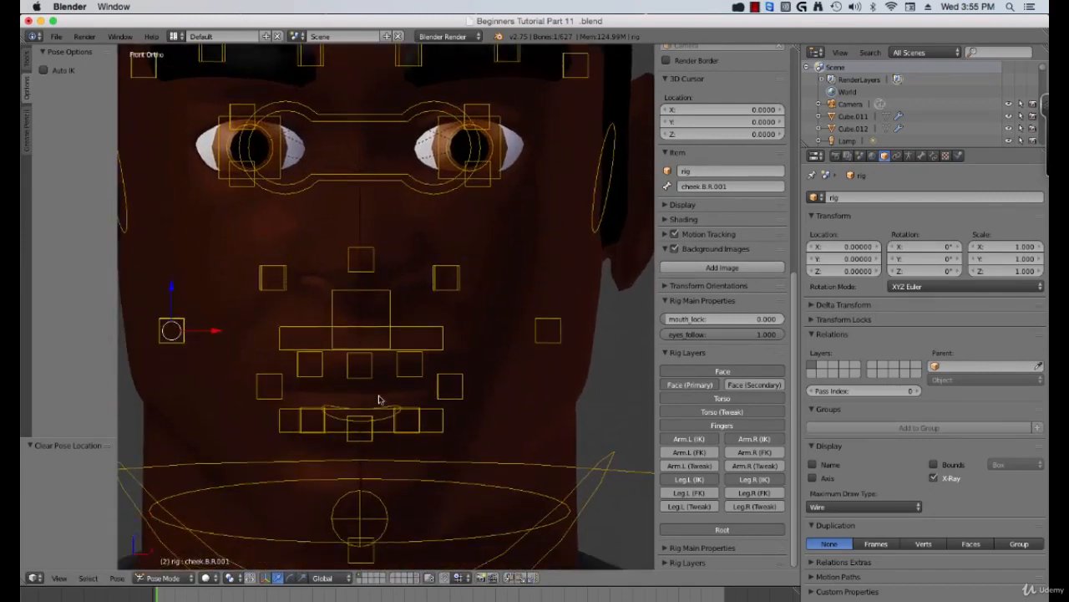
pyautogui.rightClick(399, 423)
pyautogui.rightClick(401, 423)
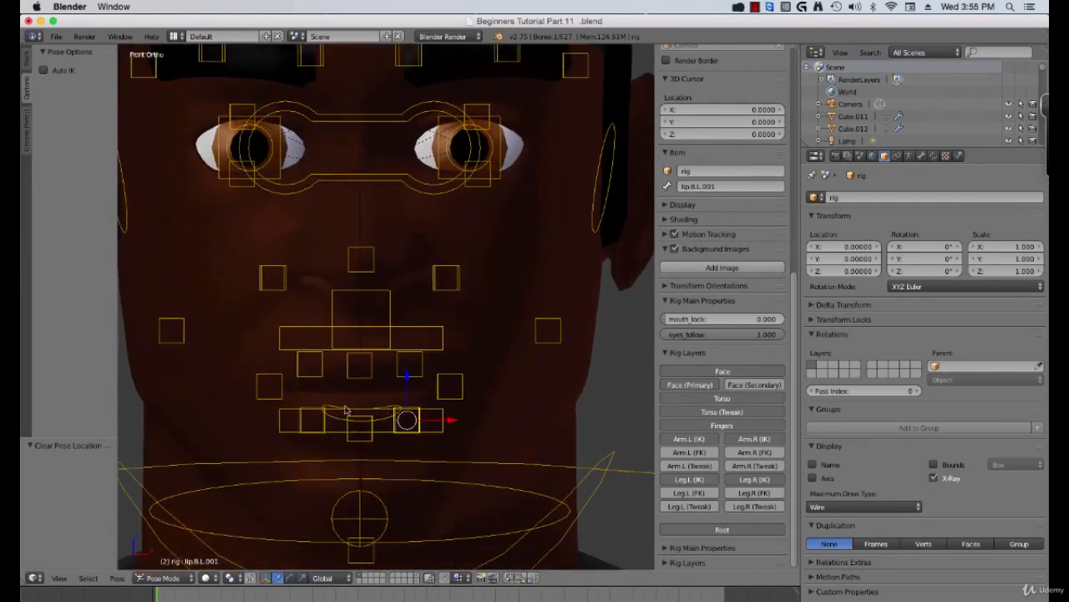
pyautogui.rightClick(361, 428)
pyautogui.press('g')
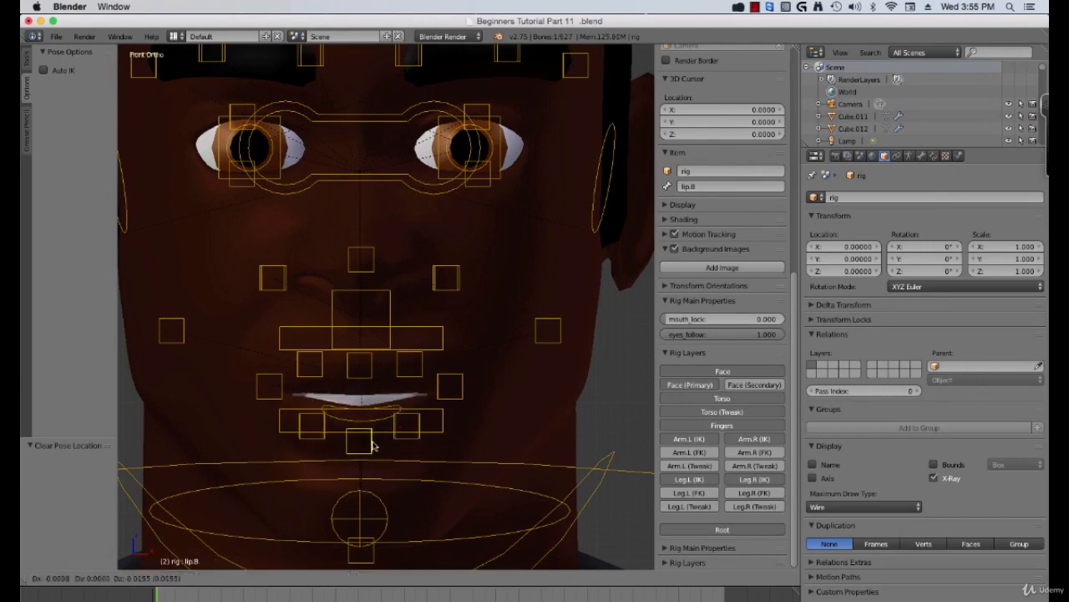
pyautogui.rightClick(393, 431)
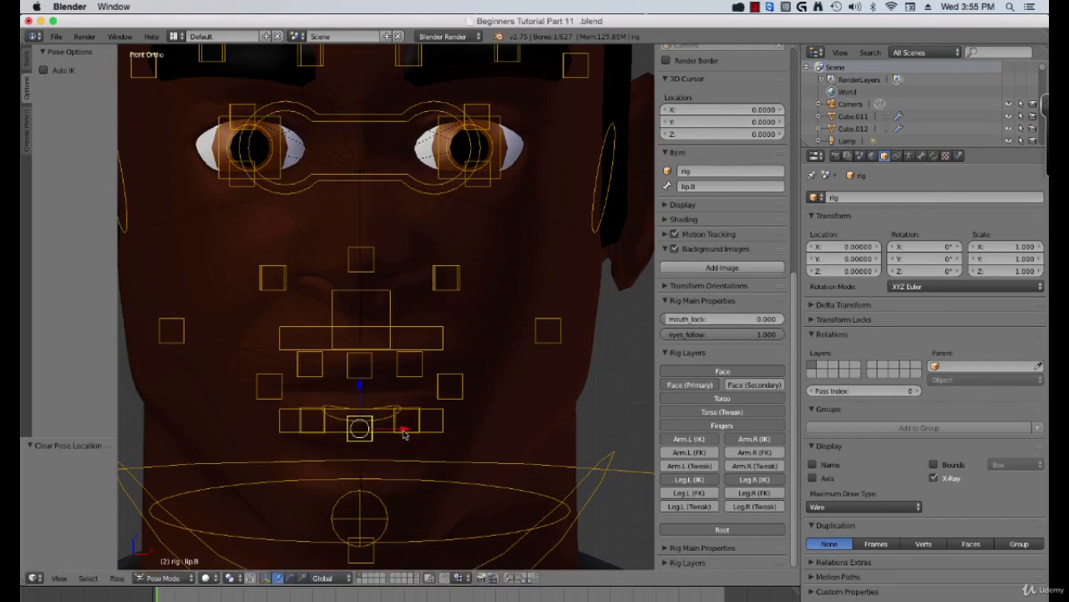
# Test the left lip controls lip.B.L.001 and lip.T.L.001 by moving each, returning both to their rest location
pyautogui.rightClick(401, 429)
pyautogui.press('g')
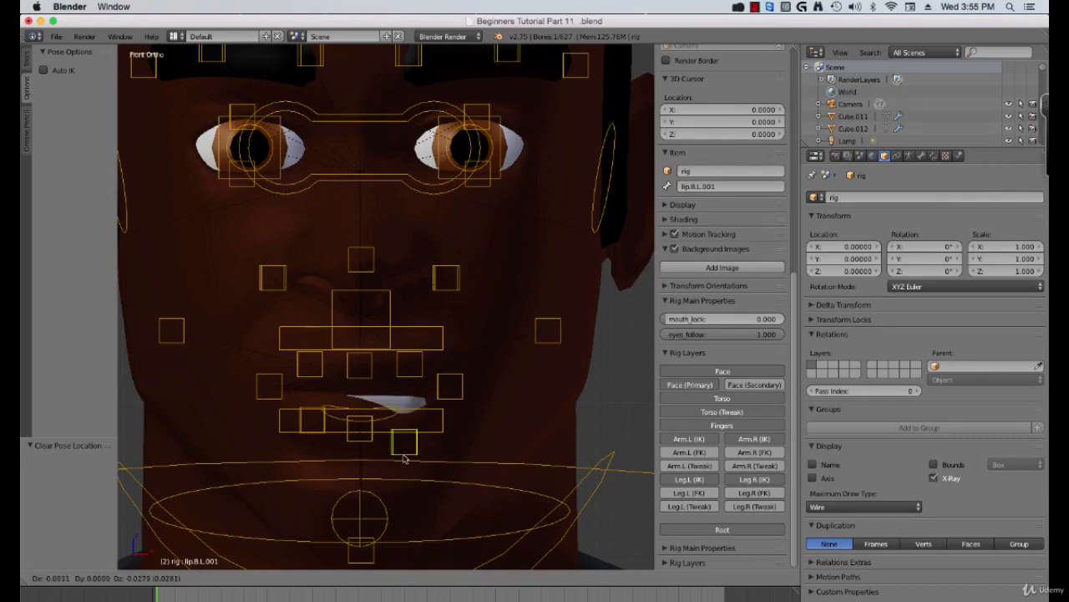
pyautogui.rightClick(406, 433)
pyautogui.rightClick(410, 376)
pyautogui.press('g')
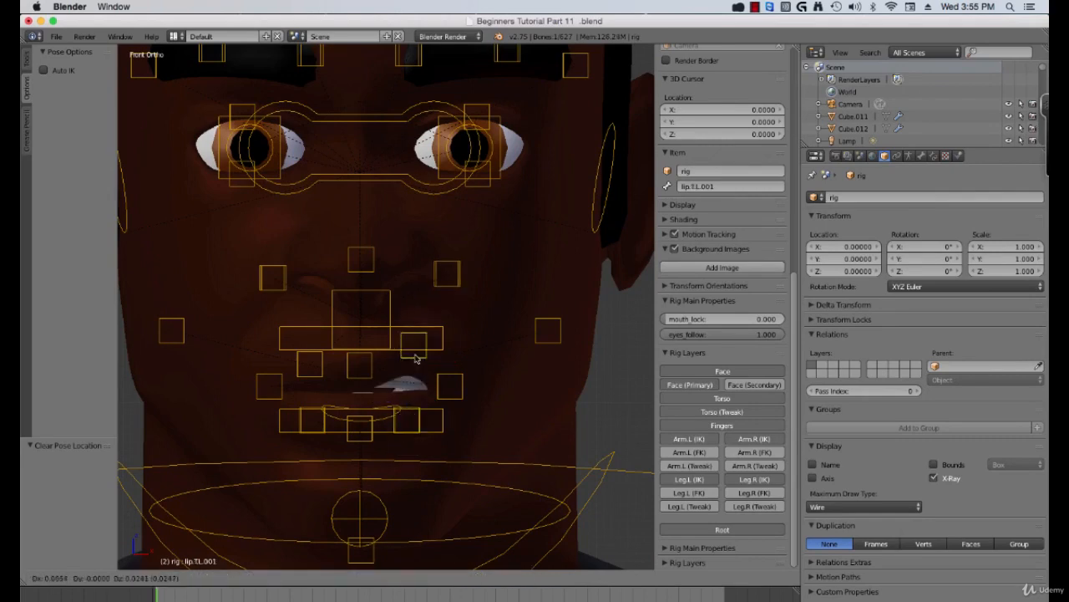
pyautogui.click(410, 385)
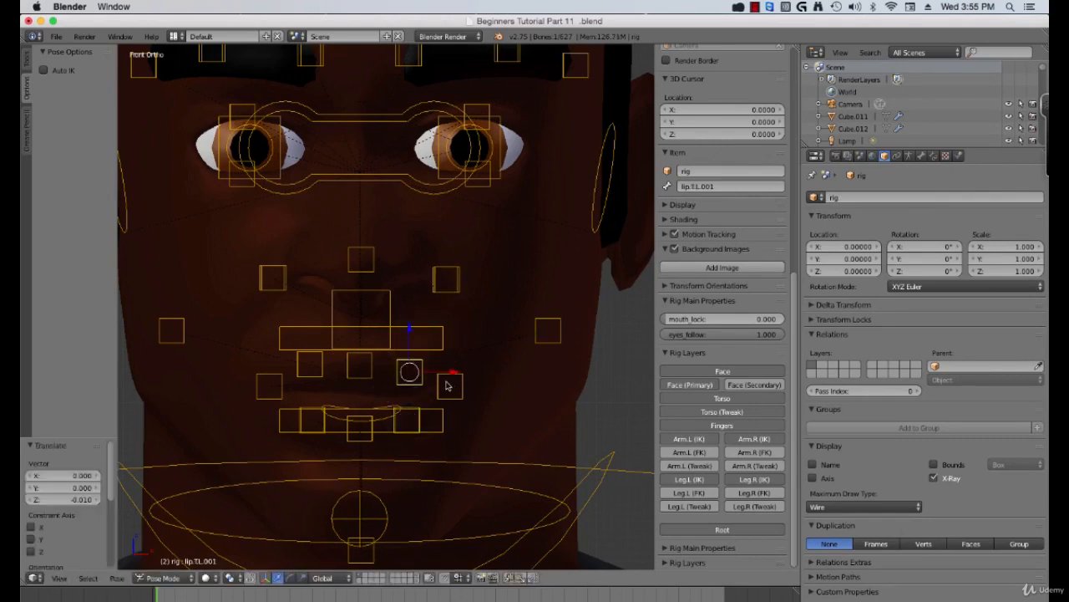
pyautogui.hotkey('alt', 'g')
# Test raising the left mouth corner control lips.L, returning it to its rest location
pyautogui.hotkey('ctrl', 'Tab')
pyautogui.rightClick(446, 383)
pyautogui.rightClick(452, 382)
pyautogui.hotkey('ctrl', 'Tab')
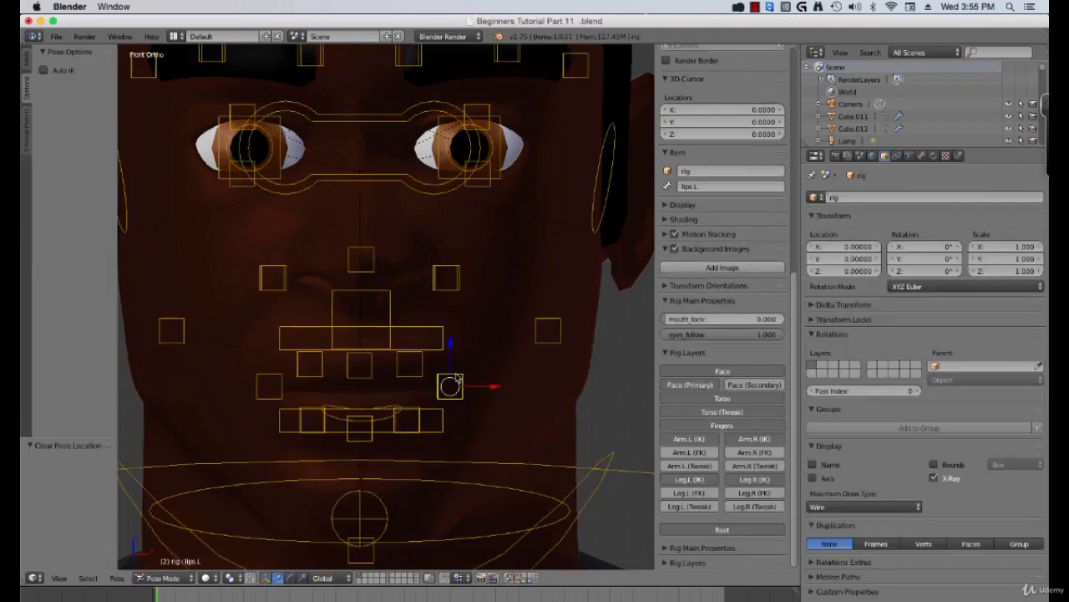
pyautogui.press('g')
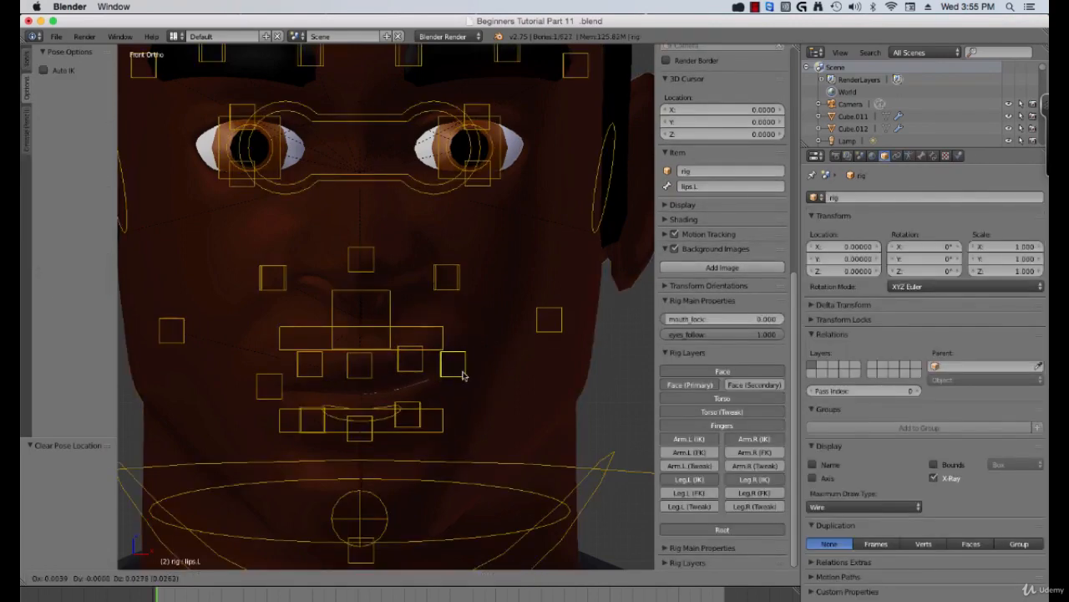
pyautogui.click(458, 380)
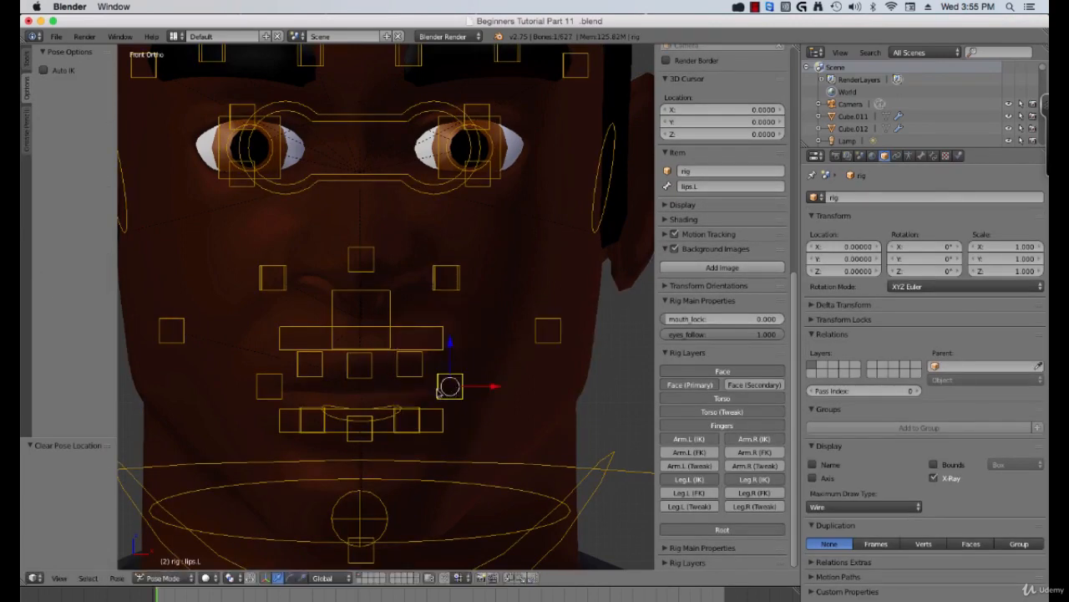
# Show the rig's Face layer to reveal the additional facial control bones
pyautogui.scroll(-5, 374, 350)
pyautogui.scroll(3, 409, 373)
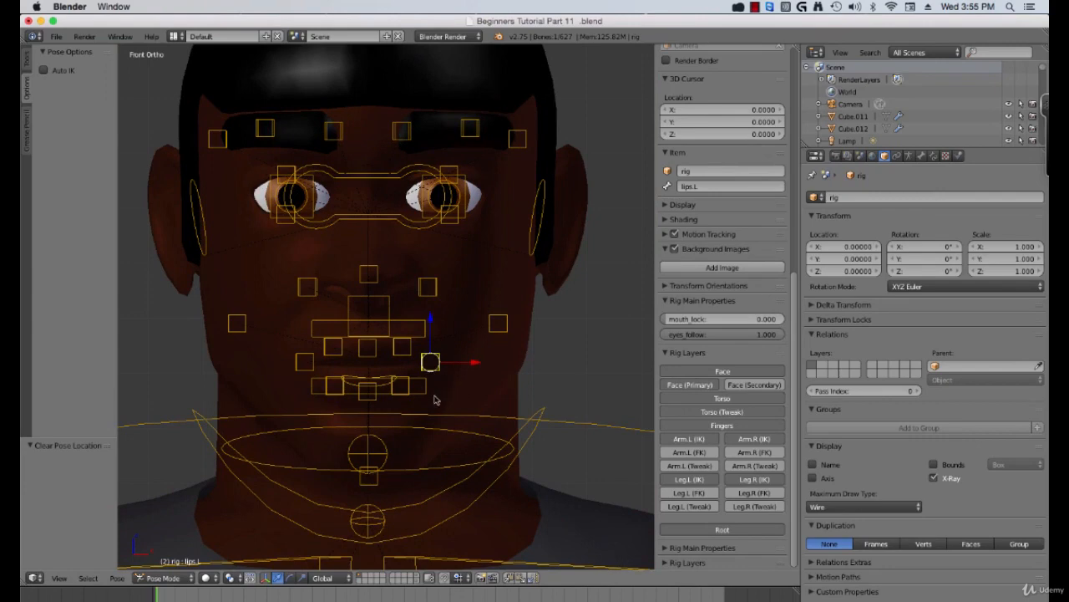
pyautogui.click(720, 371)
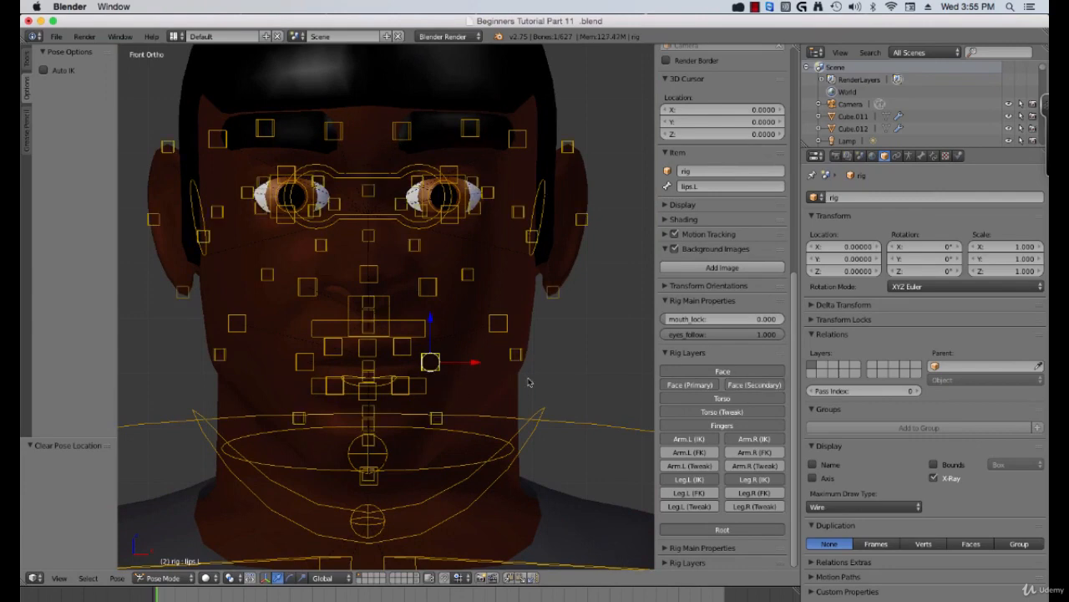
pyautogui.scroll(1, 488, 354)
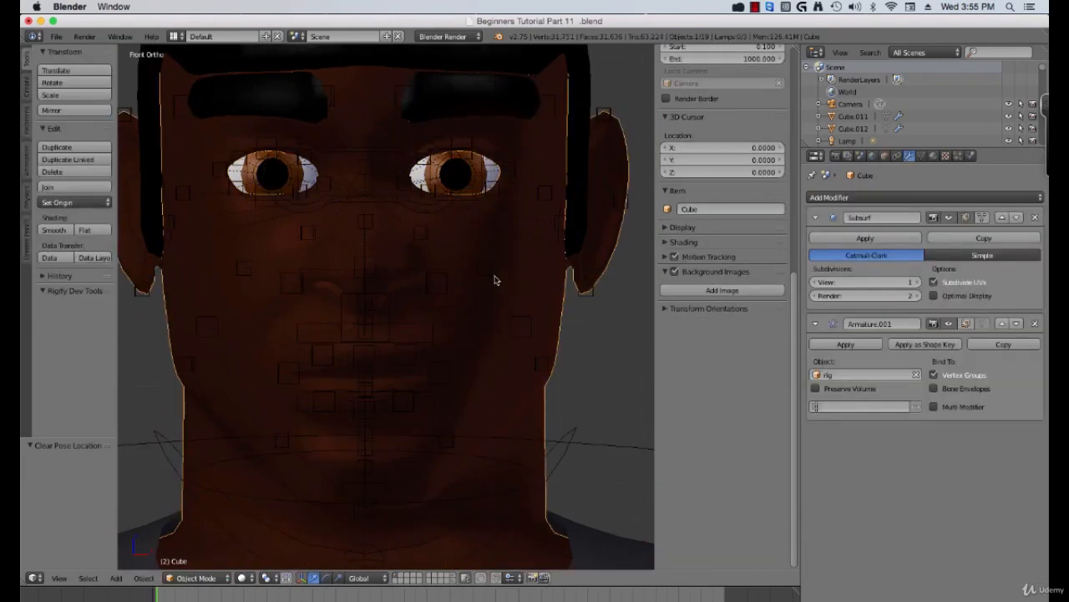
# Trial-move the upper cheek control cheek.T.L.001 and the nose control nose.L, cancelling each move
pyautogui.rightClick(485, 267)
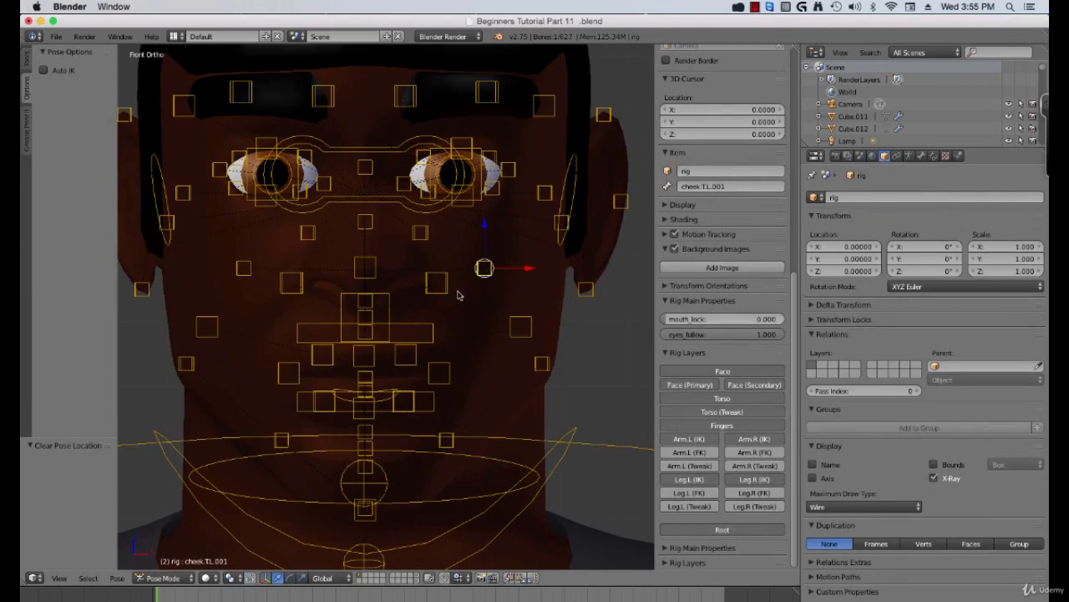
pyautogui.press('g')
pyautogui.rightClick(468, 271)
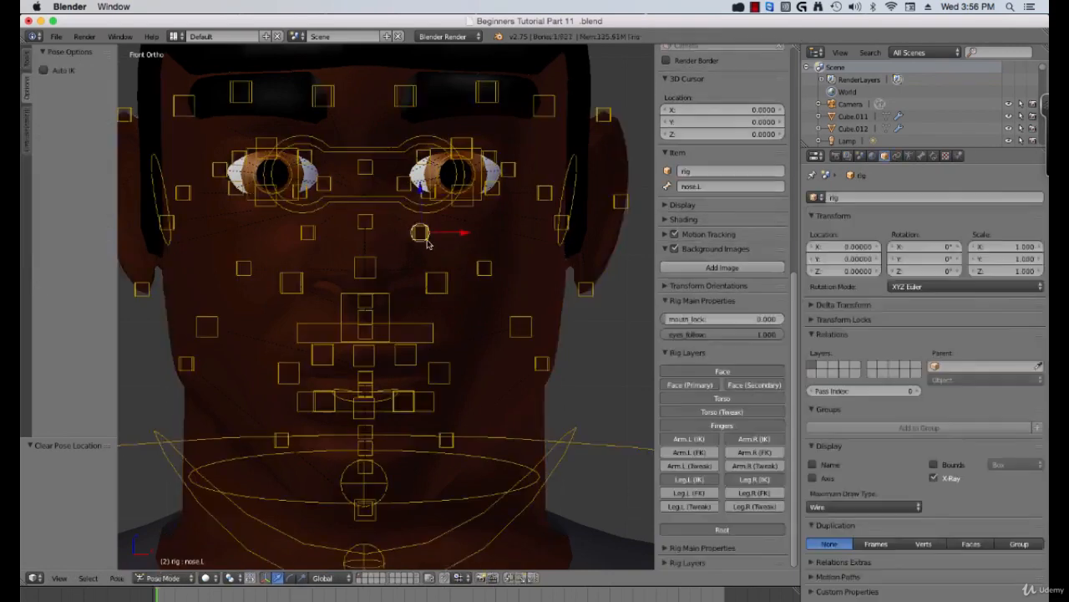
pyautogui.rightClick(421, 242)
pyautogui.press('g')
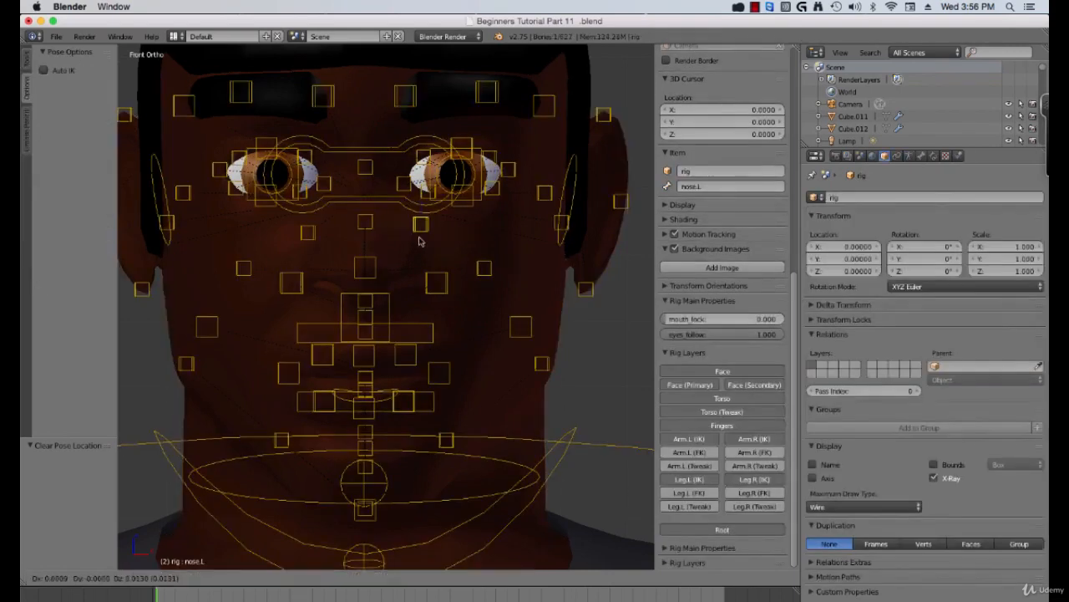
pyautogui.rightClick(429, 235)
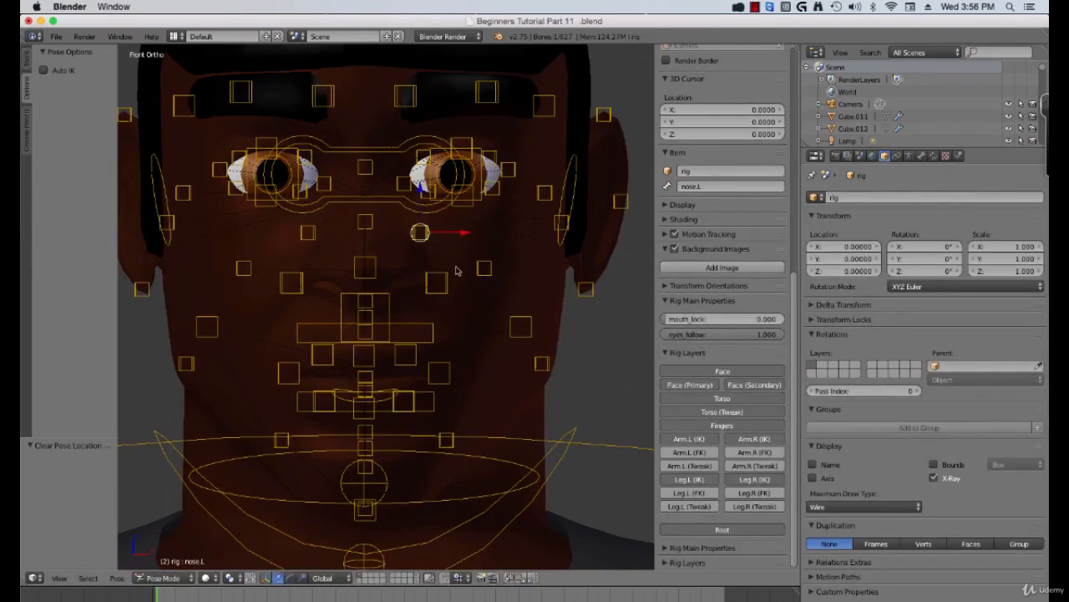
# Trial-move the ear control ear.L.002 and the jaw control jaw.L.001, cancelling each move
pyautogui.rightClick(602, 115)
pyautogui.press('g')
pyautogui.rightClick(604, 219)
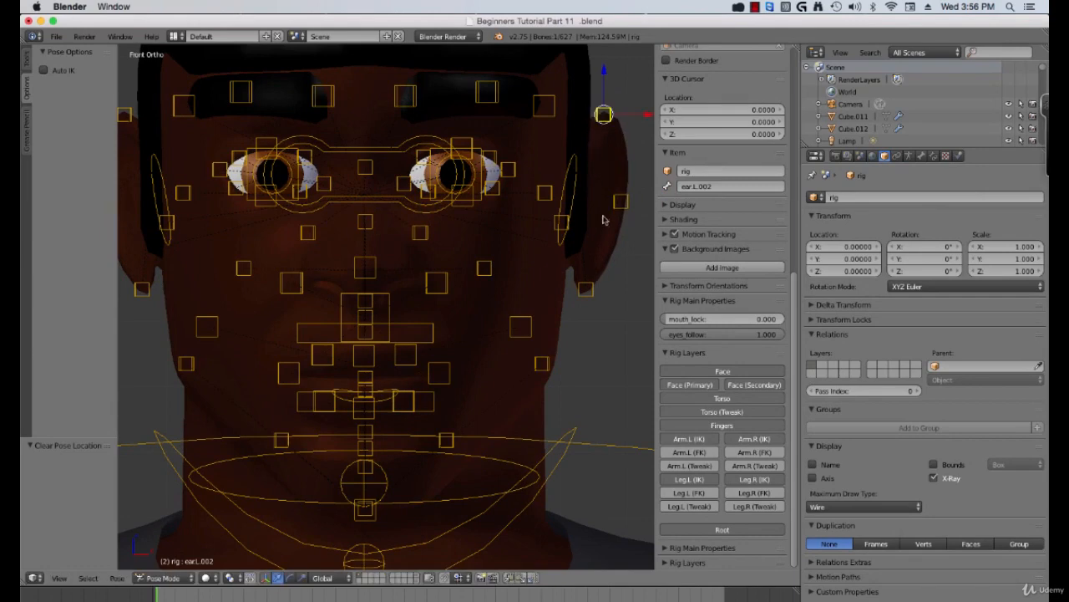
pyautogui.rightClick(545, 364)
pyautogui.press('g')
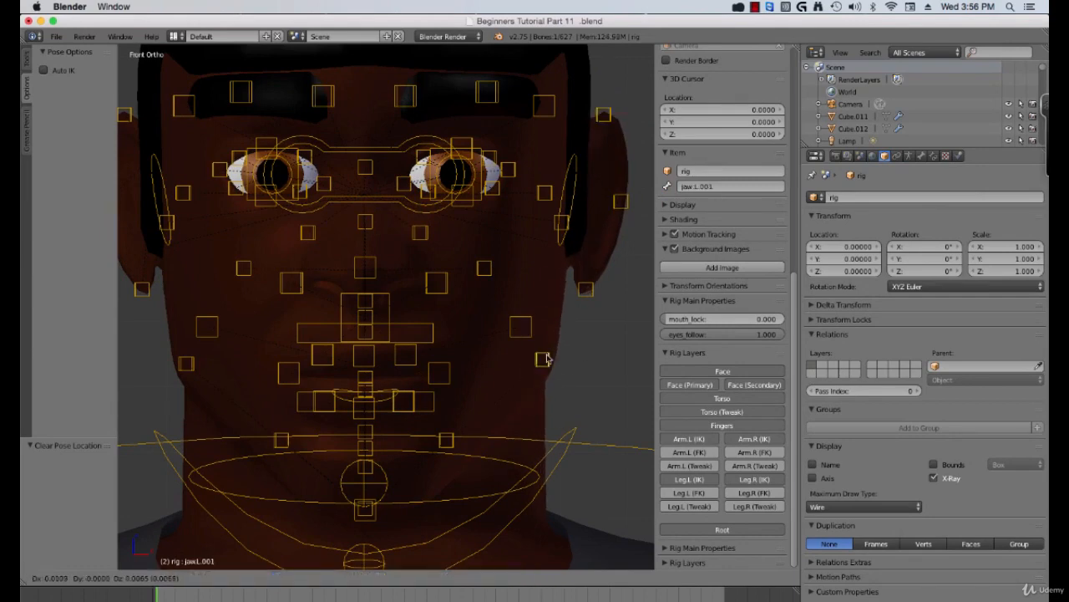
pyautogui.rightClick(543, 385)
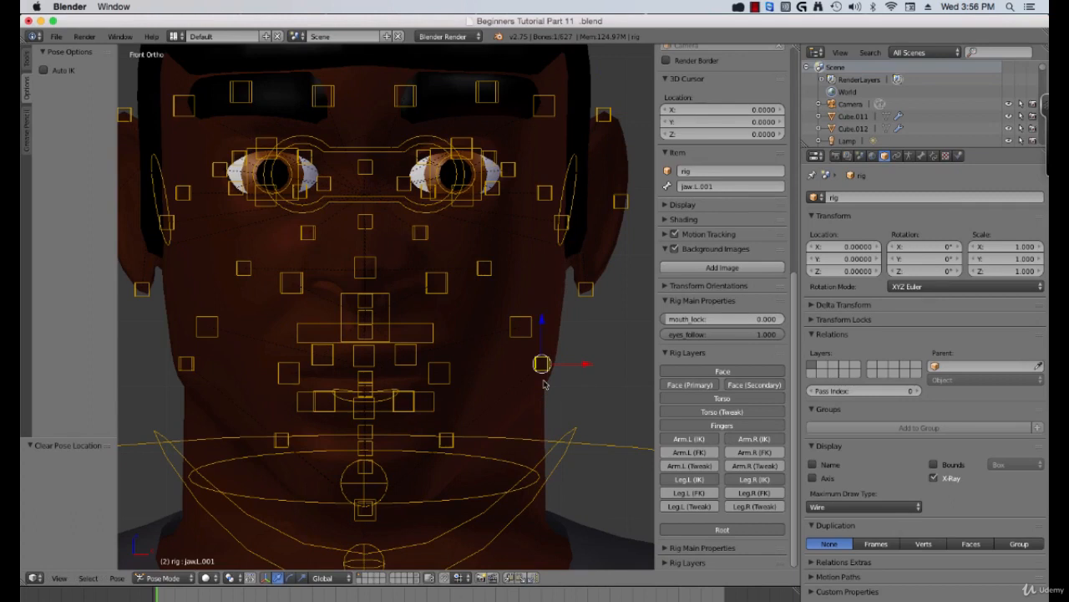
# Hide the rig's Face (Secondary) layer so only the primary facial controls are displayed
pyautogui.click(757, 387)
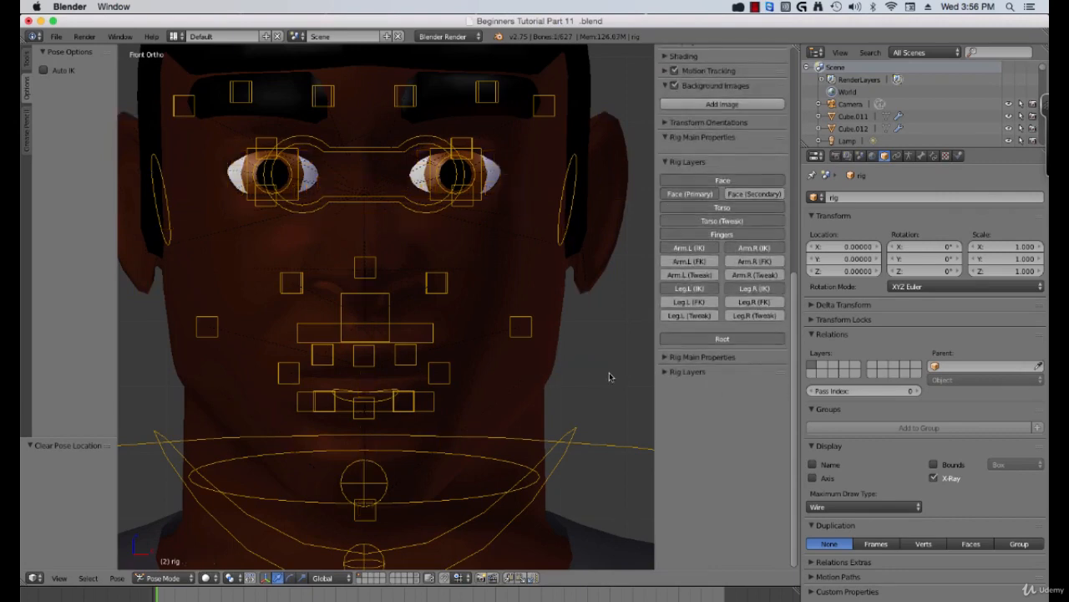
pyautogui.scroll(-3, 439, 386)
pyautogui.scroll(2, 512, 210)
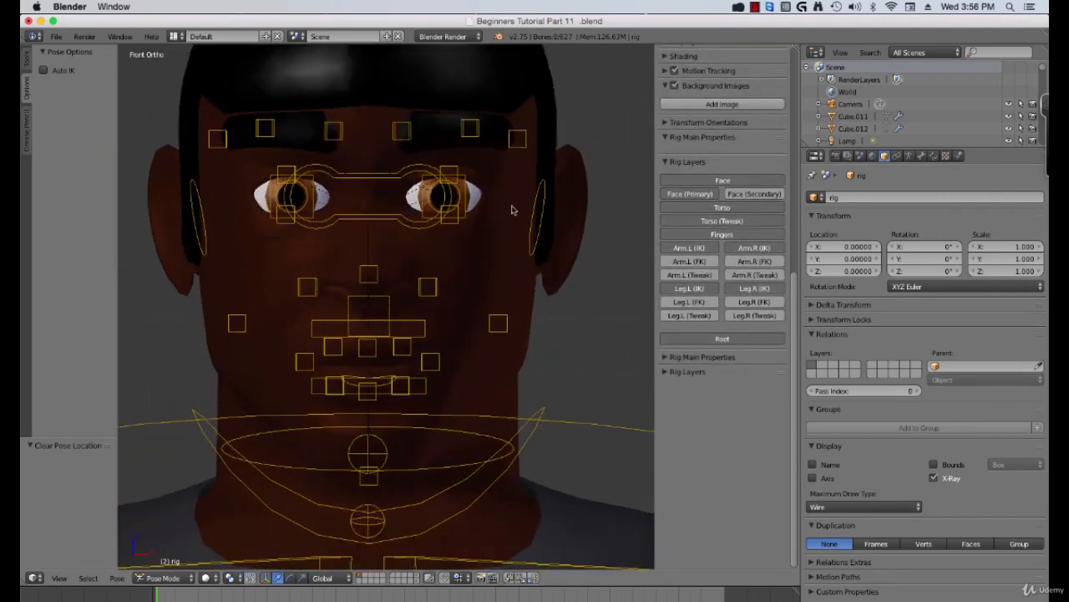
# Examine the primary face controls on the head and in relation to the whole body from several angles
pyautogui.moveTo(470, 215); pyautogui.dragTo(506, 183, button='middle')
pyautogui.moveTo(340, 301); pyautogui.dragTo(410, 301, button='middle')
pyautogui.scroll(-1, 396, 288)
pyautogui.scroll(2, 409, 301)
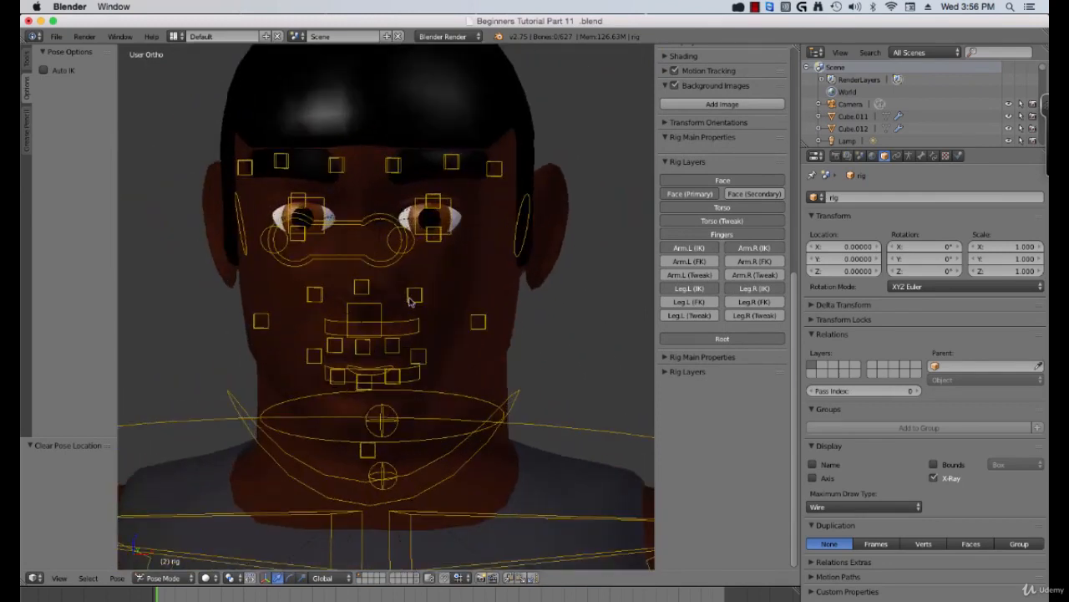
pyautogui.scroll(-3, 256, 283)
pyautogui.scroll(-2, 377, 369)
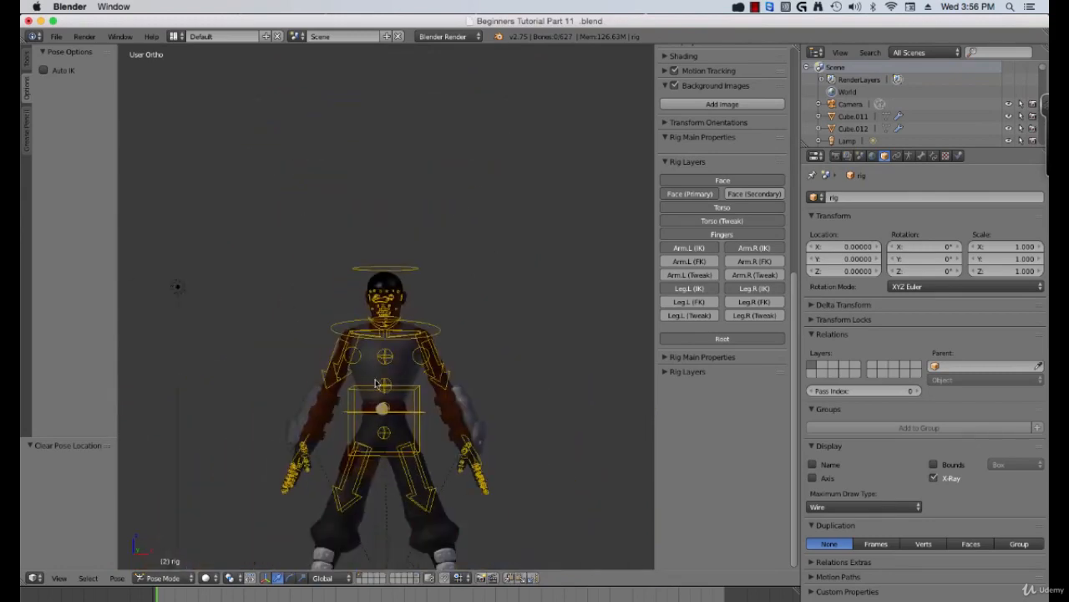
pyautogui.scroll(5, 375, 383)
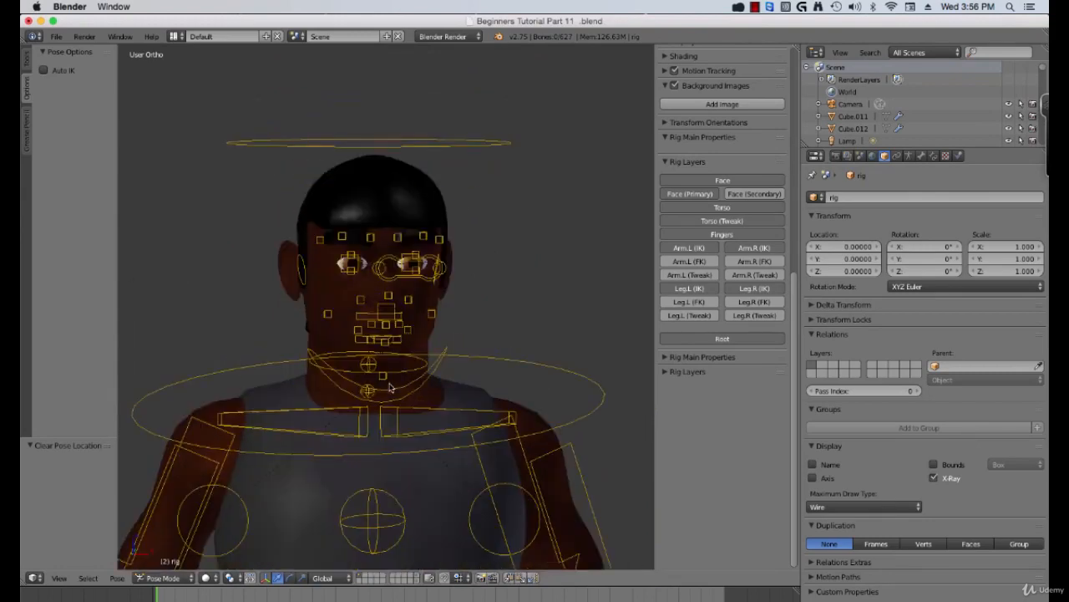
pyautogui.moveTo(430, 320); pyautogui.dragTo(453, 302, button='middle')
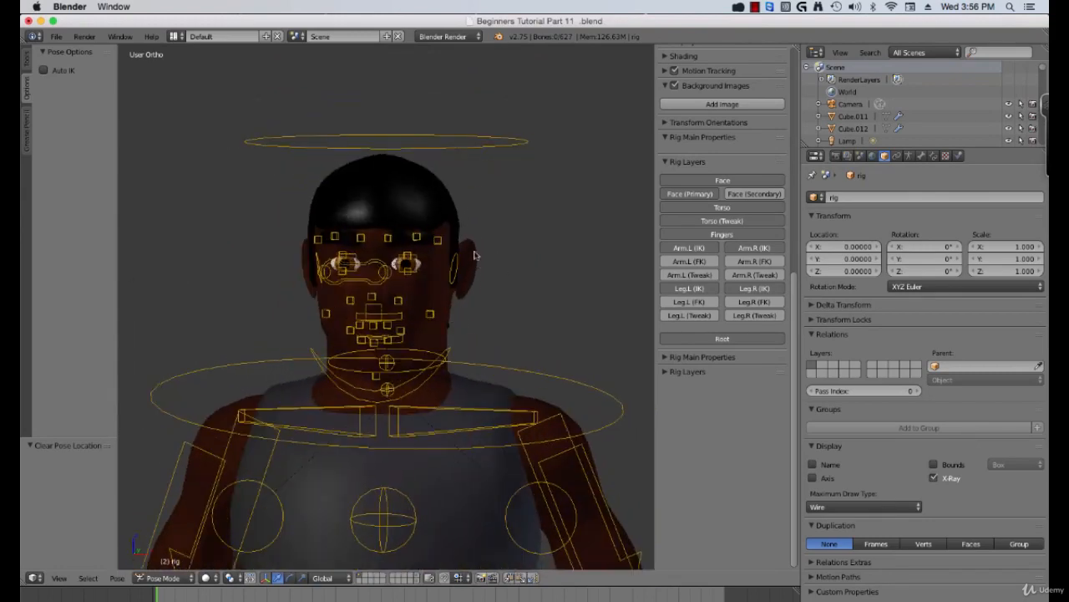
# Leave the rig by selecting the hair mesh, unhide all hidden clothing objects, and select the hooded coat Cube.005
pyautogui.rightClick(445, 204)
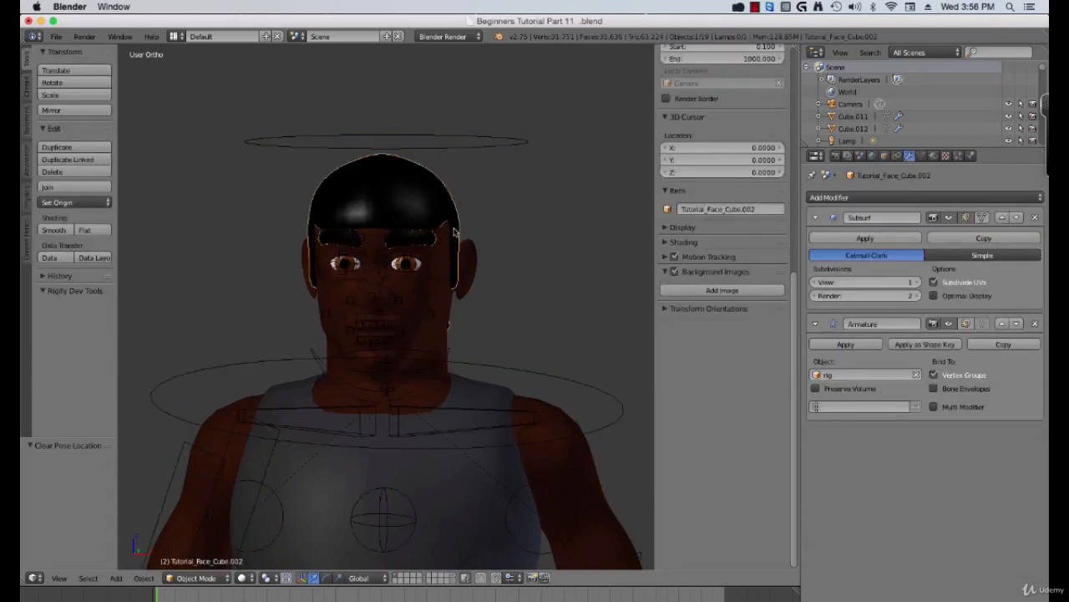
pyautogui.hotkey('alt', 'h')
pyautogui.rightClick(491, 273)
pyautogui.scroll(-3, 487, 288)
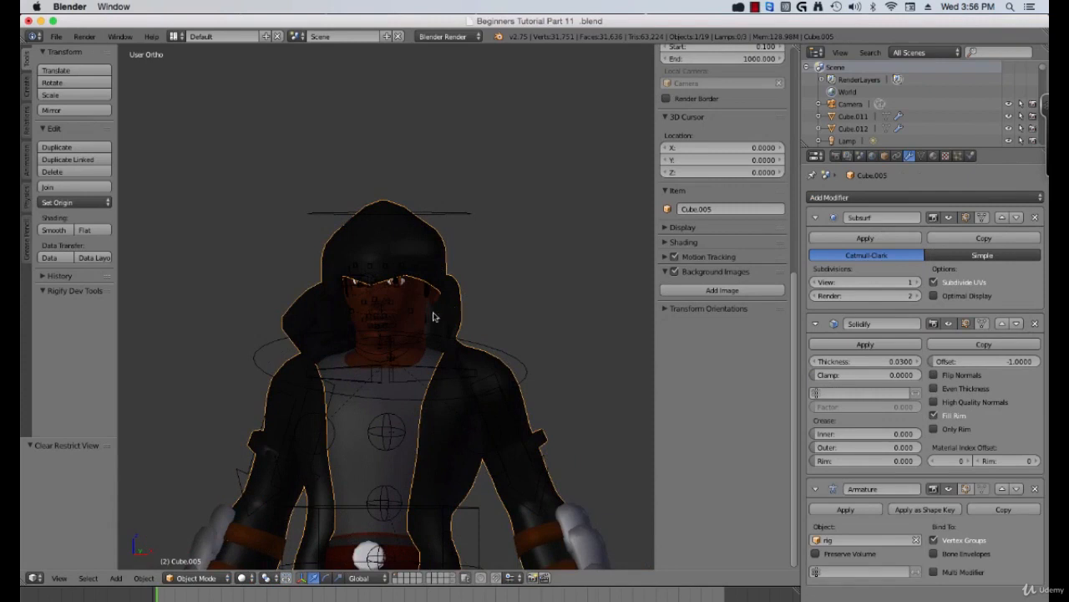
pyautogui.moveTo(452, 311); pyautogui.dragTo(452, 320, button='middle')
pyautogui.scroll(4, 482, 317)
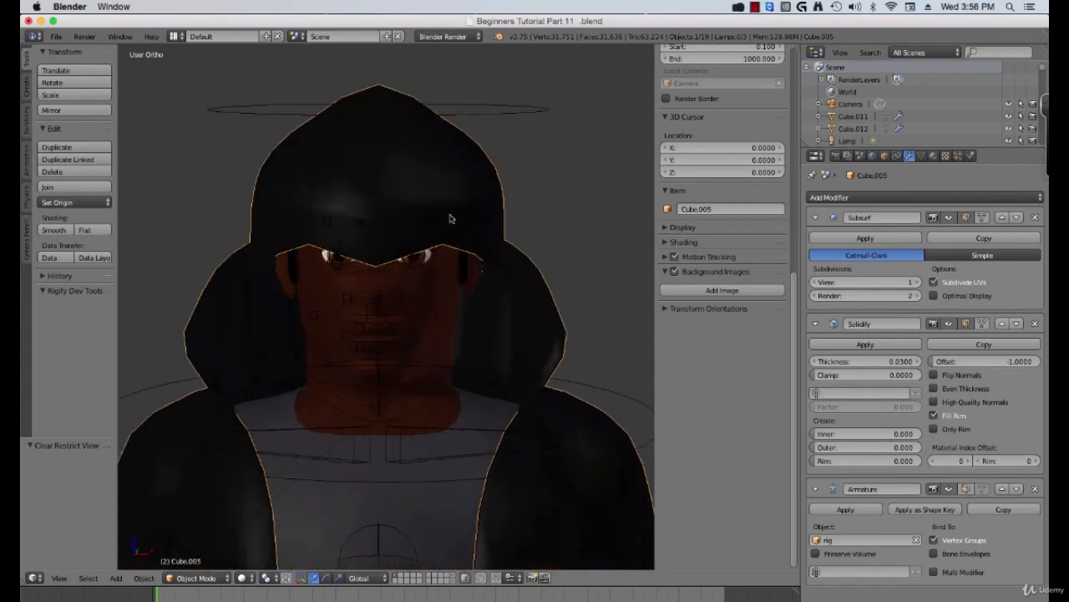
pyautogui.scroll(2, 426, 283)
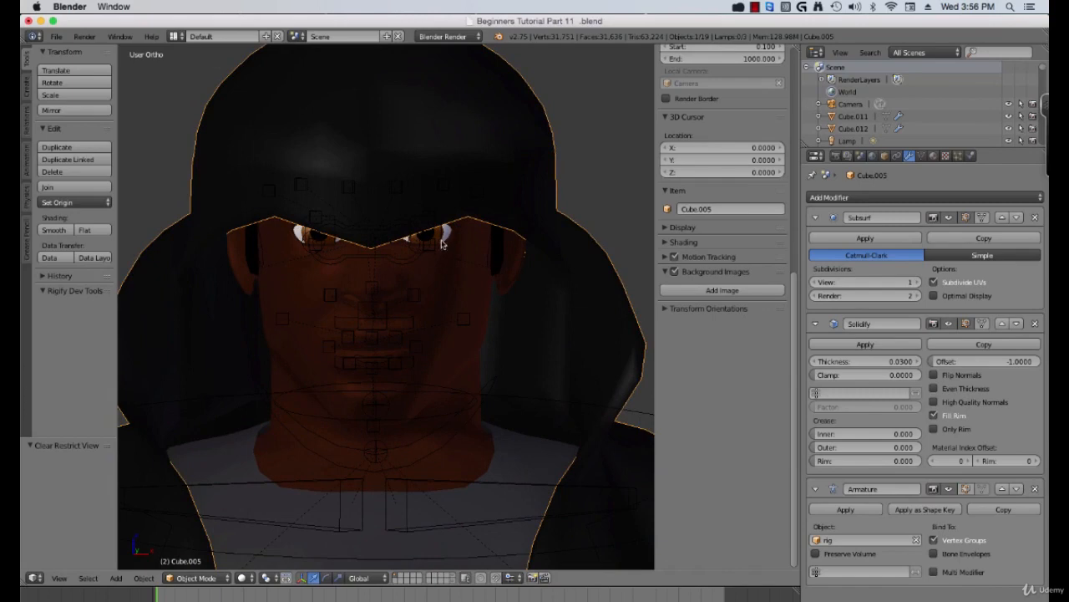
# Reselect the rig and trial-move the inner brow control brow.T.L.003 beneath the hood, cancelling the move
pyautogui.rightClick(390, 265)
pyautogui.rightClick(398, 188)
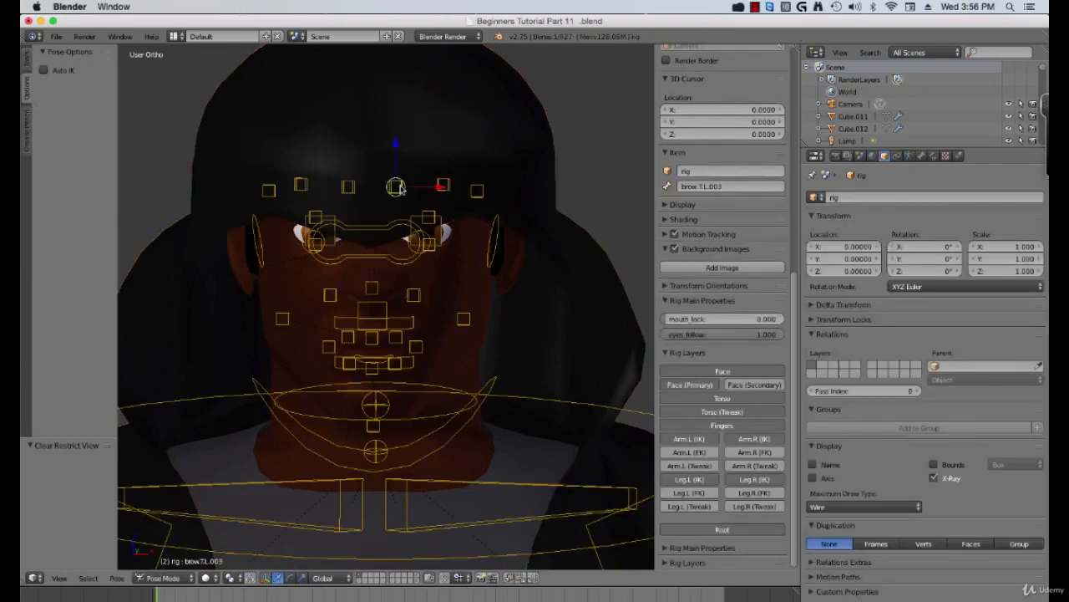
pyautogui.press('g')
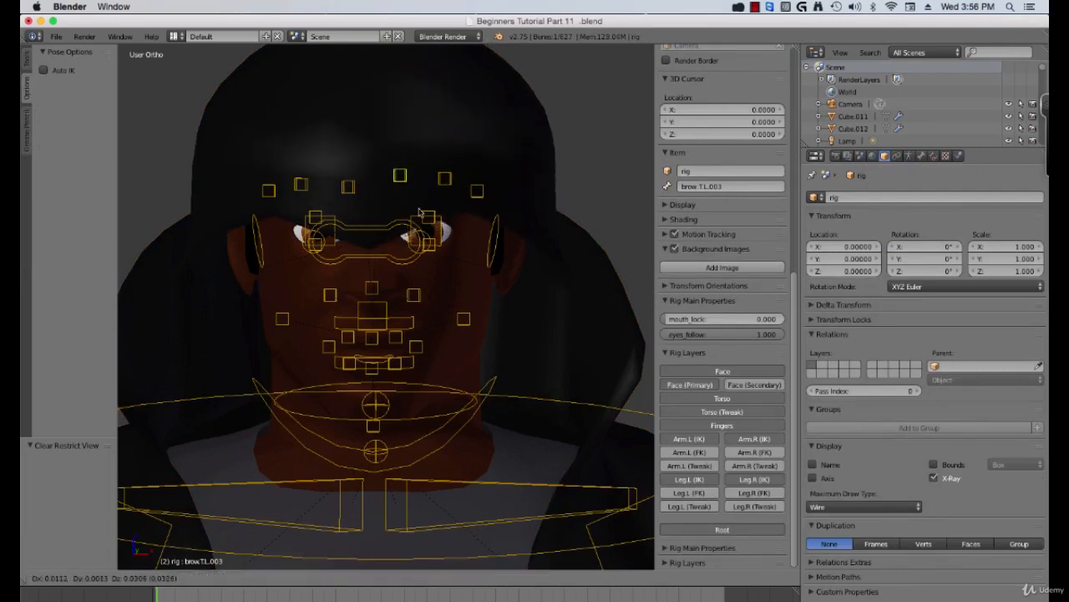
pyautogui.rightClick(425, 202)
pyautogui.scroll(-1, 538, 254)
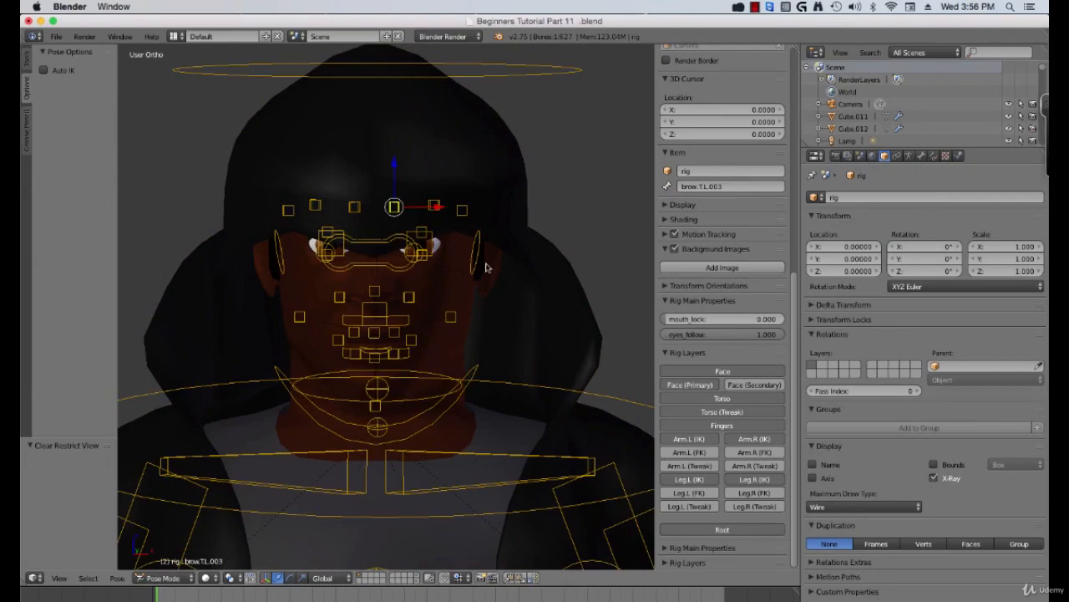